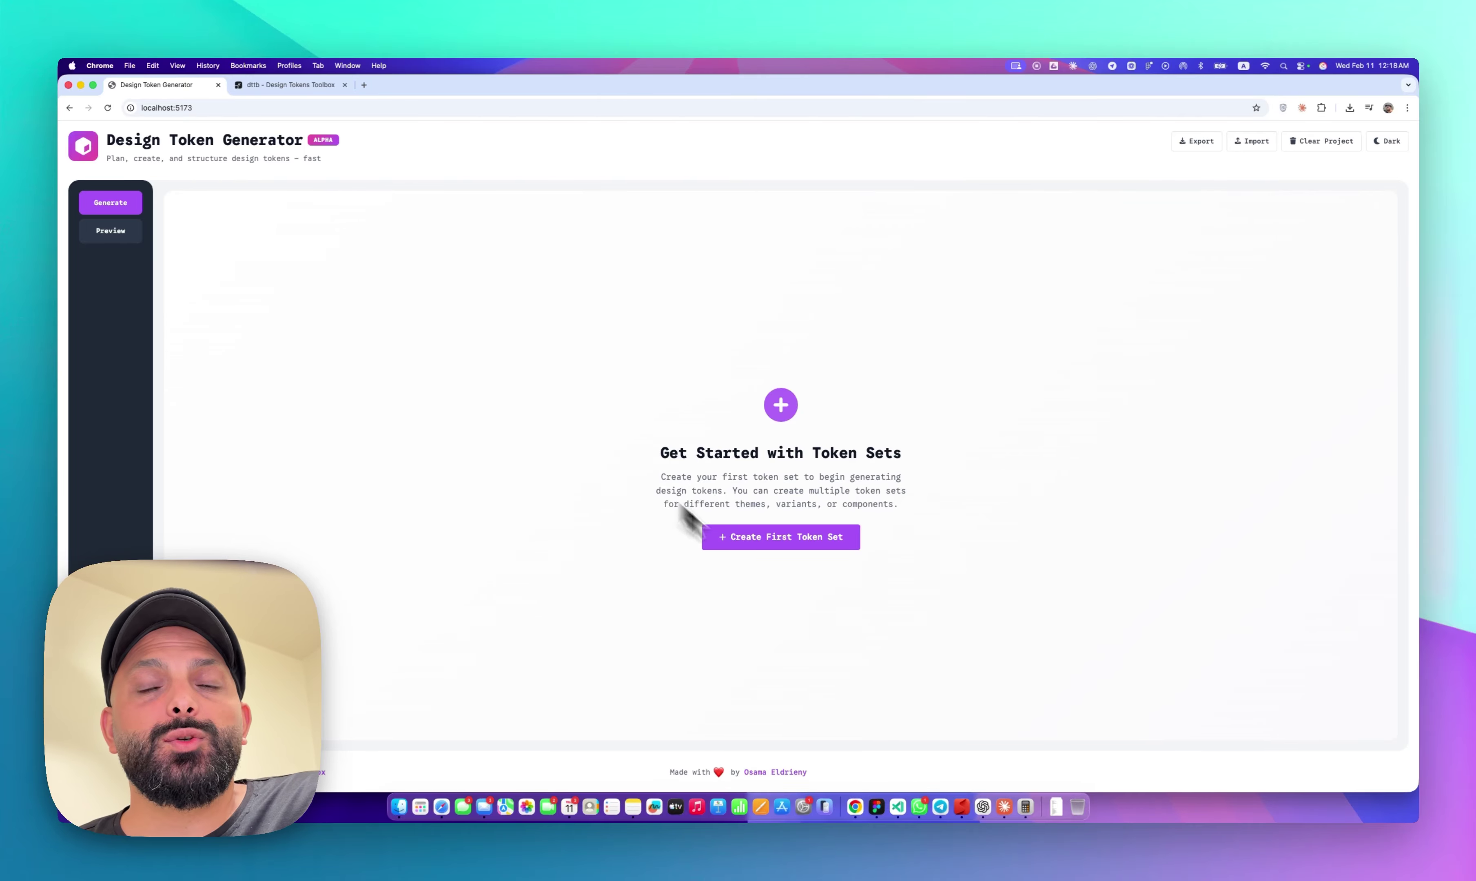
# - Create the first token set, named Option, with the Primitives category
pyautogui.click(781, 542)
pyautogui.click(684, 475)
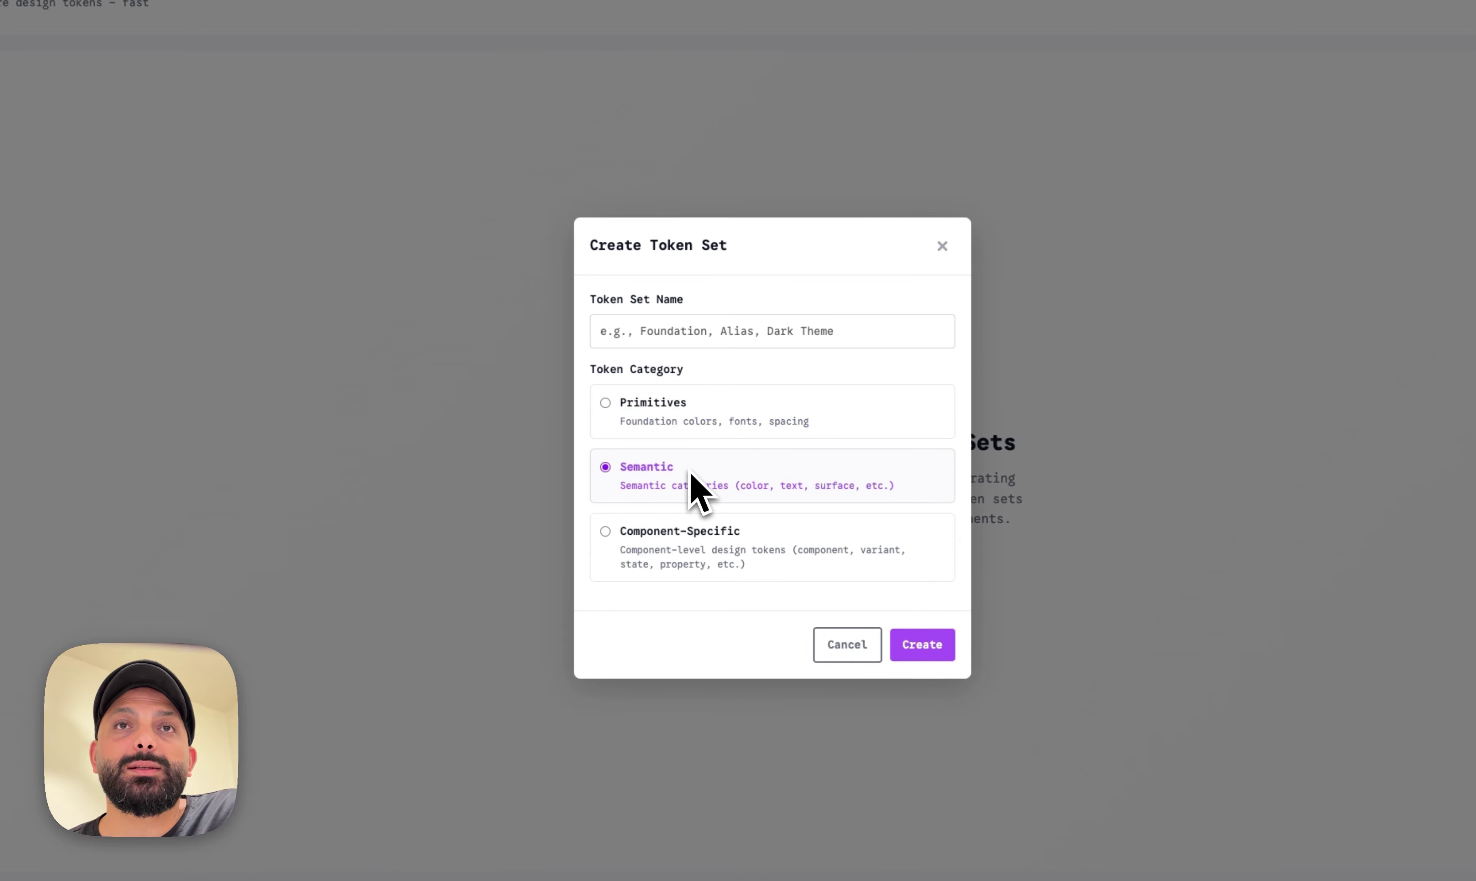
pyautogui.click(699, 551)
pyautogui.click(686, 430)
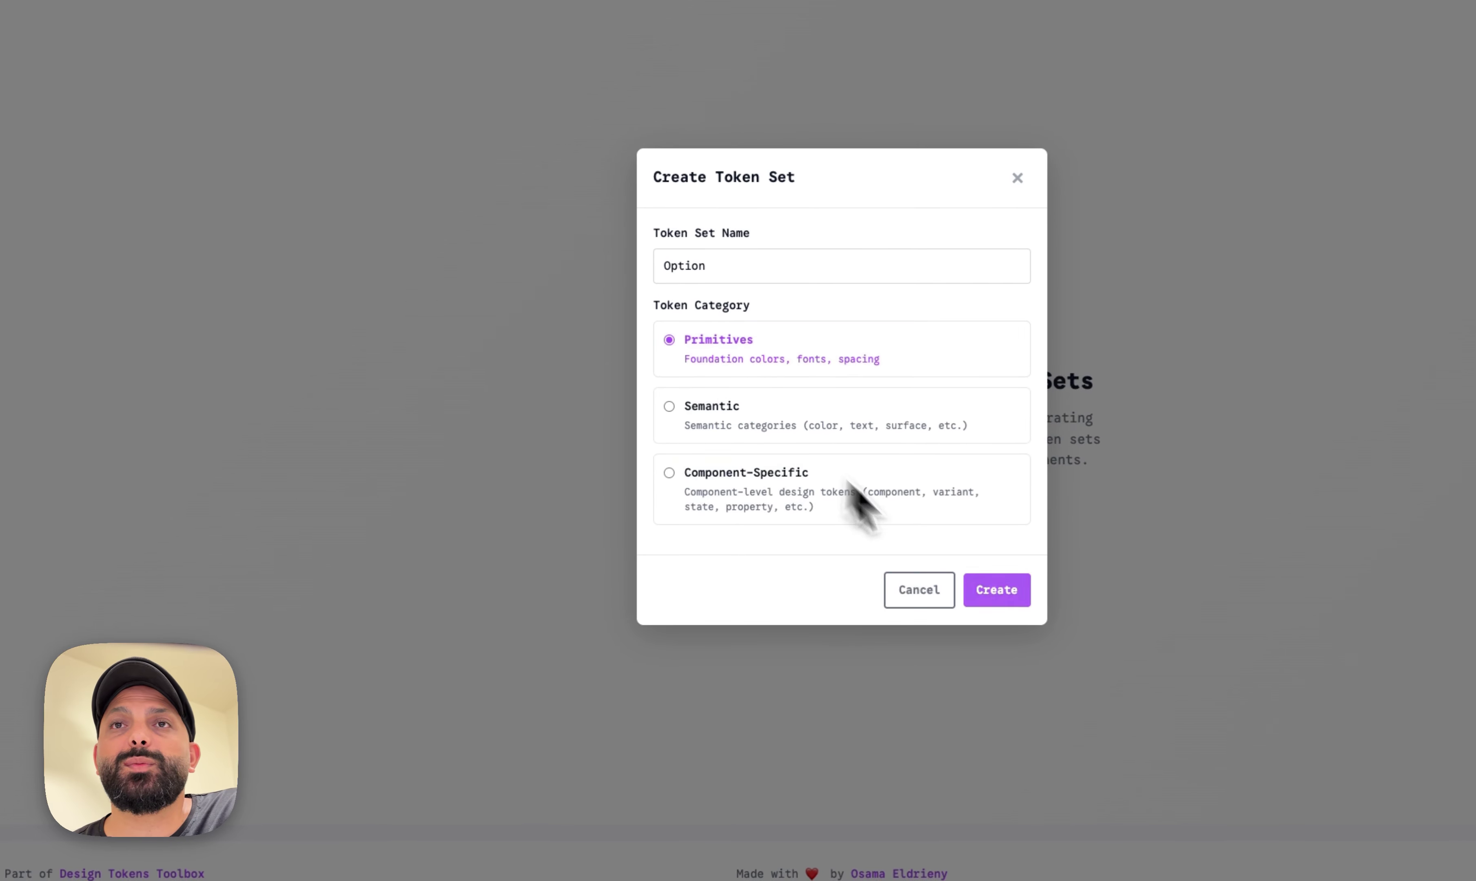
pyautogui.click(1023, 596)
# - Create a second token set named Semantic with the Semantic category
pyautogui.click(283, 296)
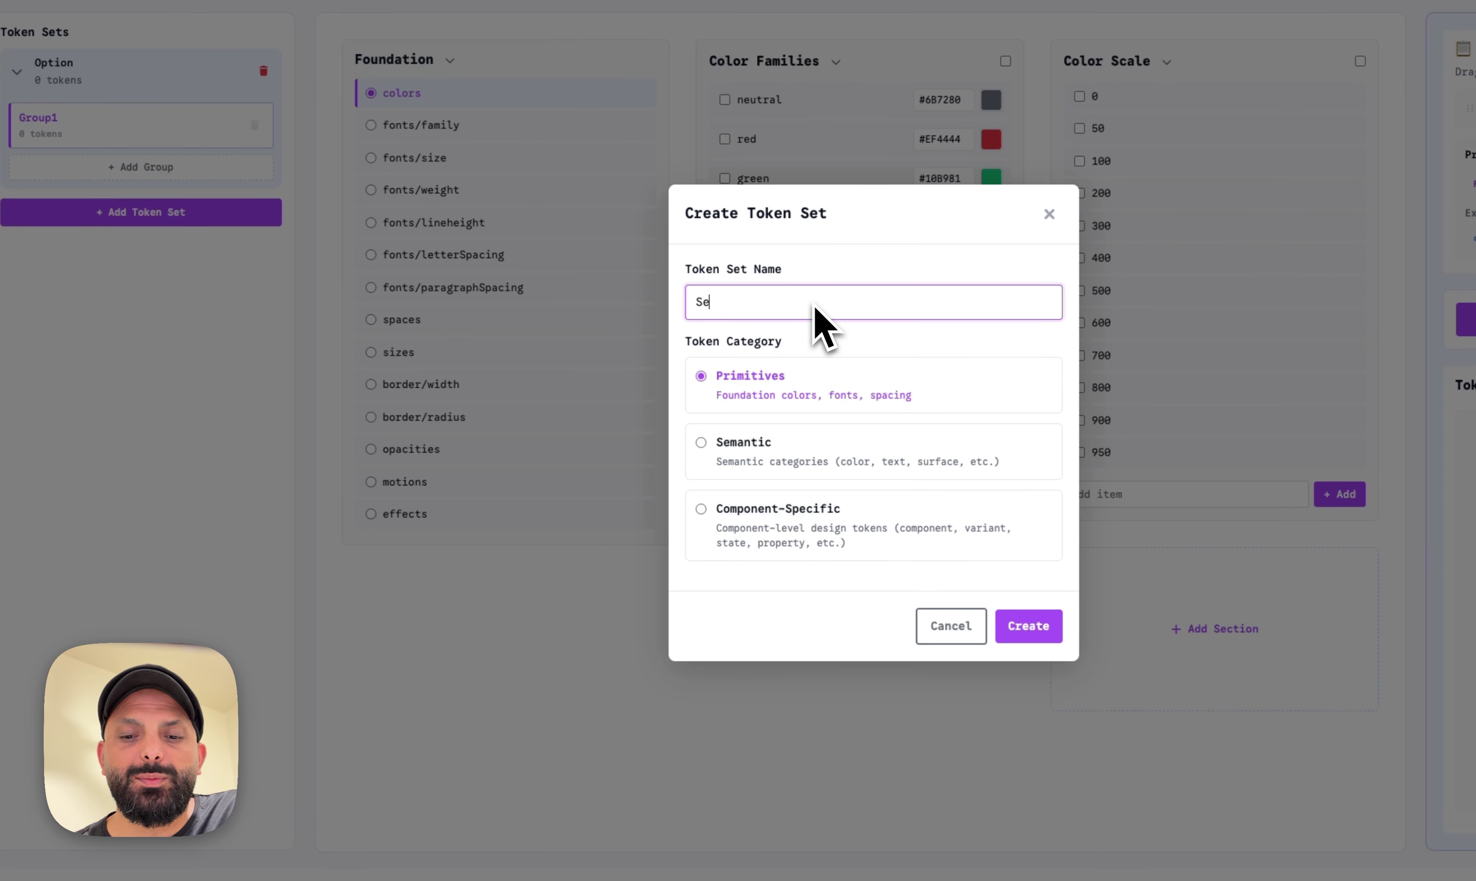
pyautogui.write('Semantic')
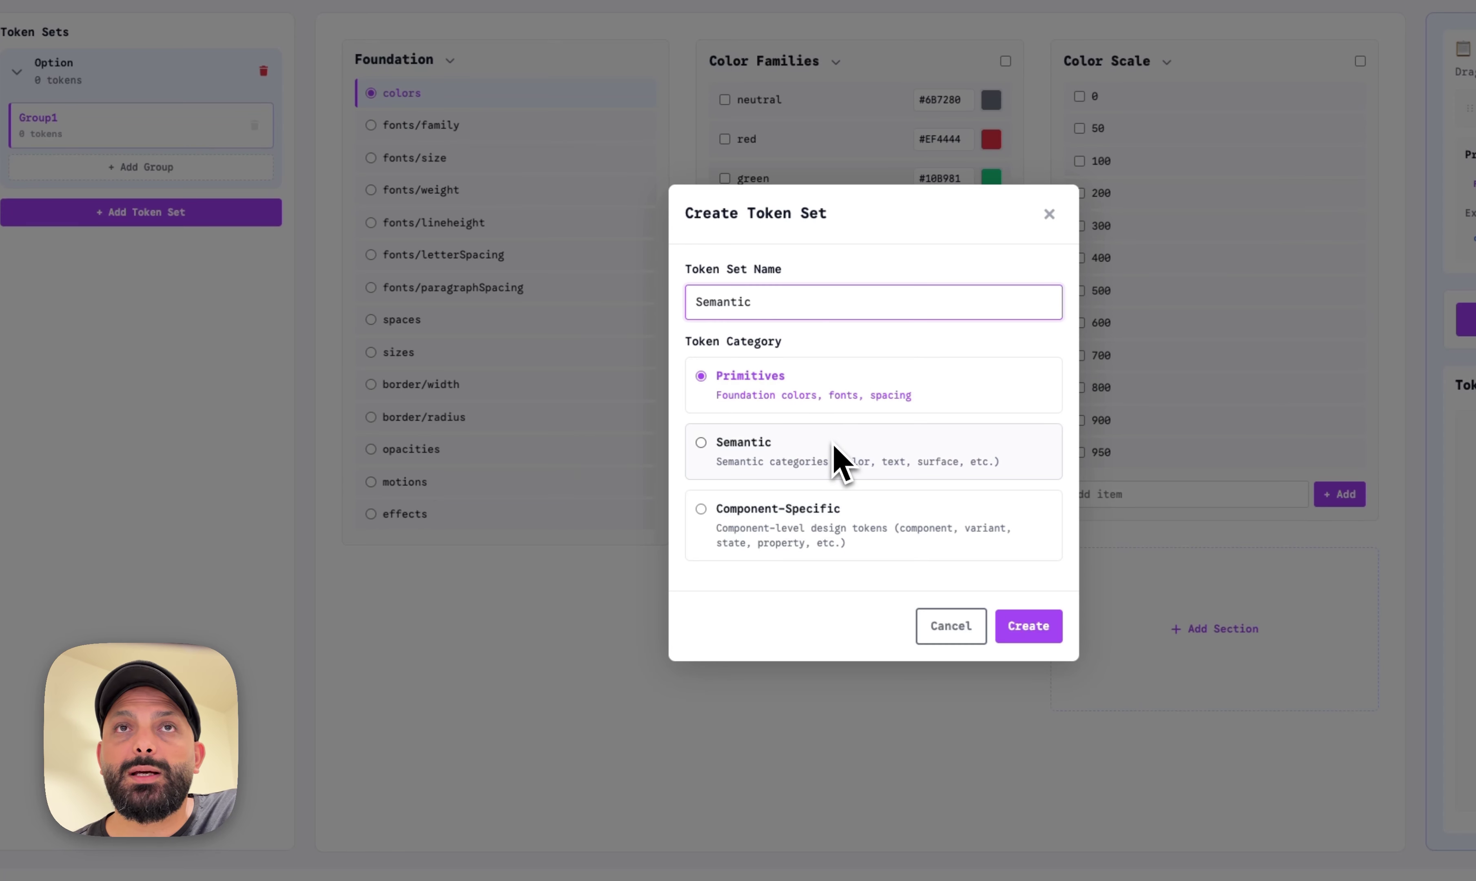
pyautogui.click(841, 461)
pyautogui.click(1025, 626)
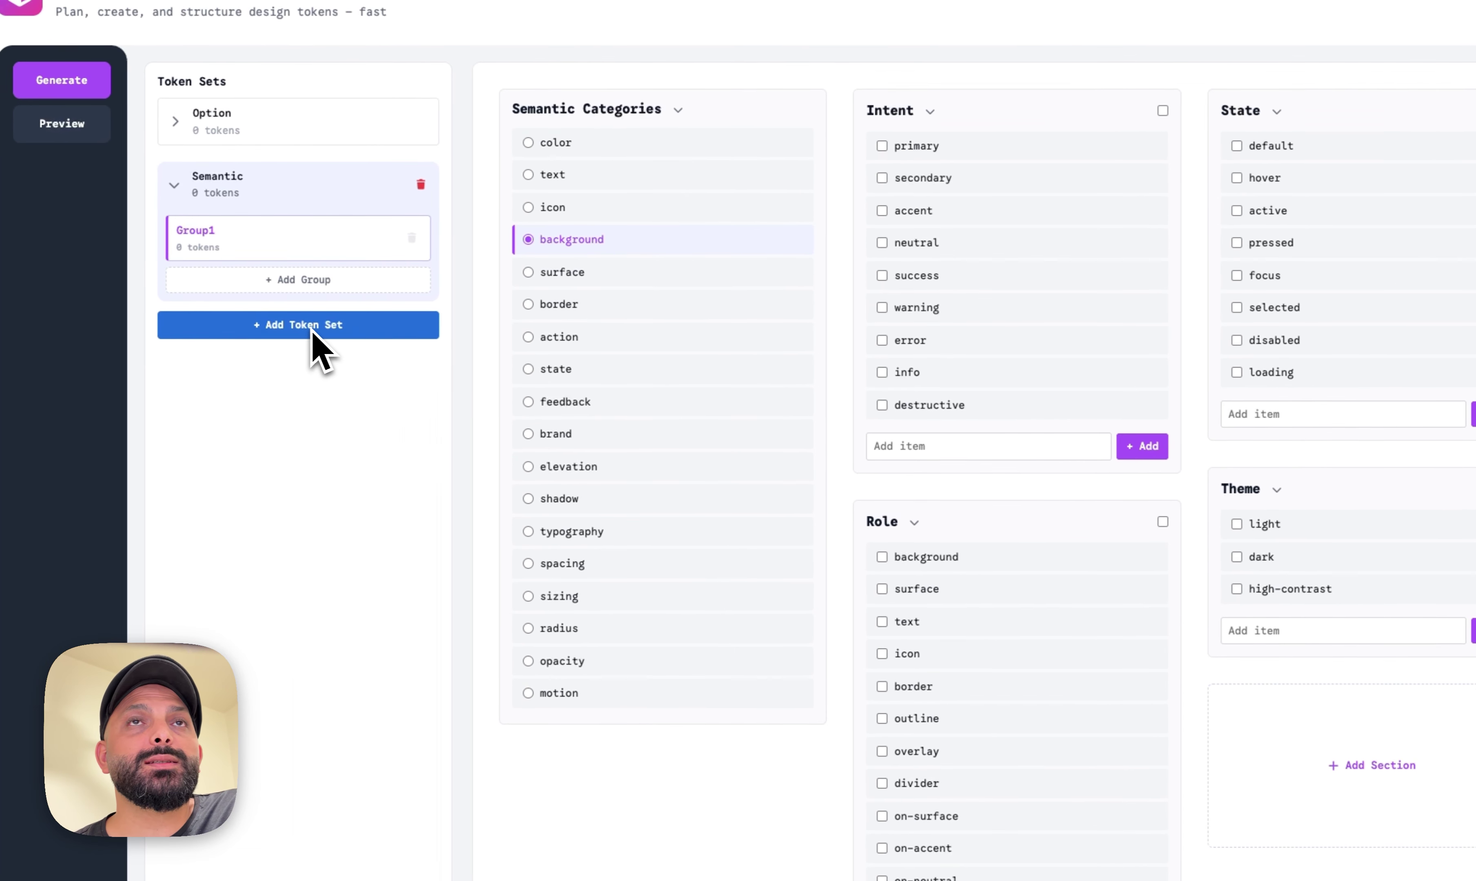
# - Create a third token set named Component with the Component-Specific category
pyautogui.click(248, 308)
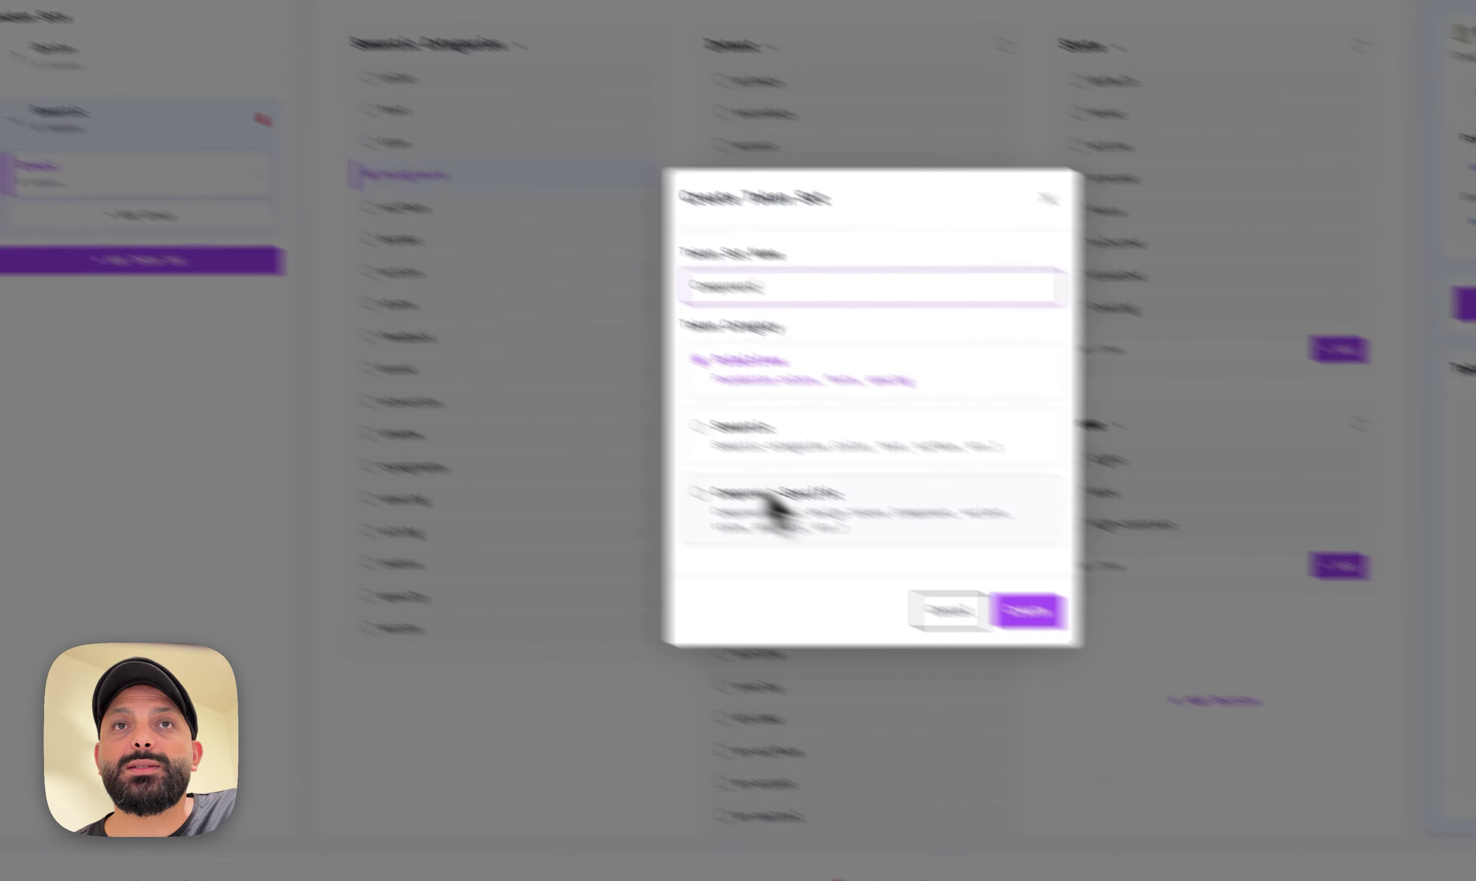
pyautogui.click(958, 587)
pyautogui.click(1189, 675)
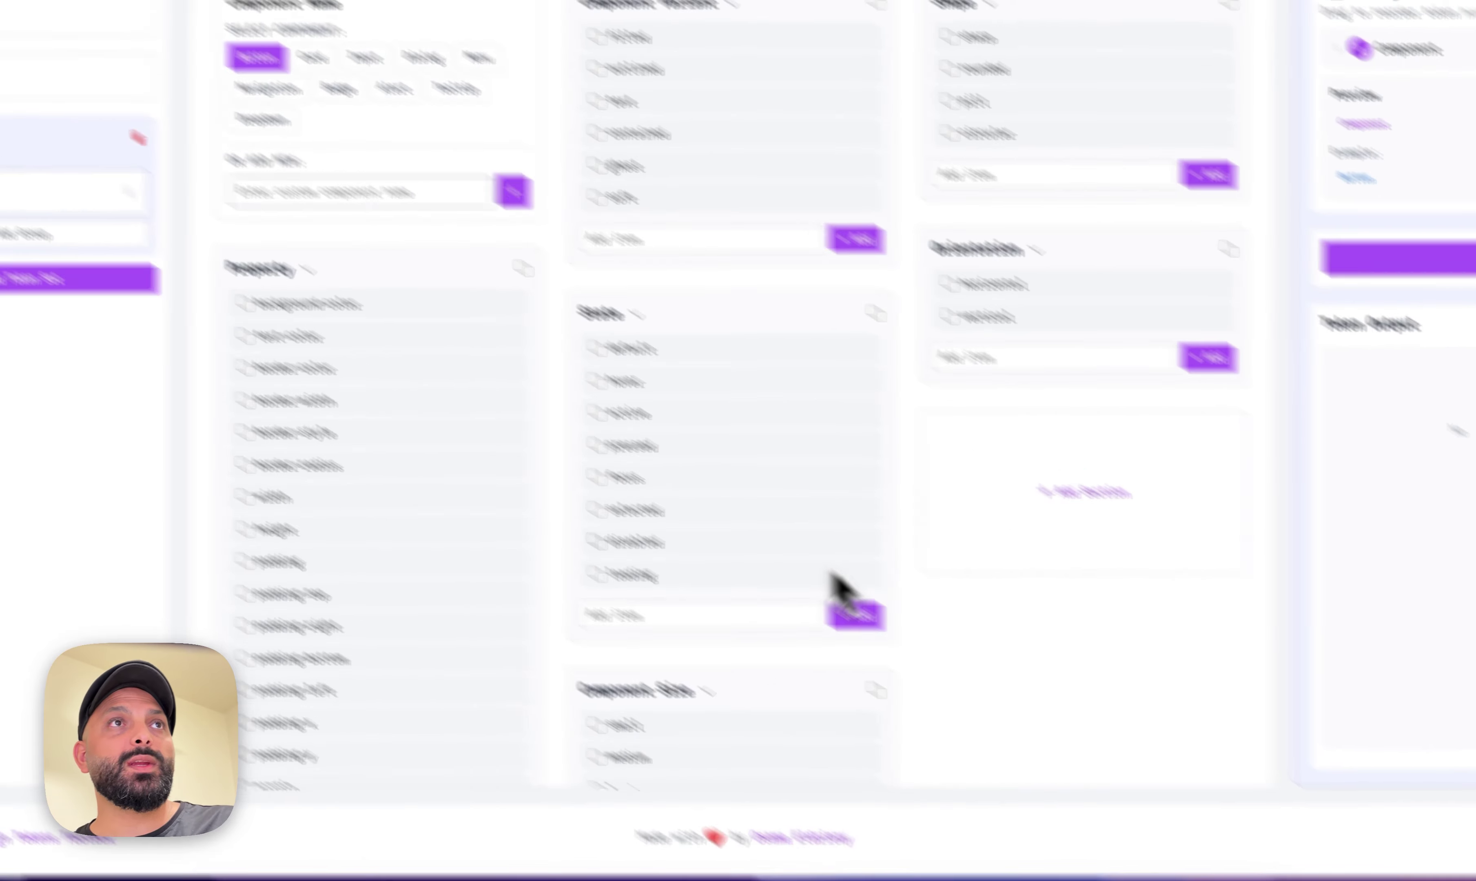
# - Look through the Option set's foundation types from font family to paragraph spacing, and return to colors
pyautogui.click(230, 175)
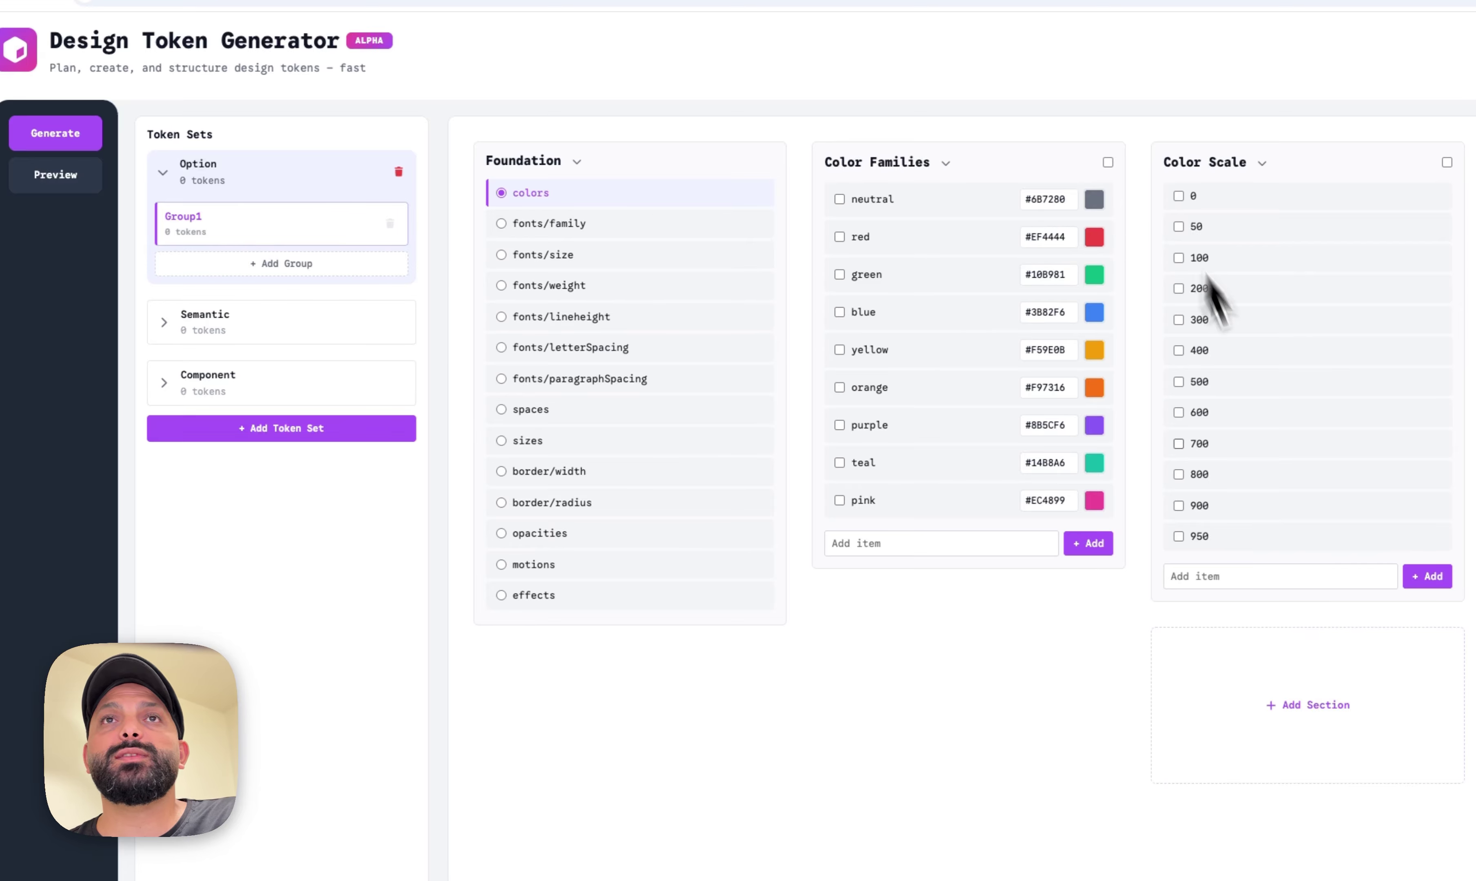
pyautogui.click(590, 226)
pyautogui.click(585, 259)
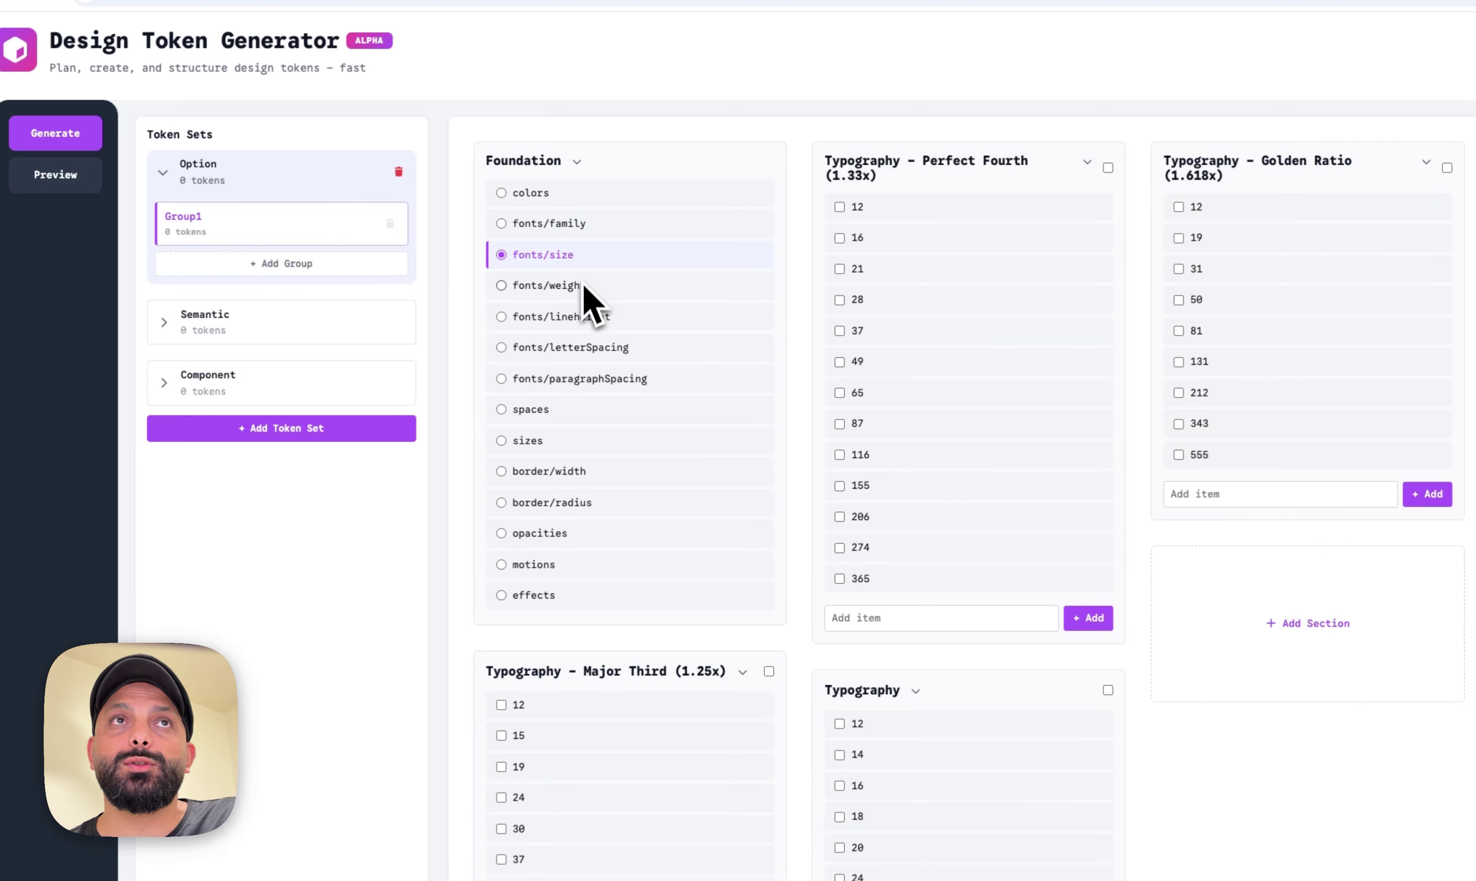
pyautogui.click(584, 287)
pyautogui.click(586, 318)
pyautogui.click(586, 347)
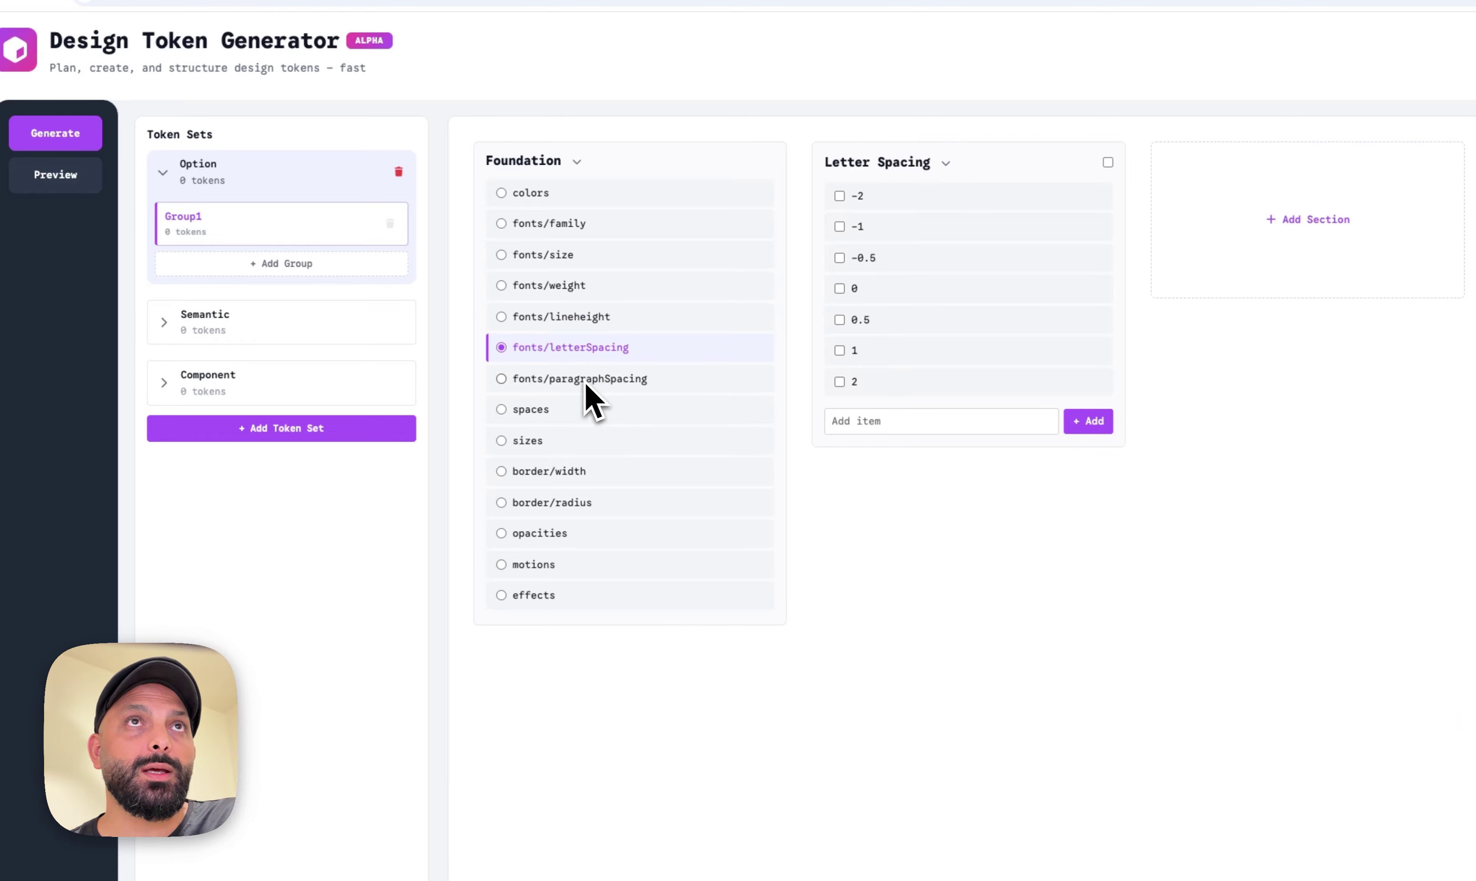
pyautogui.click(587, 379)
pyautogui.click(543, 202)
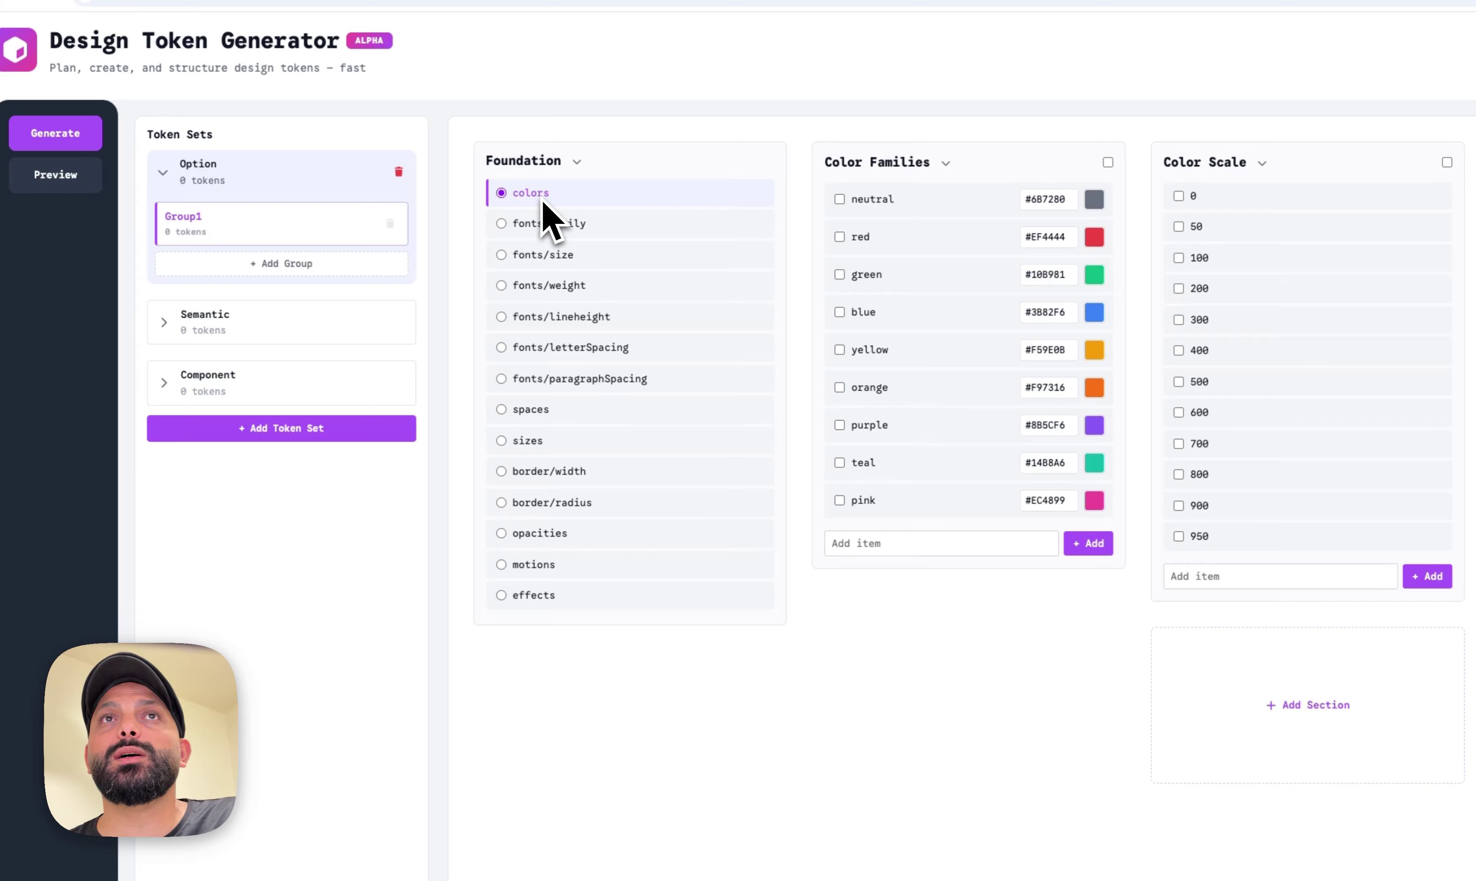
# - Include all color families with scale steps 50 to 900, leaving out 0 and 950, and generate the tokens
pyautogui.click(1107, 162)
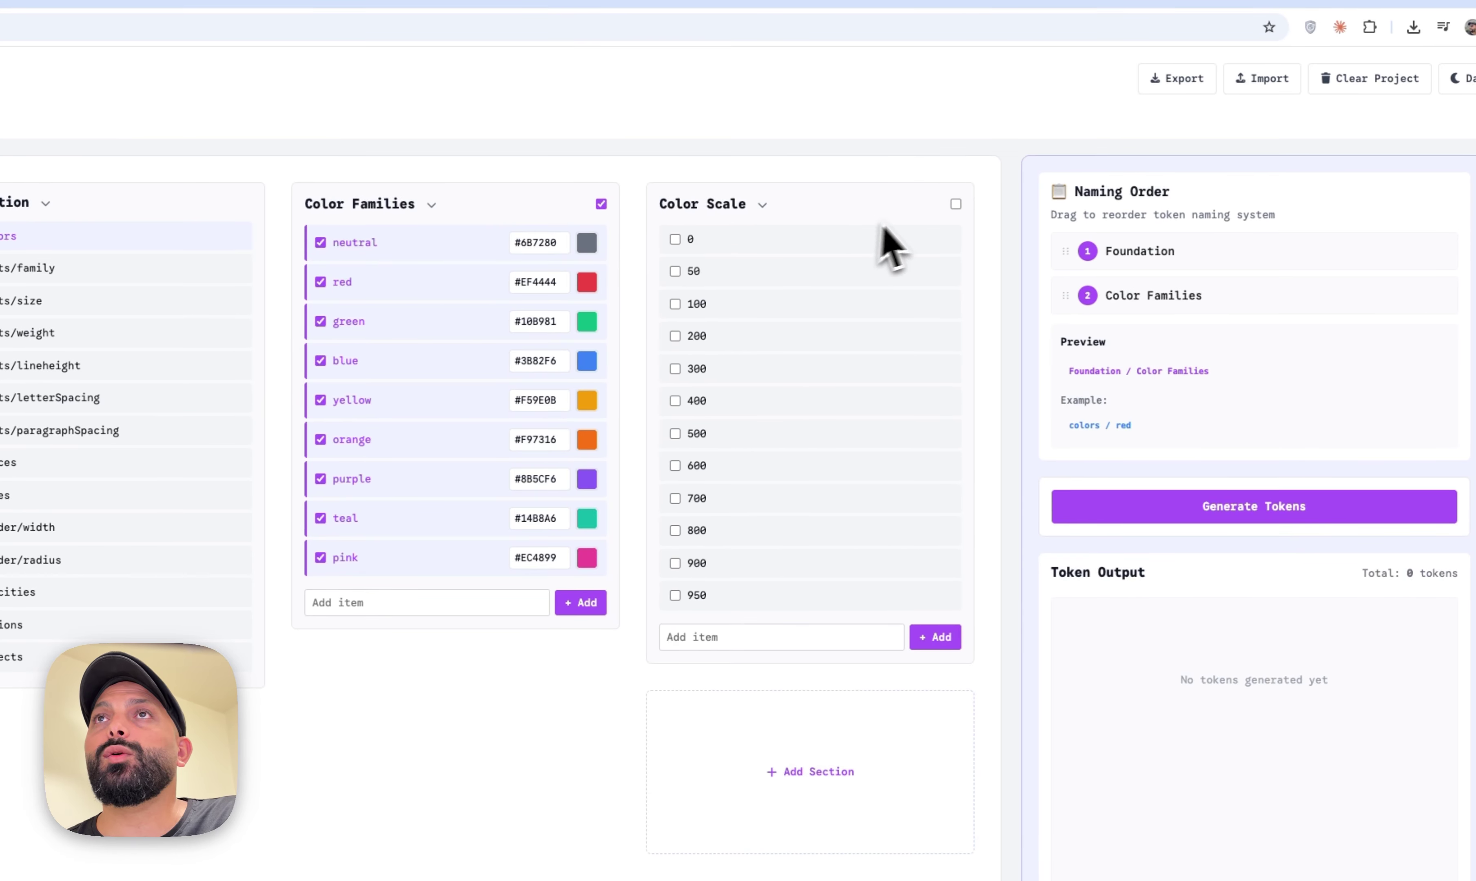
pyautogui.click(955, 204)
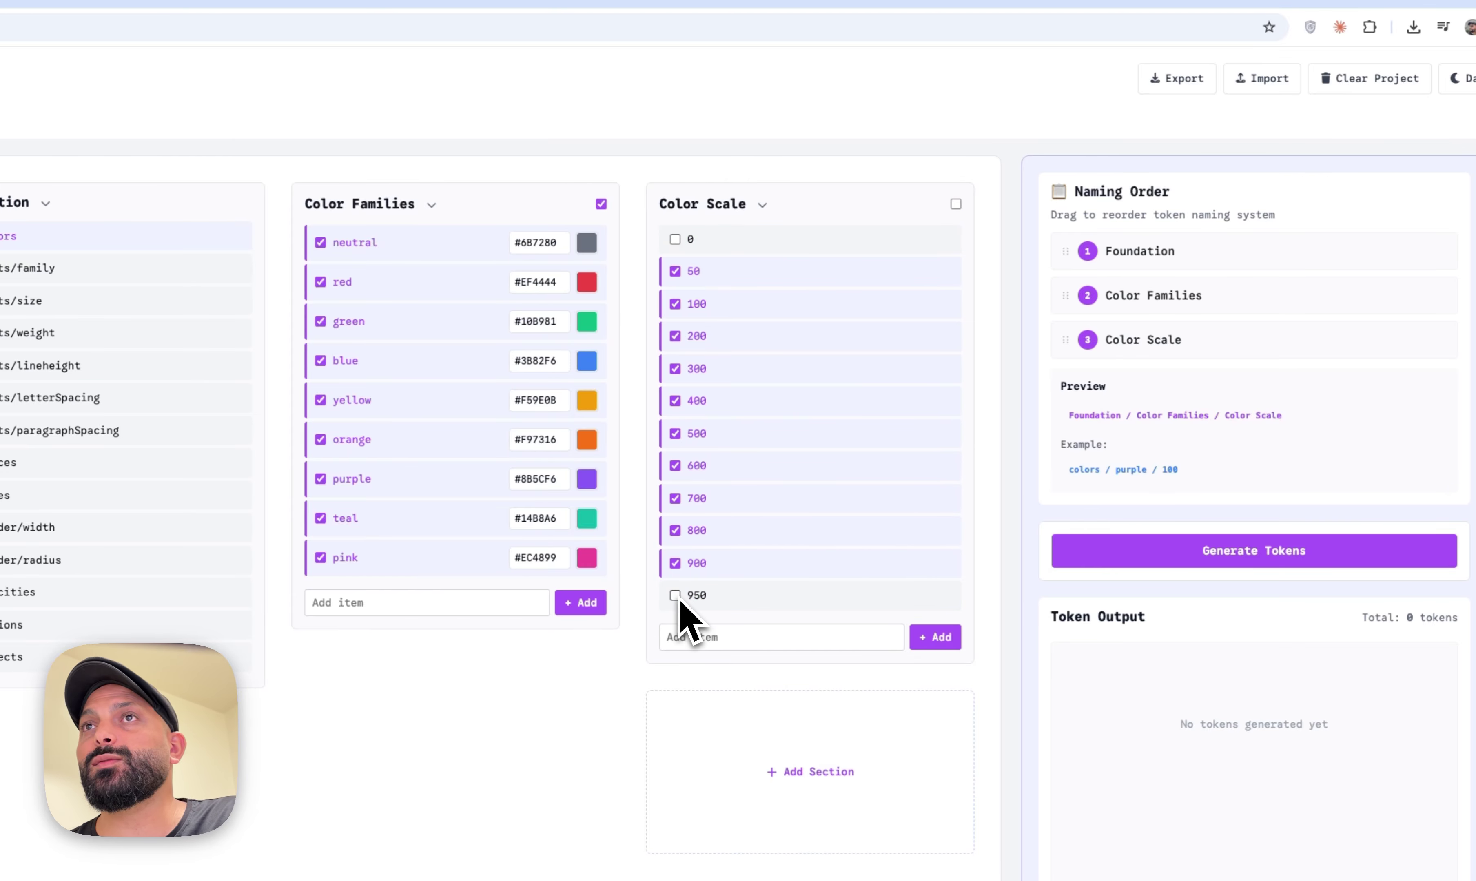
pyautogui.click(1109, 558)
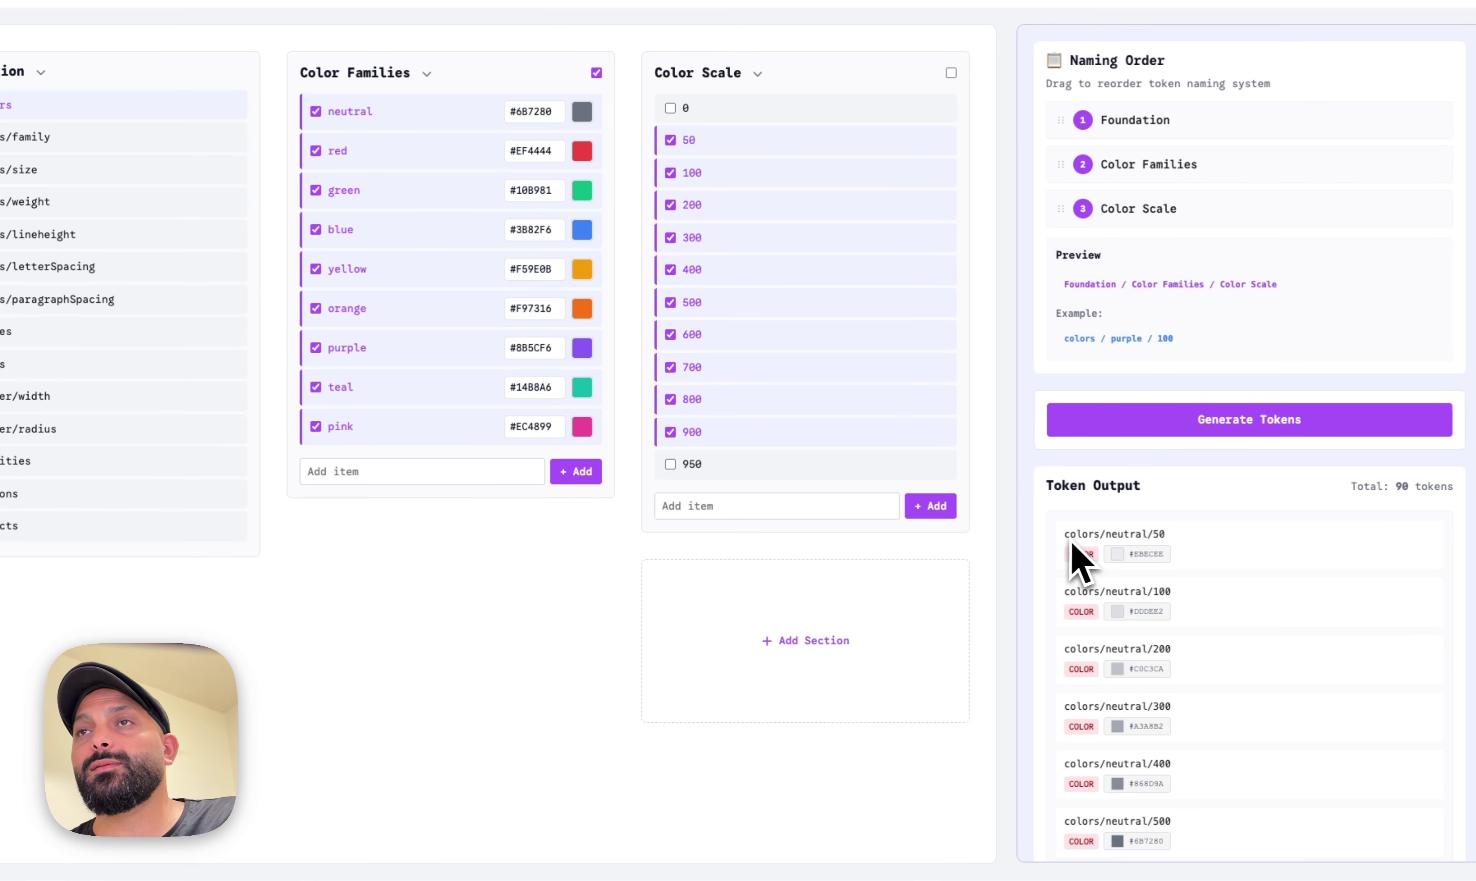
# - Review the generated color tokens and examine the blue, green, neutral, orange and pink groups in the Option set's preview
pyautogui.scroll(-3, 1195, 595)
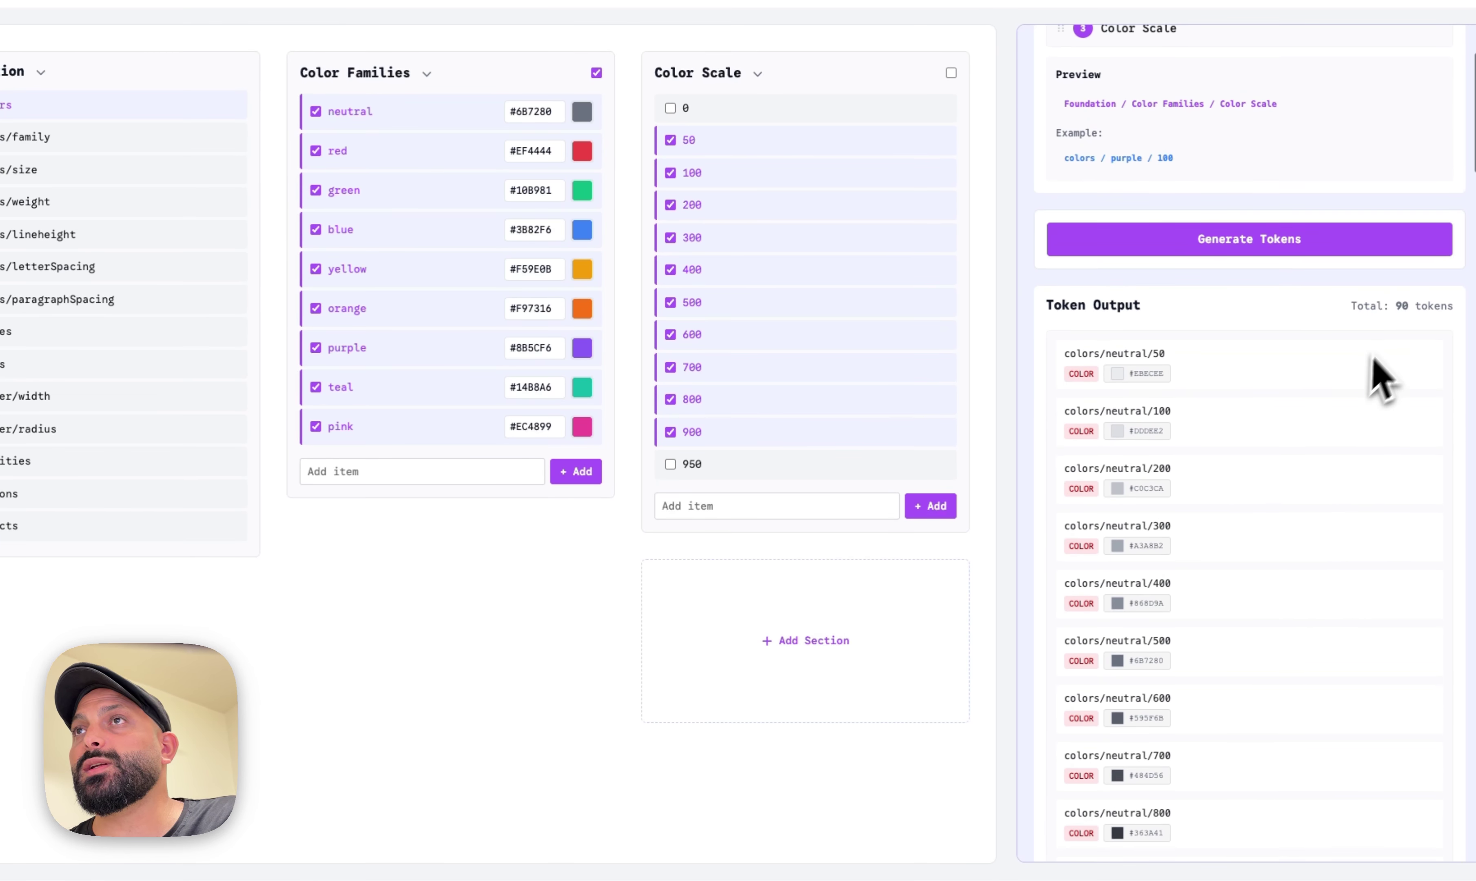
pyautogui.scroll(-15, 1276, 431)
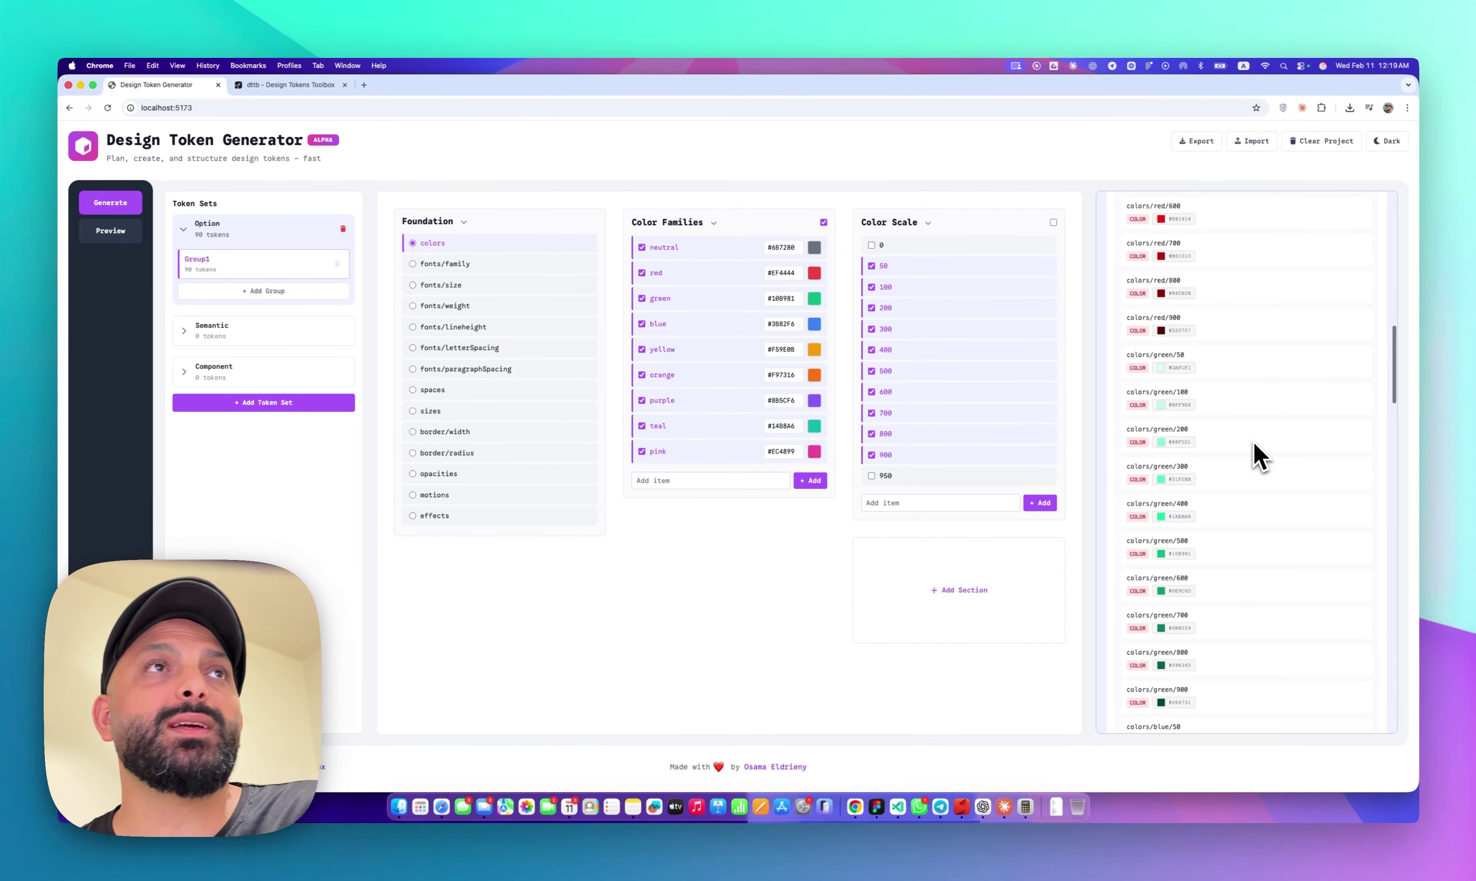
pyautogui.scroll(15, 1260, 458)
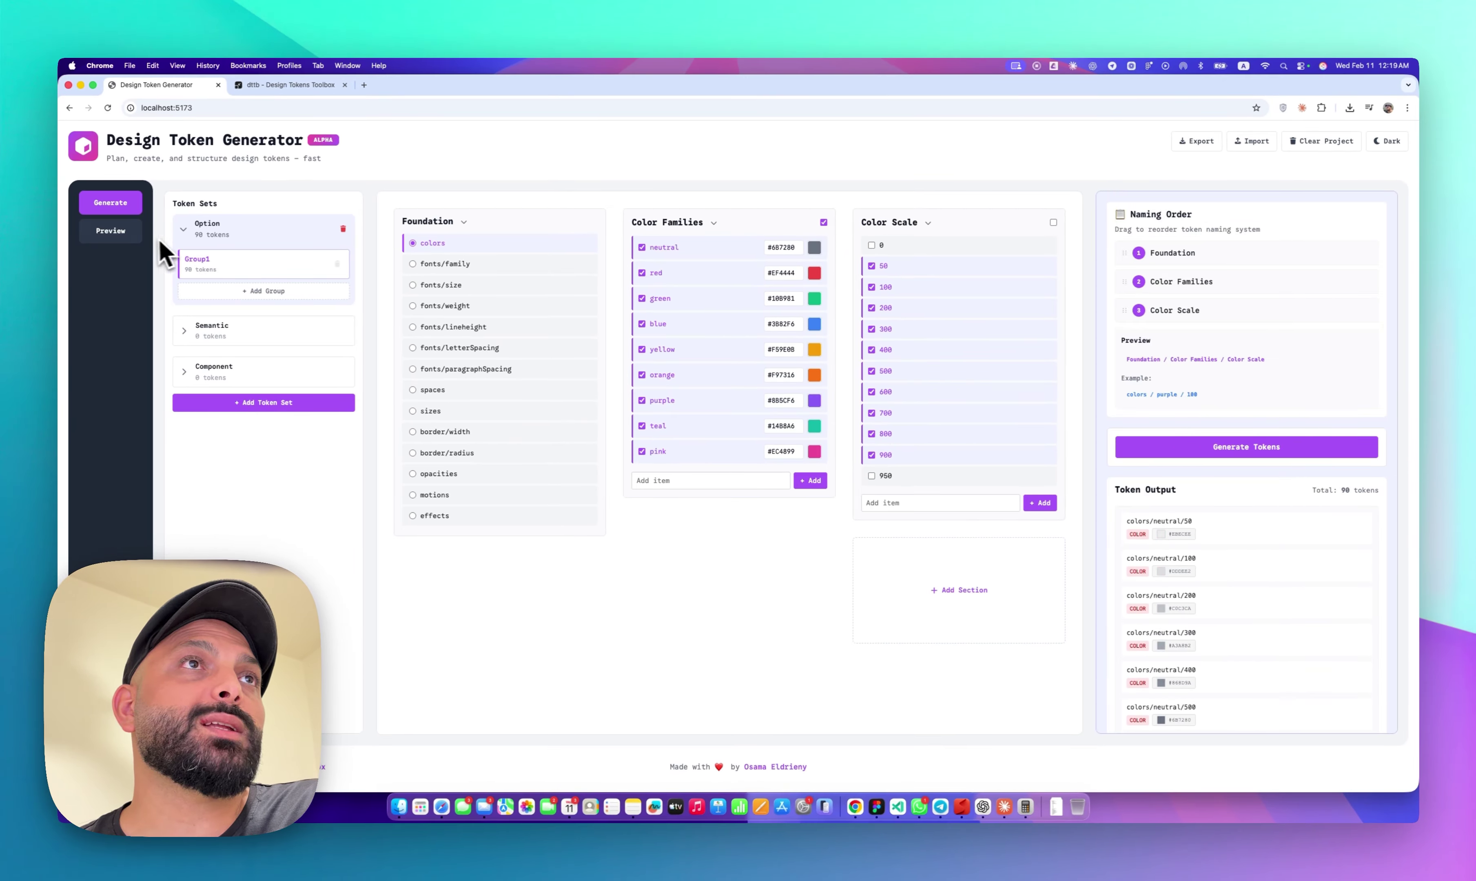
pyautogui.click(119, 239)
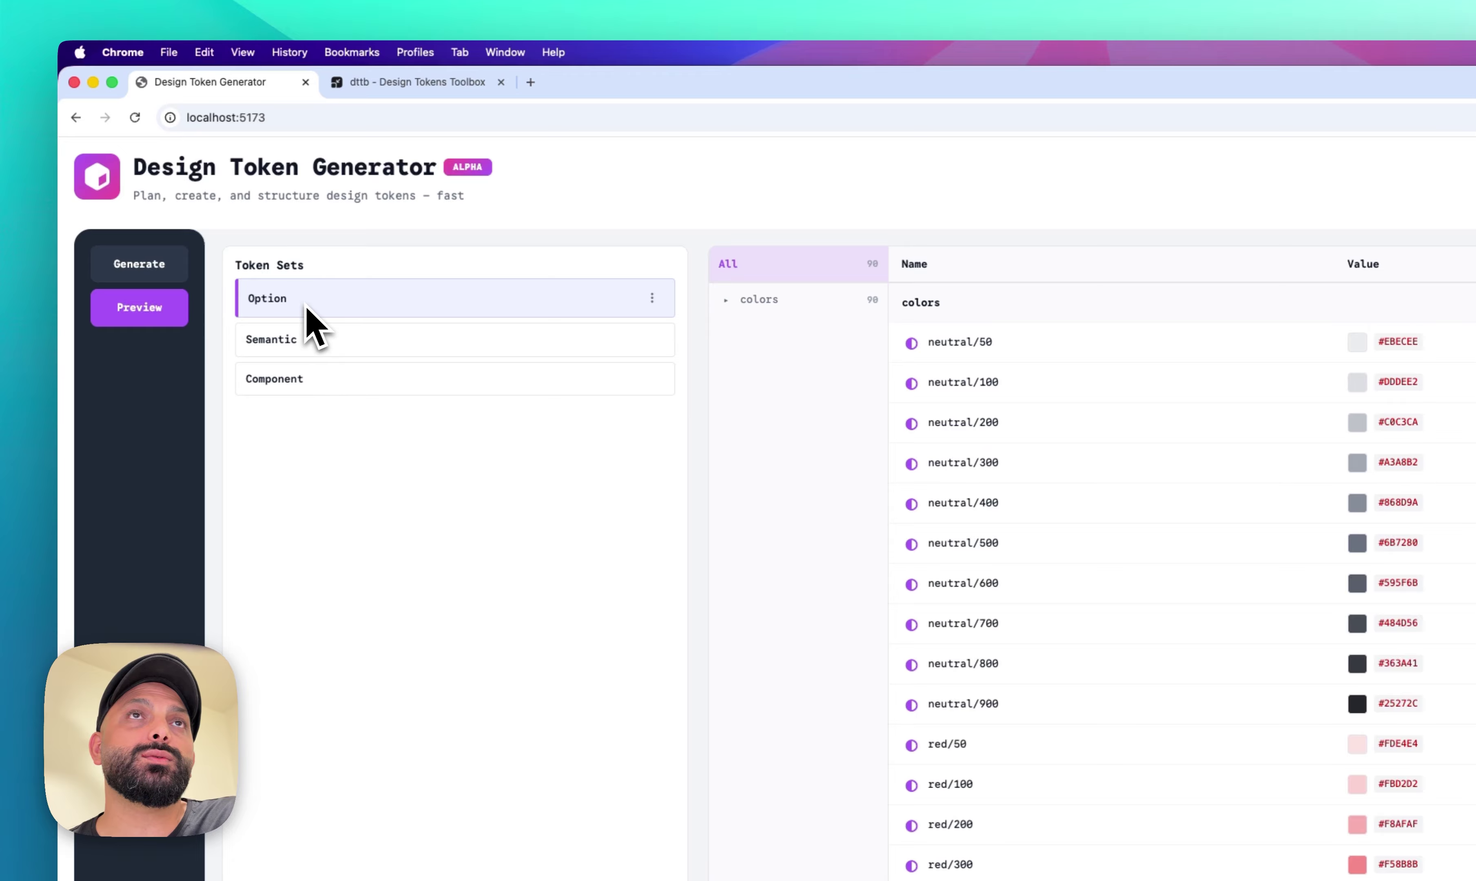
pyautogui.click(746, 300)
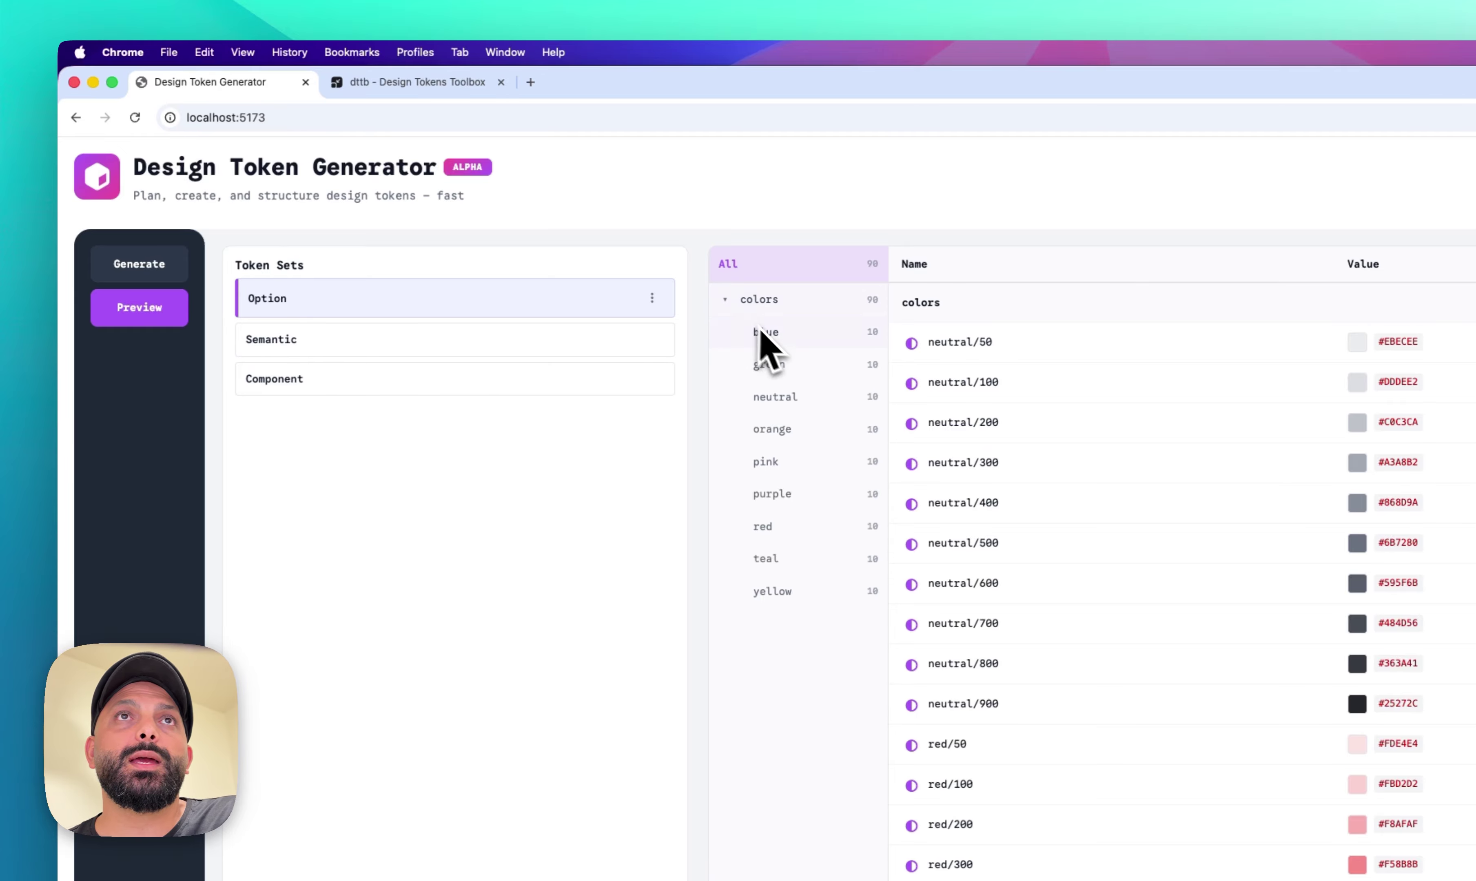
pyautogui.click(762, 336)
pyautogui.click(773, 364)
pyautogui.click(784, 396)
pyautogui.click(785, 429)
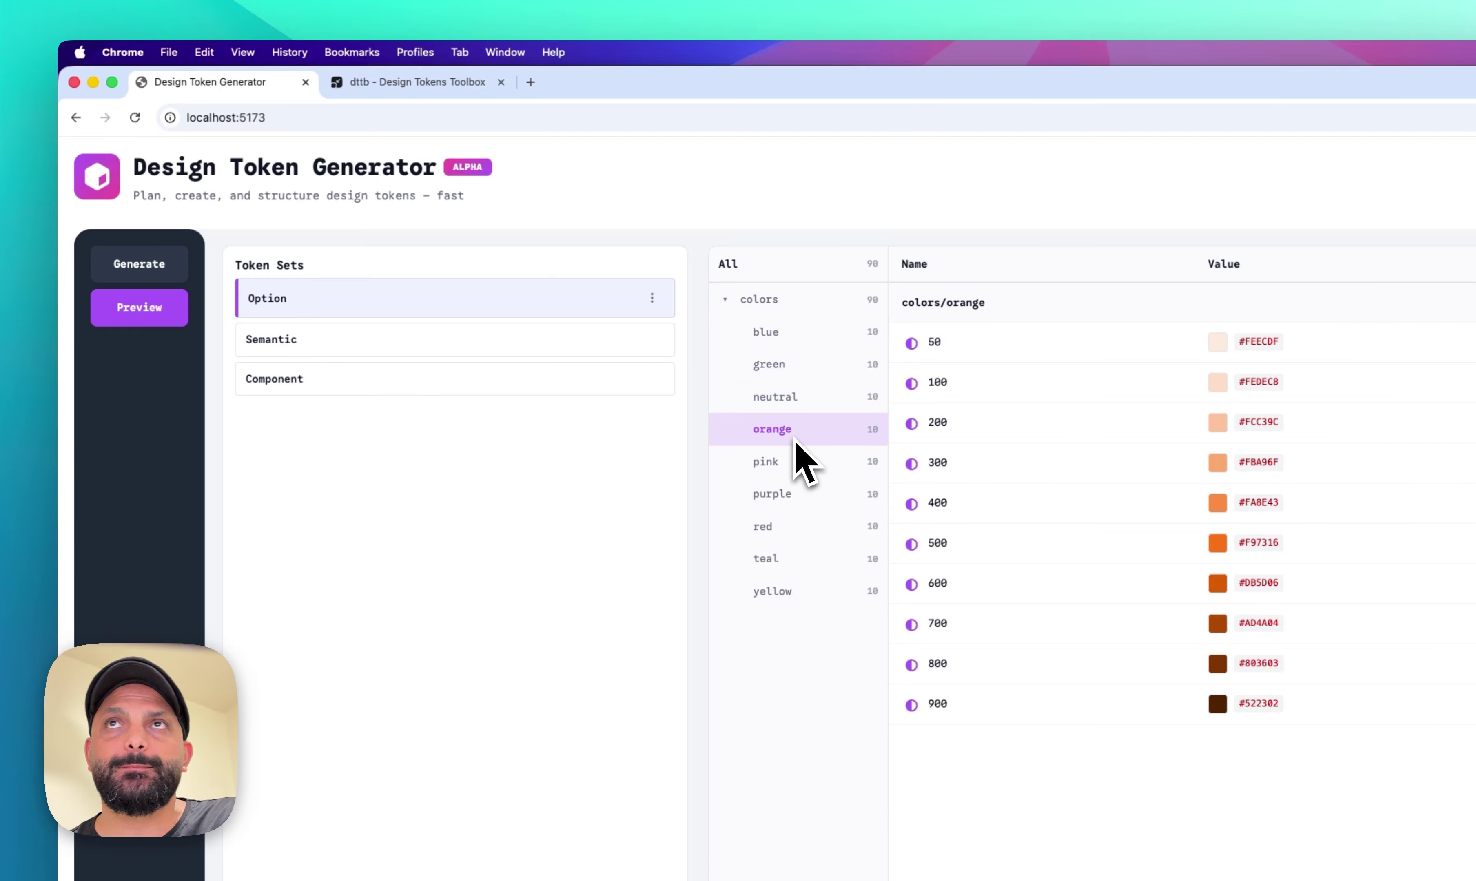
pyautogui.click(778, 461)
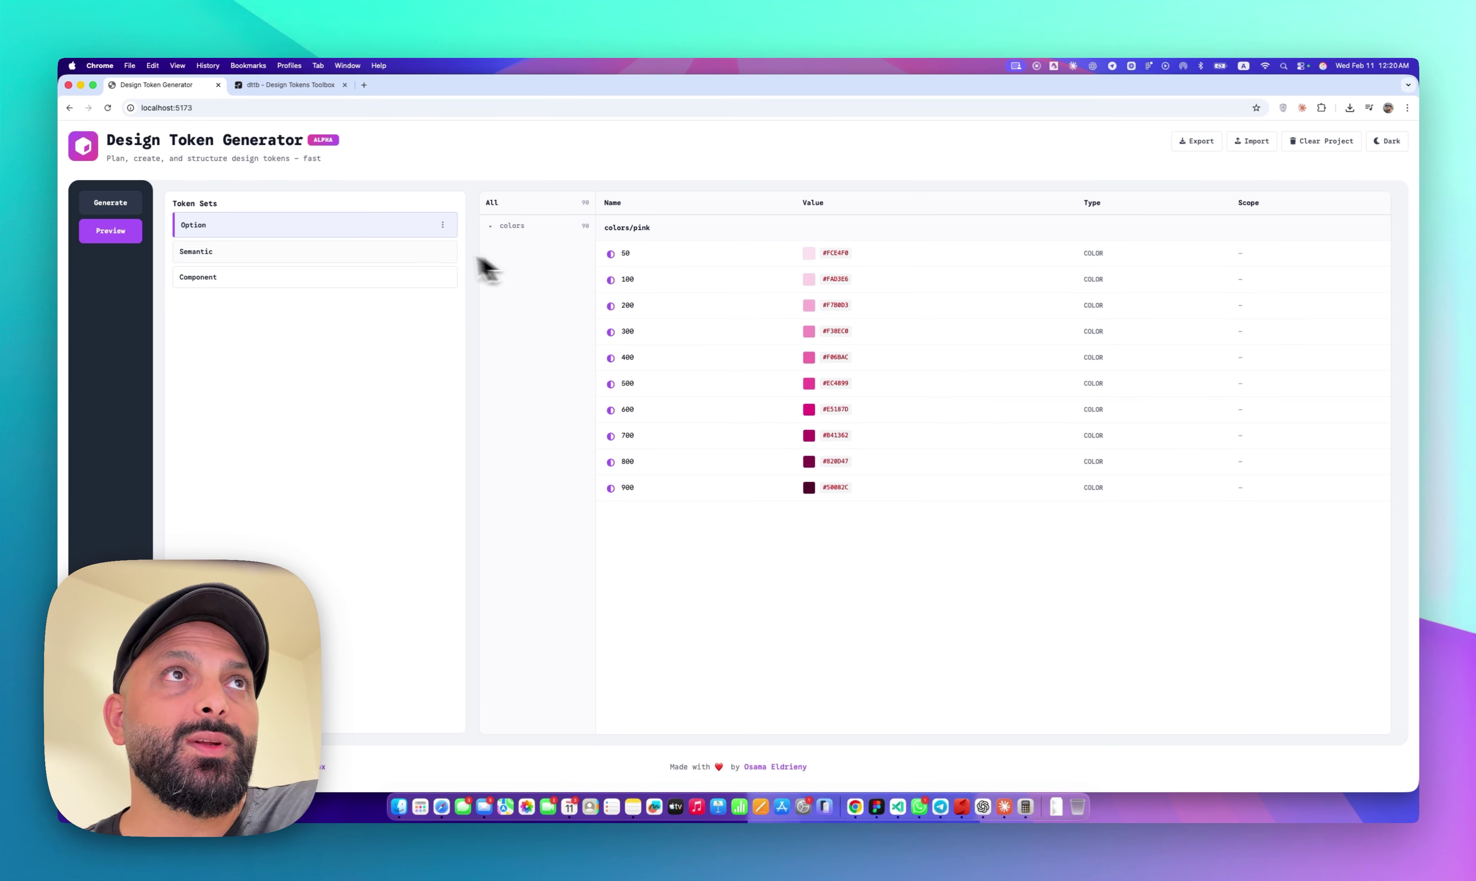
# - Return to token generation and rename the Option set's Group1 to My colors
pyautogui.click(123, 206)
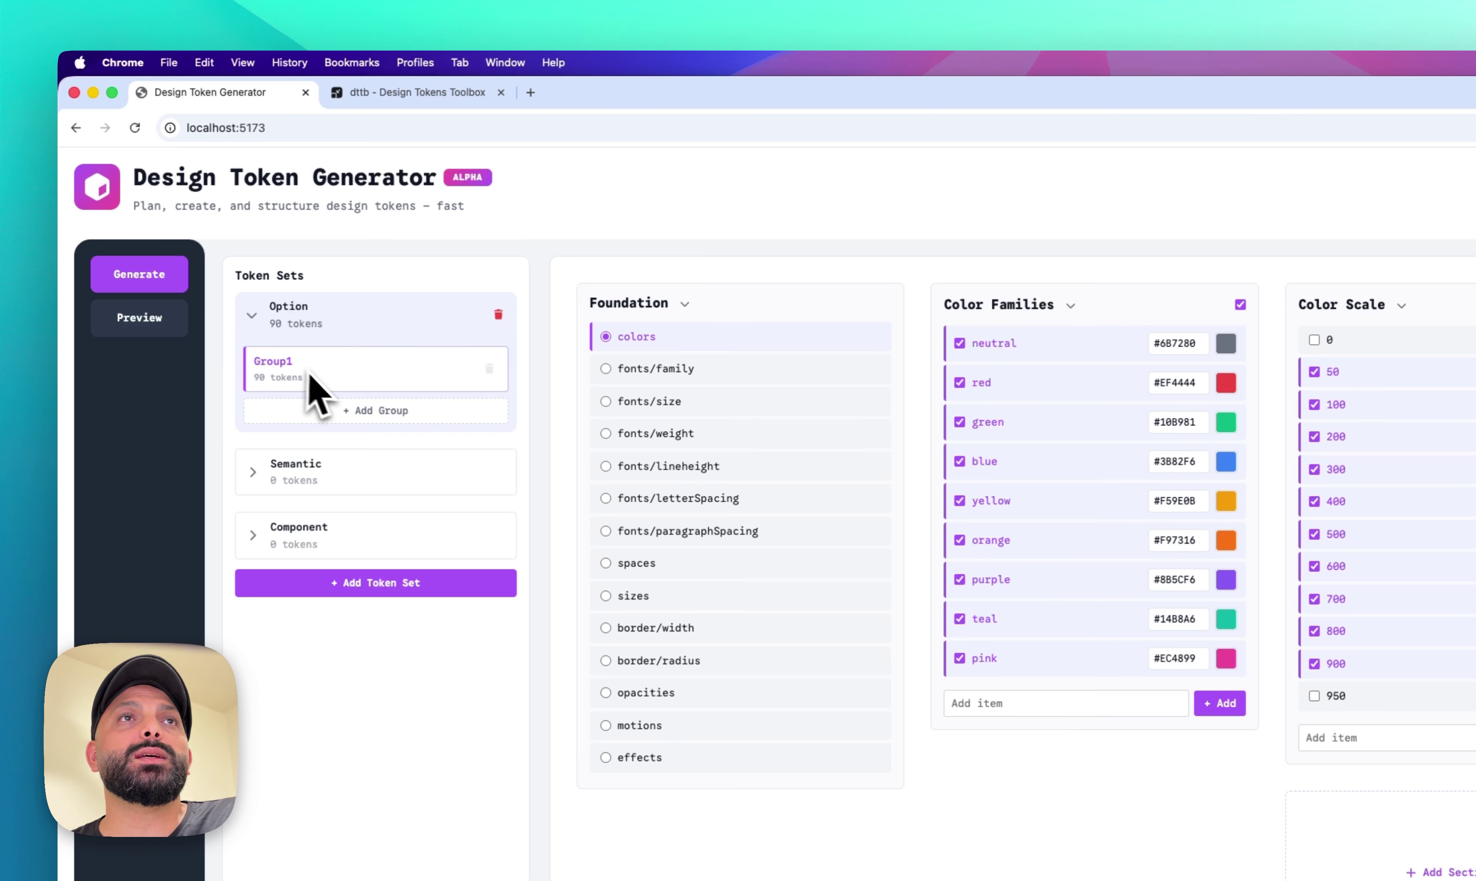
pyautogui.doubleClick(285, 368)
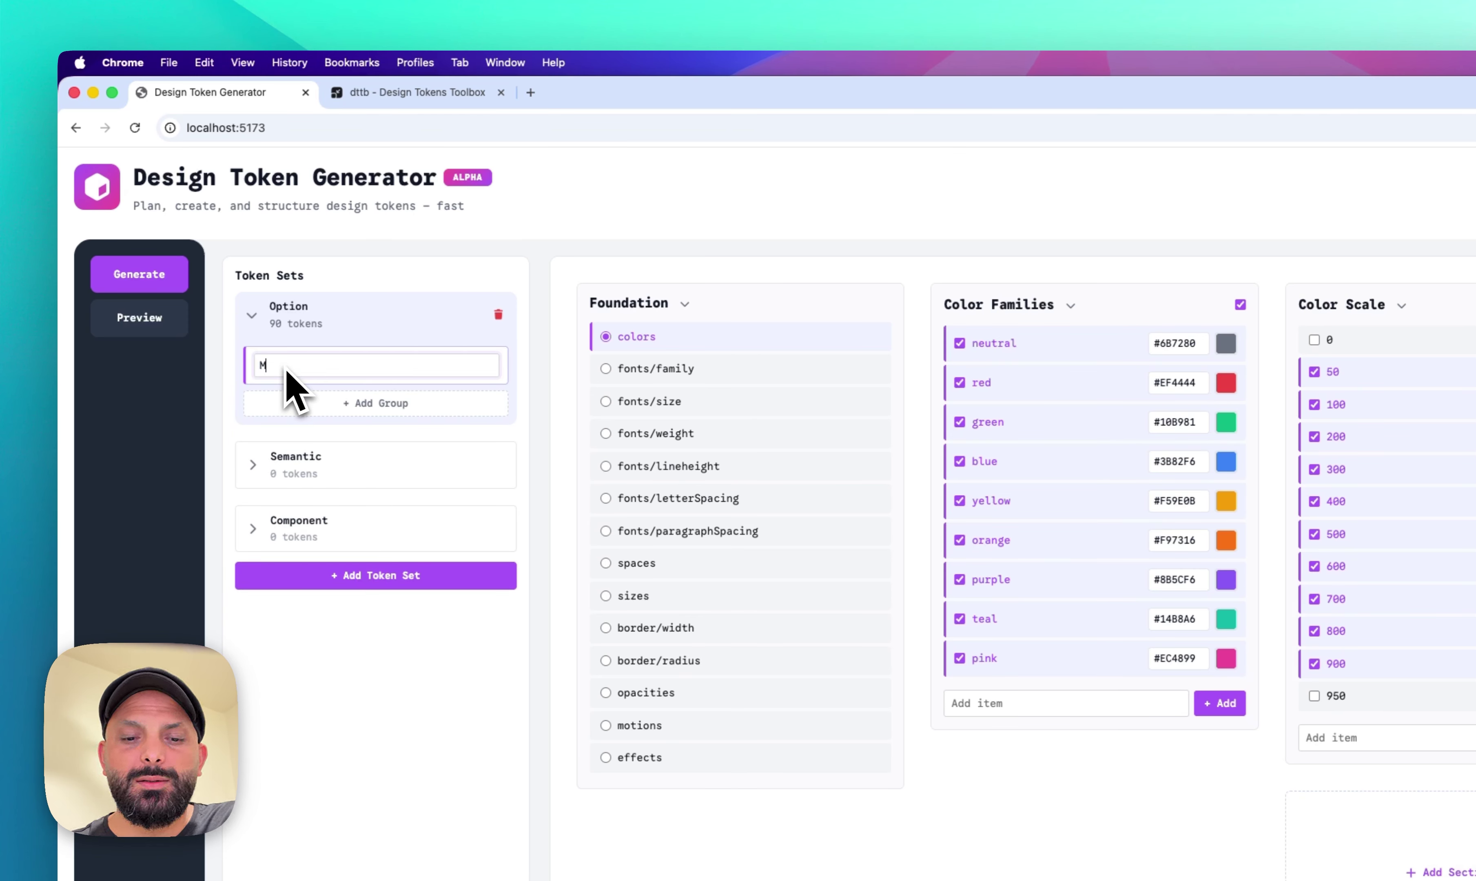
pyautogui.press('Return')
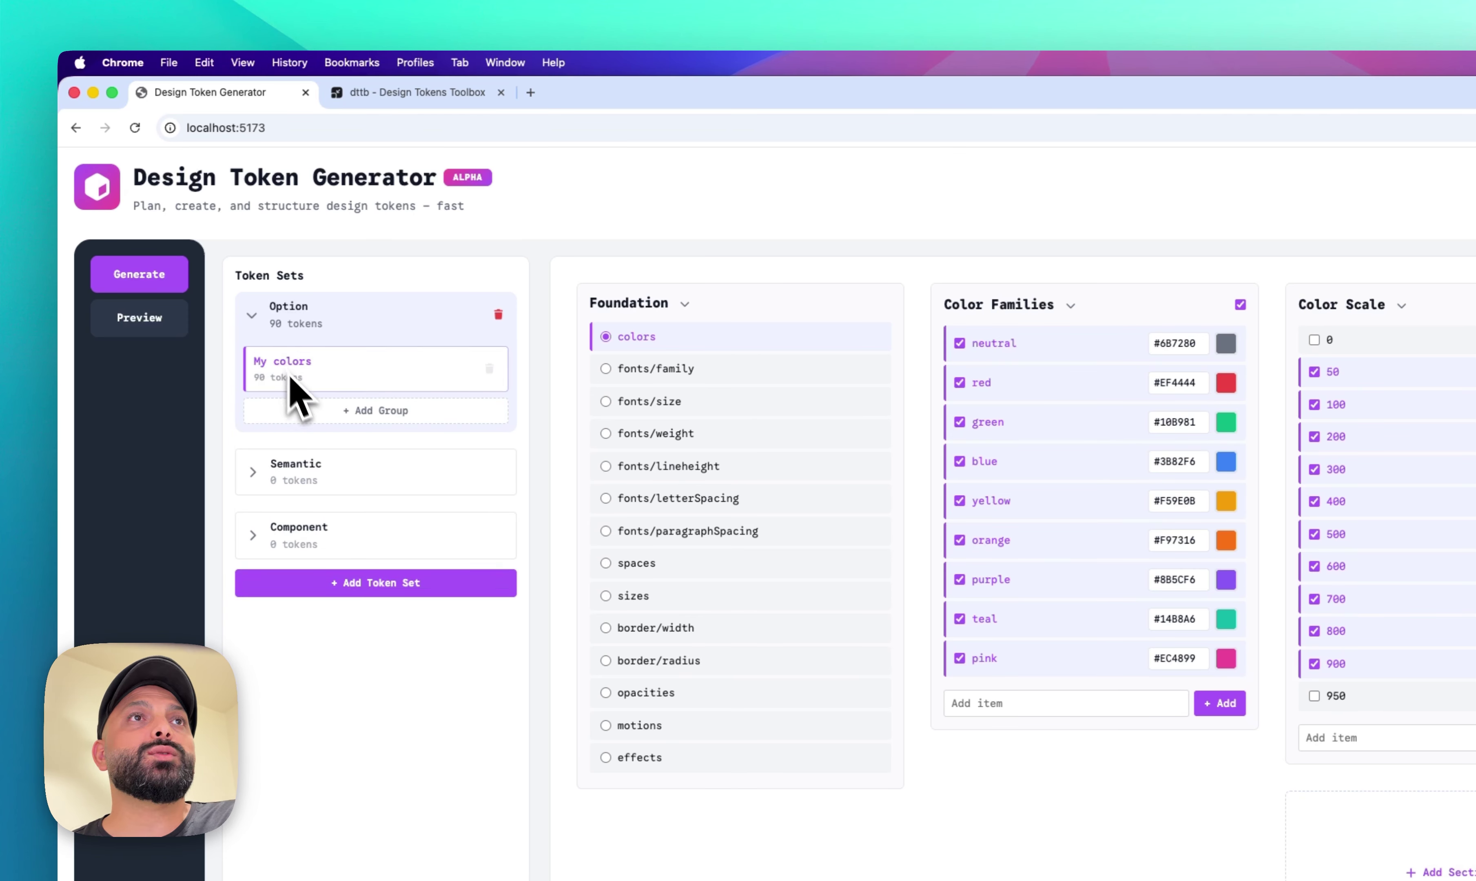
# - Add a second group to the Option set and choose fonts/family as its foundation type
pyautogui.click(327, 414)
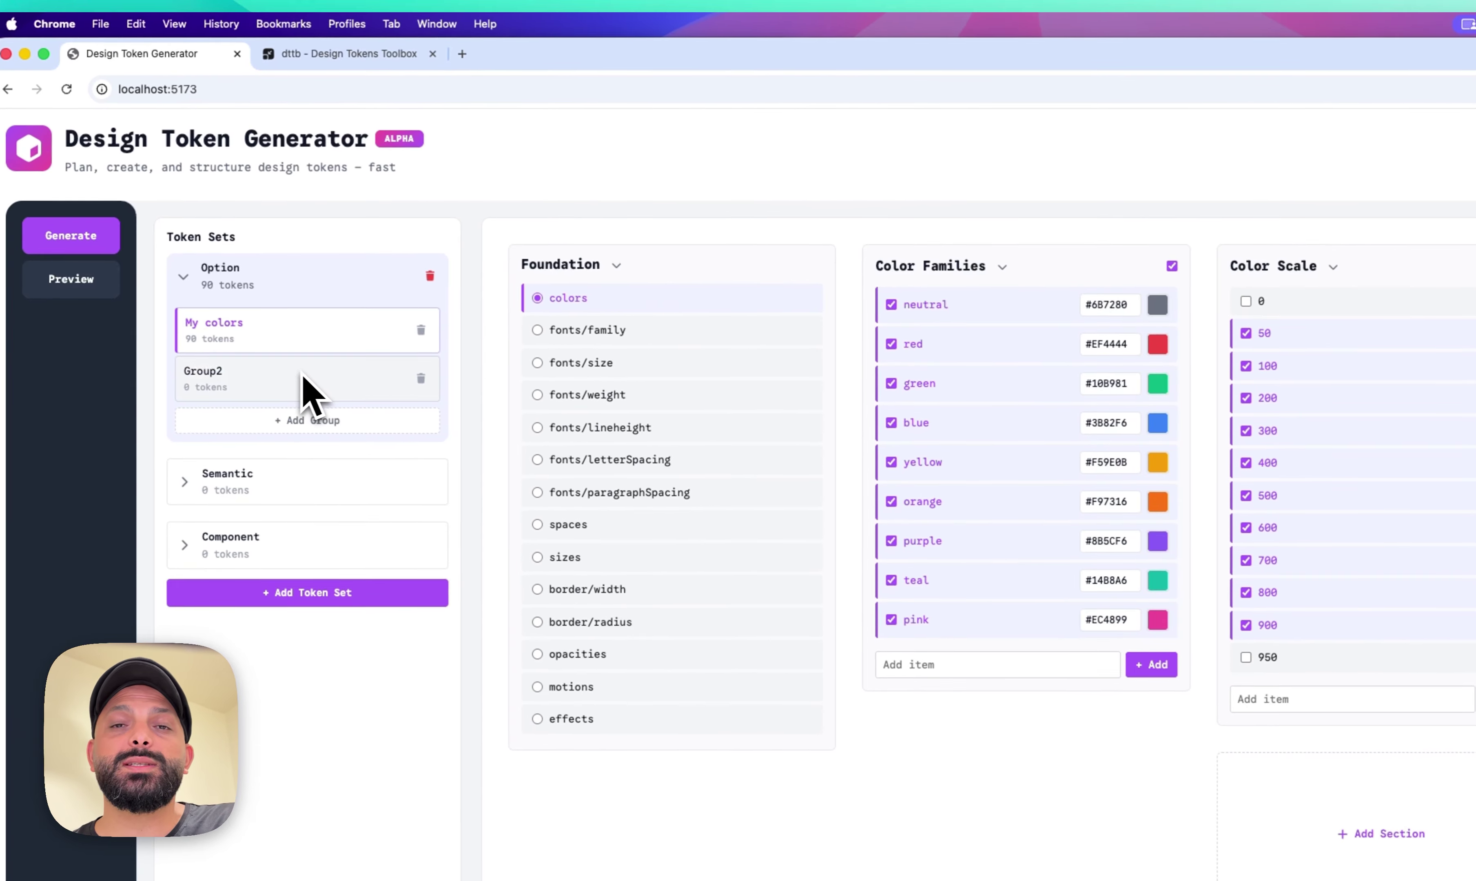
pyautogui.click(307, 378)
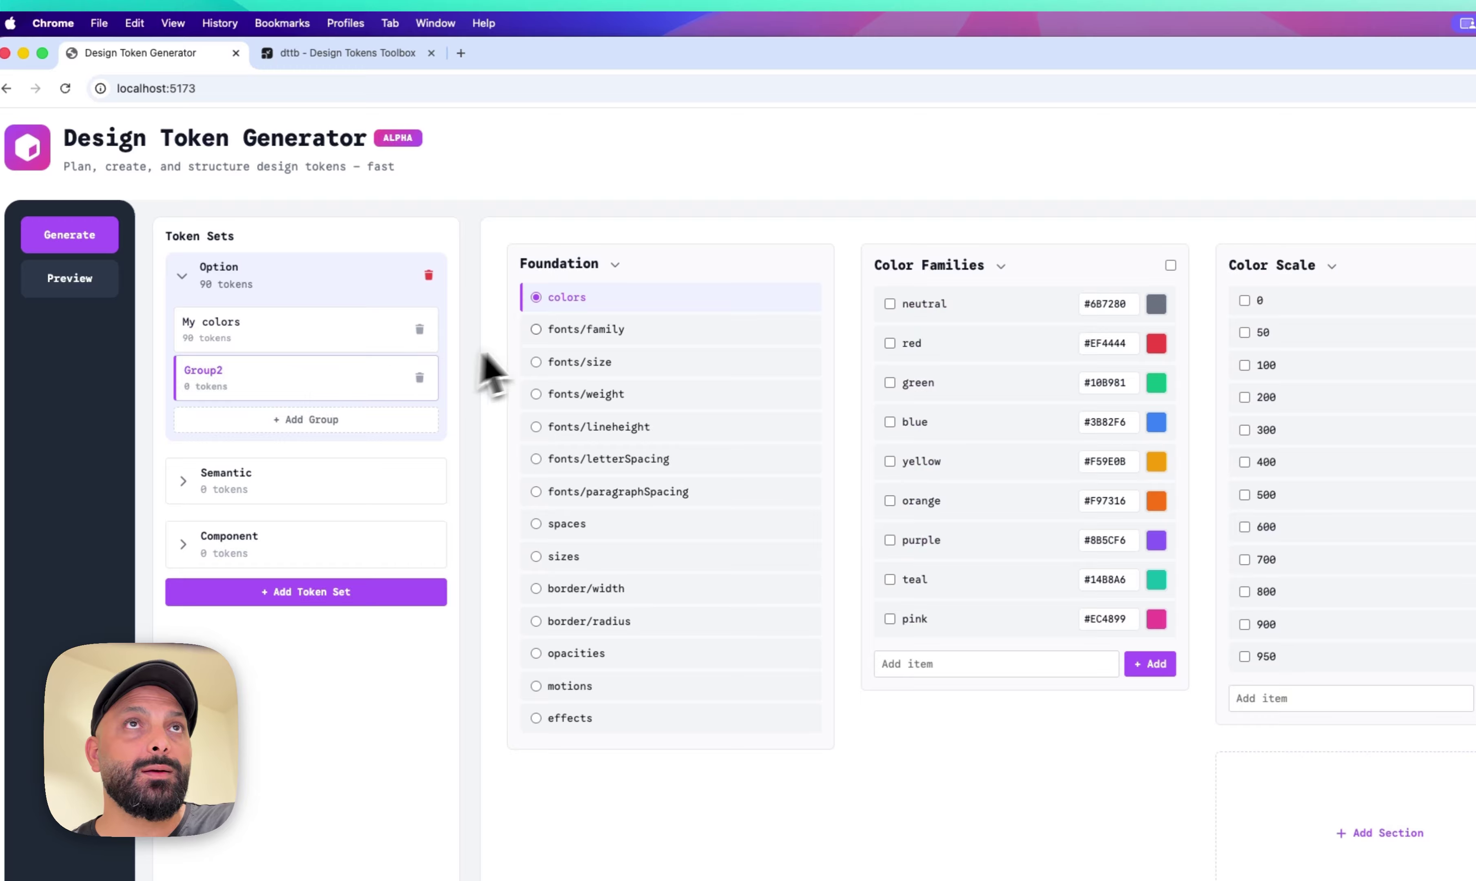
pyautogui.click(572, 331)
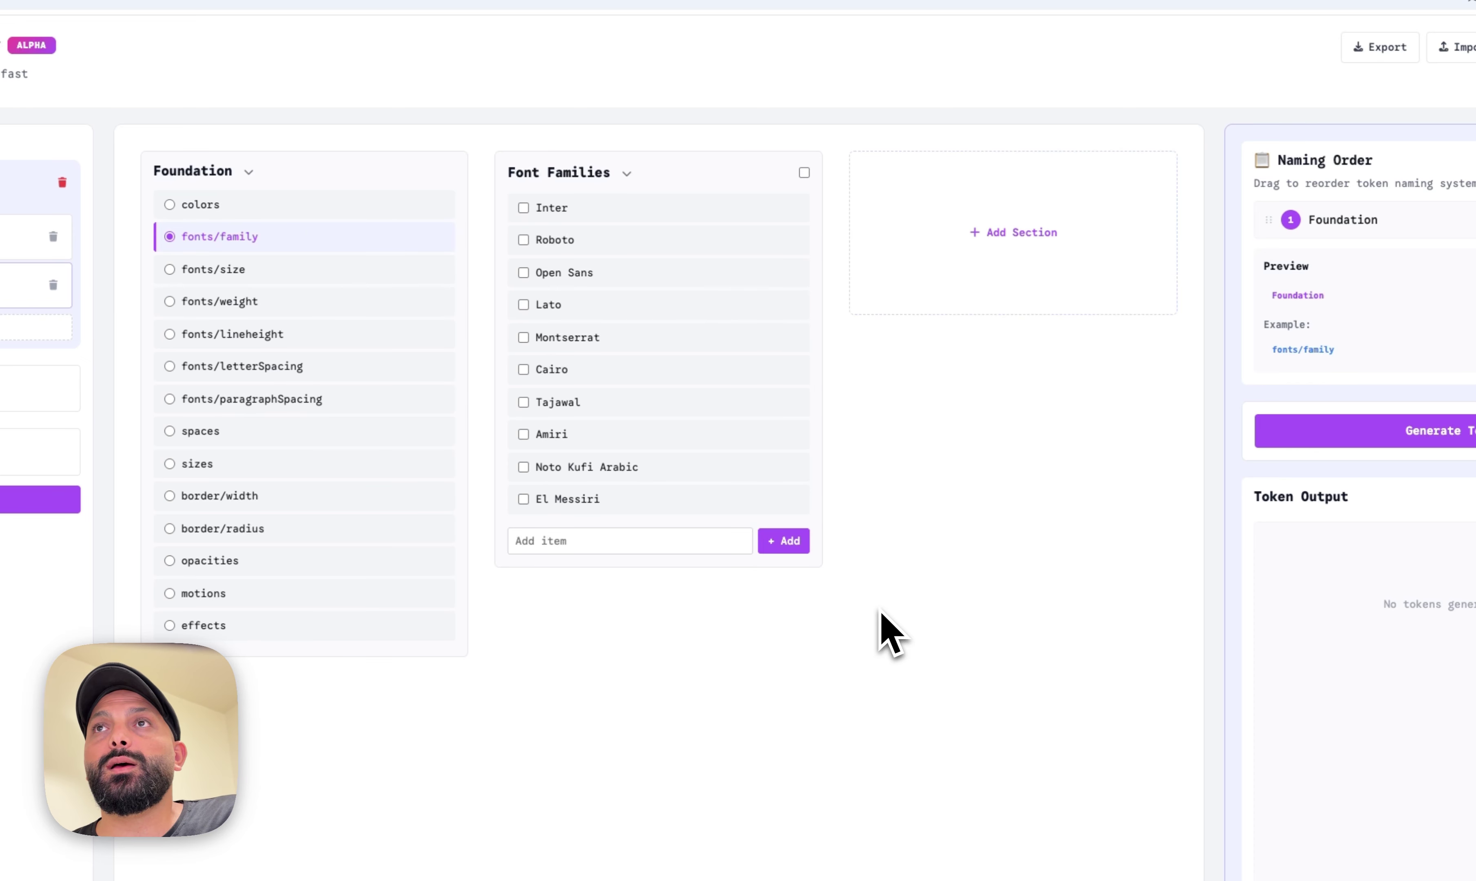
# - Add a new section named Languages beside the font families, with the items English and Arabic
pyautogui.click(1013, 232)
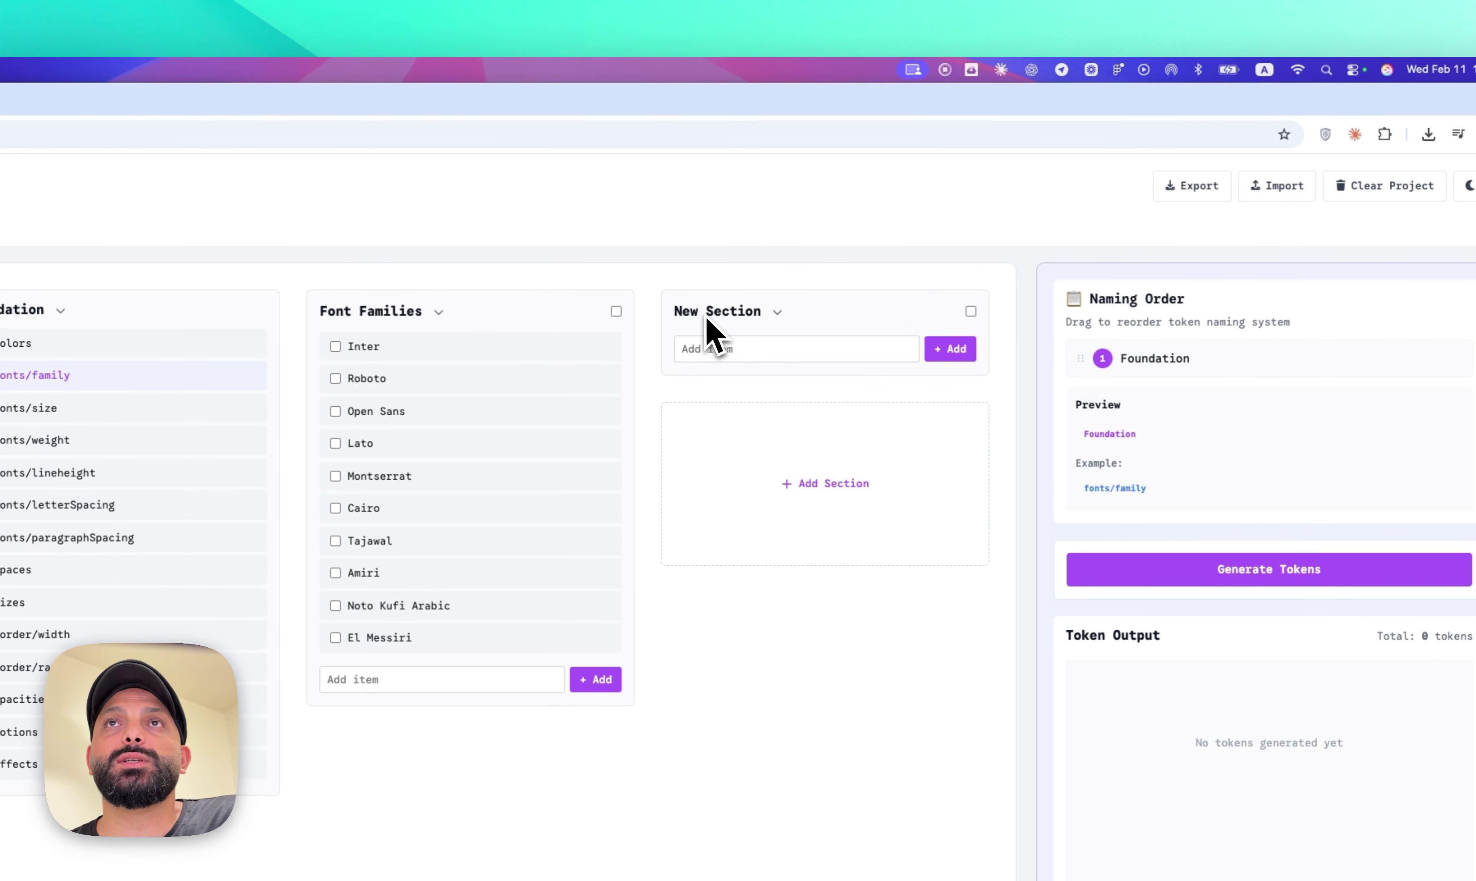
pyautogui.click(895, 182)
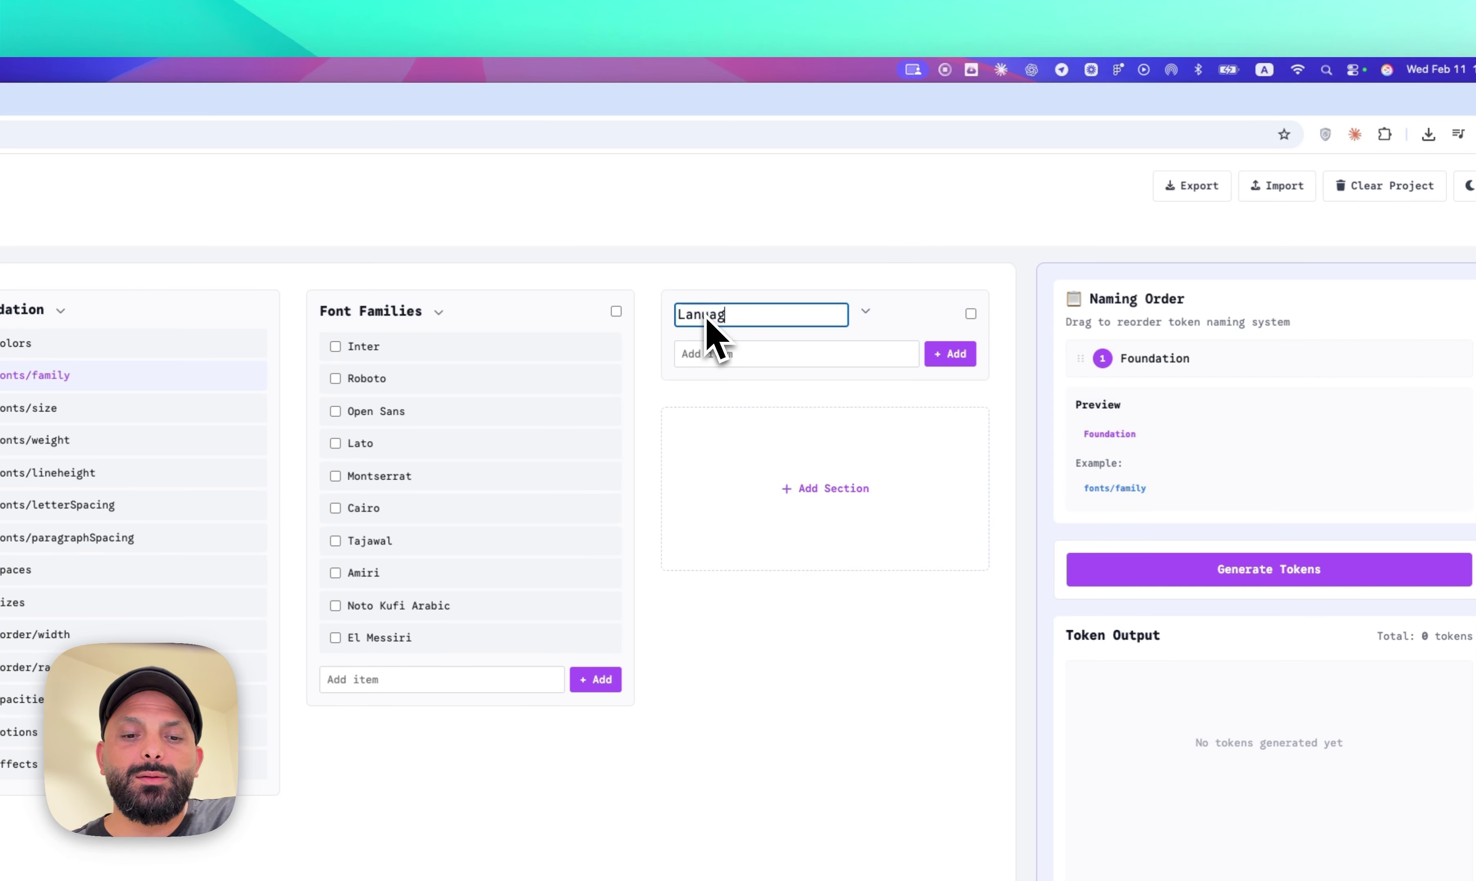
pyautogui.click(849, 361)
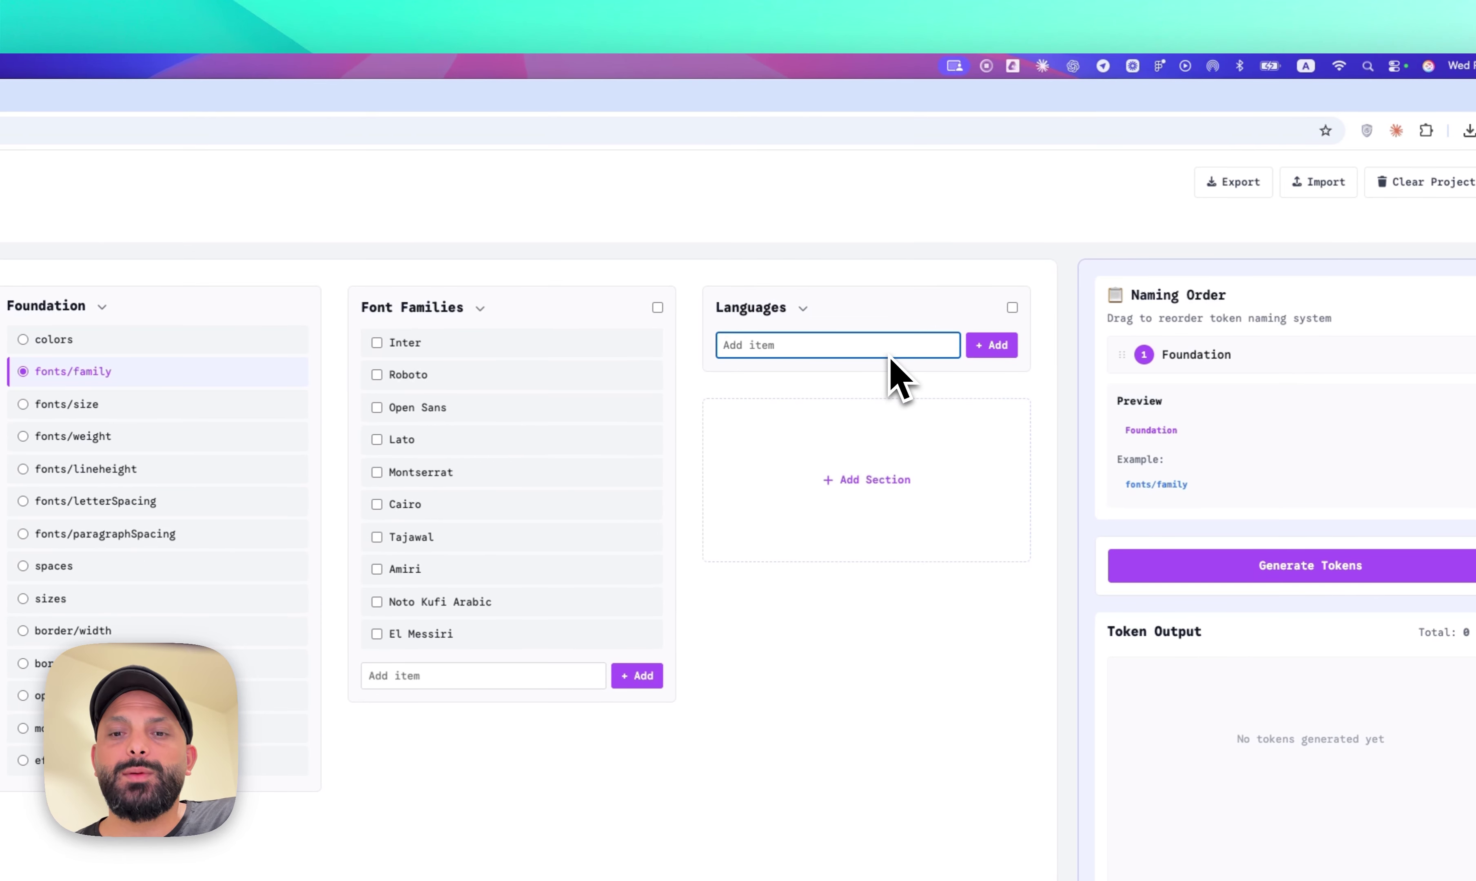
pyautogui.write('Engl')
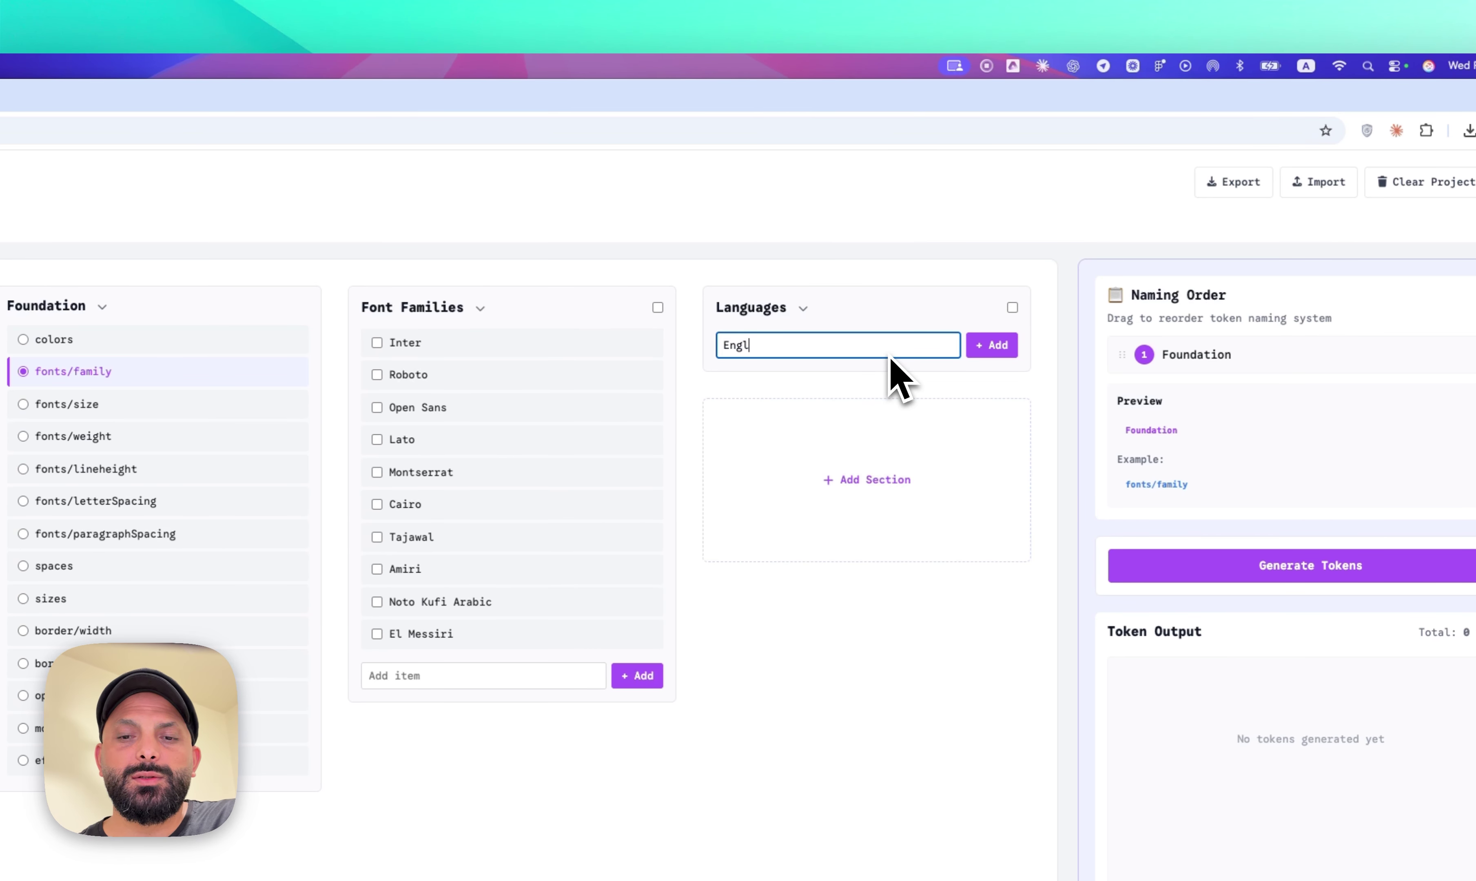
pyautogui.write('ish')
pyautogui.press('Return')
pyautogui.write('Arabic')
pyautogui.press('Return')
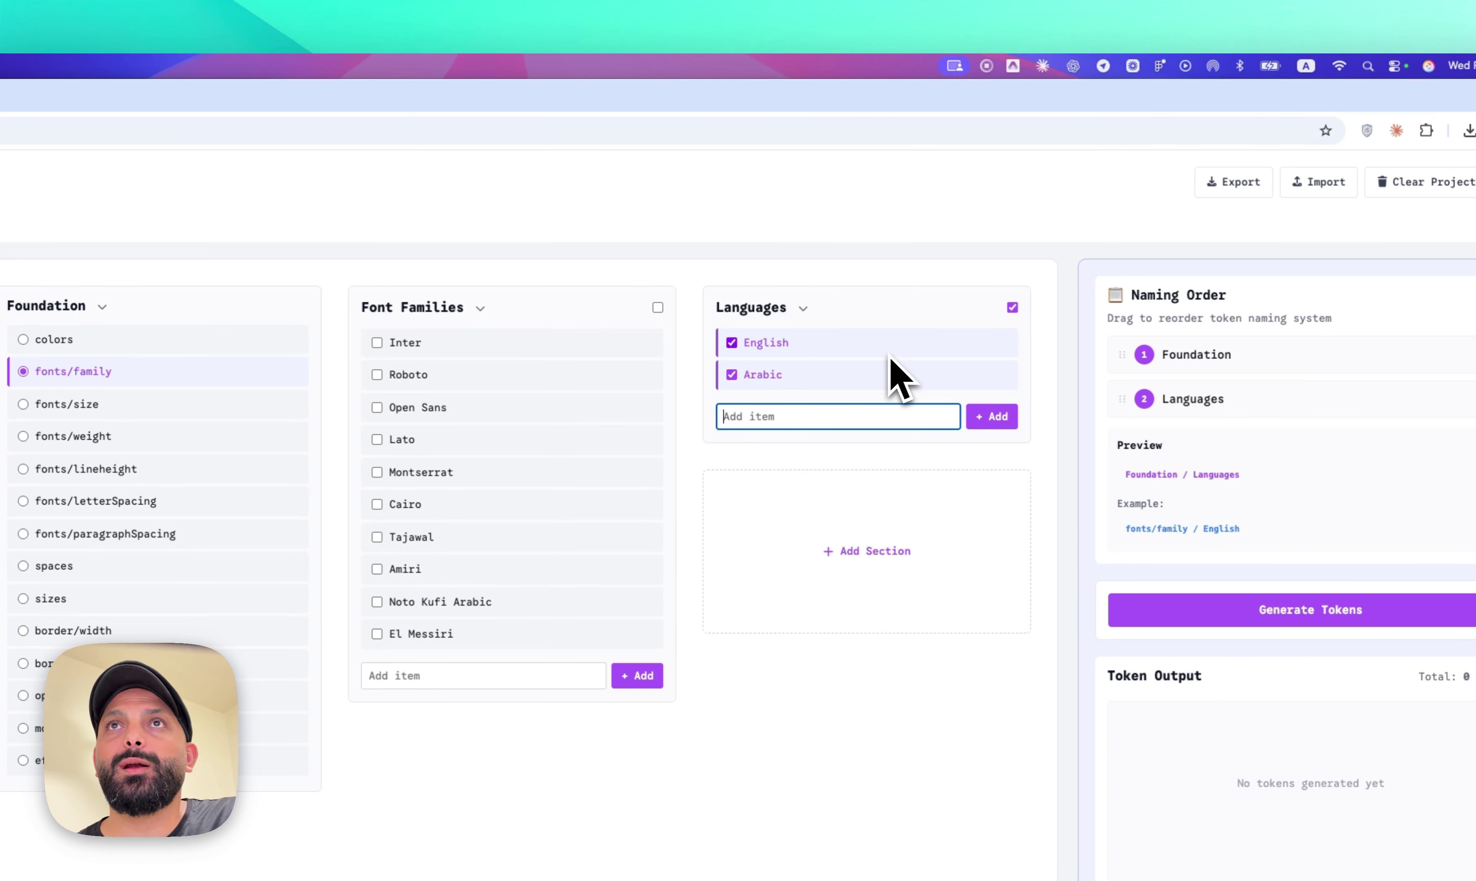
# - Exclude Arabic from the languages and include the font families Inter, Roboto and Open Sans
pyautogui.click(740, 368)
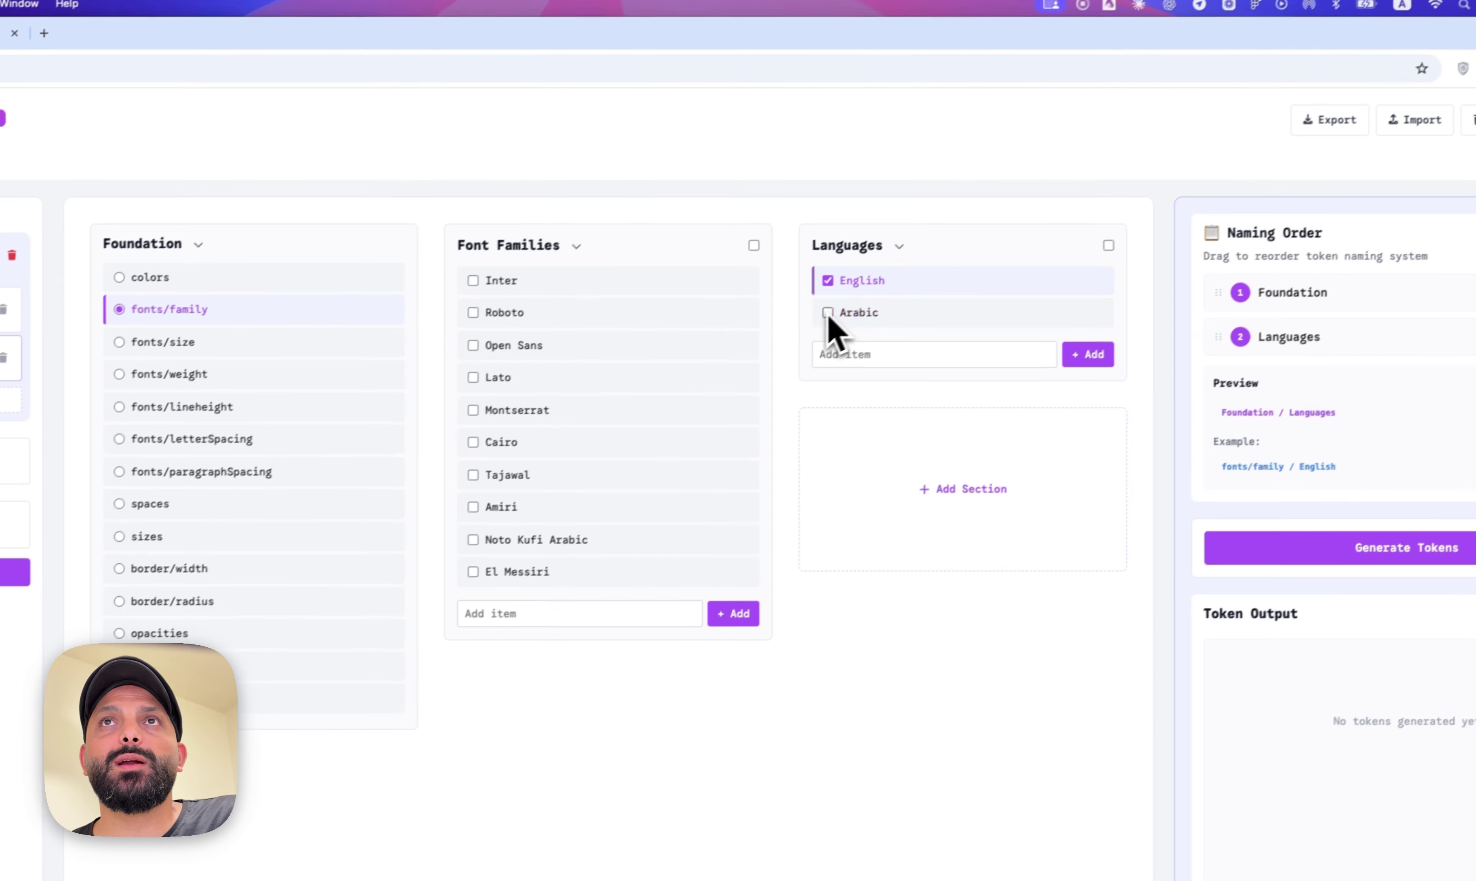
pyautogui.click(405, 342)
pyautogui.click(408, 375)
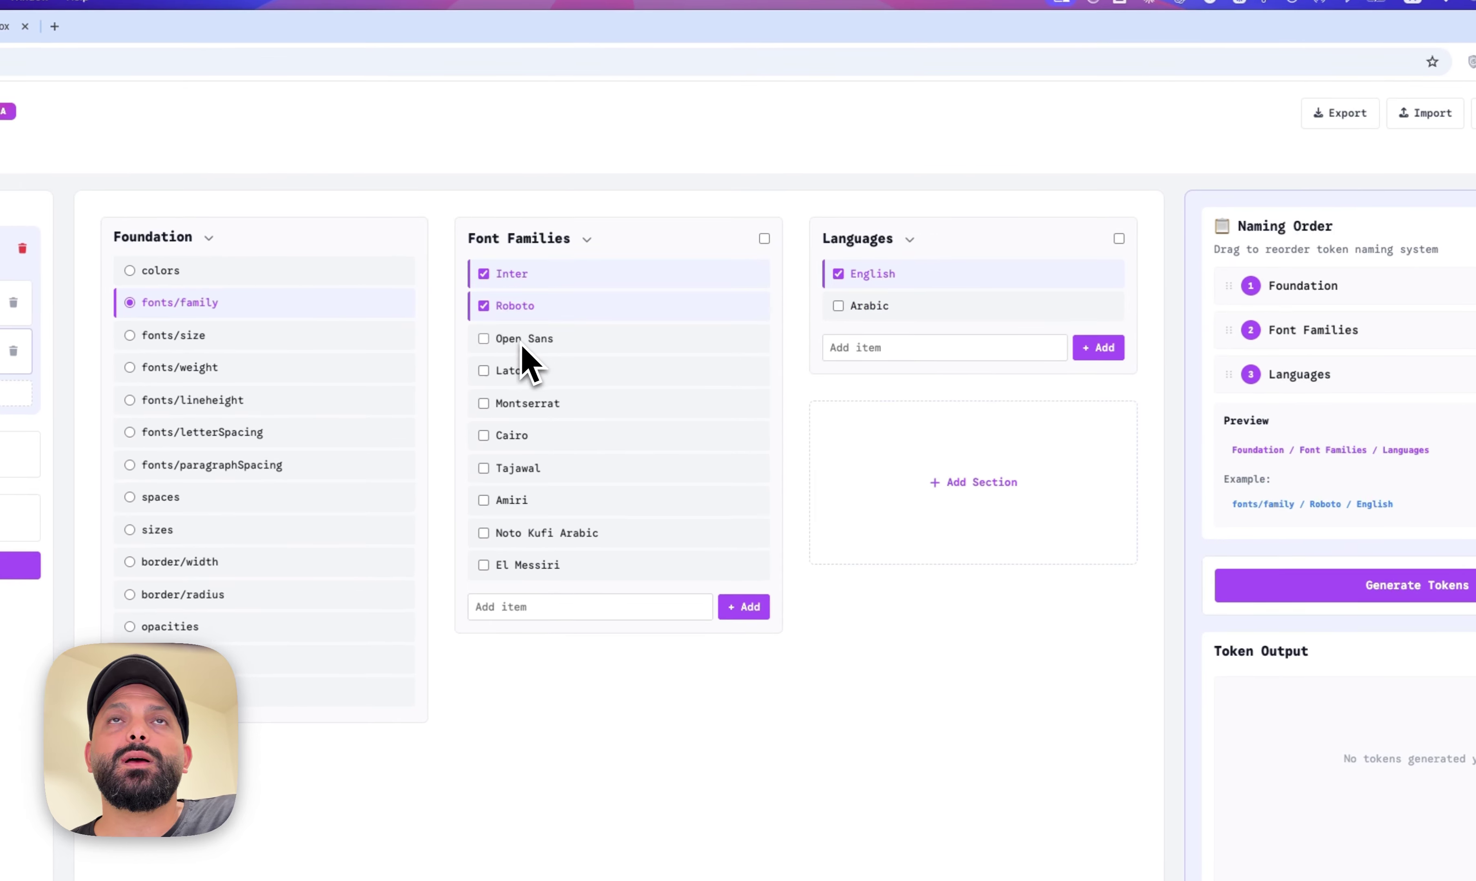
pyautogui.click(527, 339)
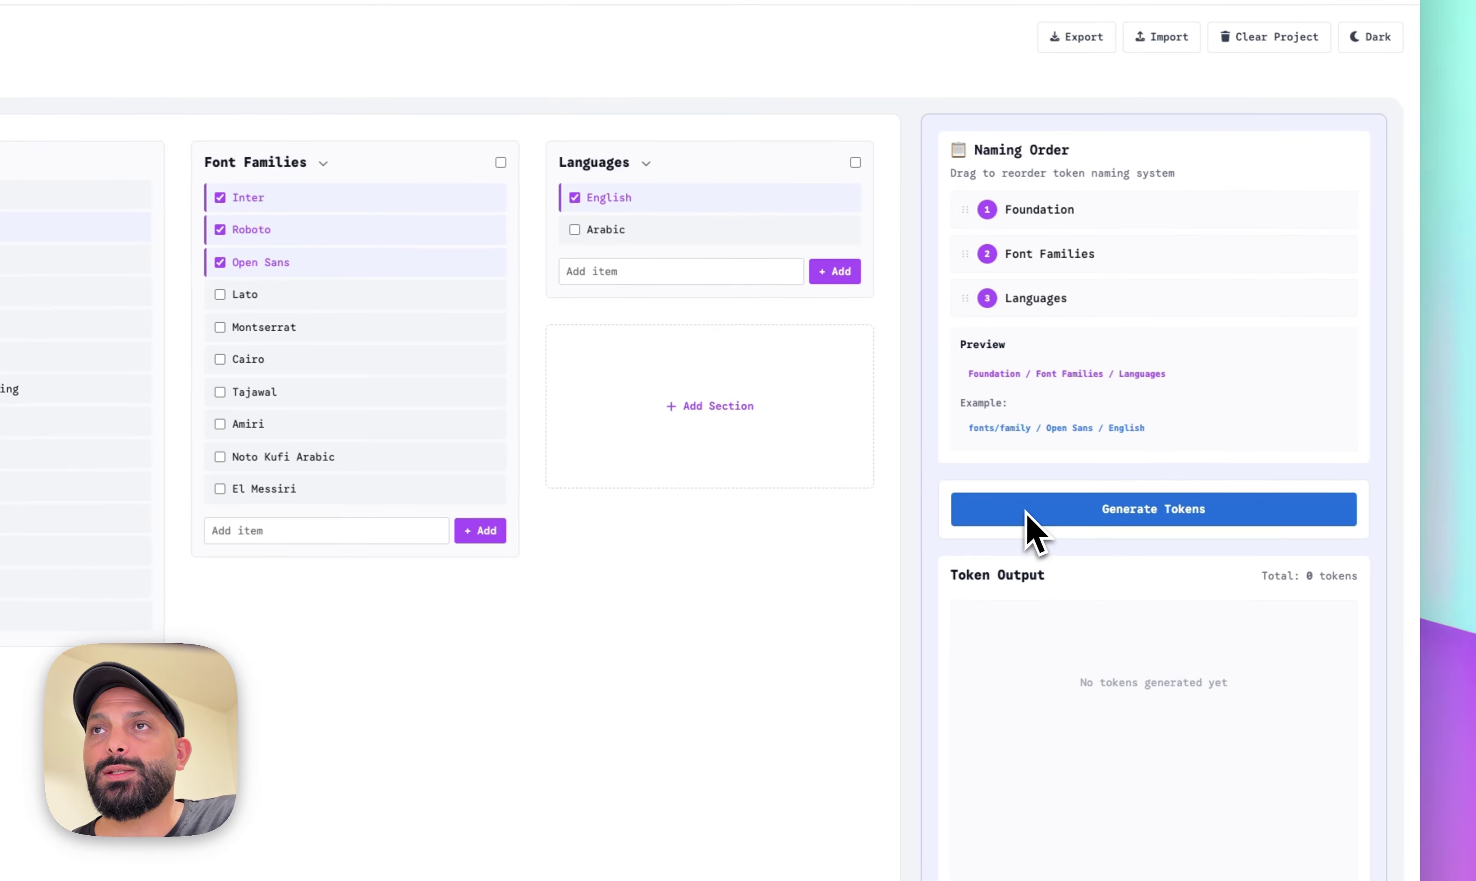
# - Generate the English font-family tokens for Inter, Roboto and Open Sans and check the token names in the output
pyautogui.click(1026, 514)
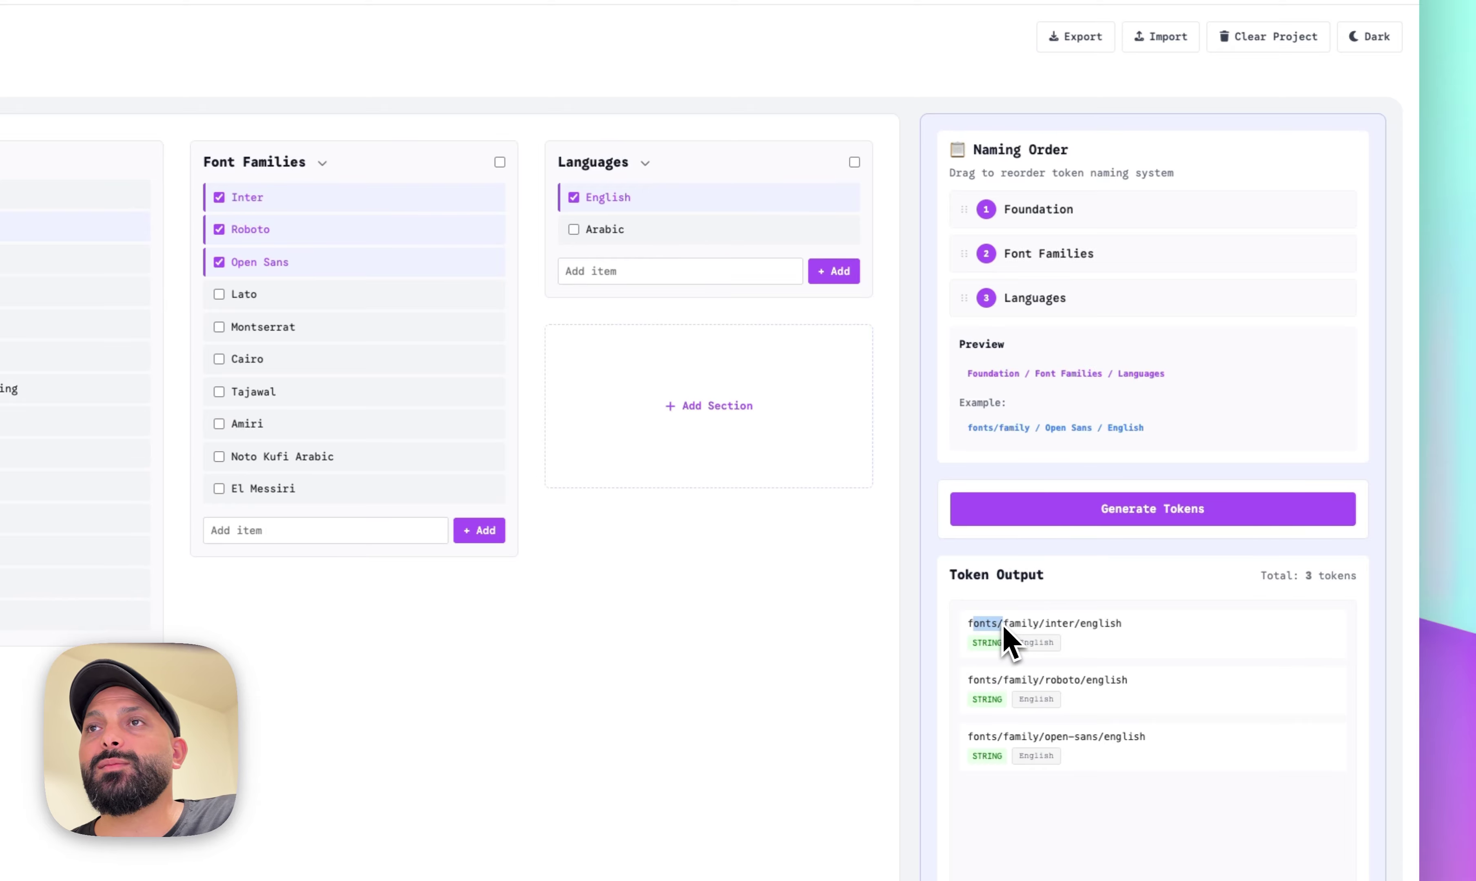
pyautogui.moveTo(1004, 625); pyautogui.dragTo(1104, 633)
pyautogui.click(1112, 633)
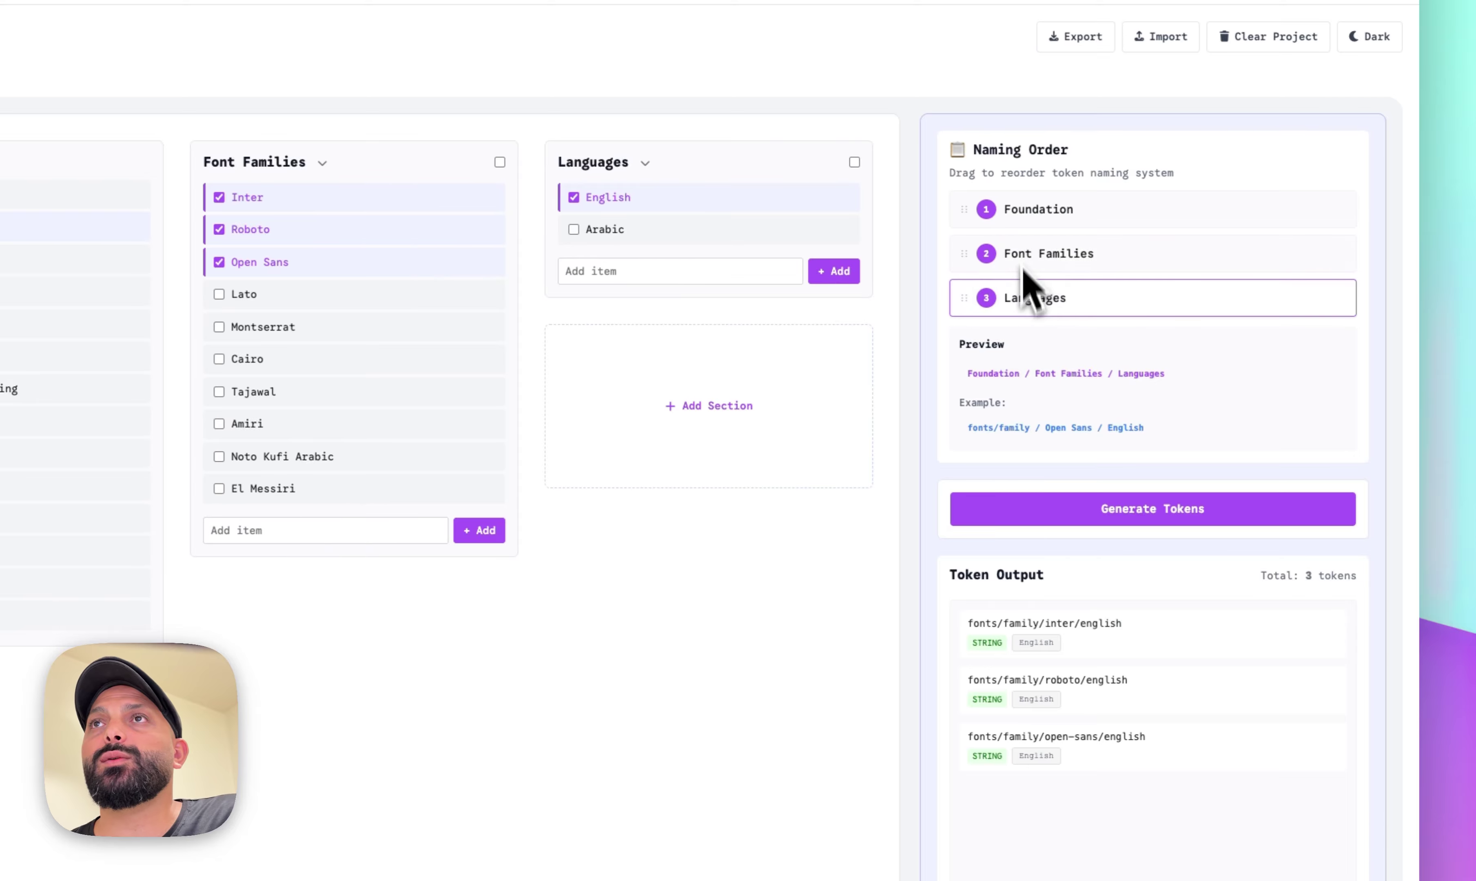
# - Regenerate the font tokens with Languages ahead of Font Families in the naming order, and check the Option set's preview
pyautogui.moveTo(1031, 310); pyautogui.dragTo(1031, 251)
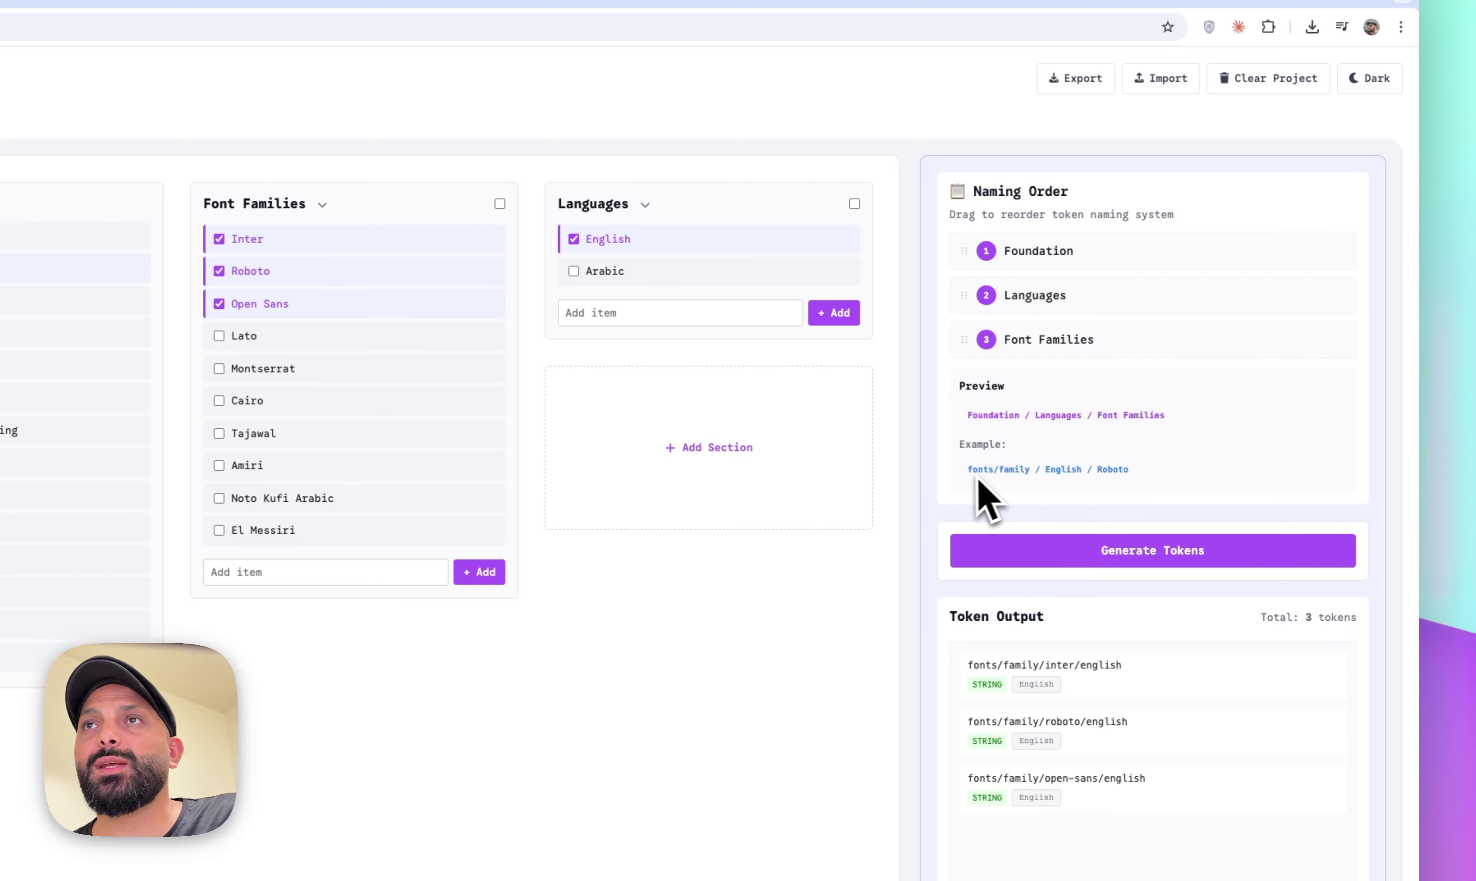
pyautogui.click(1047, 550)
pyautogui.scroll(-1, 1030, 455)
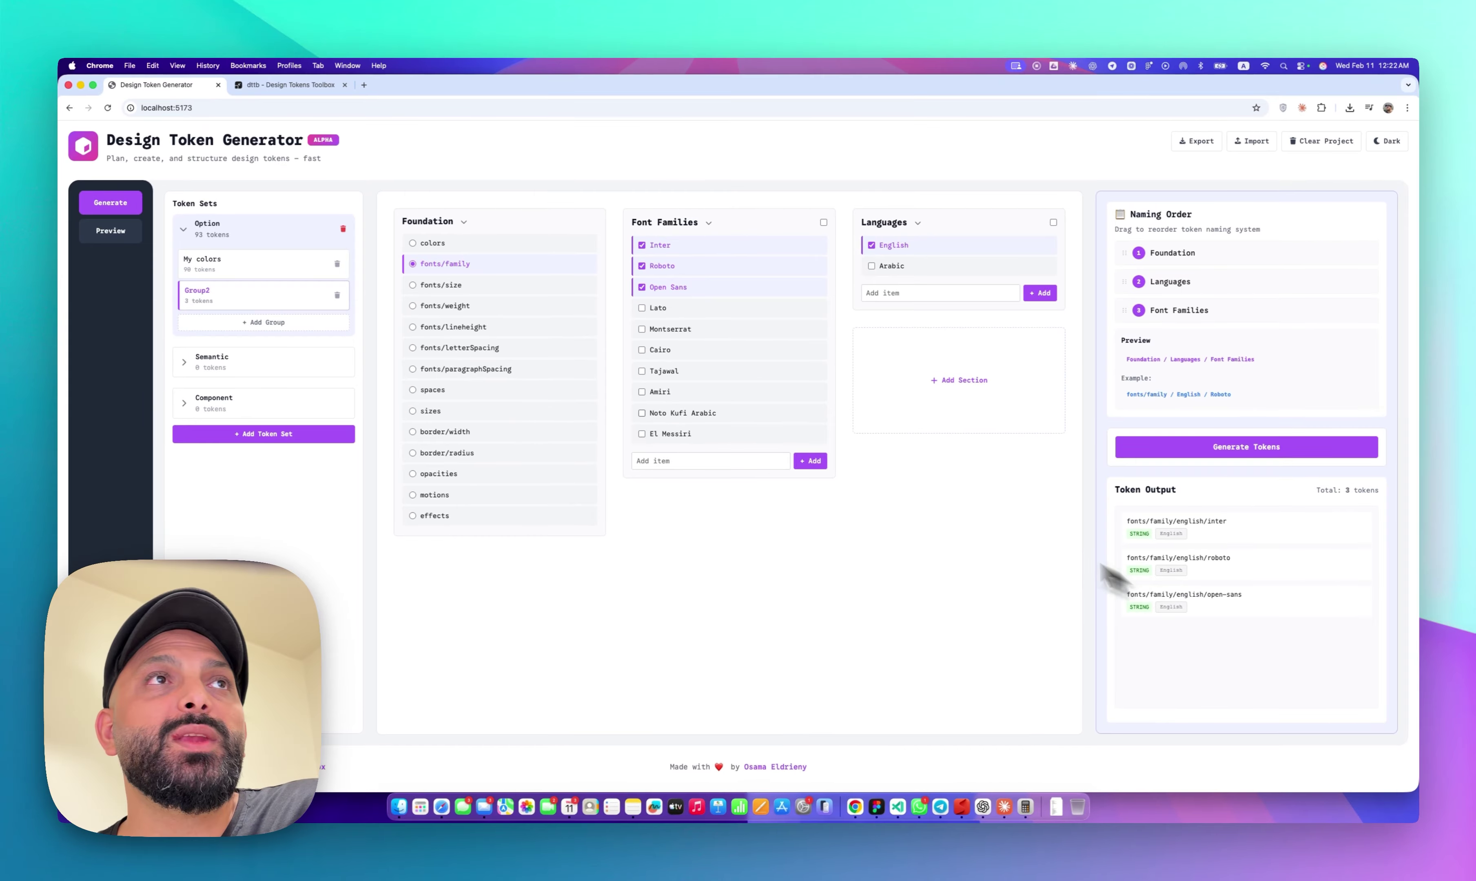
pyautogui.click(111, 233)
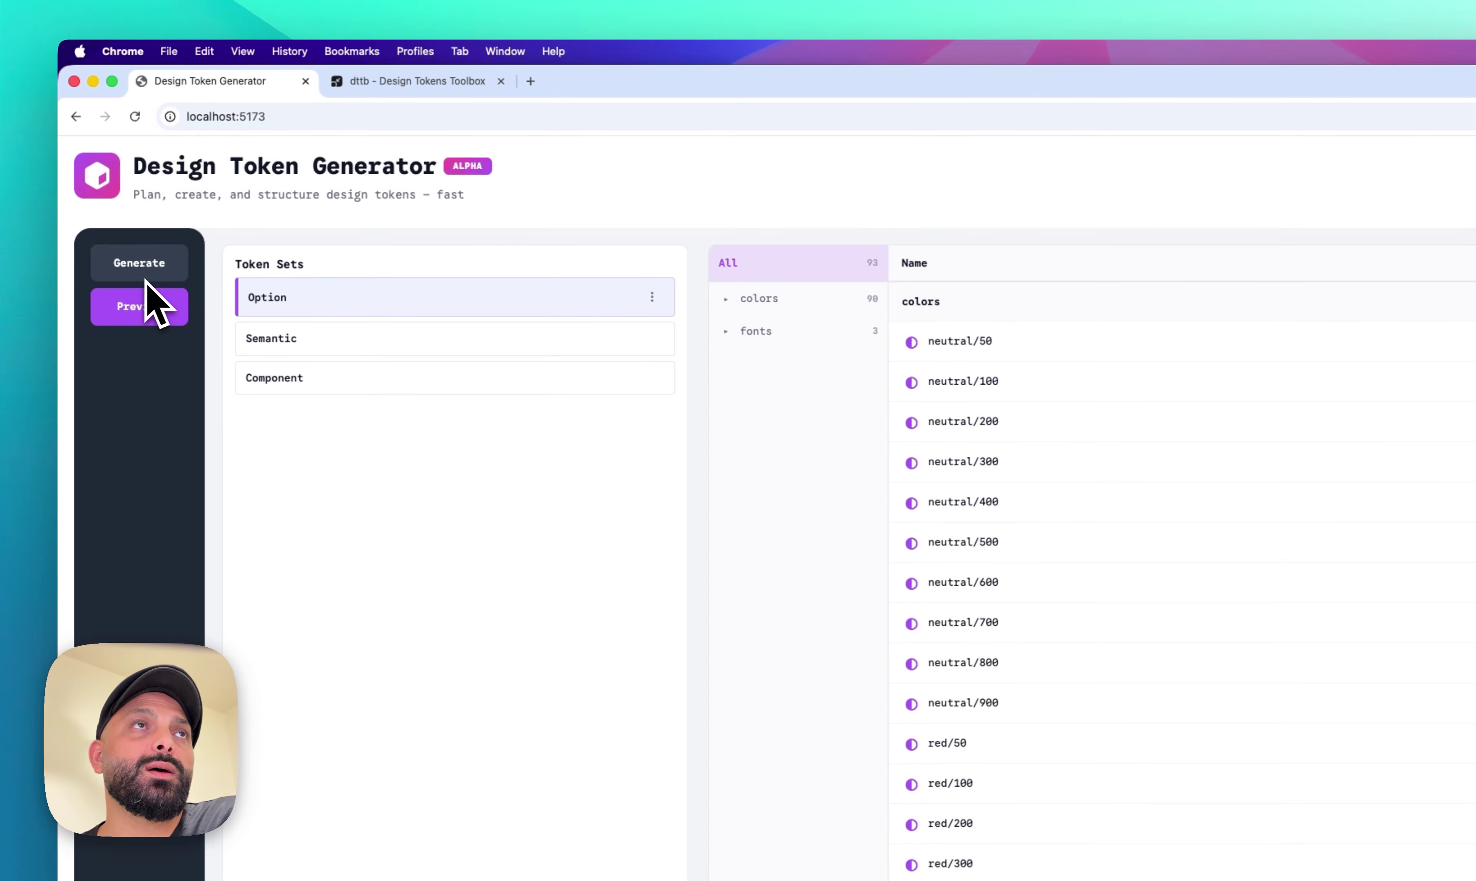
pyautogui.click(139, 266)
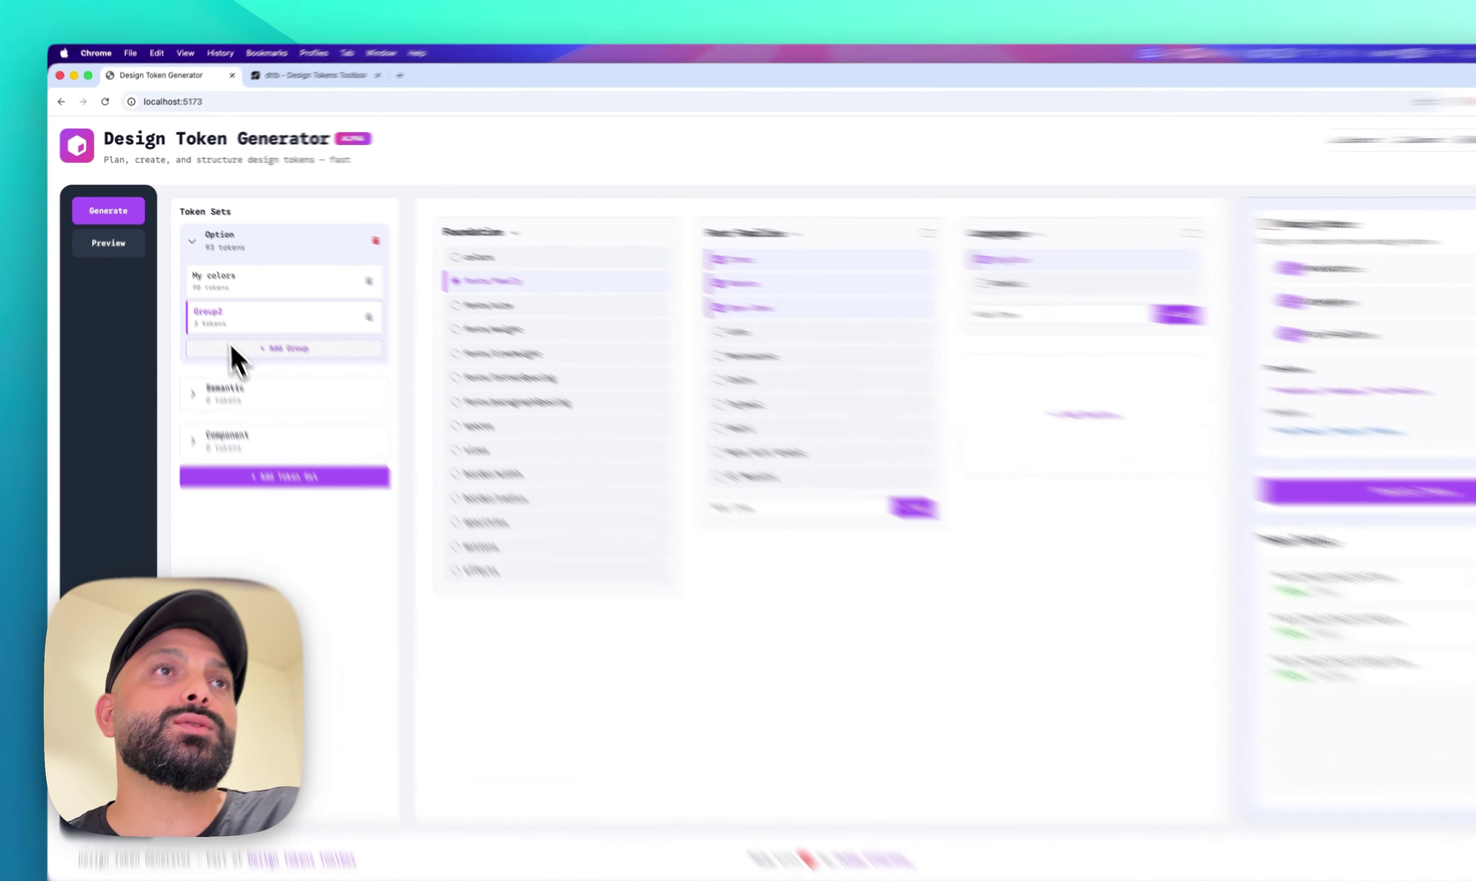
# - Add a third Option group and generate its fonts/family tokens for Arabic with Cairo, Tajawal and Amiri, naming Languages ahead of Font Families
pyautogui.click(238, 348)
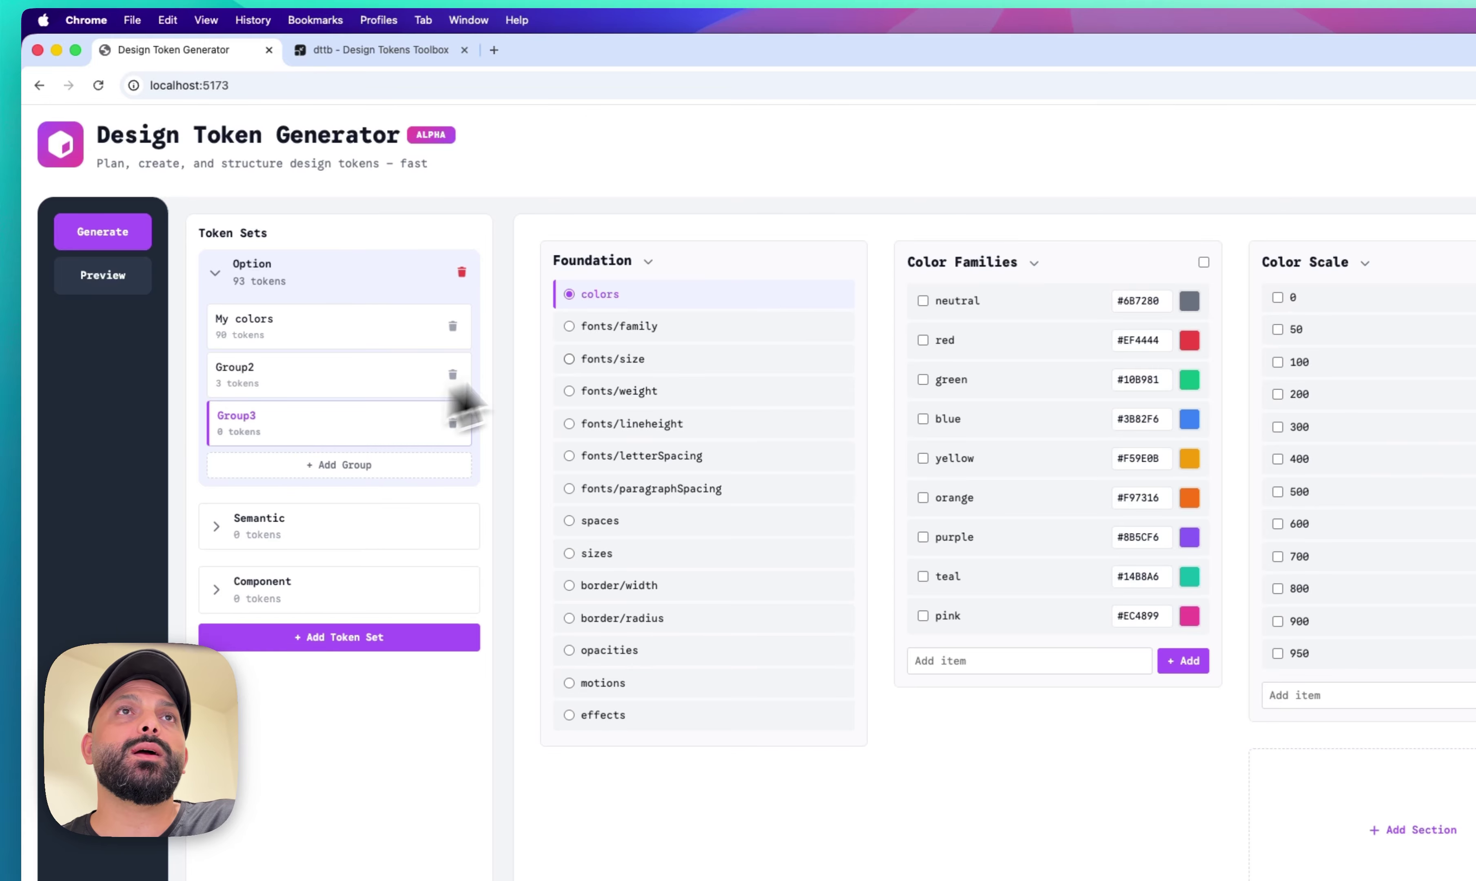
pyautogui.click(485, 281)
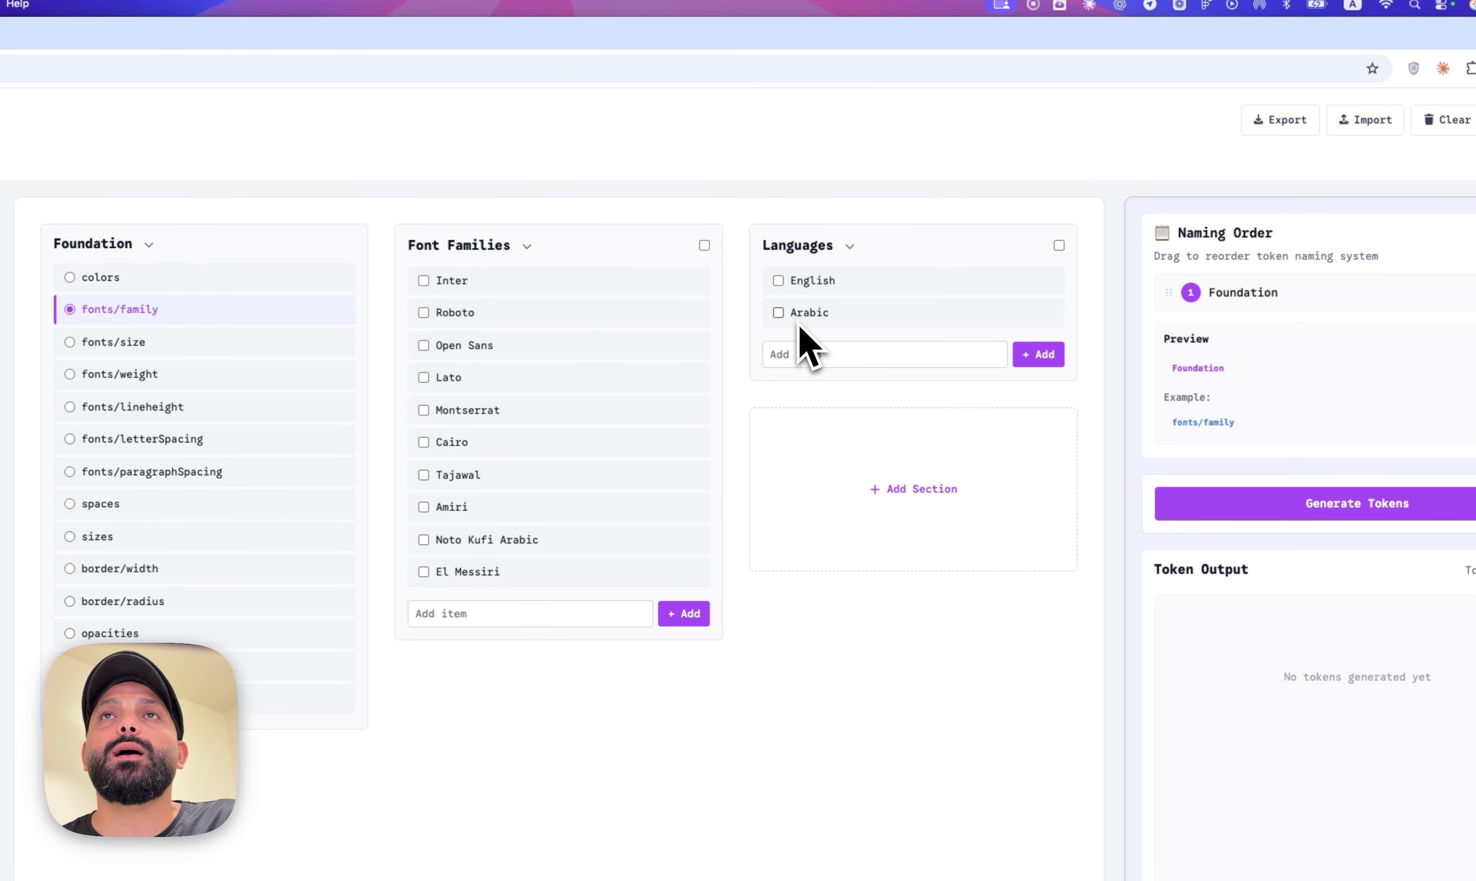
pyautogui.click(789, 312)
pyautogui.click(479, 442)
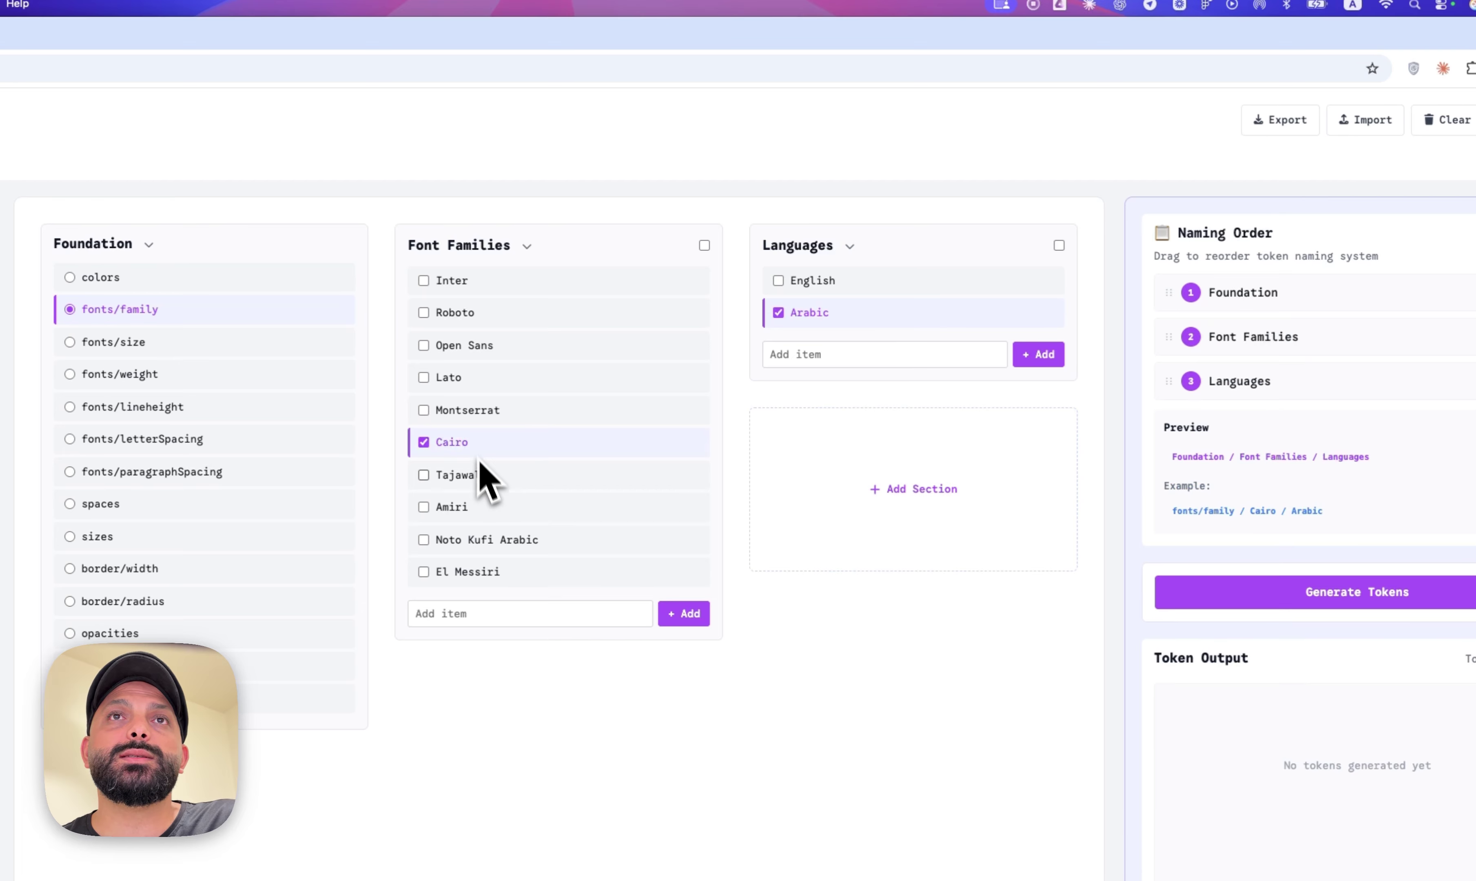
pyautogui.click(487, 475)
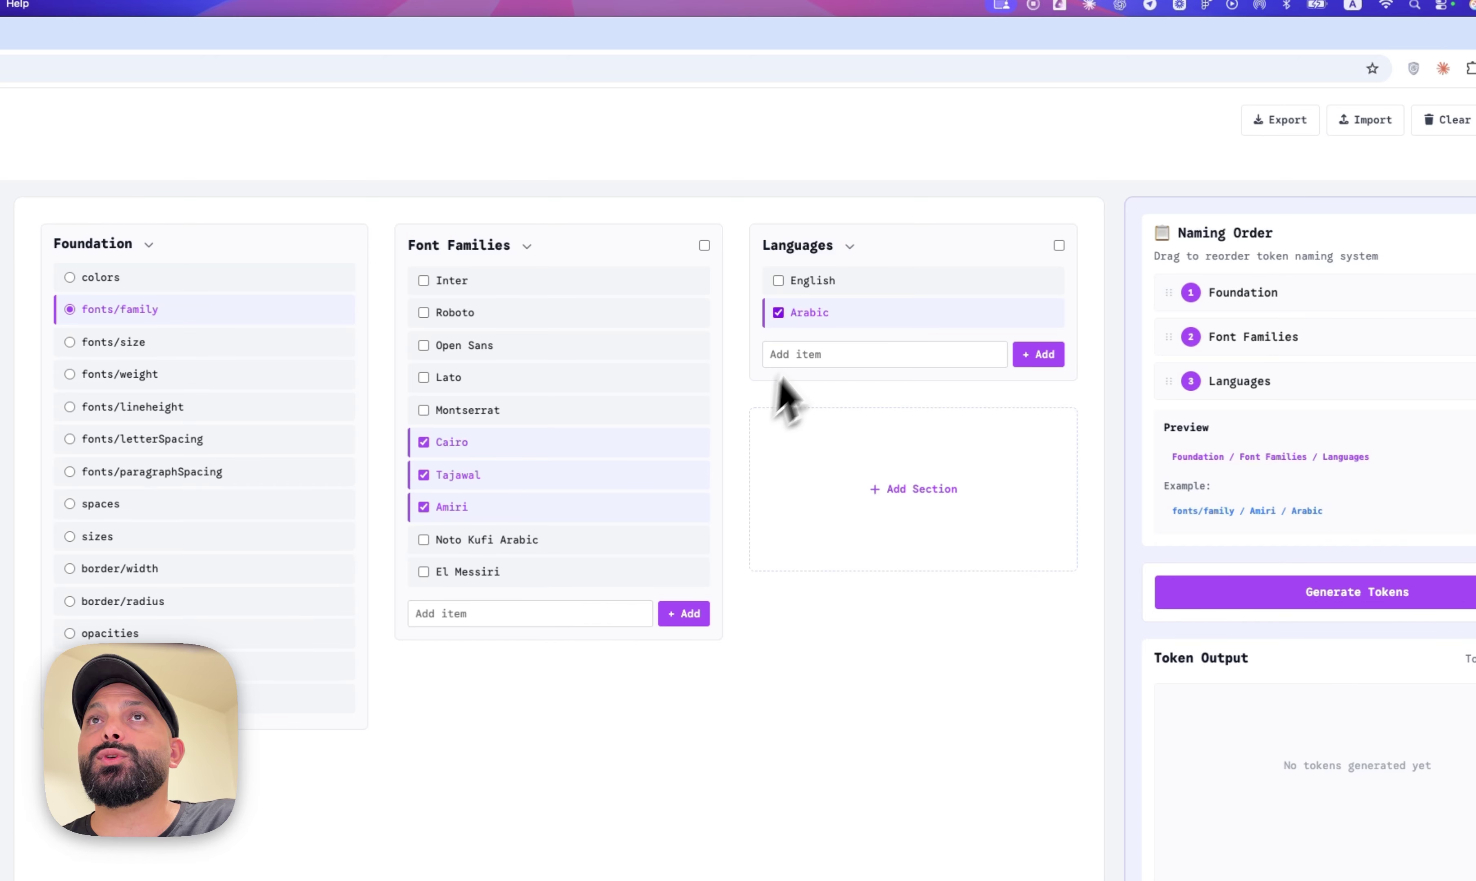
pyautogui.moveTo(1239, 381); pyautogui.dragTo(1232, 334)
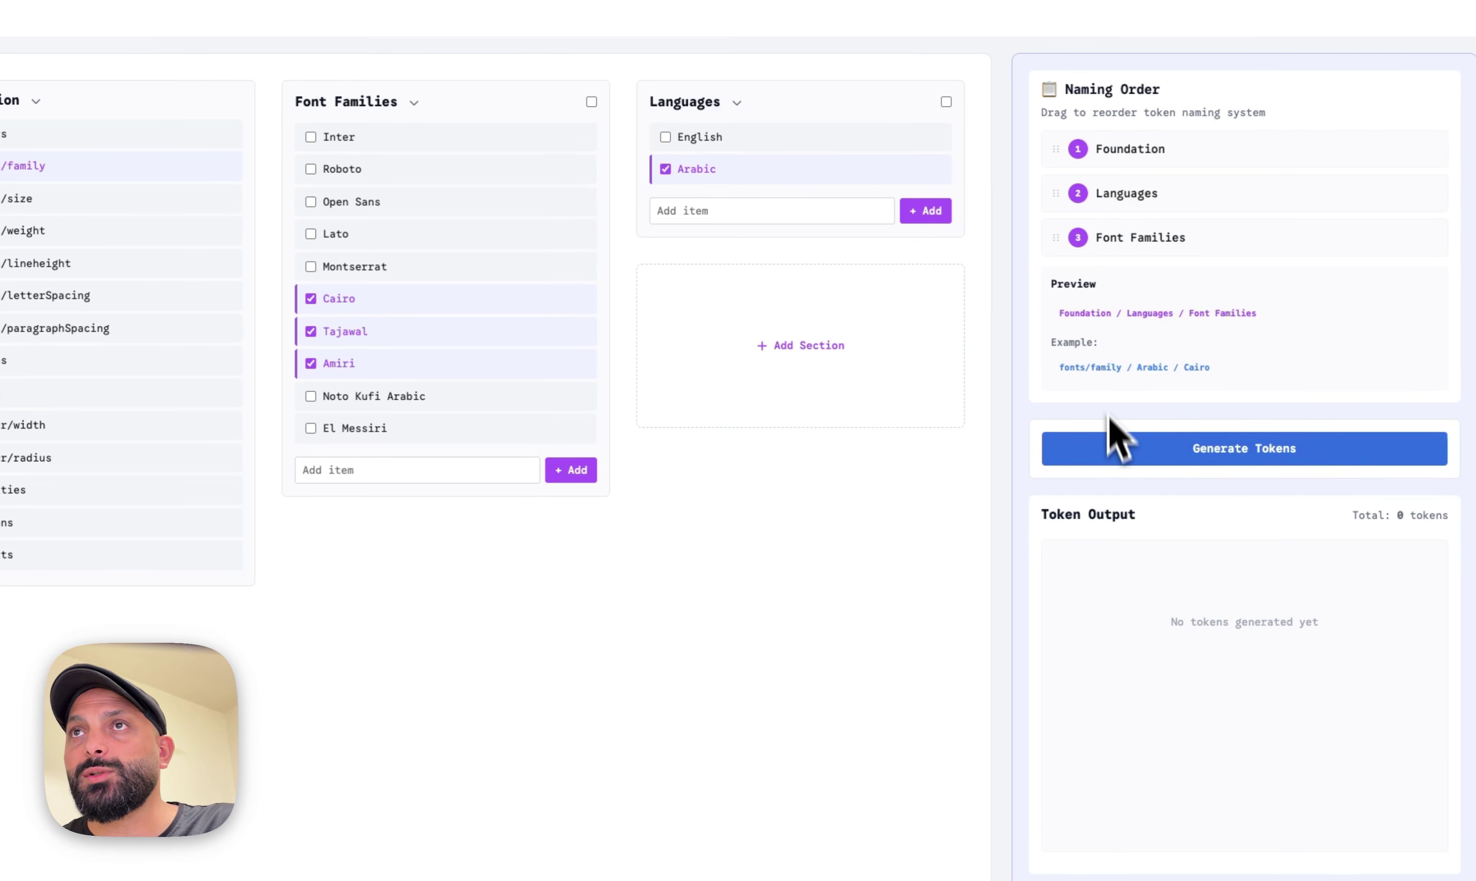
pyautogui.click(1109, 450)
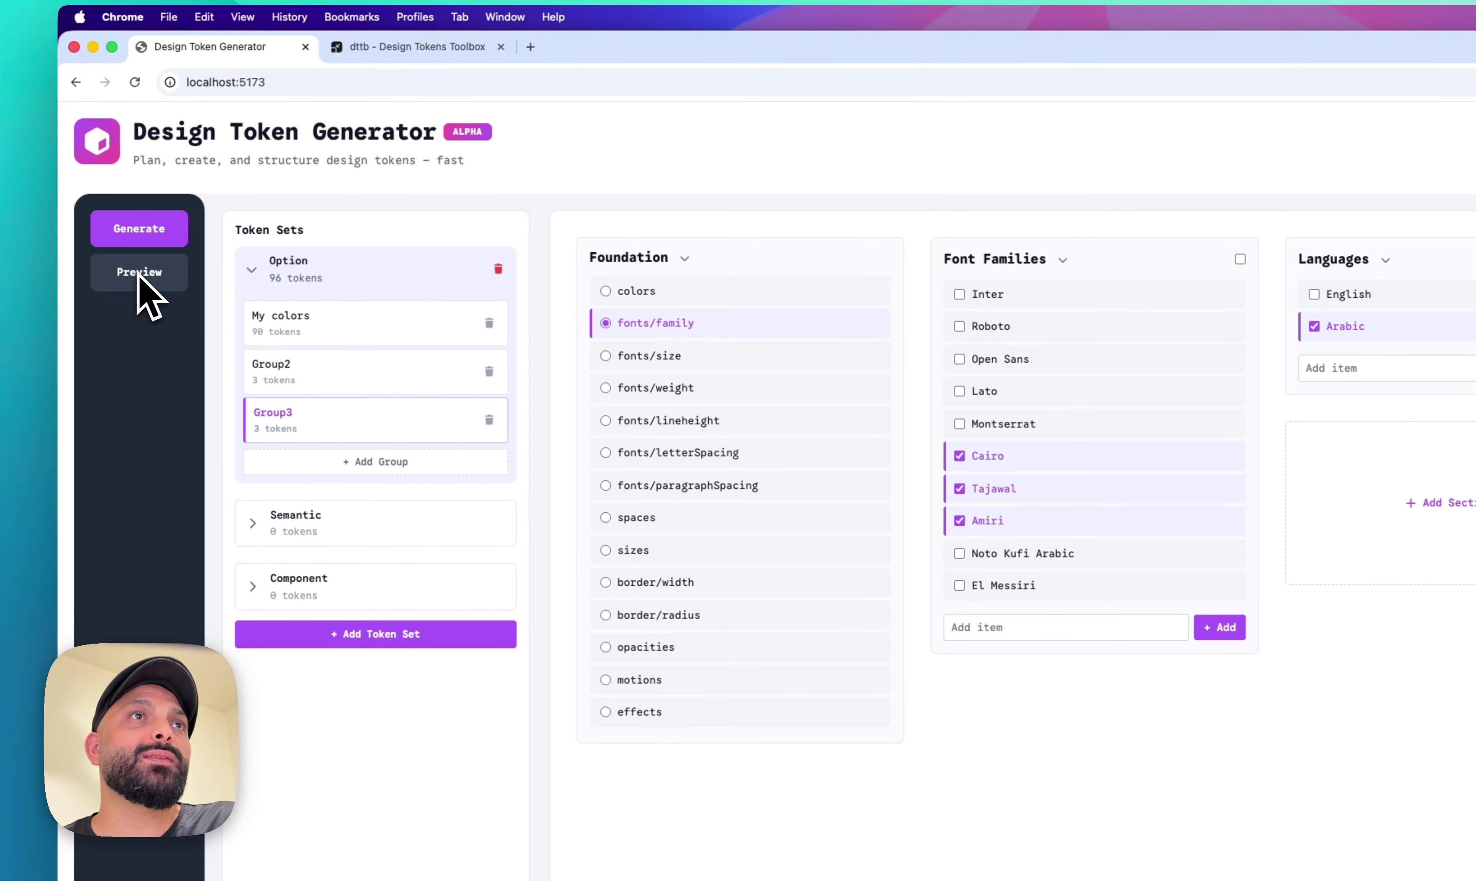
# - Preview the Option set and inspect the Arabic and English font-family tokens under fonts
pyautogui.click(70, 252)
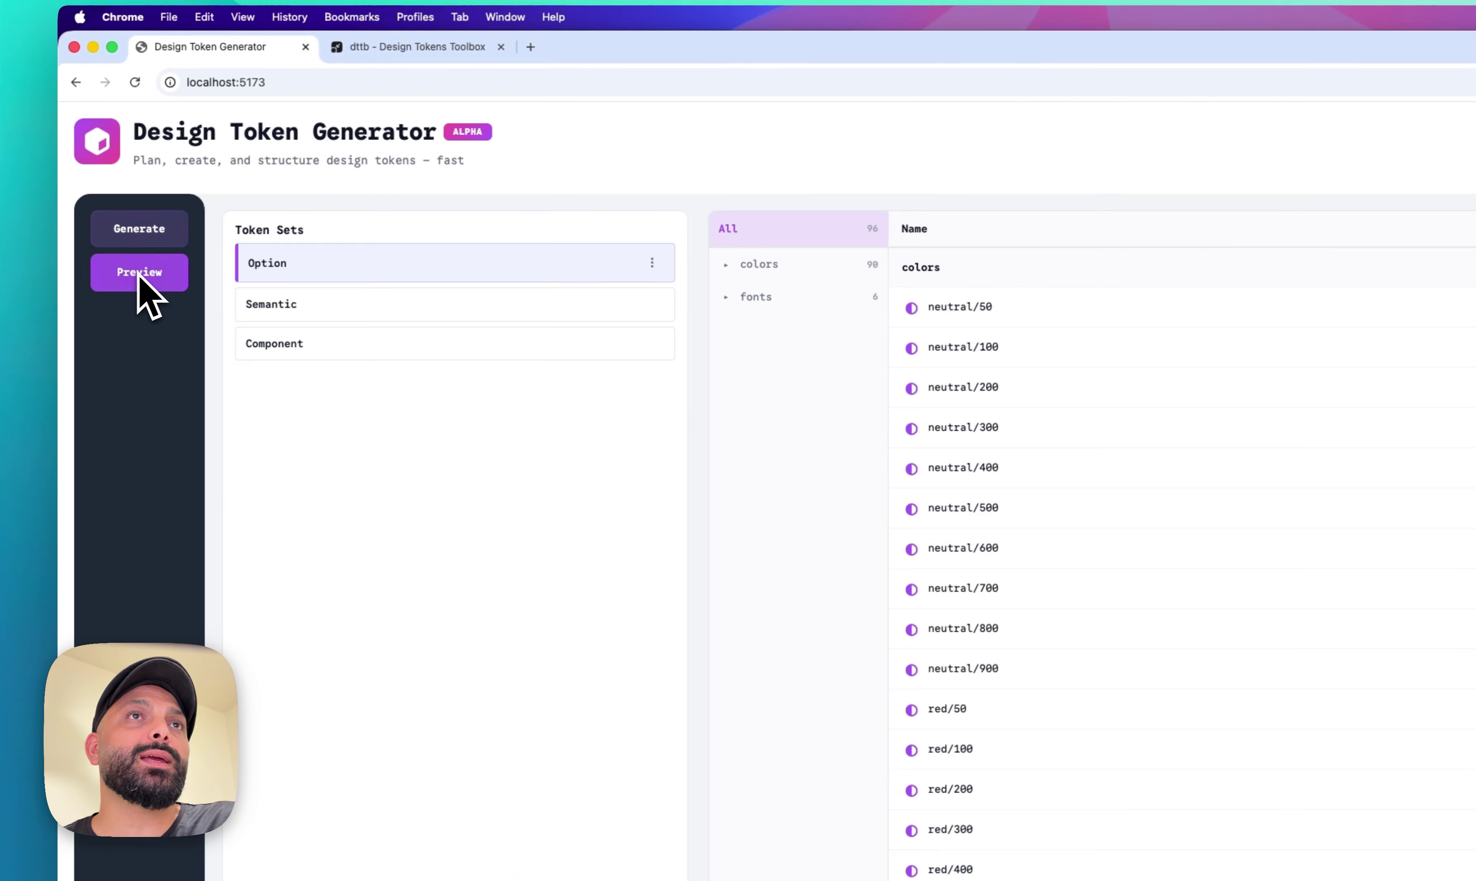
pyautogui.click(725, 297)
pyautogui.click(785, 367)
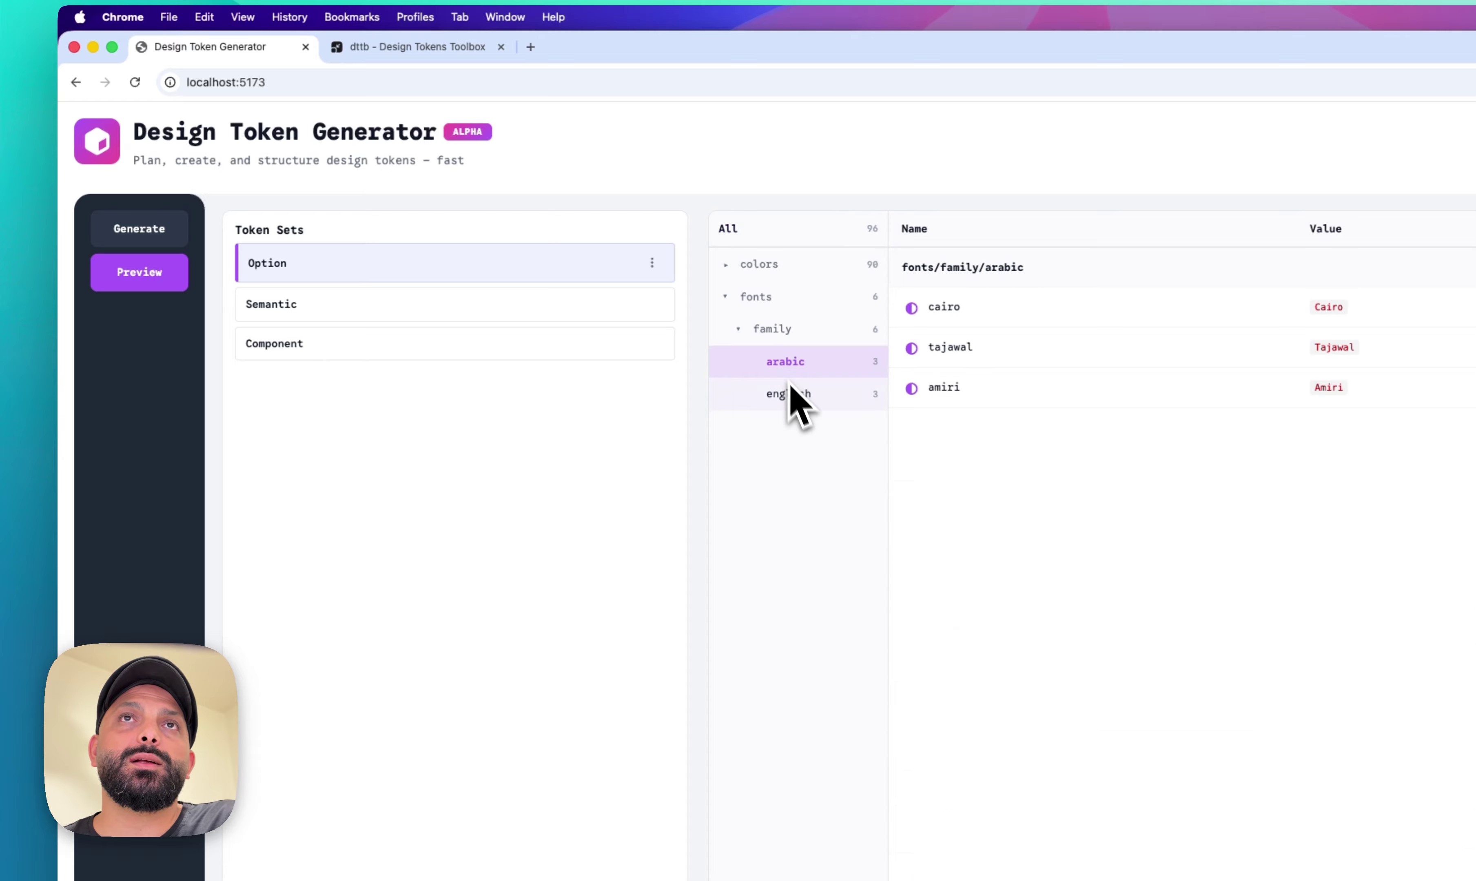
pyautogui.click(792, 398)
pyautogui.click(801, 369)
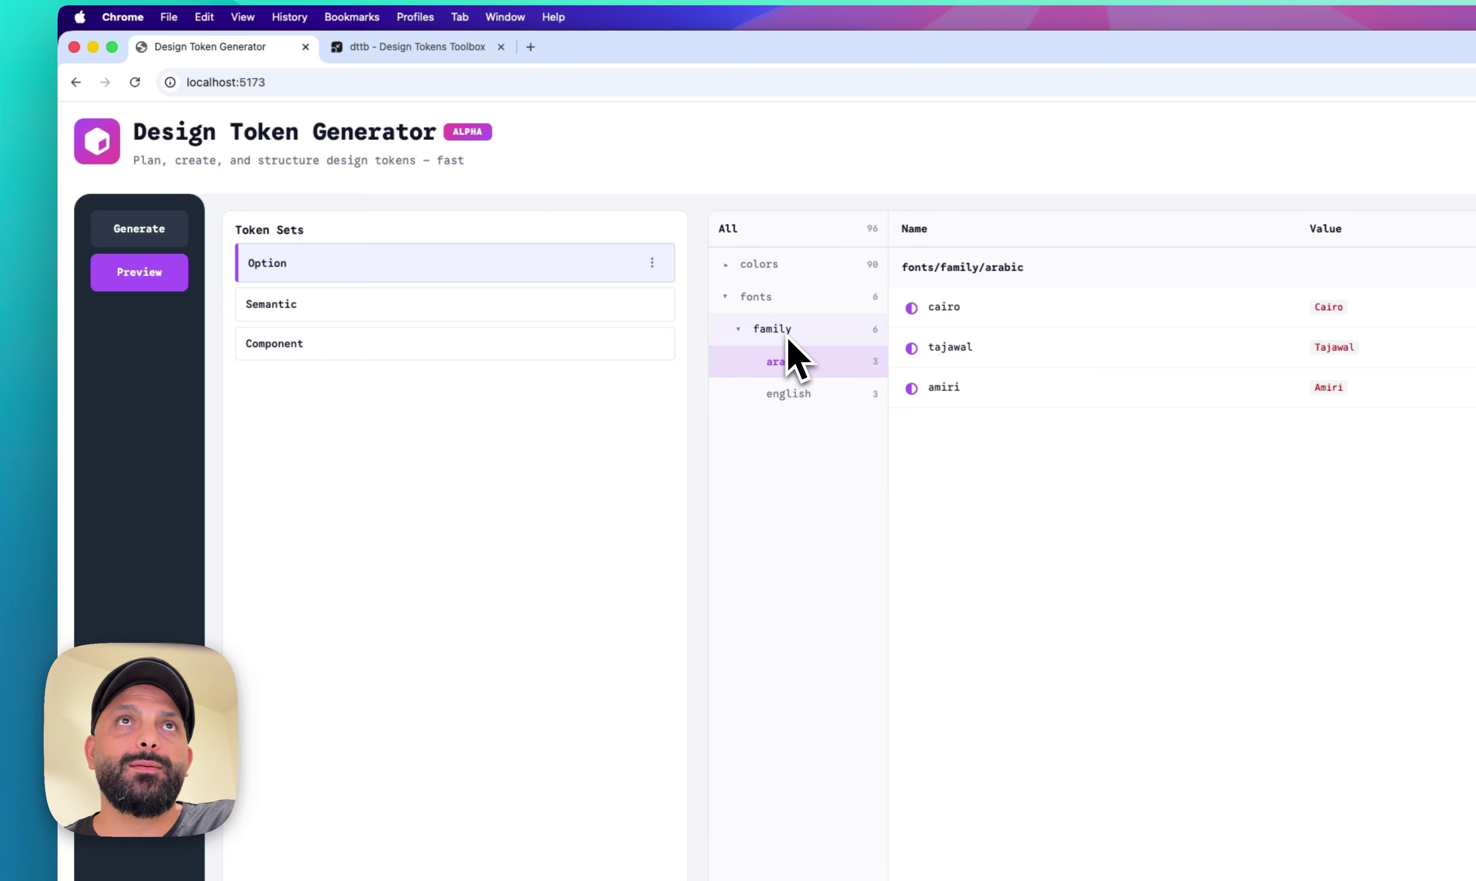
# - Return to token generation and set the Semantic set's Group1 to the background category with intents primary, secondary and accent
pyautogui.click(153, 237)
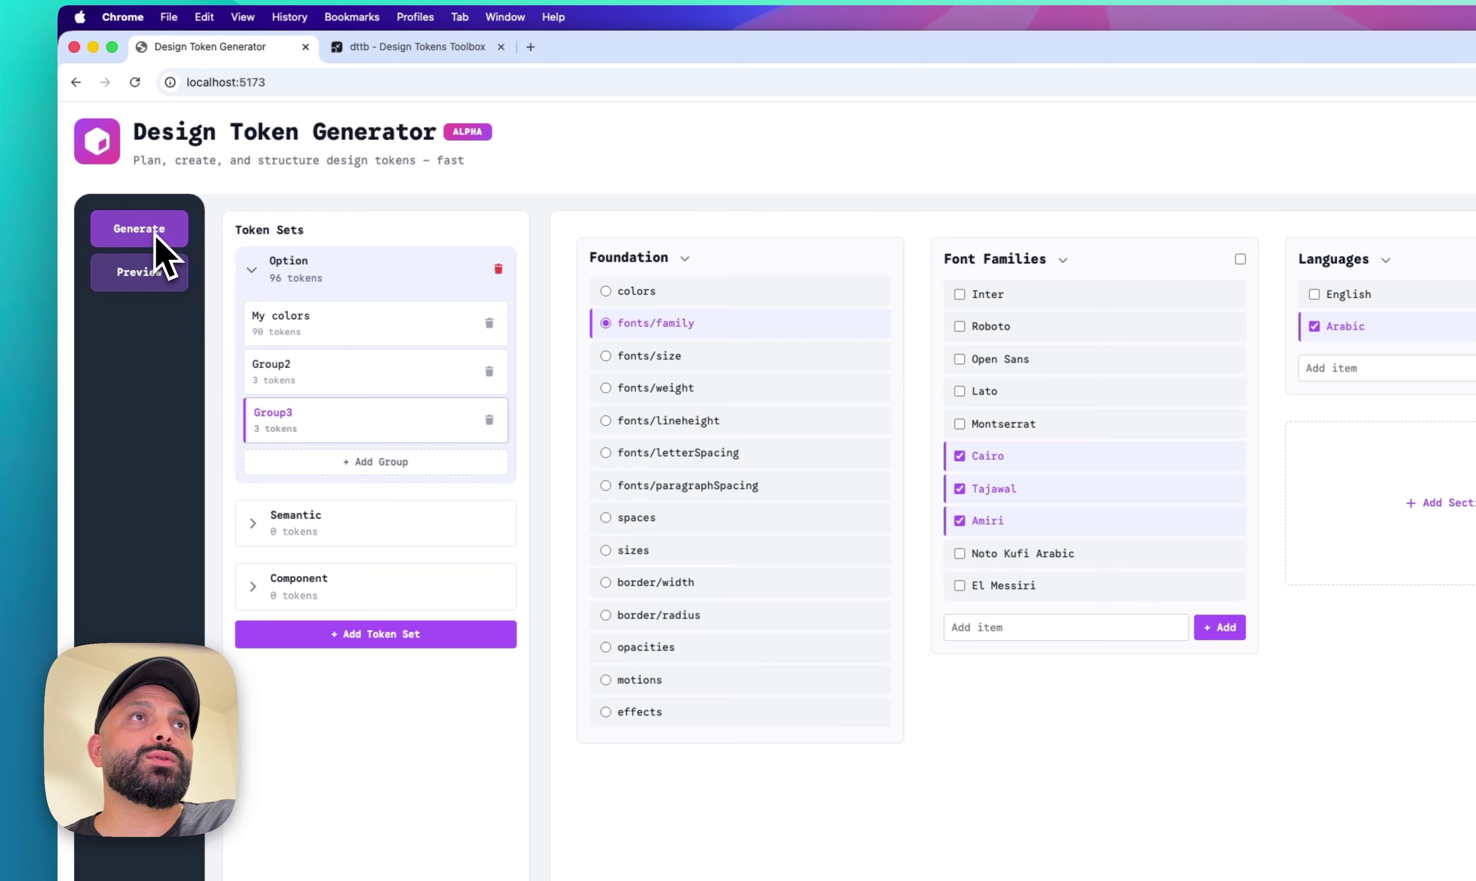
pyautogui.click(365, 533)
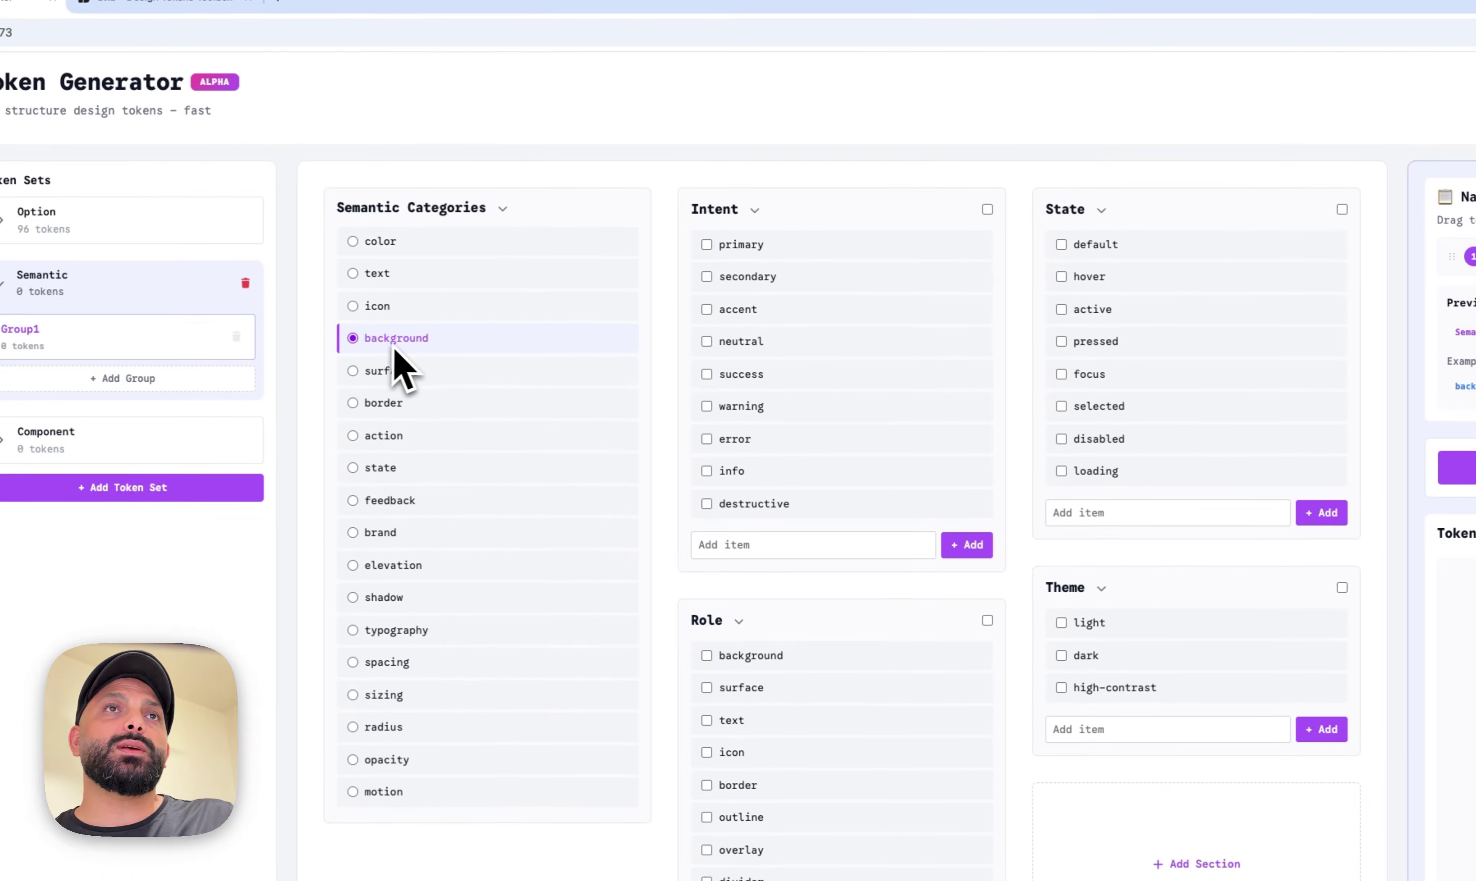
pyautogui.click(727, 244)
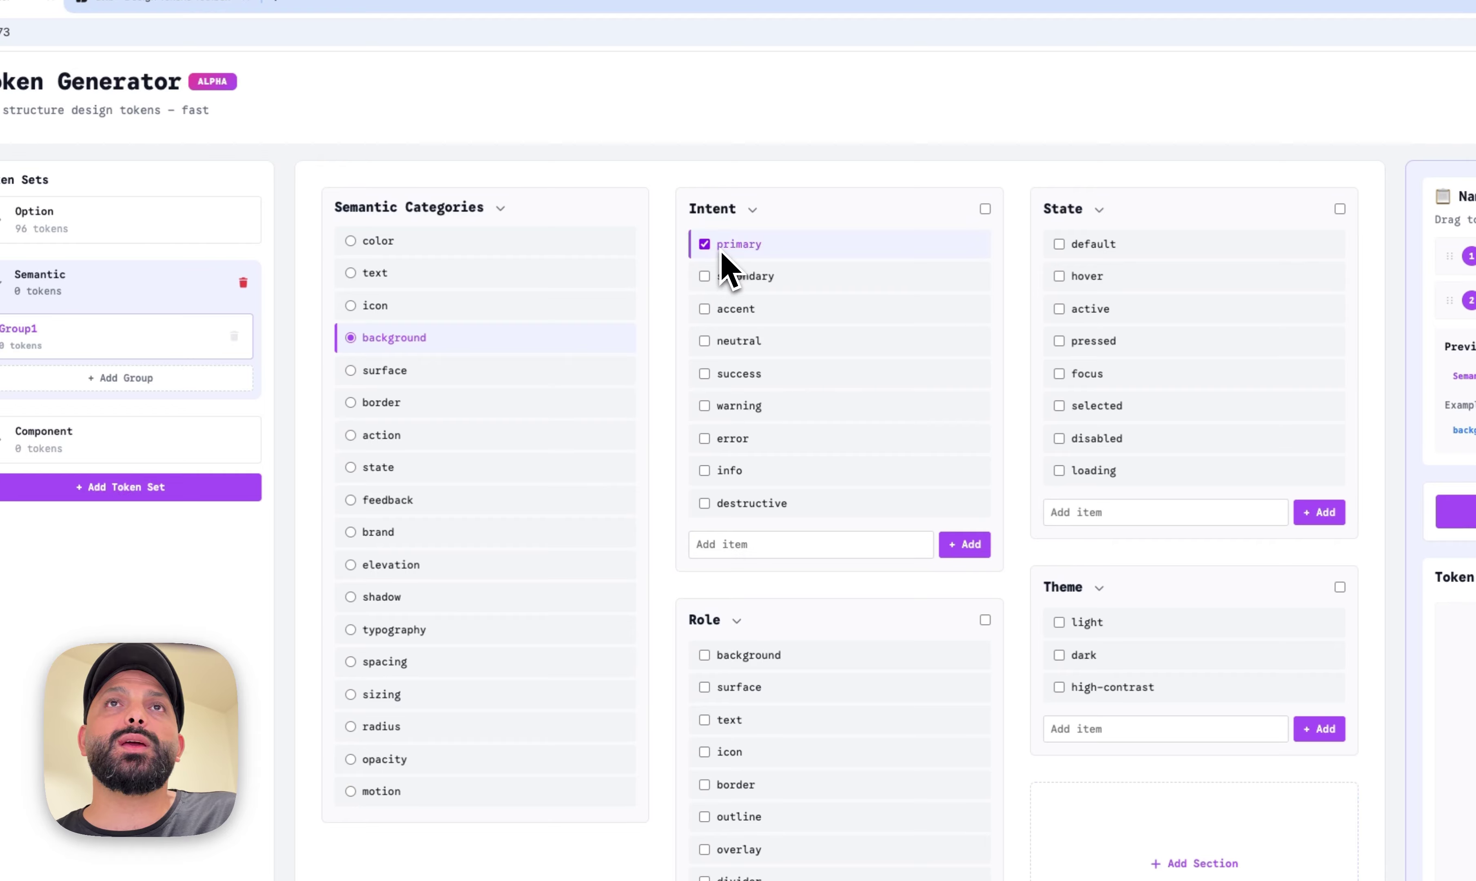
pyautogui.click(738, 277)
# - Add and include a surface item in the Intent section, and generate the background tokens
pyautogui.click(770, 547)
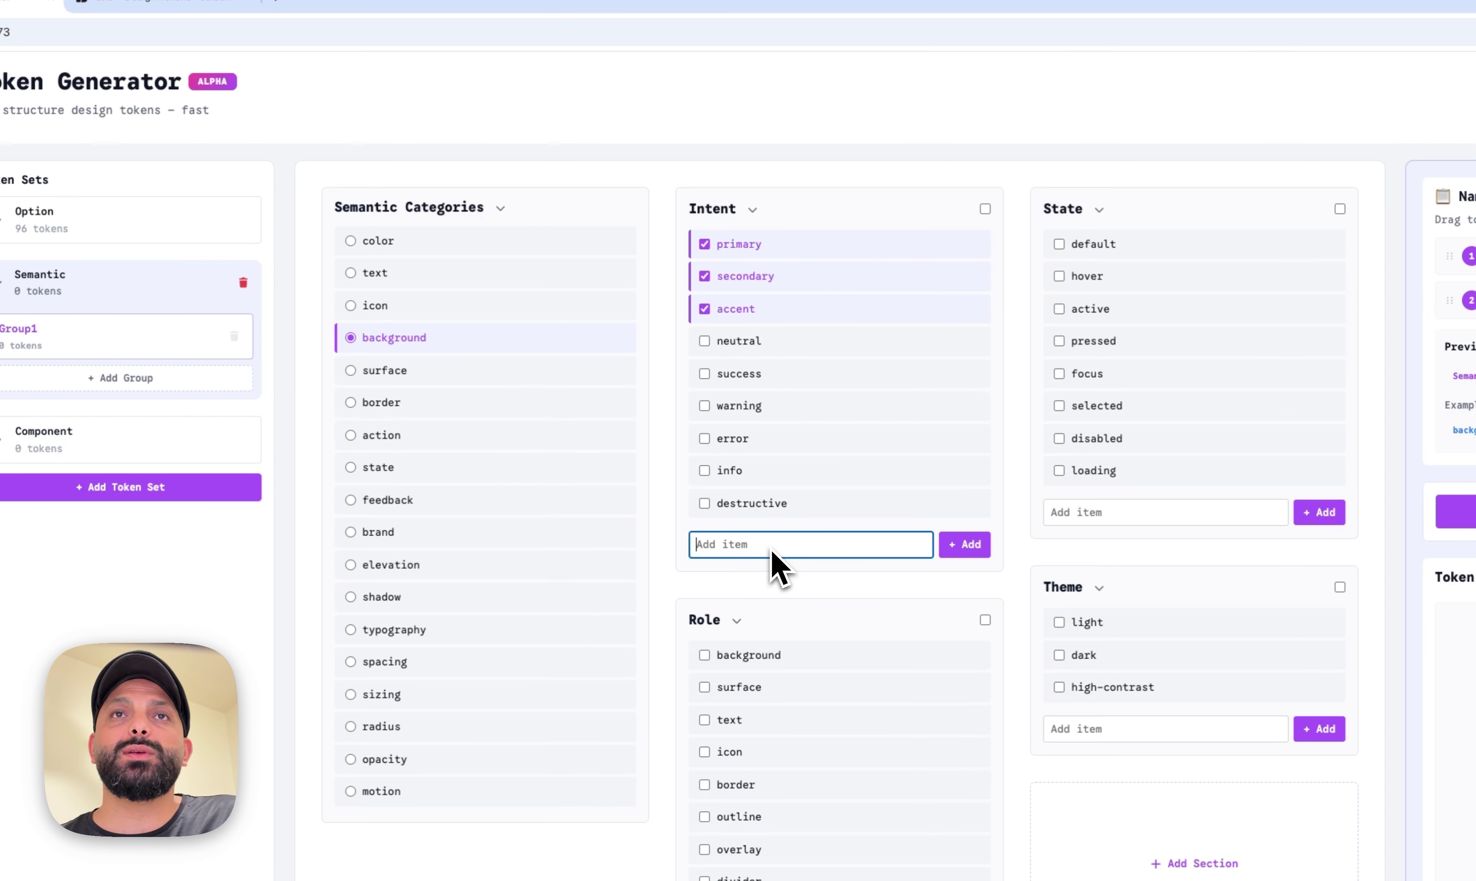
pyautogui.write('surface')
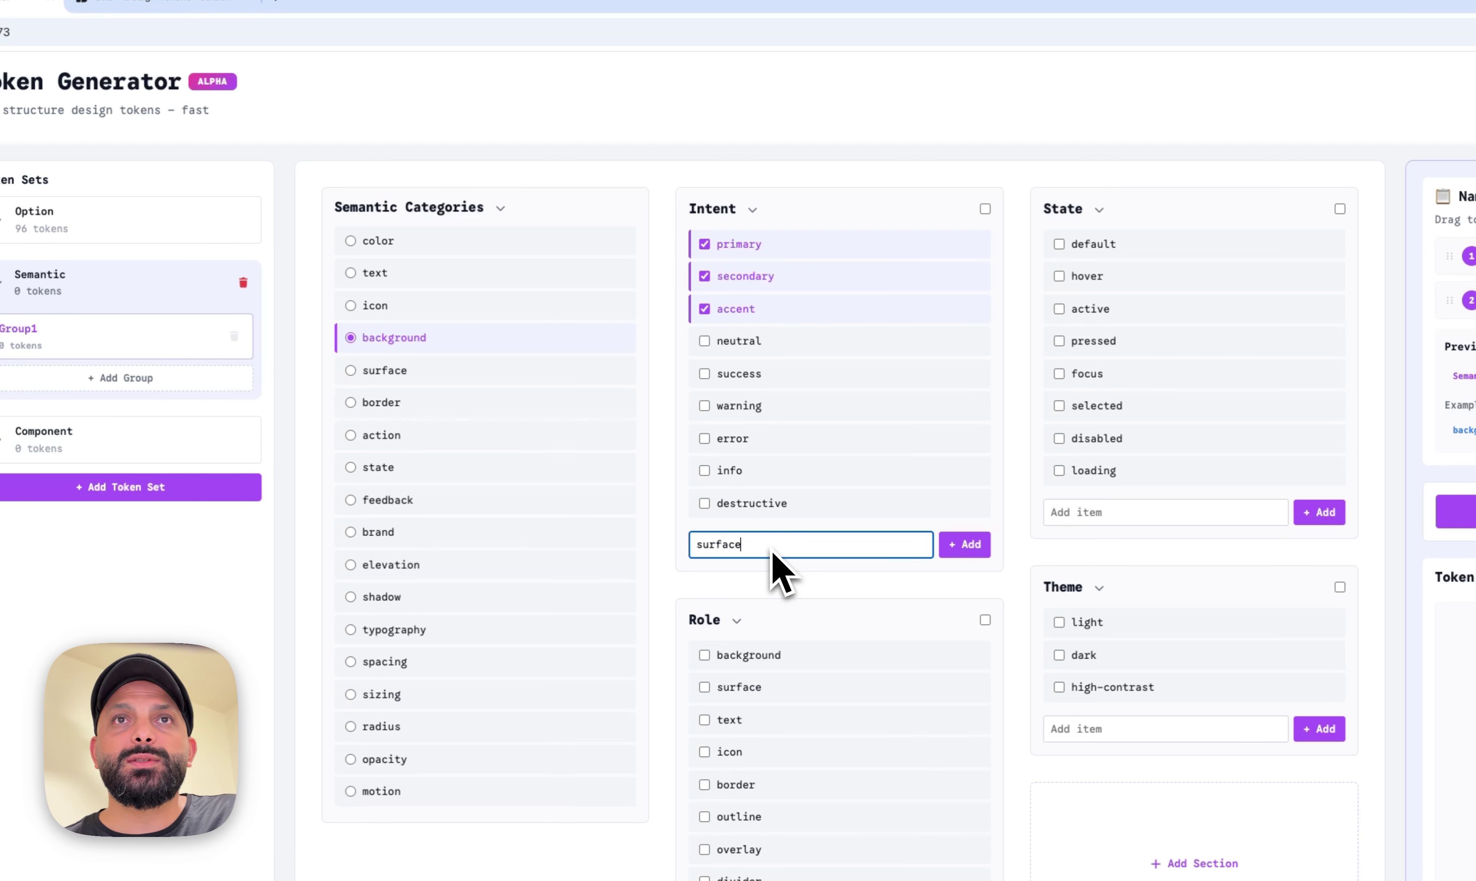
pyautogui.press('Return')
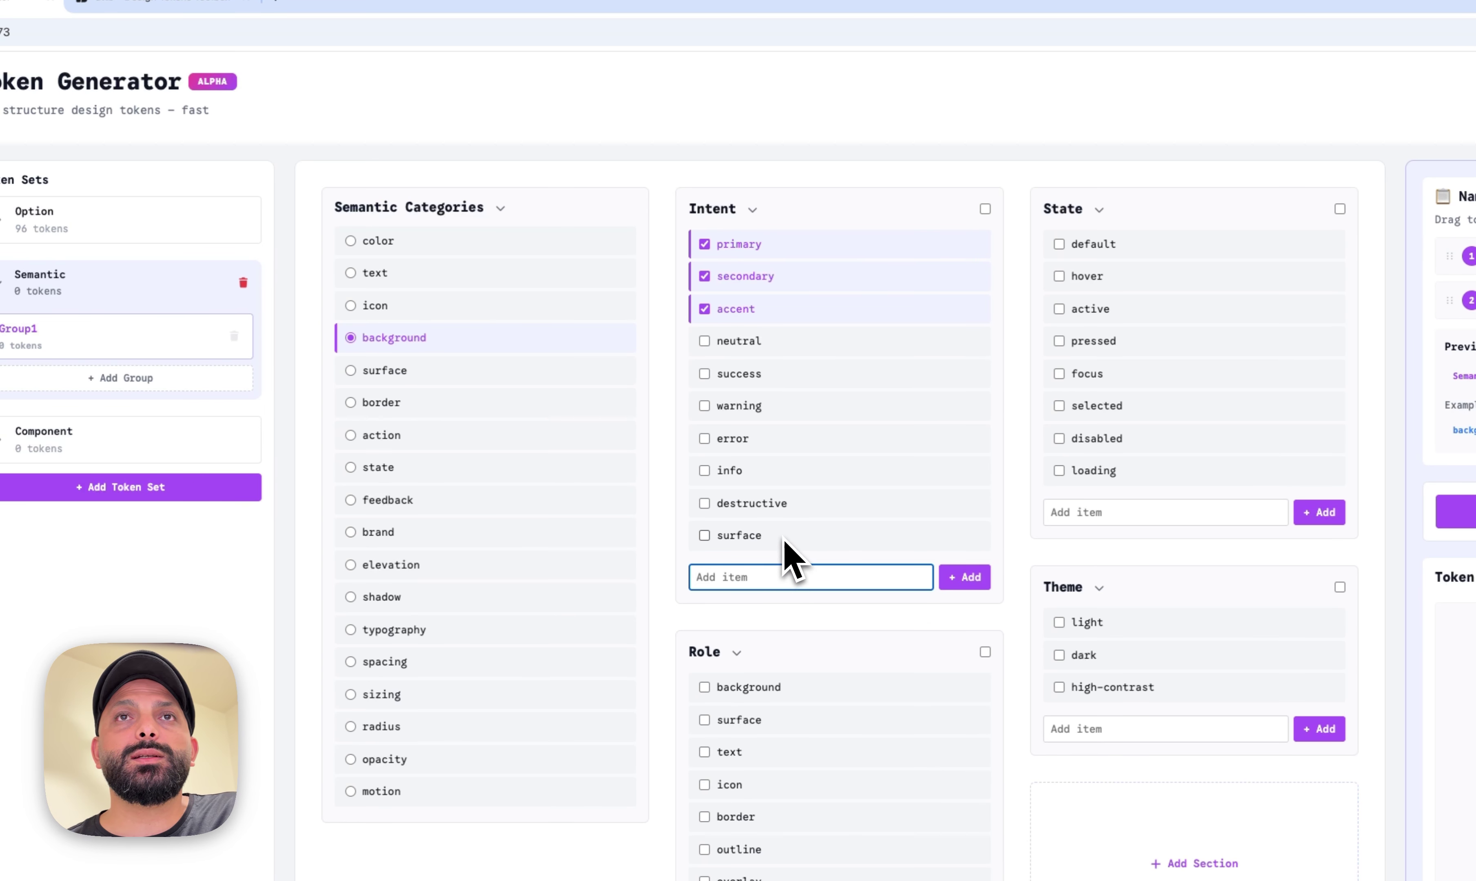
pyautogui.click(784, 538)
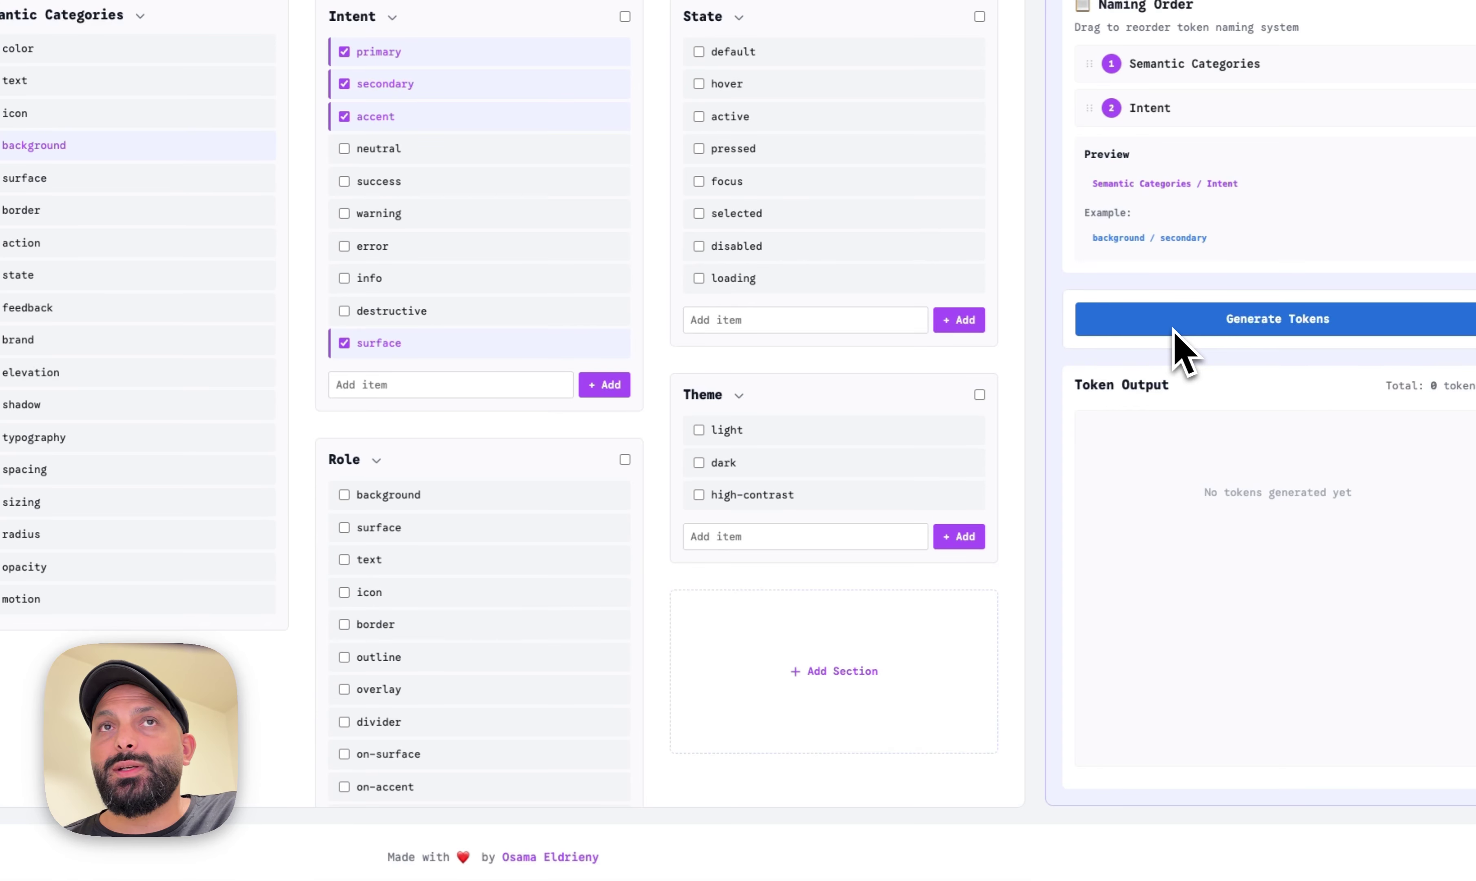
pyautogui.click(1174, 329)
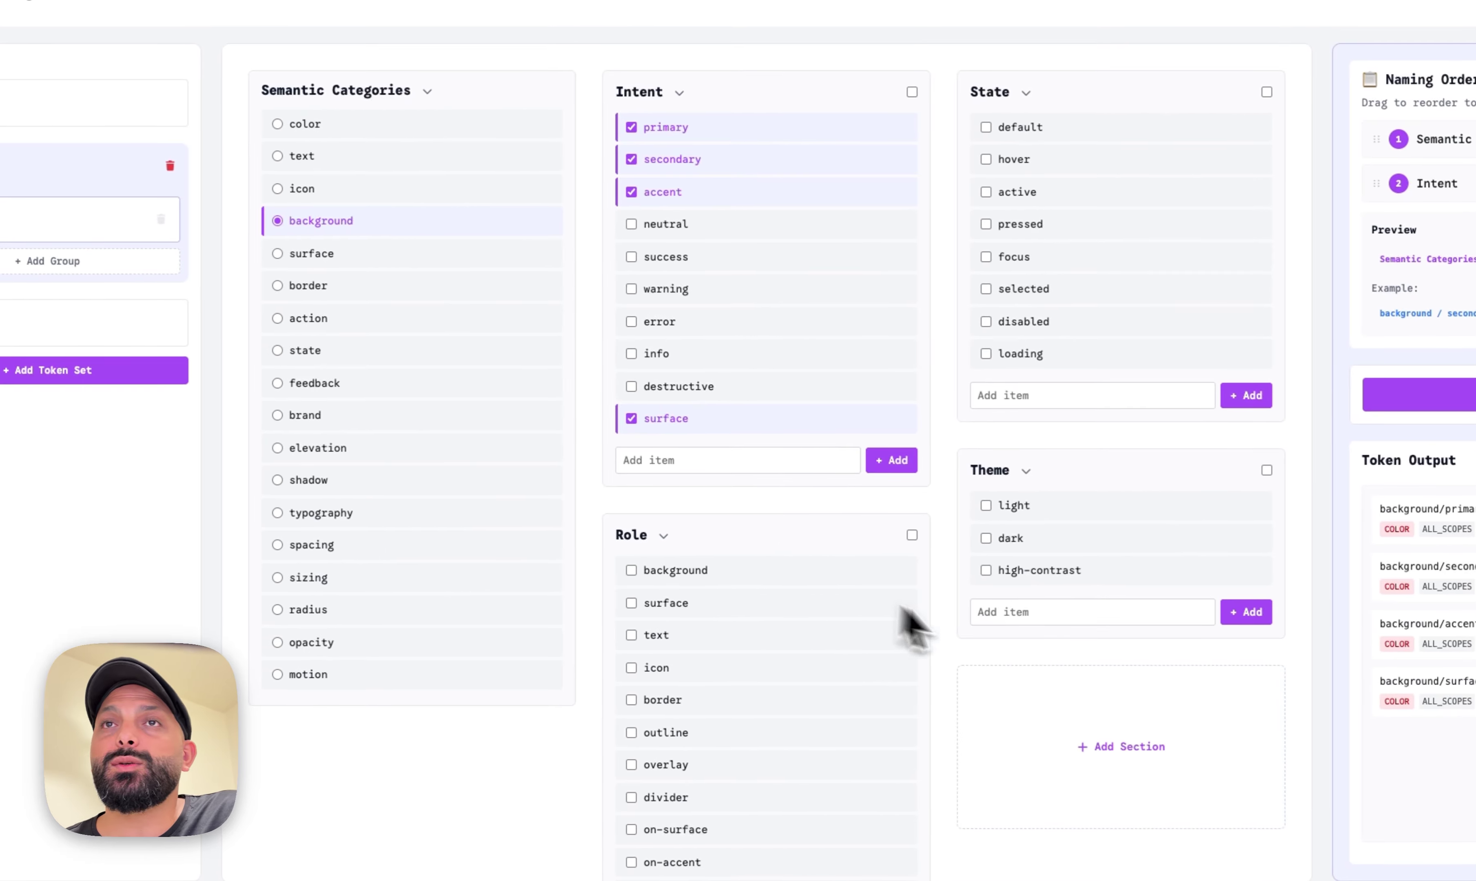
# - Rename the Semantic set's Group1 to Bg
pyautogui.scroll(-2, 1034, 708)
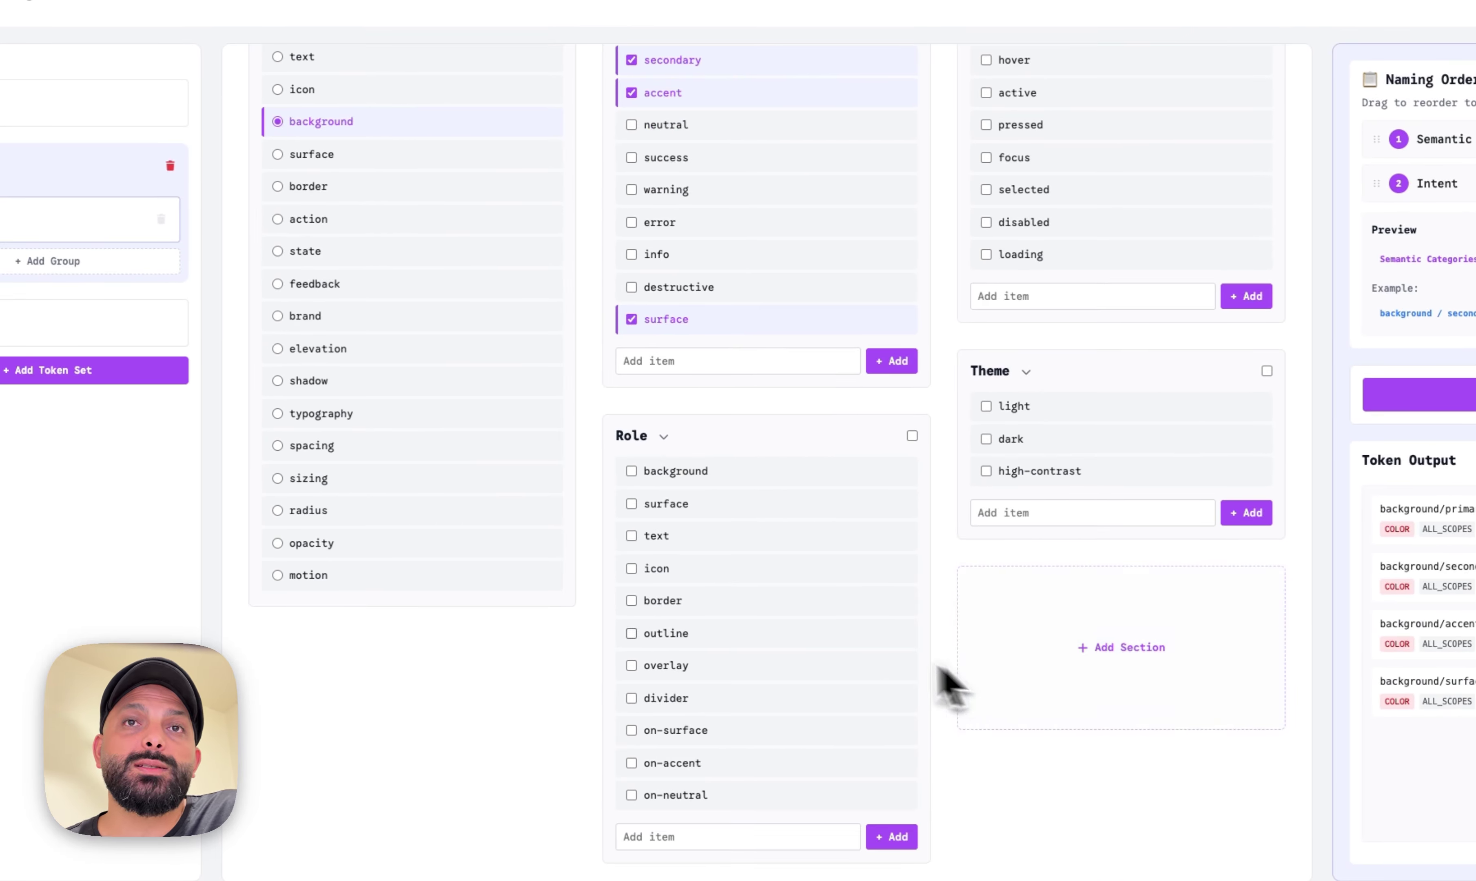
pyautogui.scroll(2, 735, 618)
pyautogui.click(335, 133)
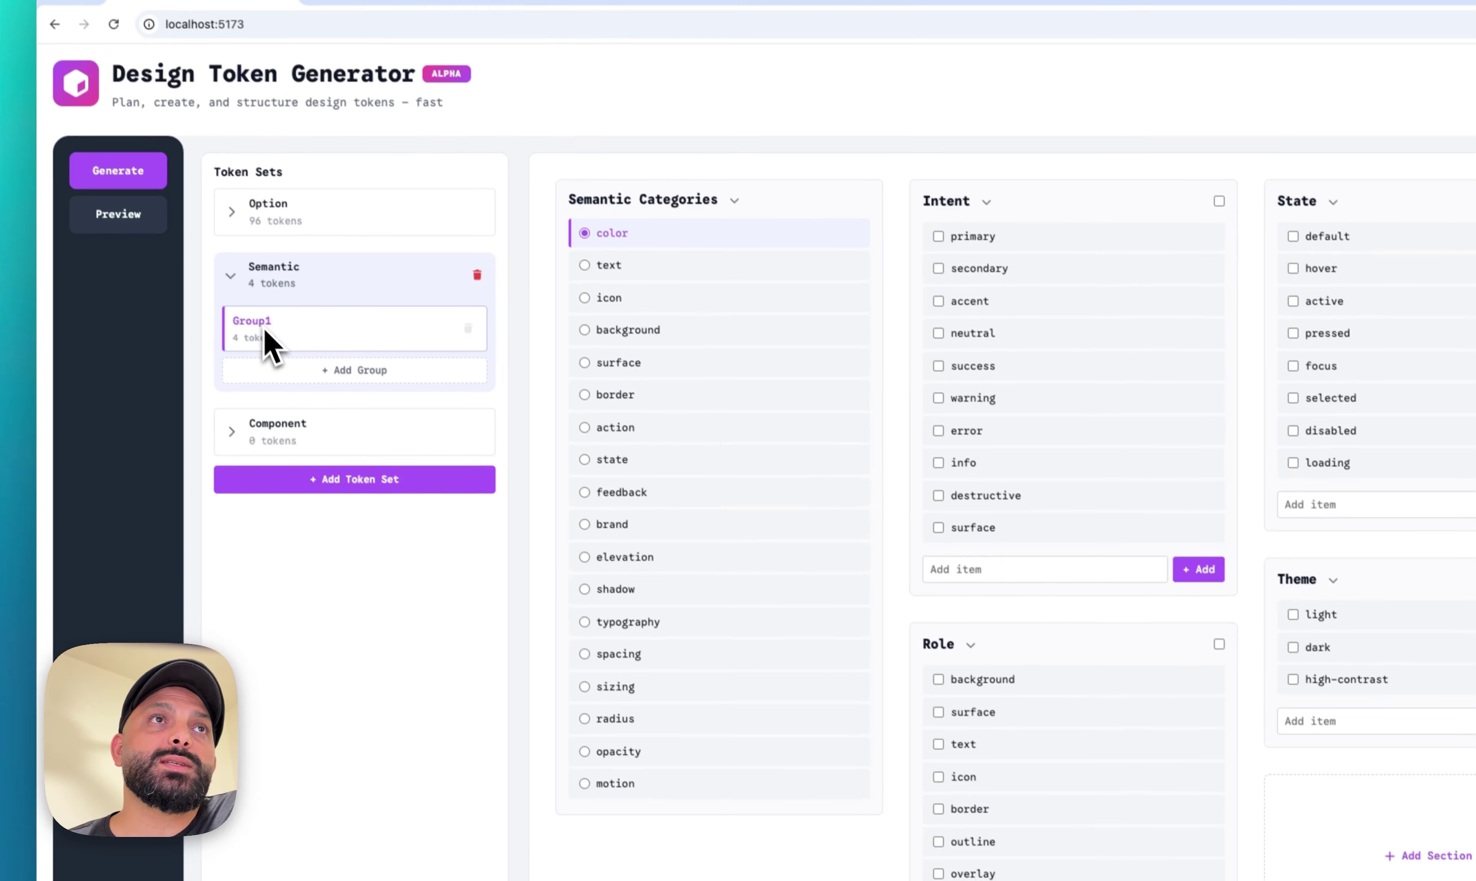
pyautogui.doubleClick(213, 292)
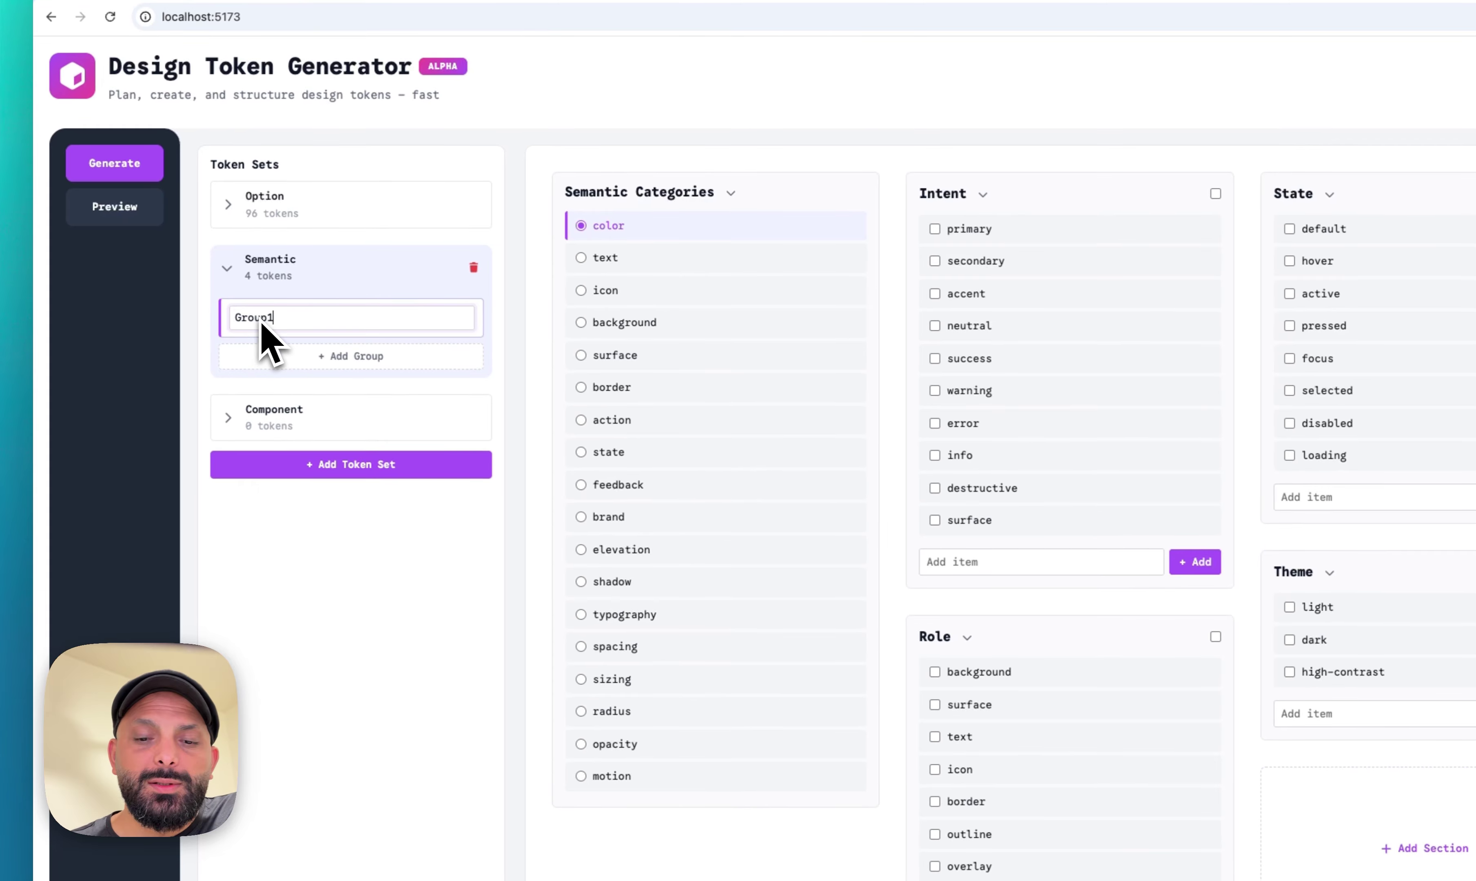
pyautogui.write('Bg')
pyautogui.press('Return')
# - Add a second group to the Semantic set with border as its category, and add a new section to it
pyautogui.click(342, 366)
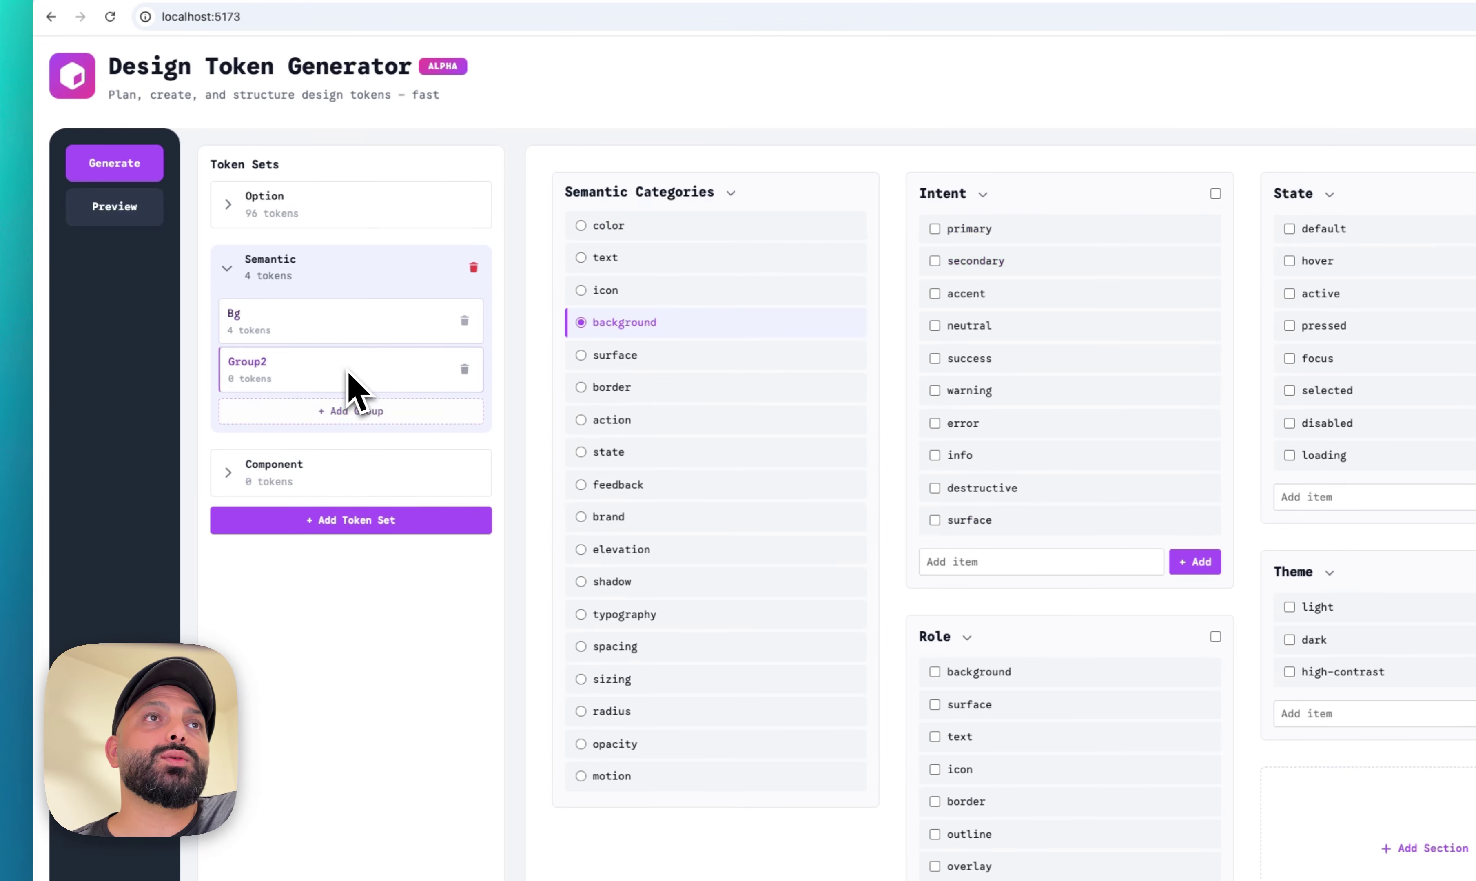
pyautogui.click(606, 389)
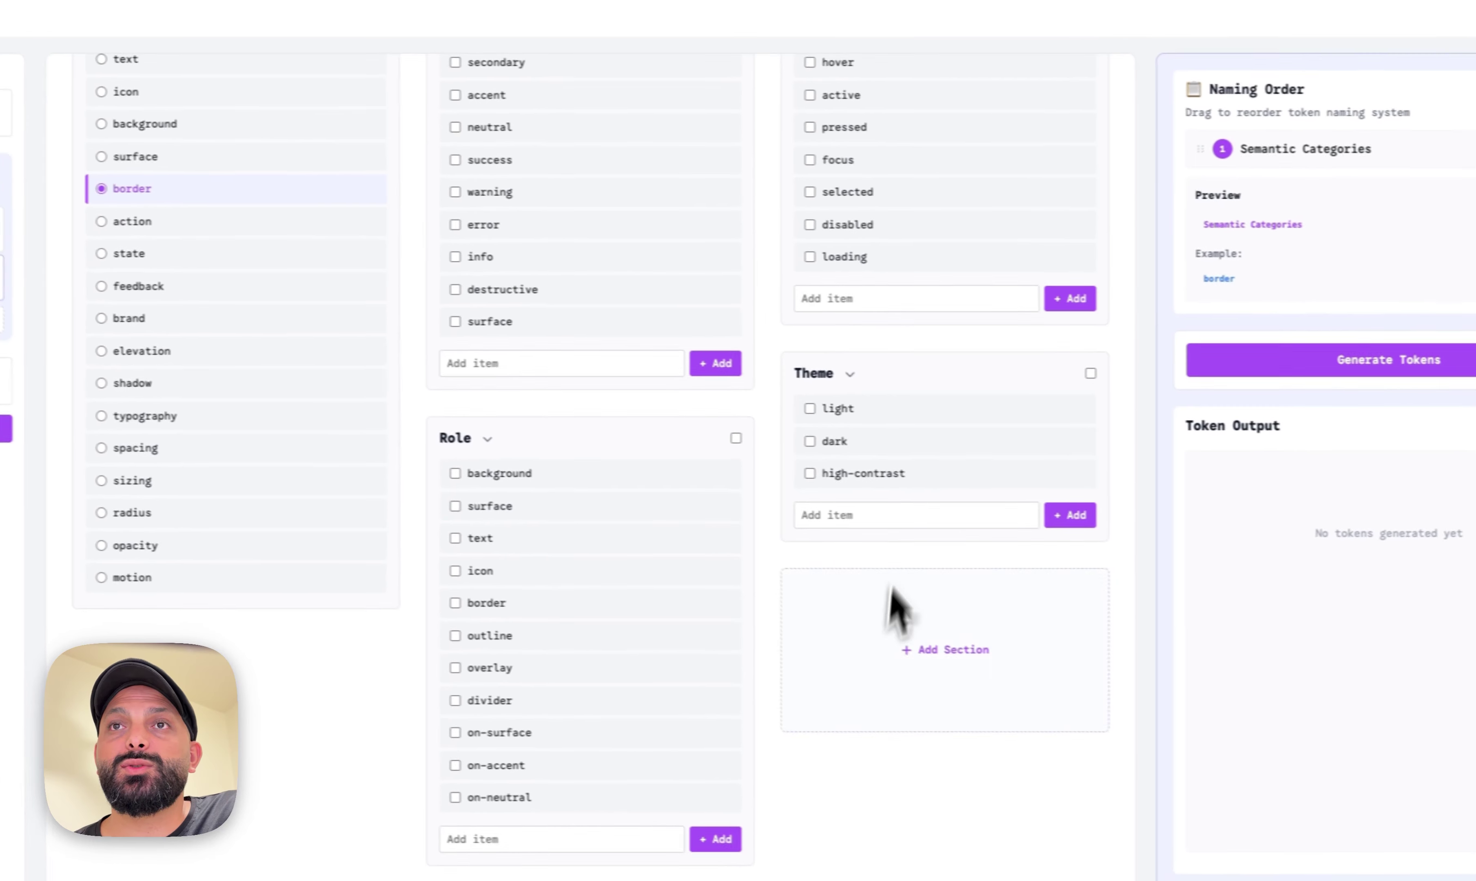
pyautogui.scroll(2, 797, 646)
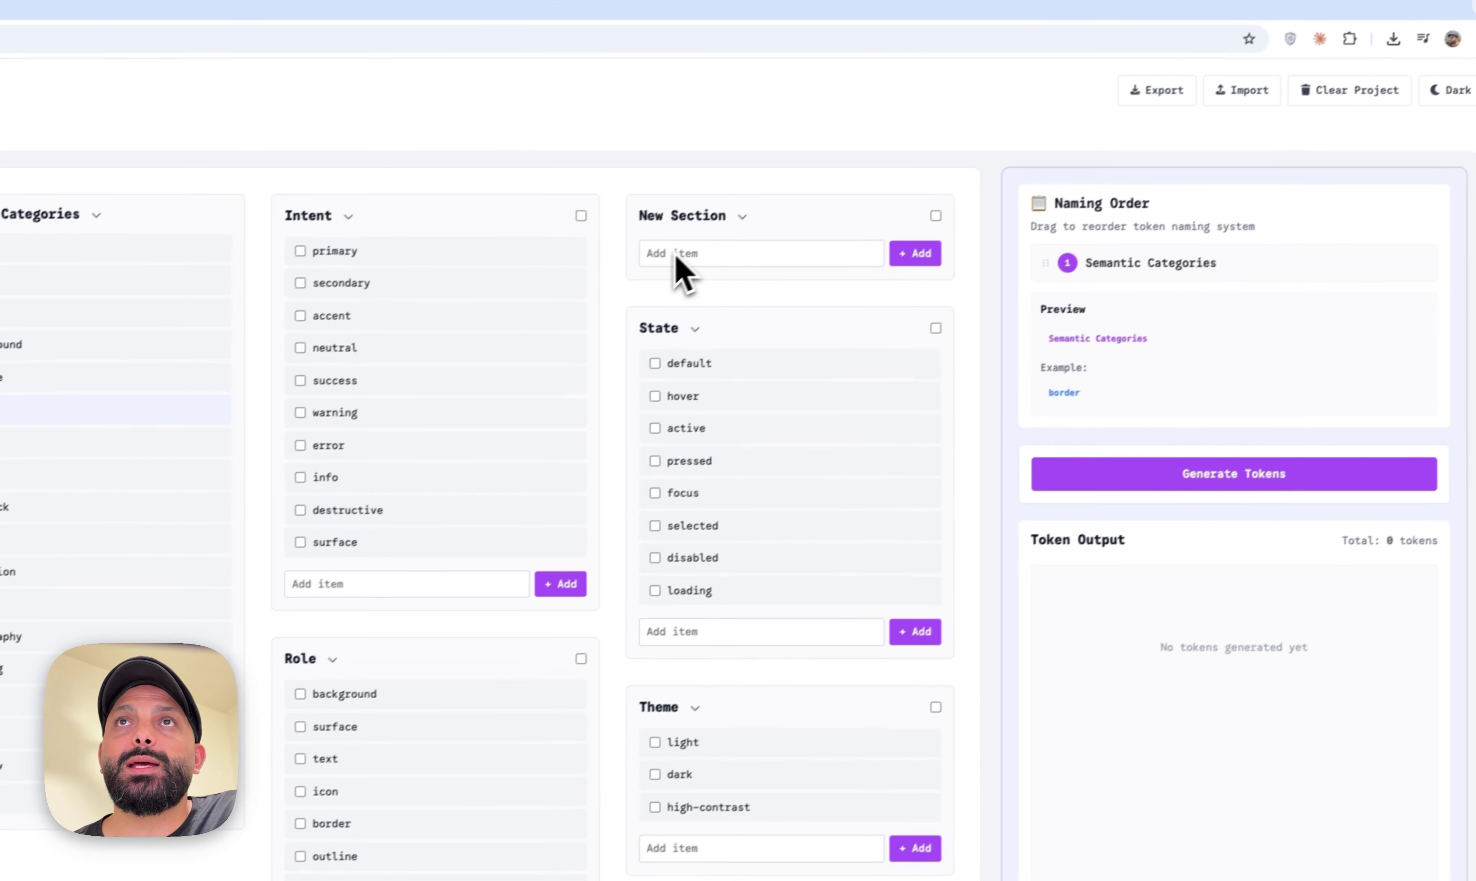
# - Fill the new section with the included items subtle, medium and strong, and generate the border tokens
pyautogui.click(790, 169)
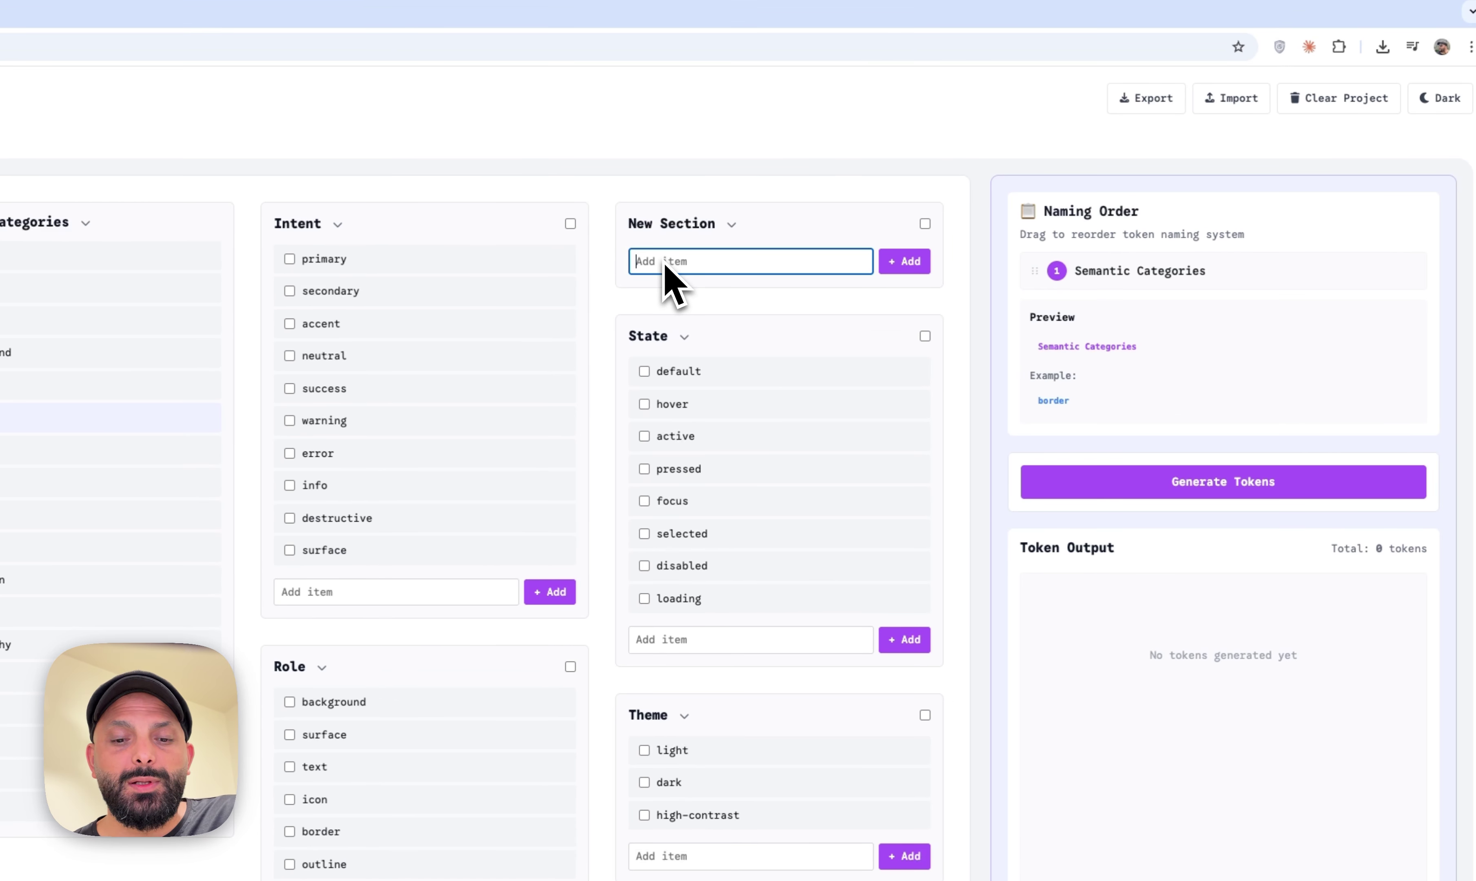
pyautogui.write('subtle')
pyautogui.press('Return')
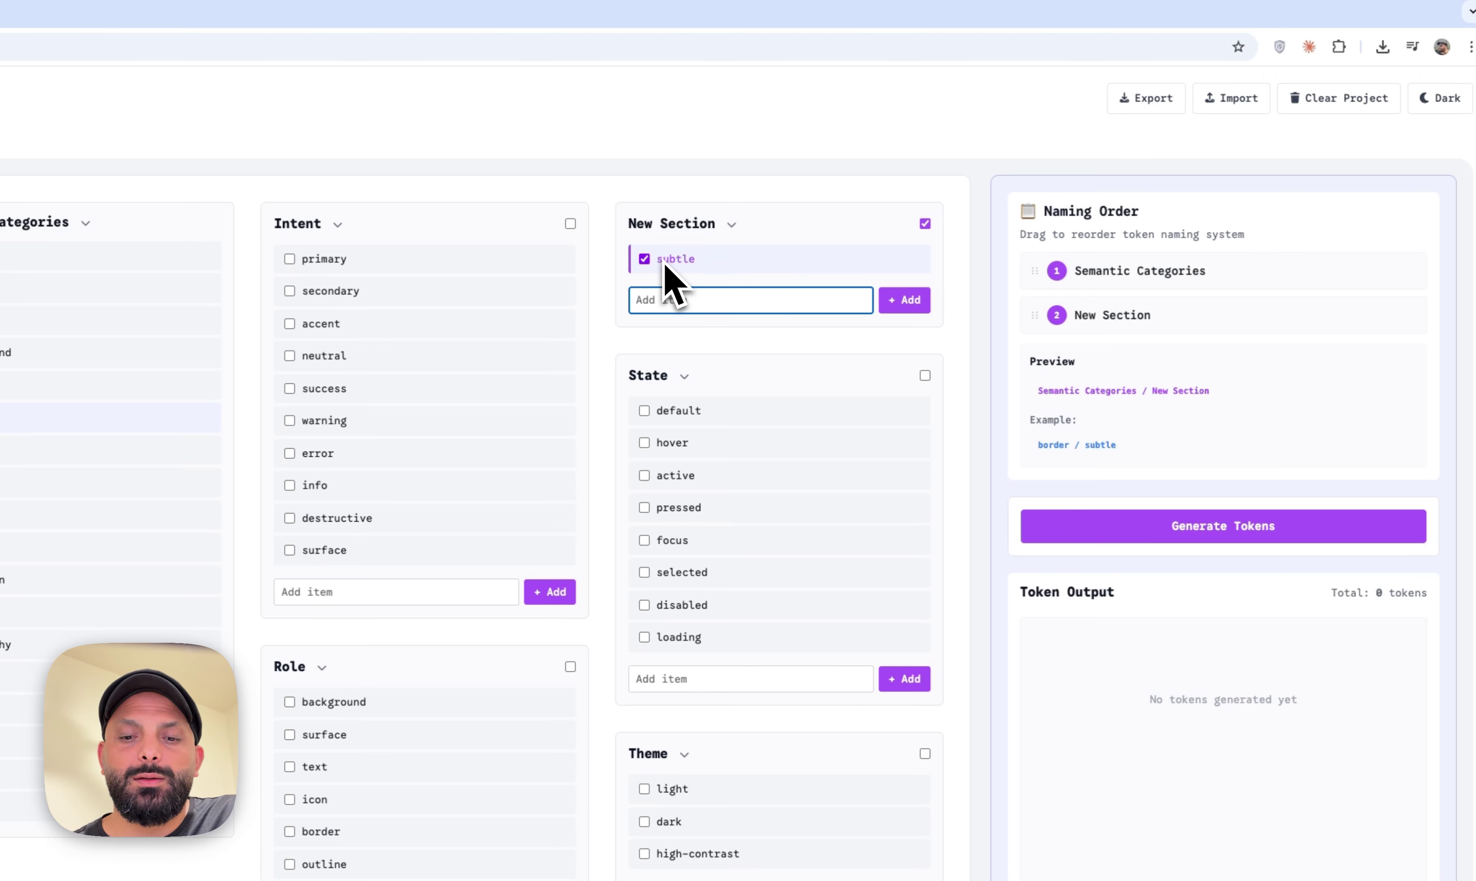
pyautogui.write('medium')
pyautogui.press('Return')
pyautogui.write('stron')
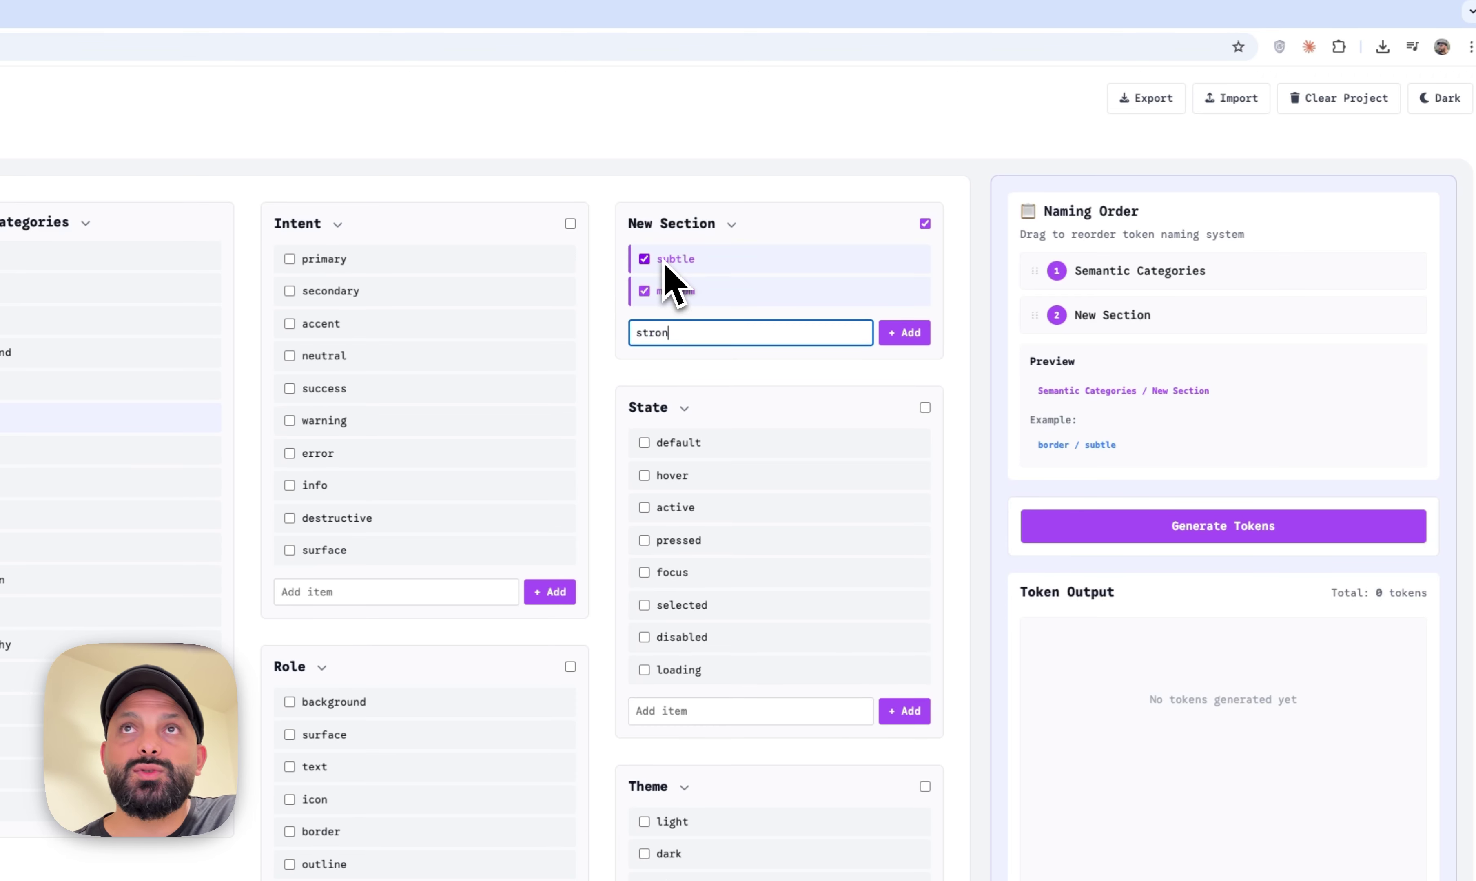
pyautogui.write('g')
pyautogui.press('Return')
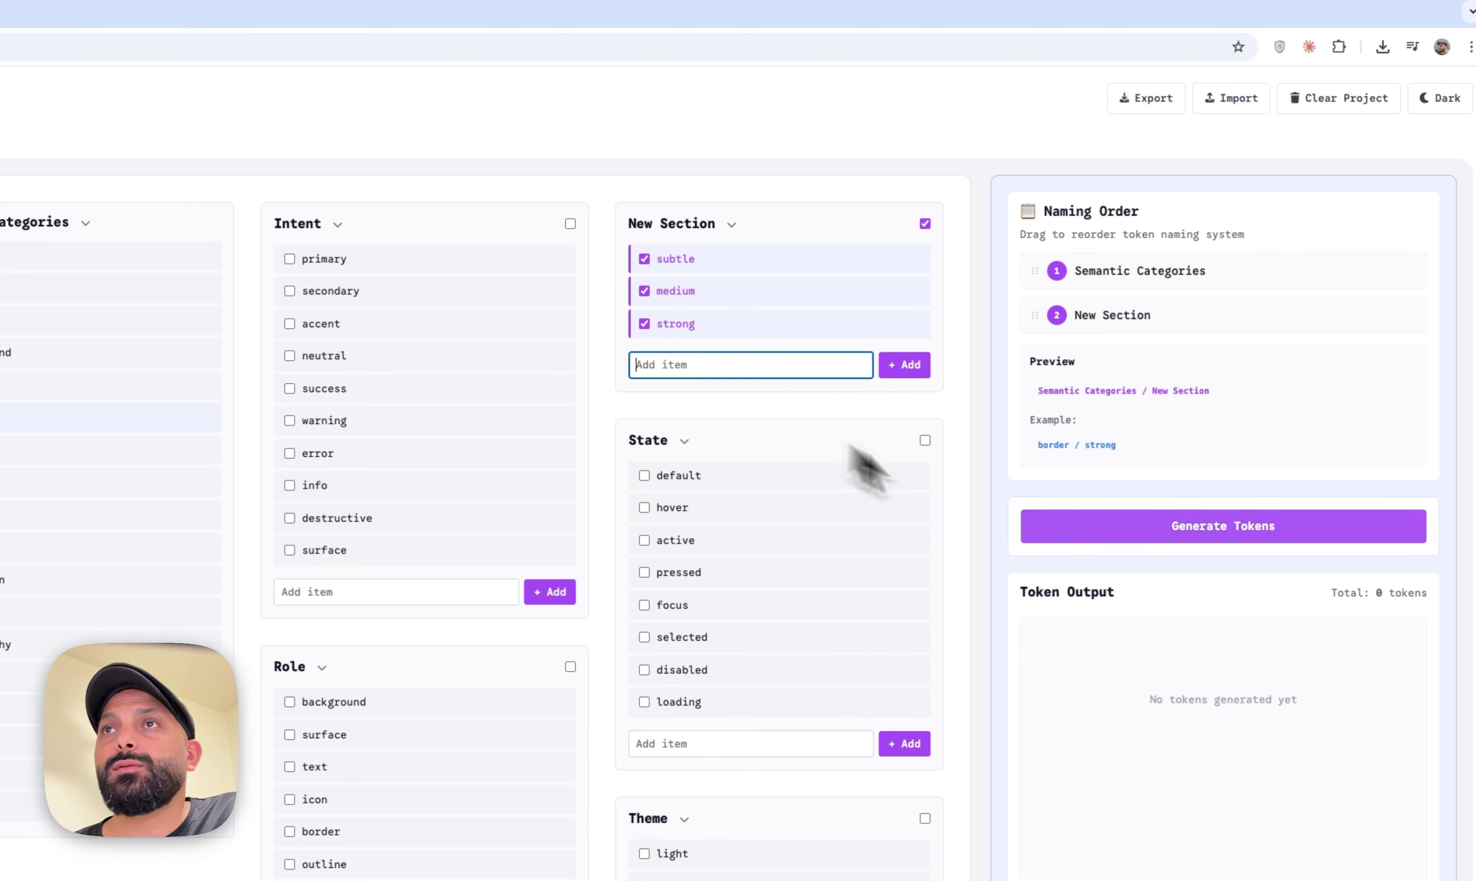
pyautogui.click(1090, 527)
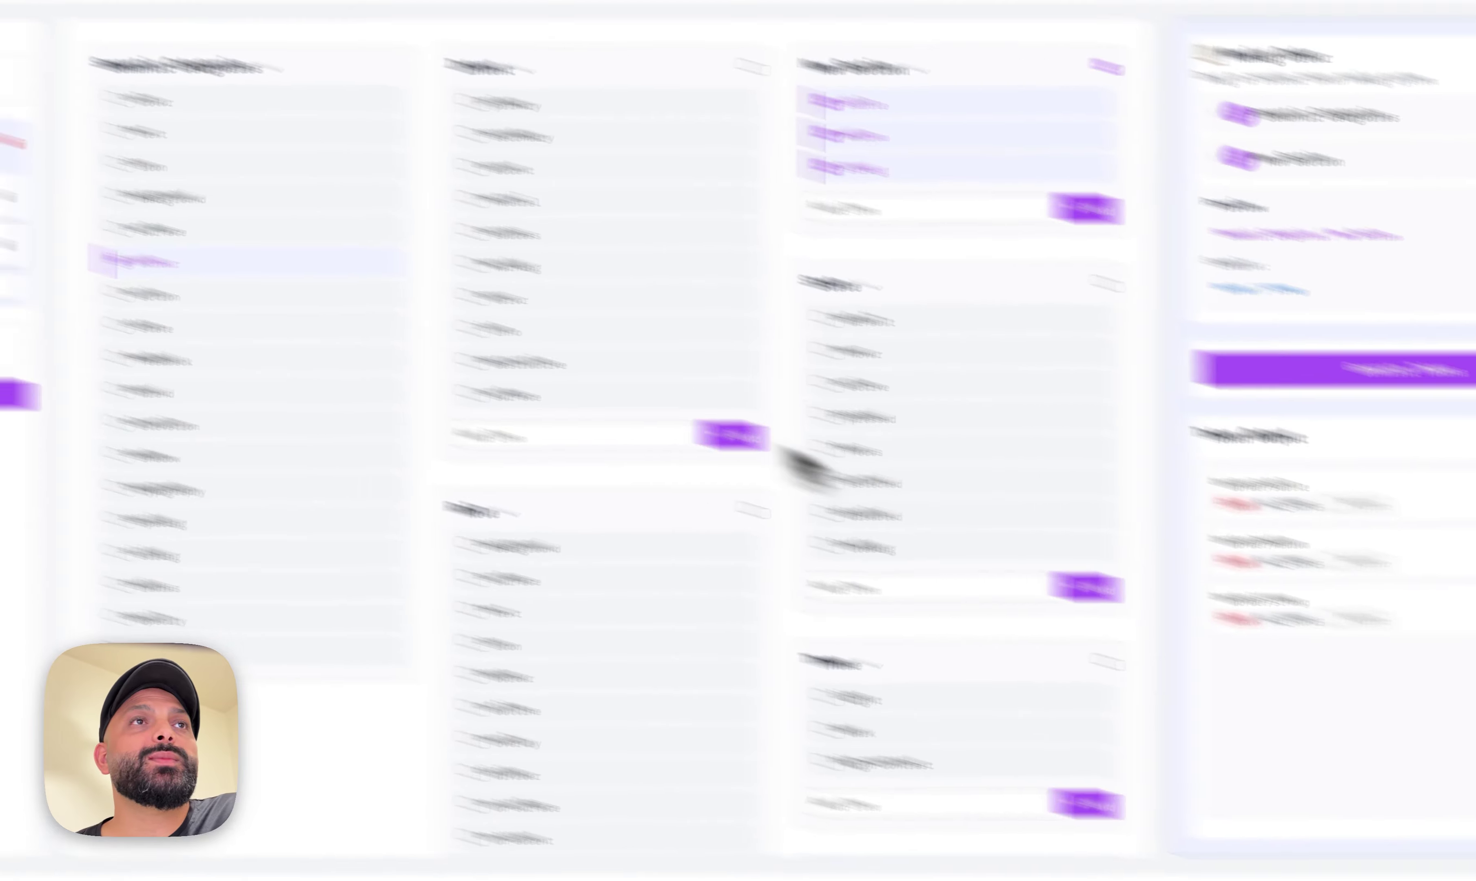
# - Rename the Semantic set's second group to Border
pyautogui.click(258, 251)
pyautogui.write('Borde')
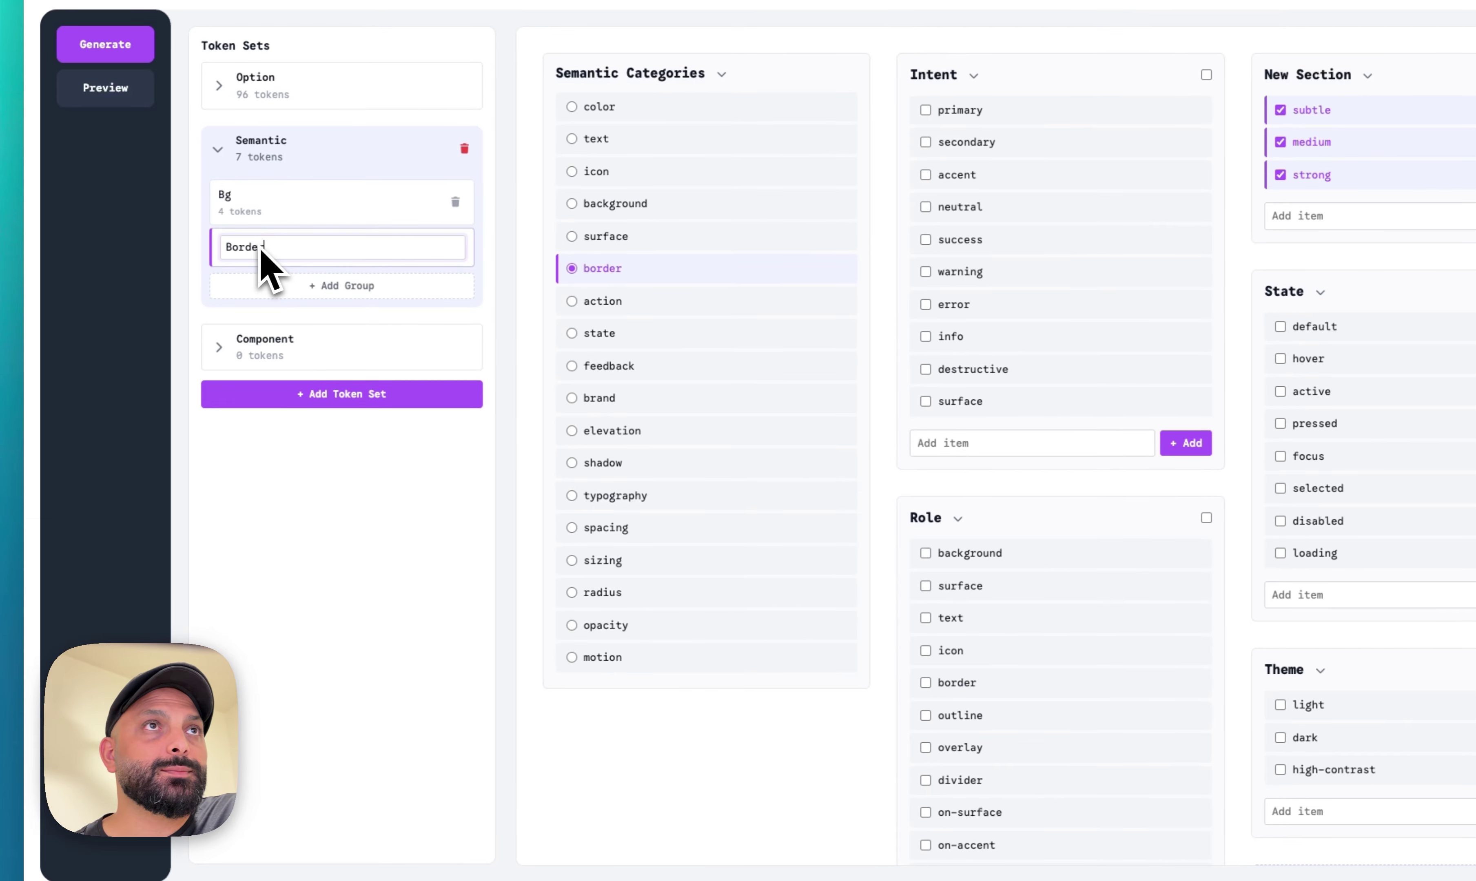
pyautogui.write('r')
pyautogui.press('Return')
# - Add a third group to the Semantic set with motion as its category and duration as its included property
pyautogui.click(327, 293)
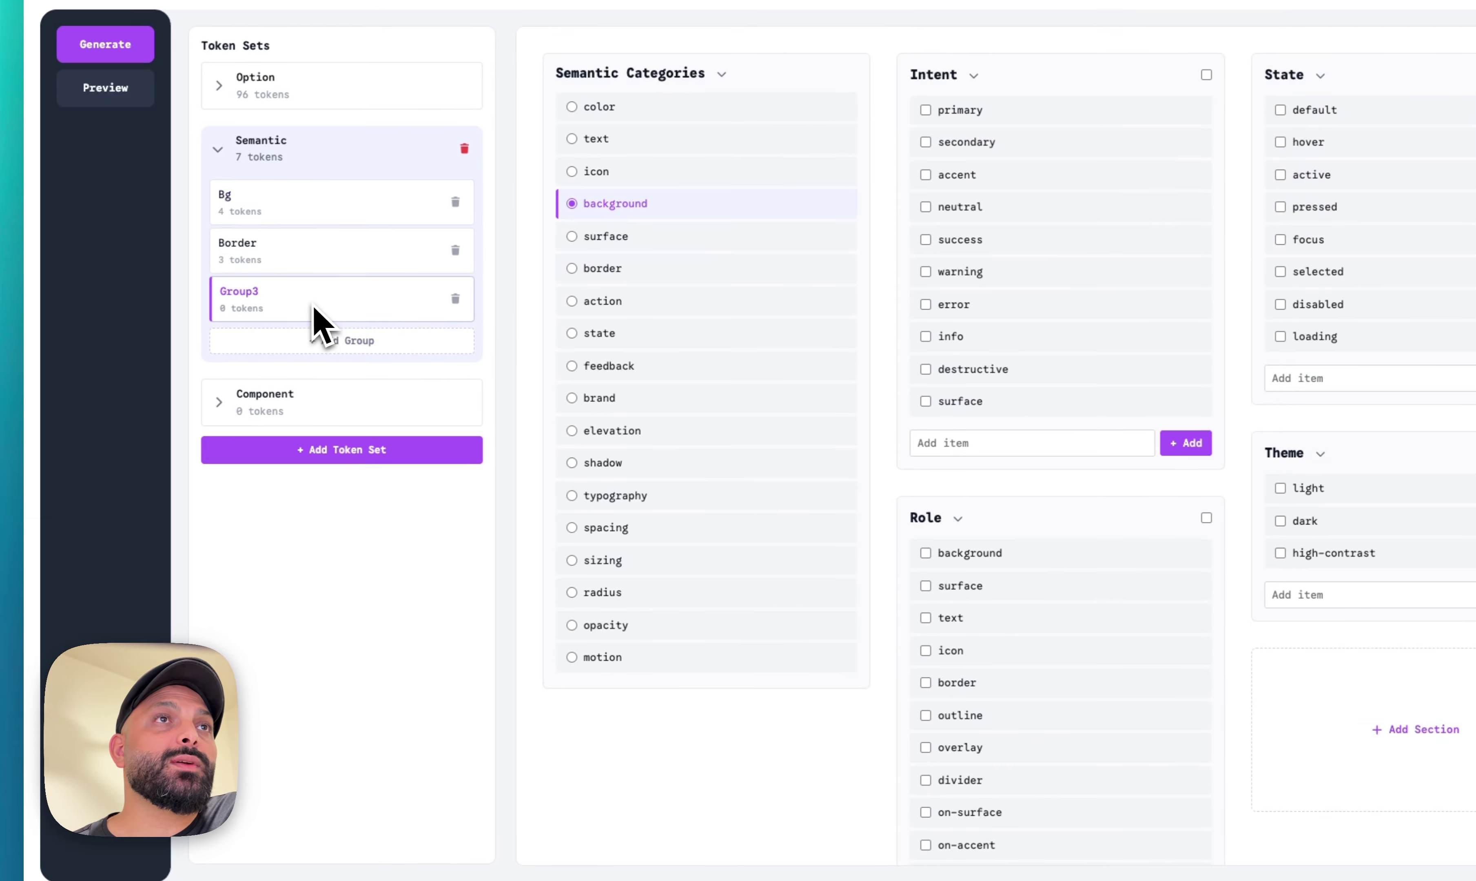
pyautogui.click(619, 661)
pyautogui.click(940, 358)
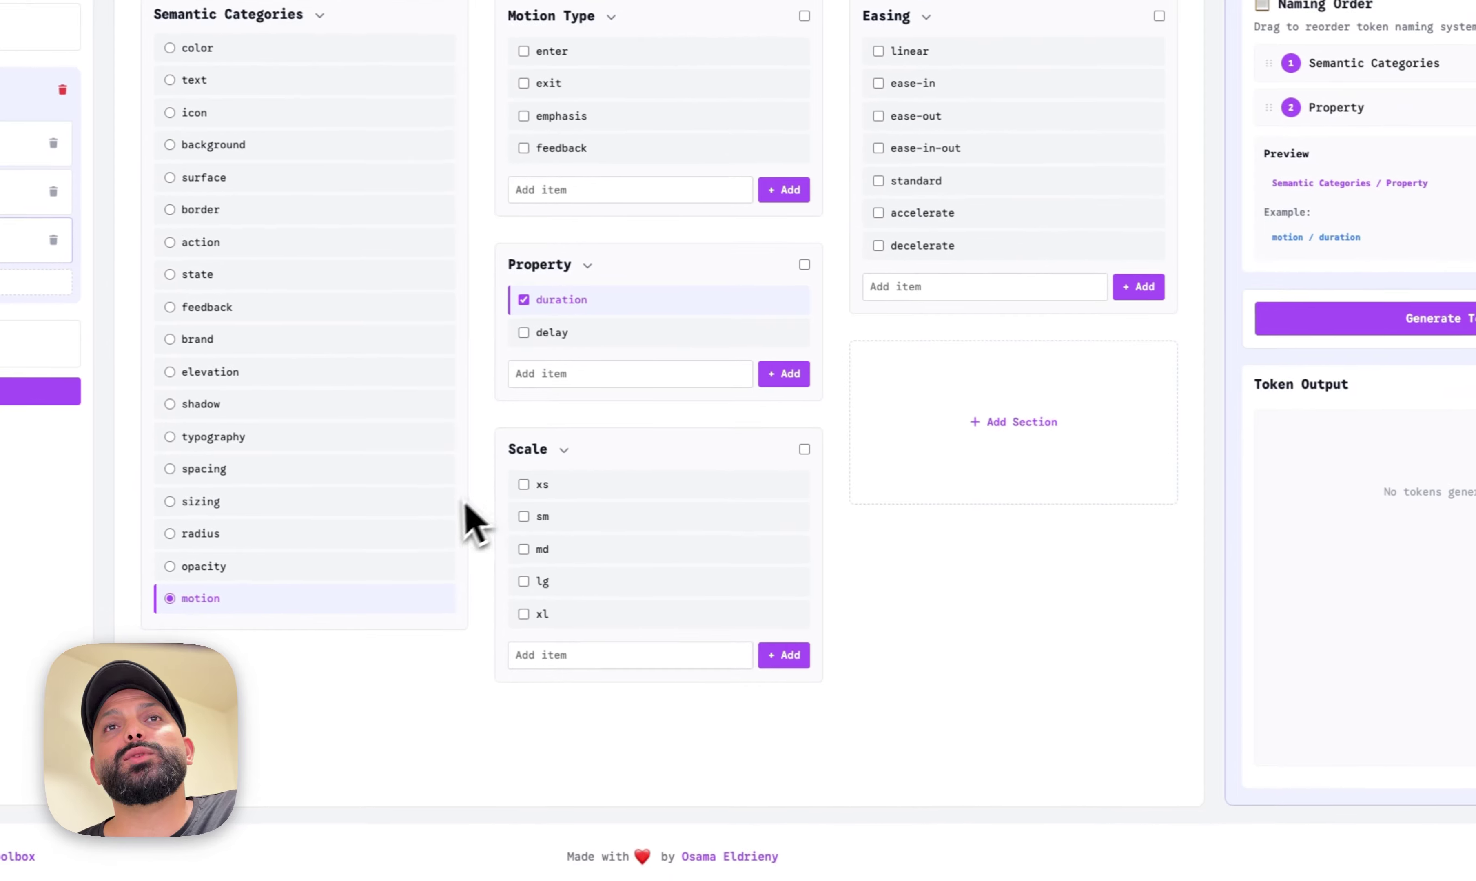
# - Add a new section with the included items instant, short and long, and generate the motion duration tokens
pyautogui.click(1362, 497)
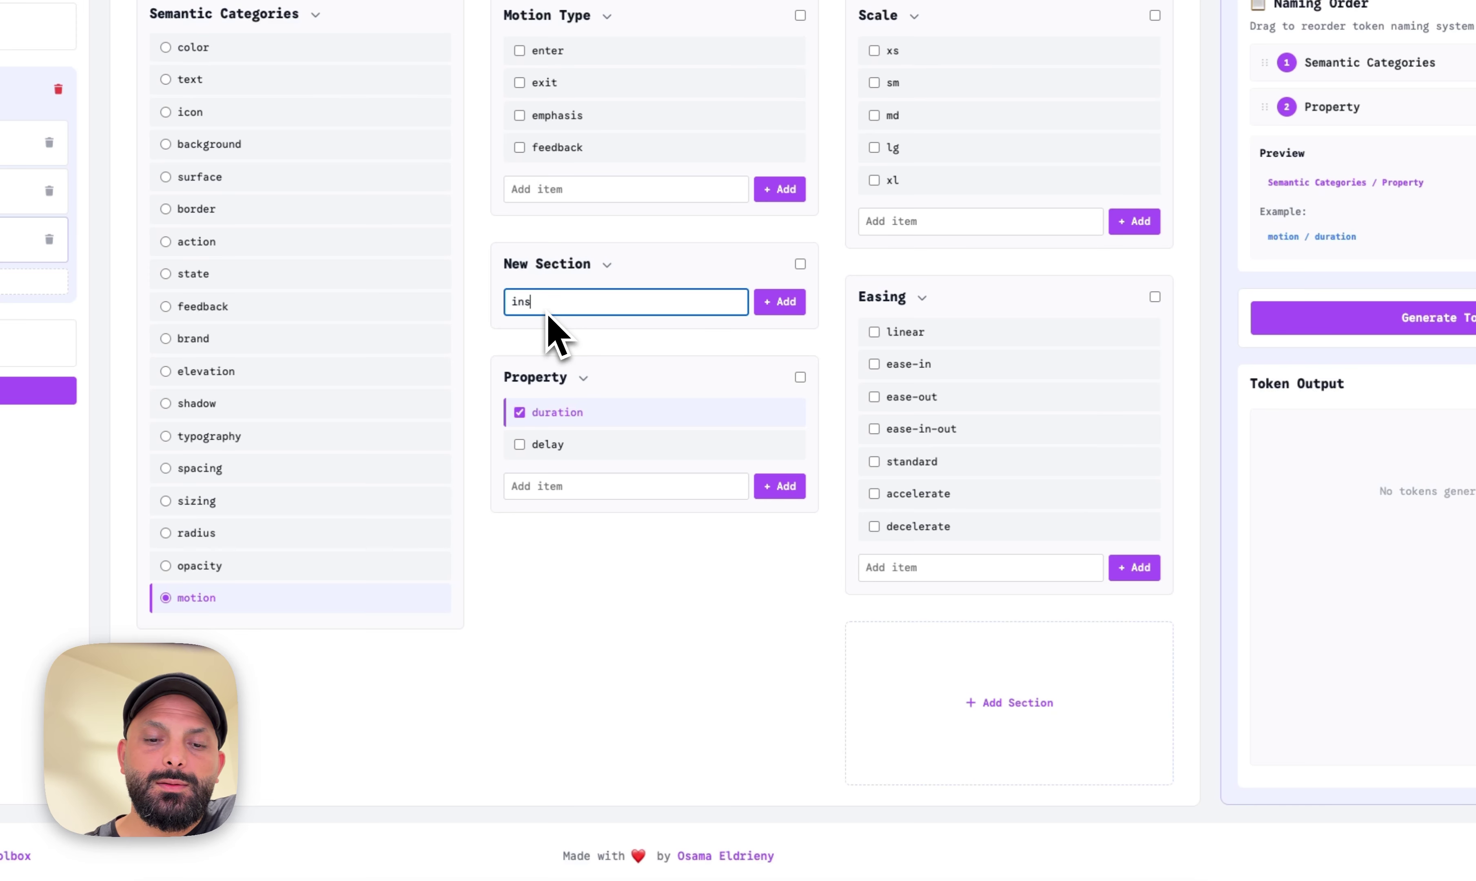
pyautogui.write('instant')
pyautogui.press('Return')
pyautogui.write('short')
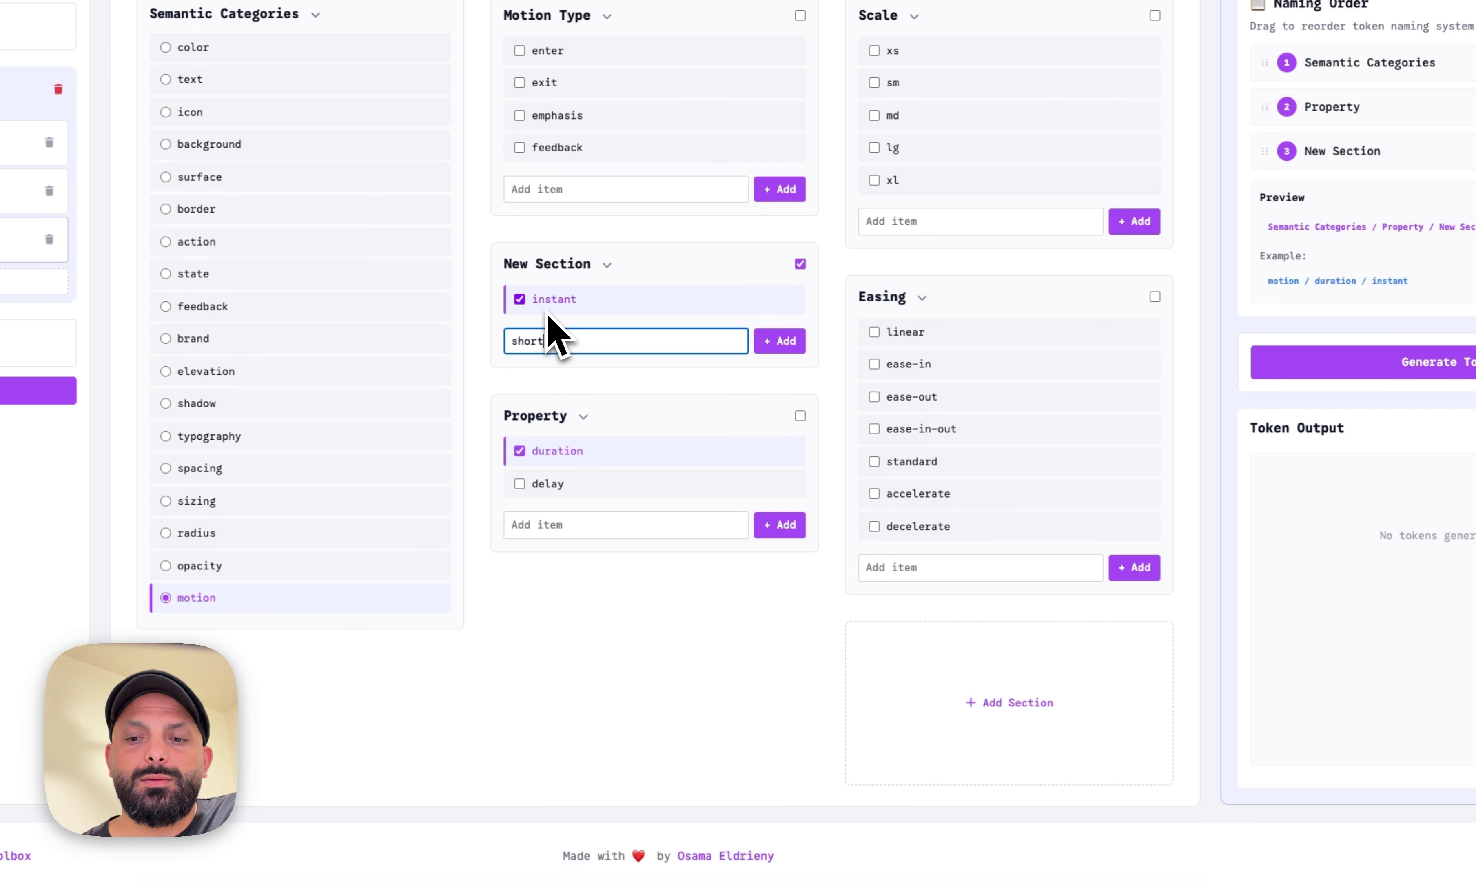
pyautogui.press('Return')
pyautogui.write('long')
pyautogui.press('Return')
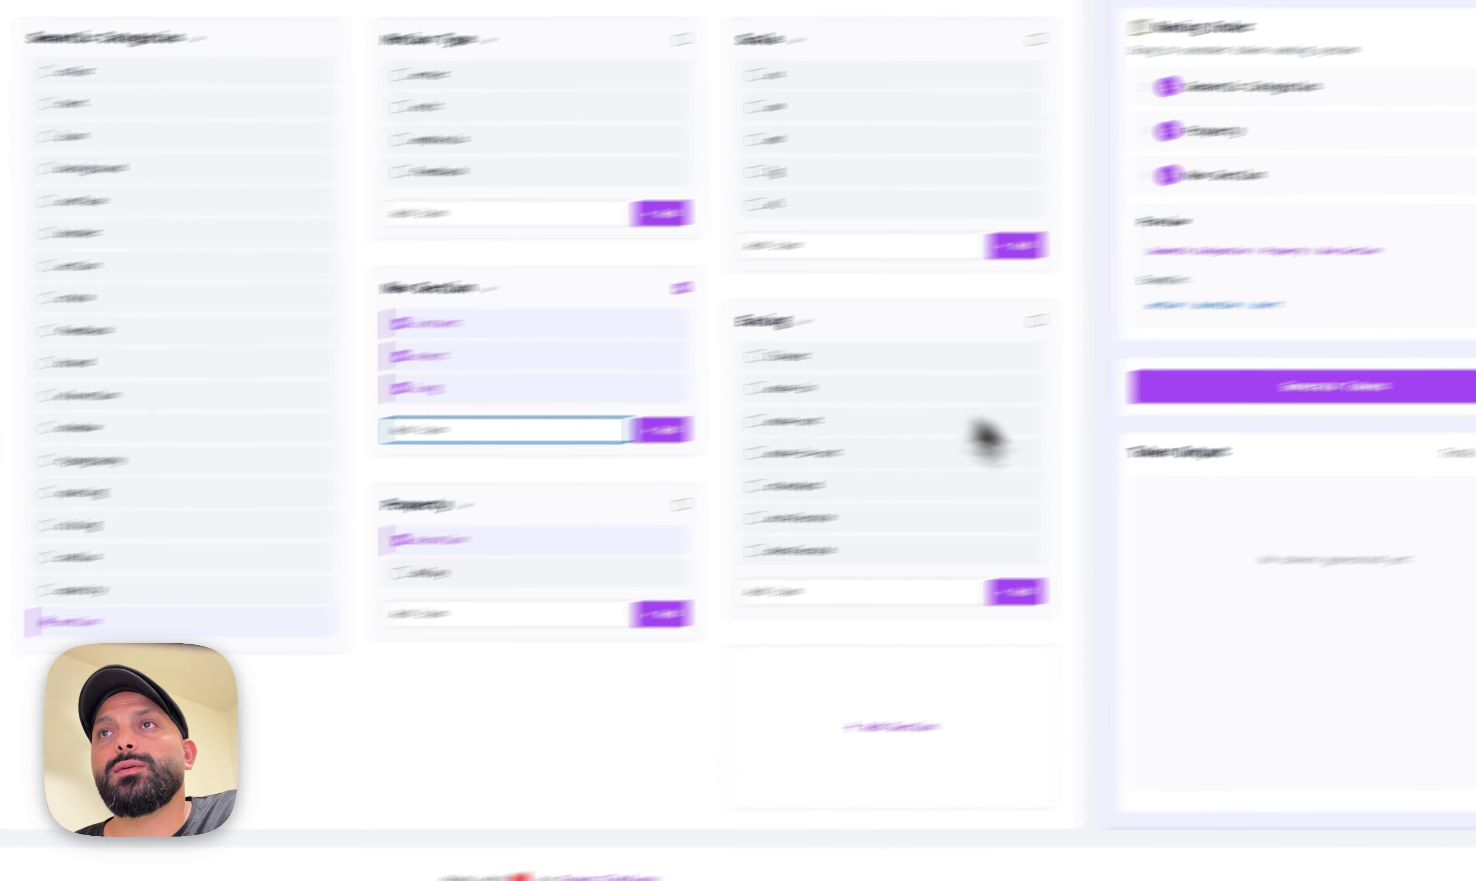
pyautogui.click(1324, 368)
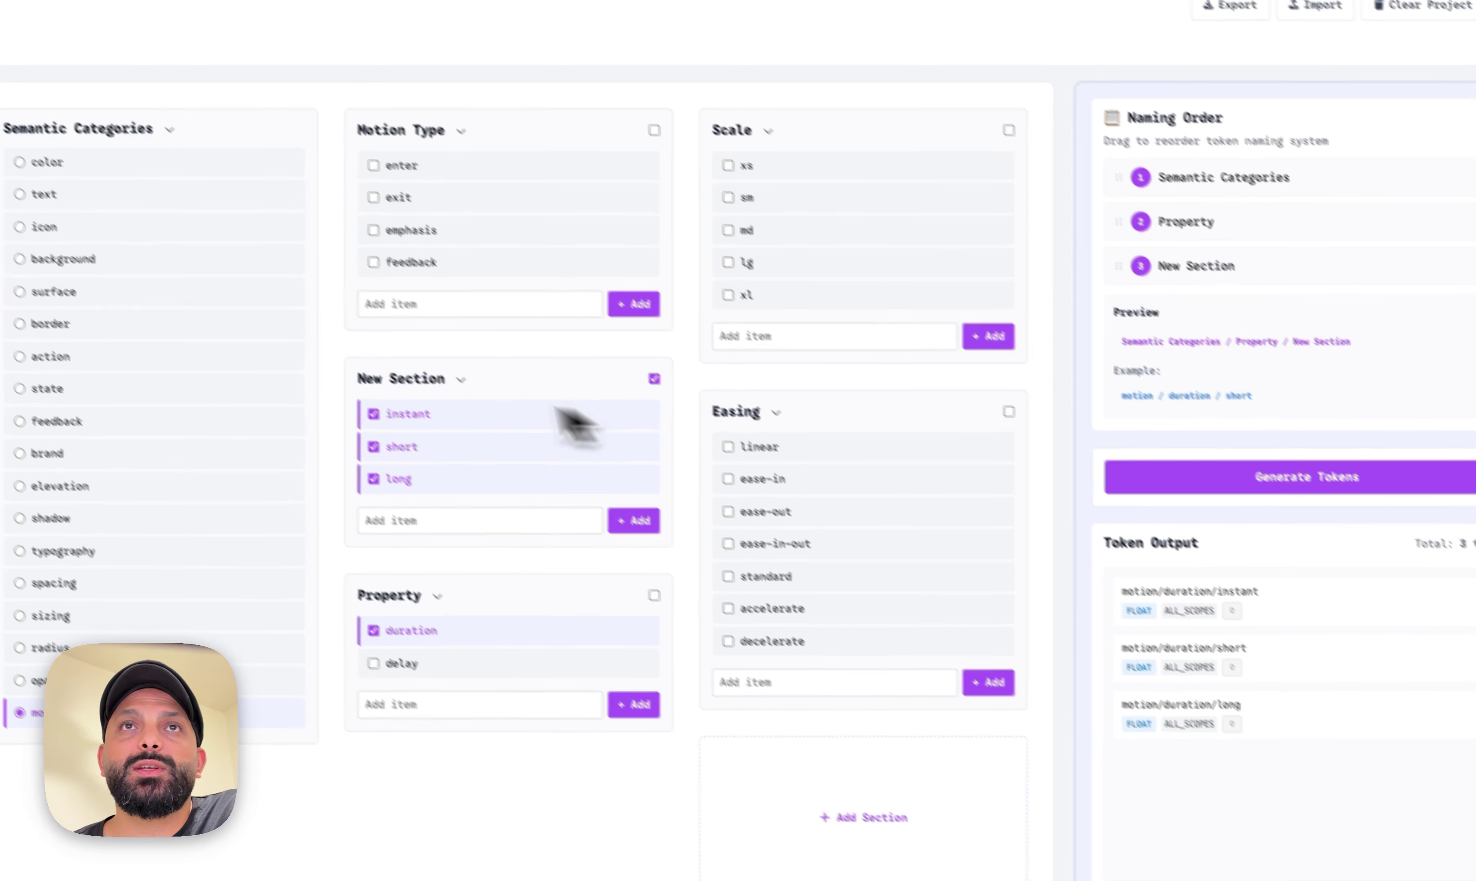
# - Rename the section containing instant, short and long to "new name"
pyautogui.doubleClick(403, 373)
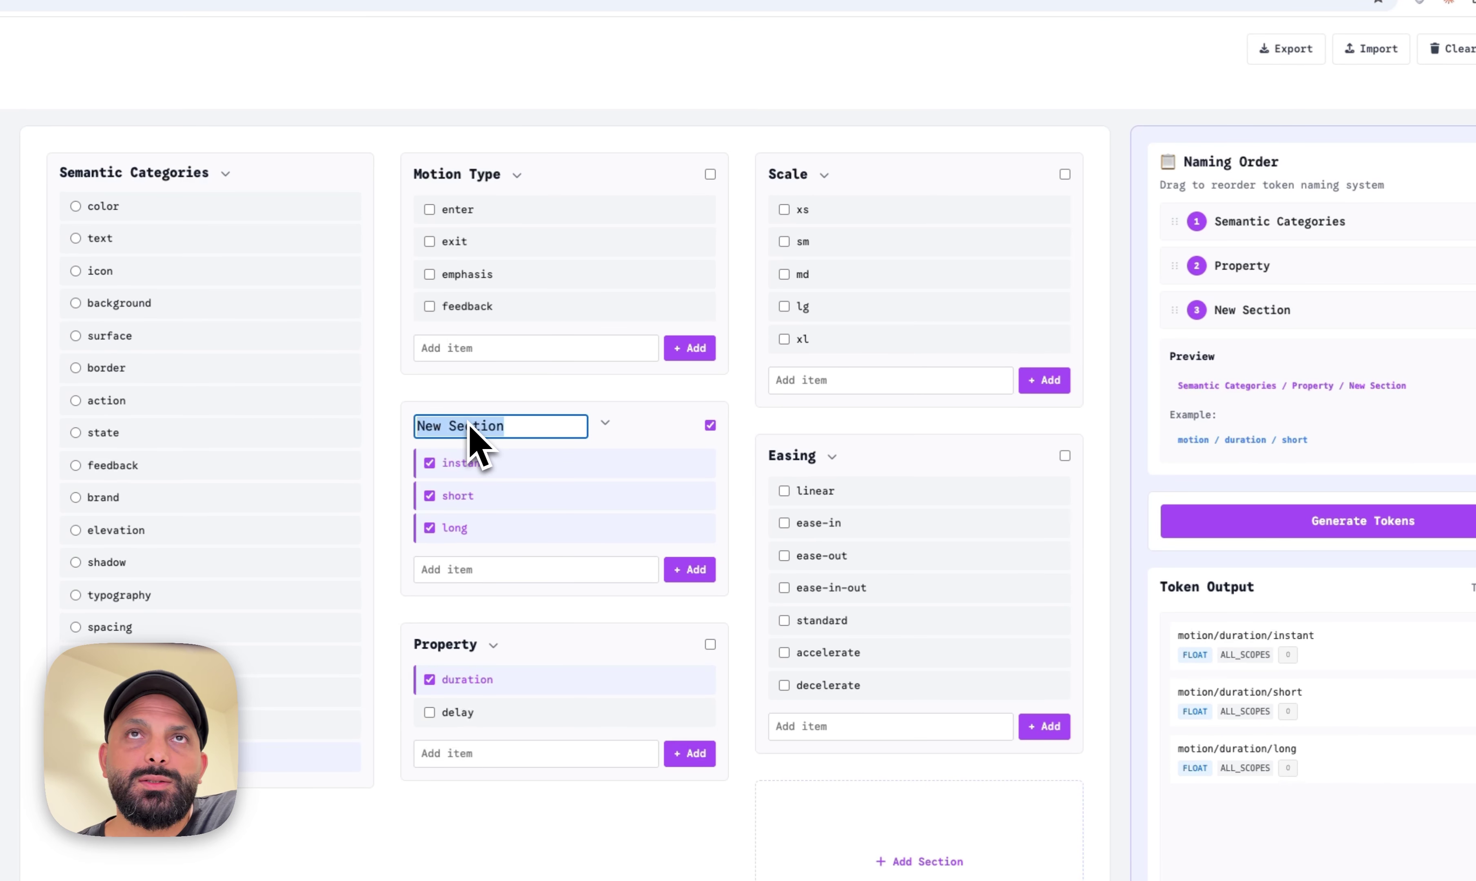
pyautogui.write('new na')
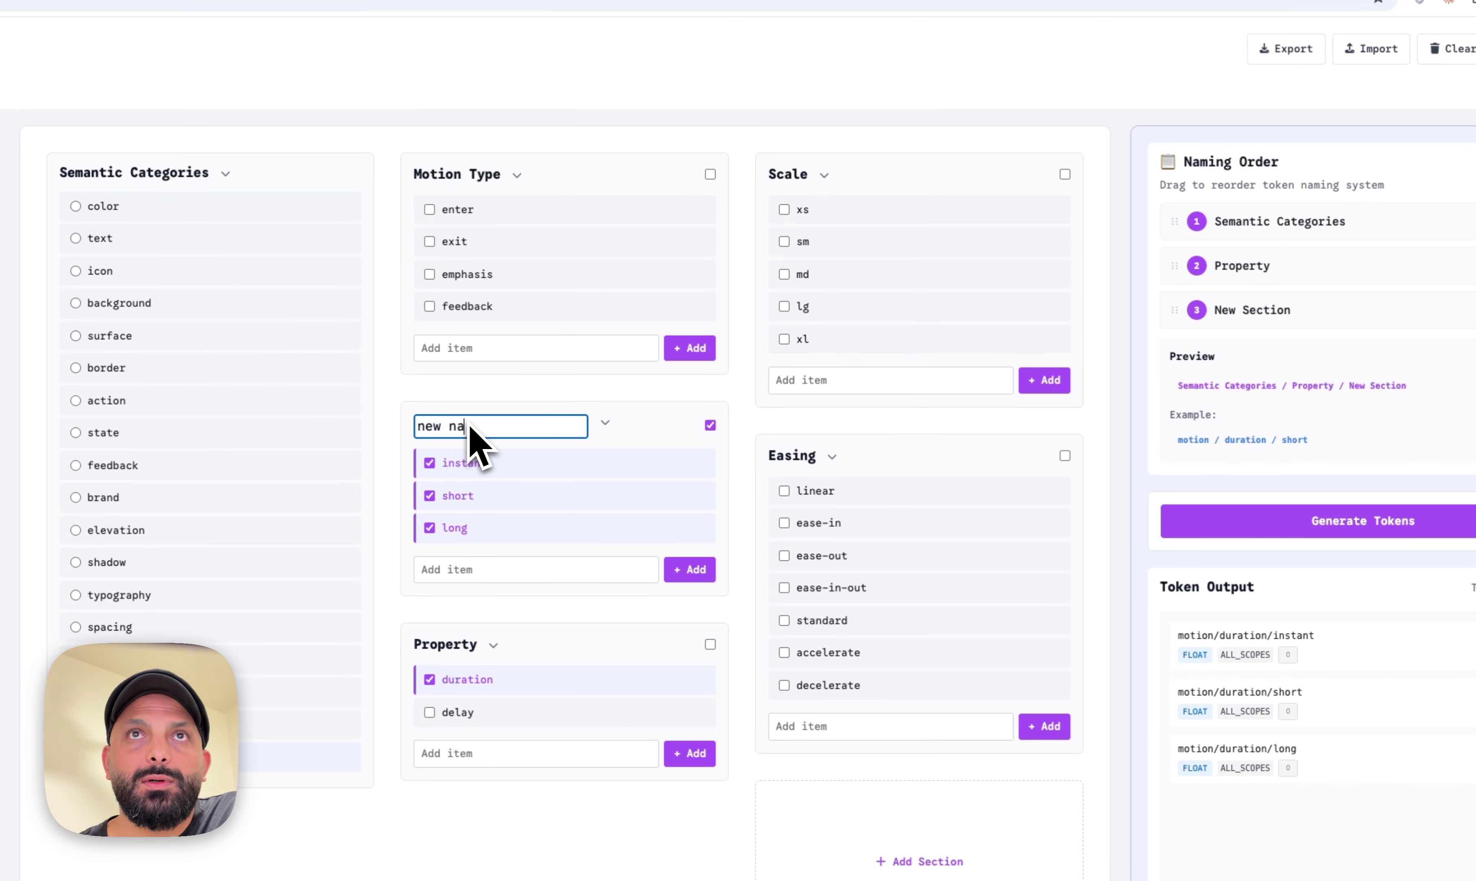
pyautogui.write('me')
pyautogui.press('Return')
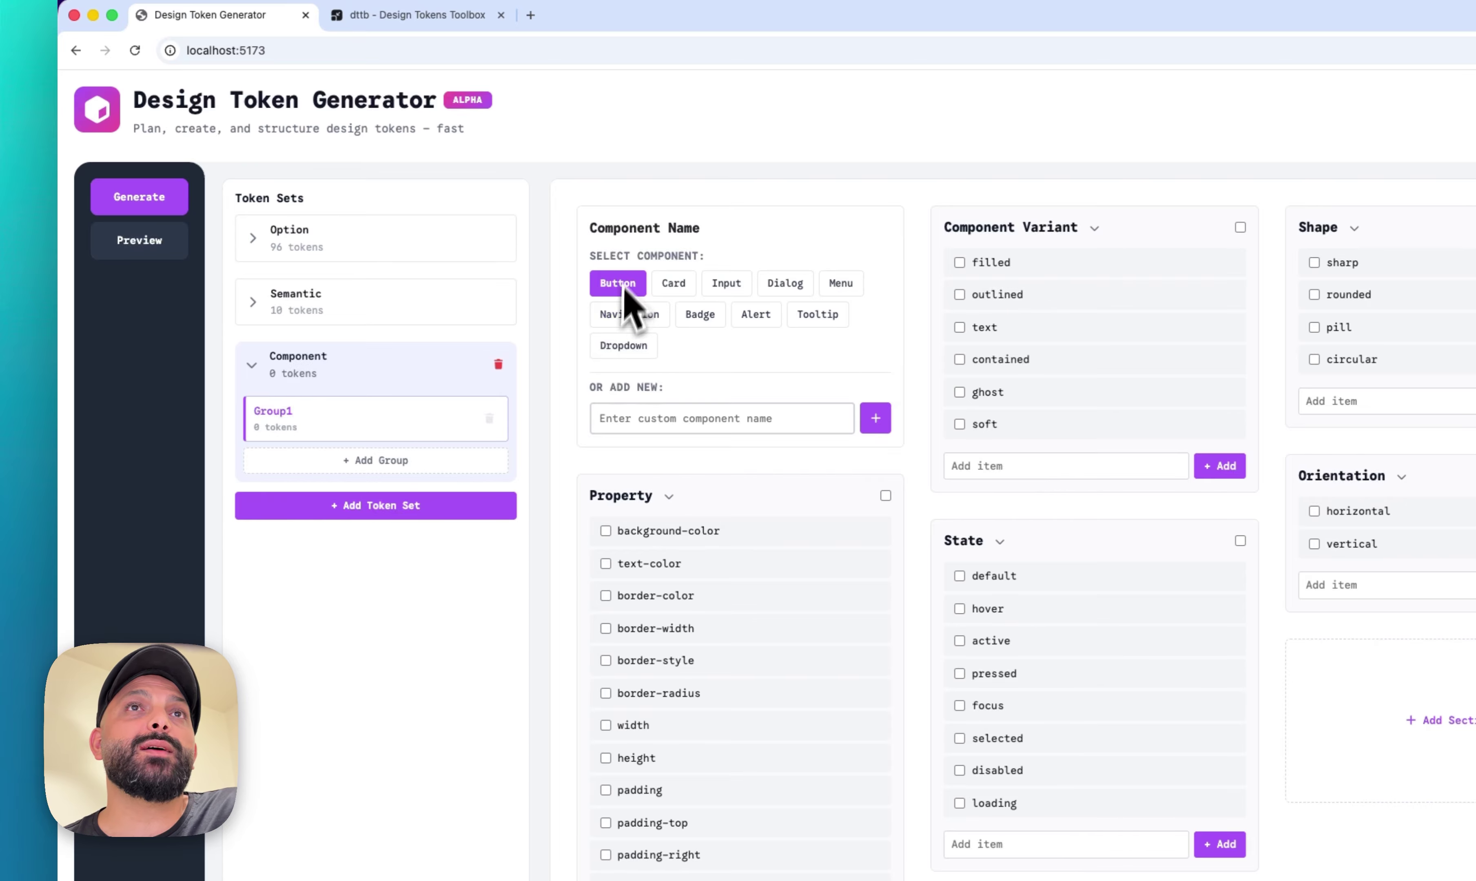
# - Add a custom component named chip to the Component set's component choices
pyautogui.click(662, 426)
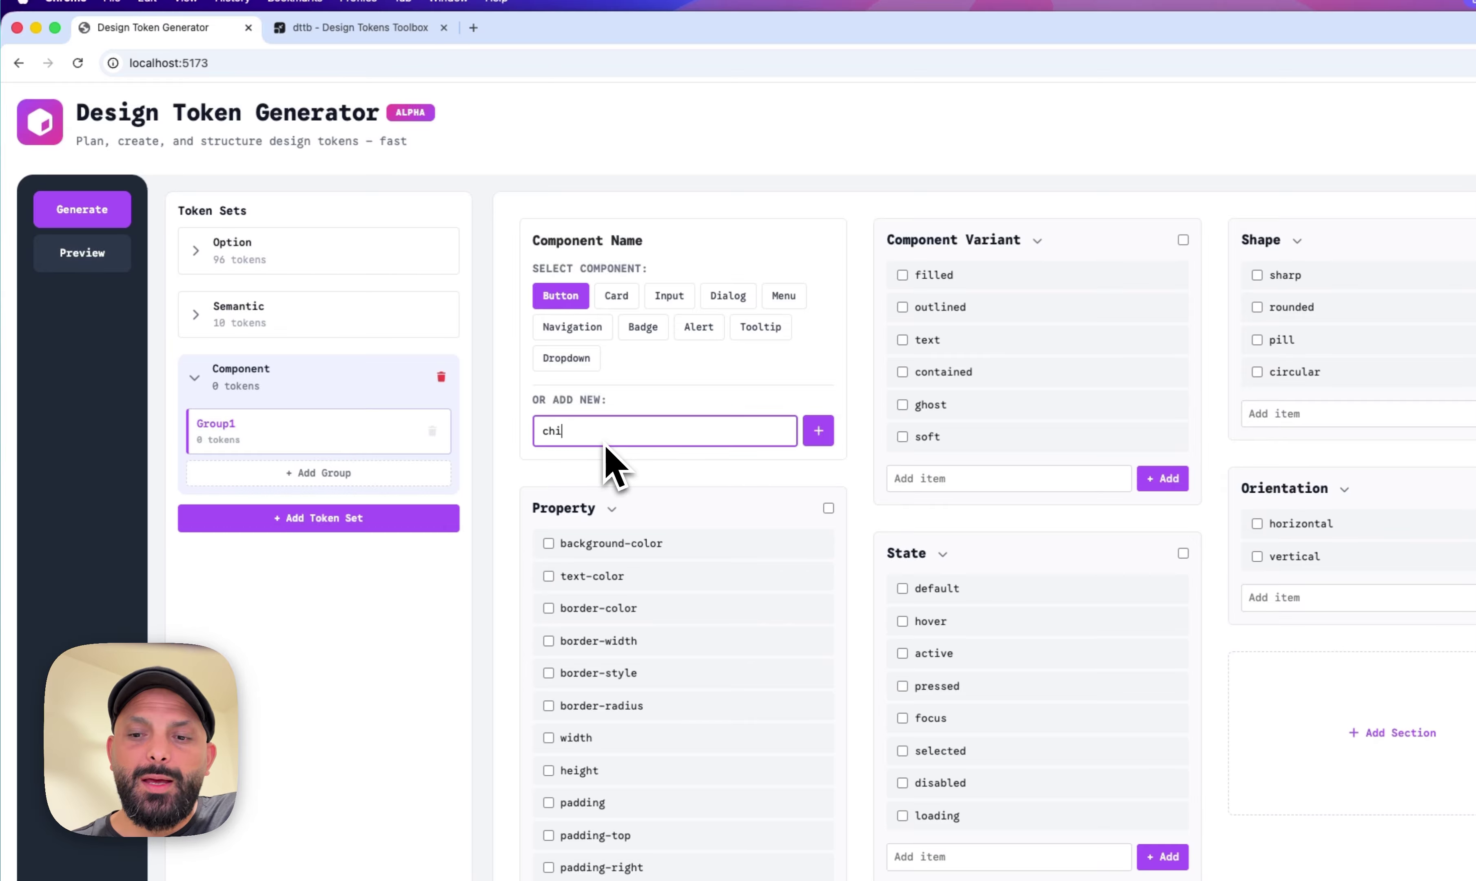
pyautogui.press('Return')
# - Select the Button component with the background-color, text-color and border-color properties, and include primary, secondary and tertiary in the Hierarchy section
pyautogui.click(560, 300)
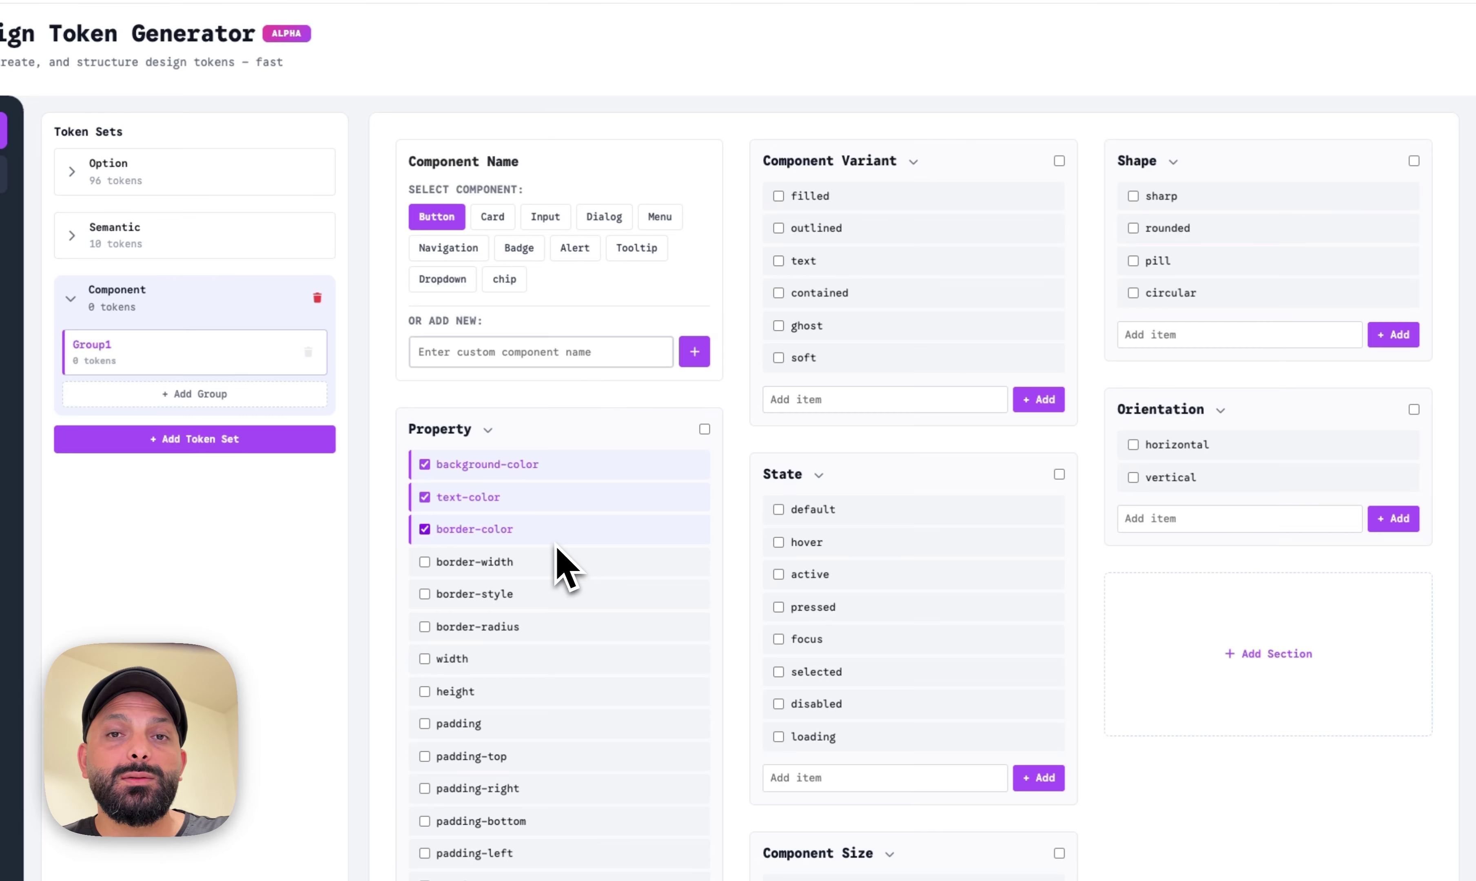
pyautogui.scroll(-5, 893, 559)
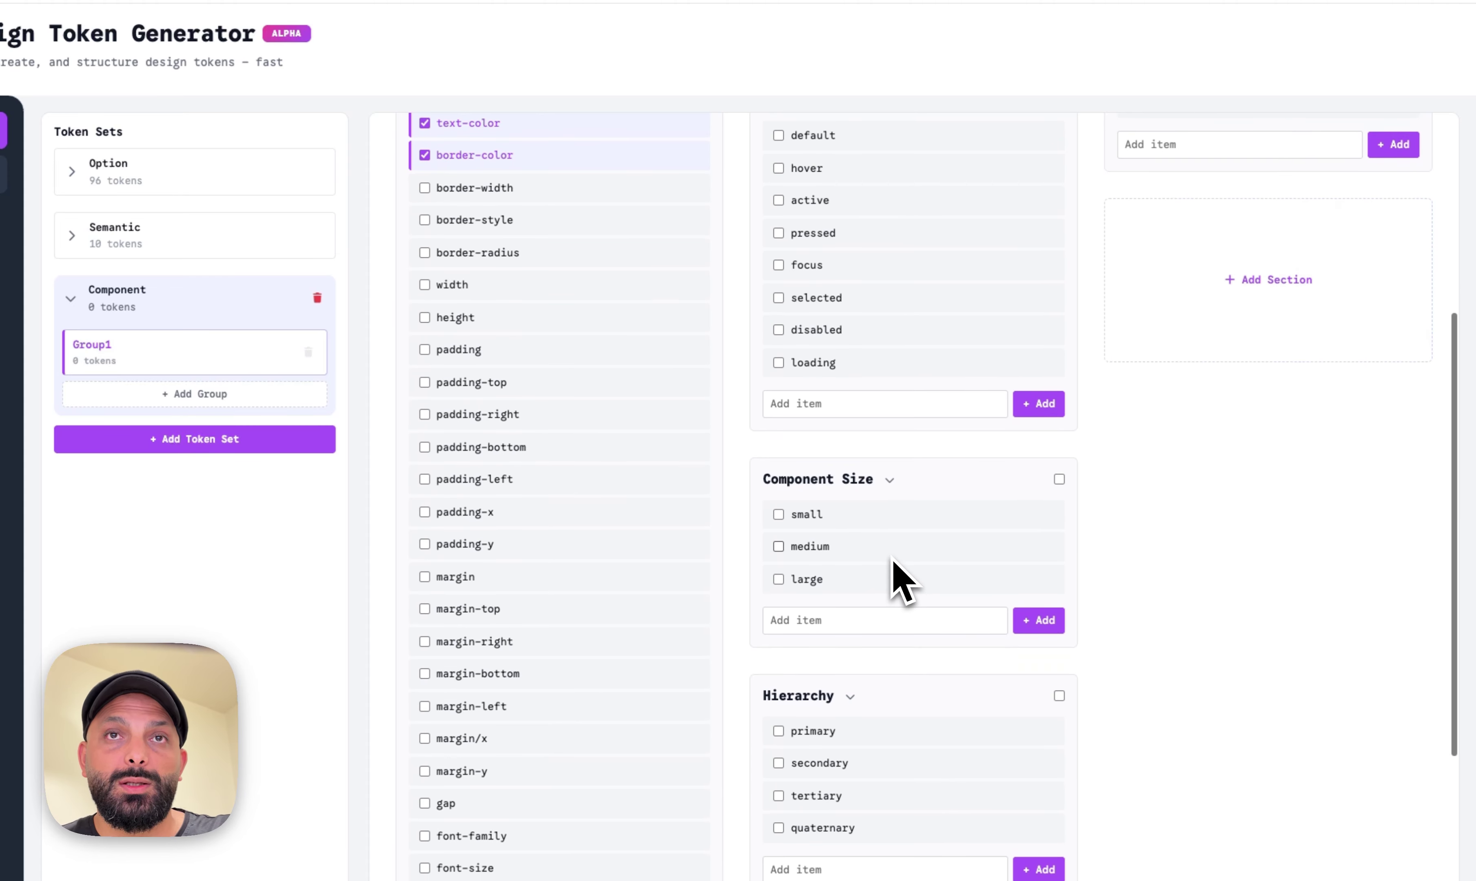
pyautogui.click(866, 603)
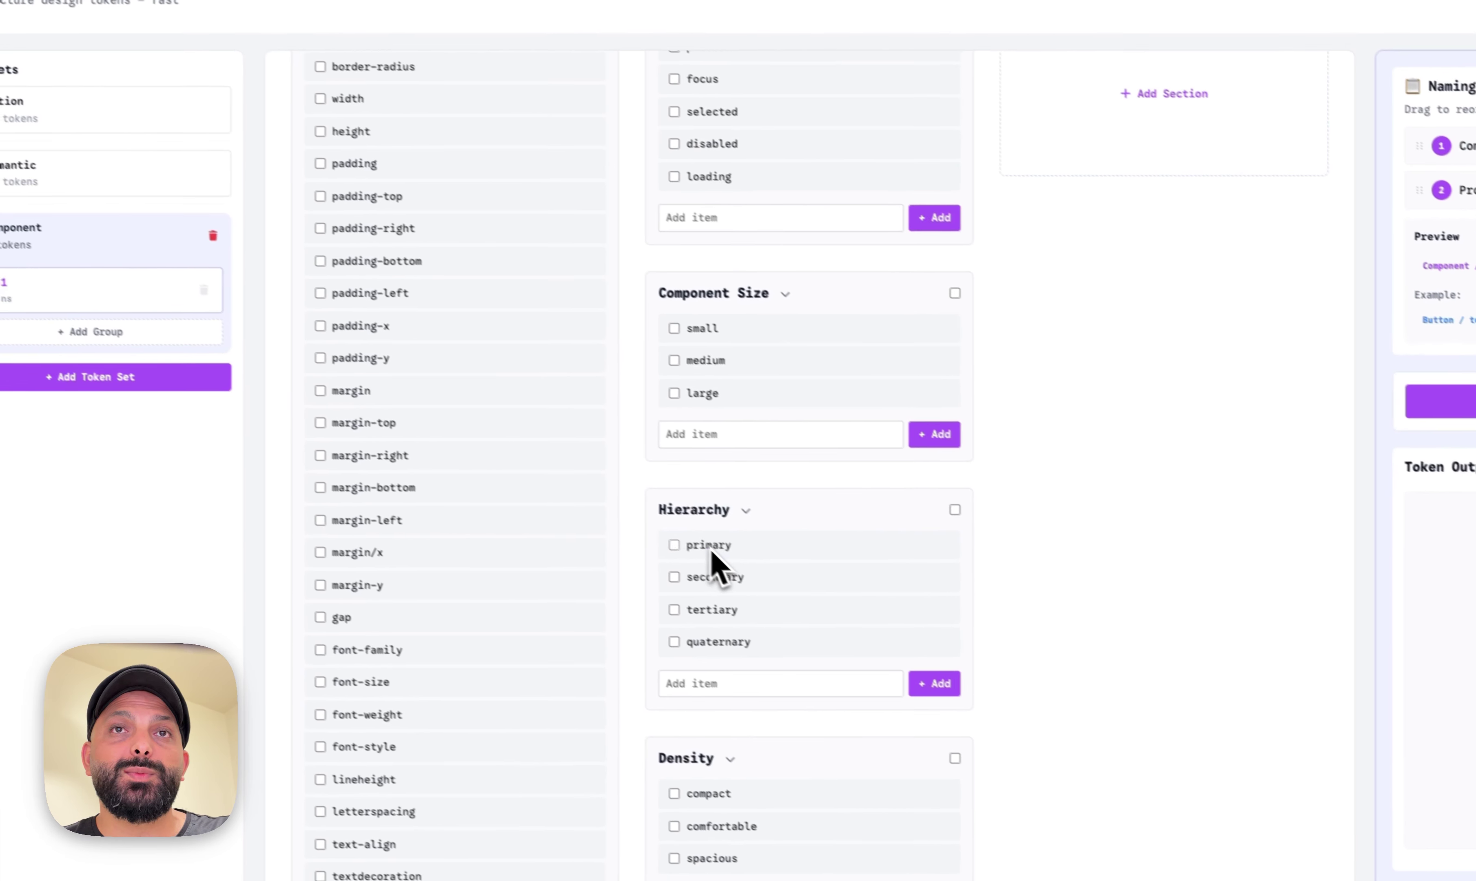
pyautogui.click(699, 603)
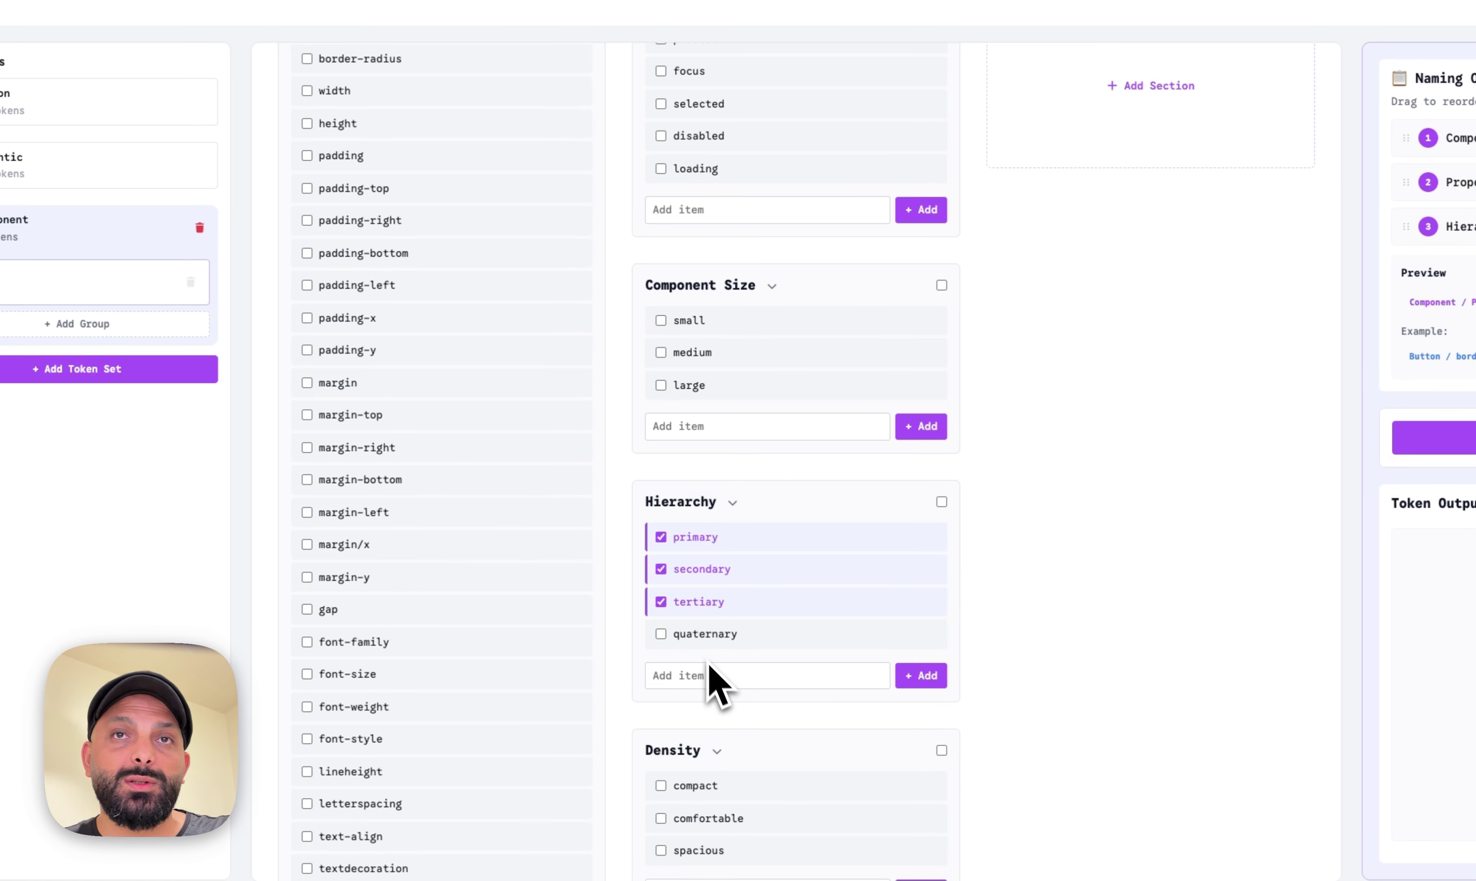
# - Include the default, hover, focus and disabled states, ordered before Property in the naming, and generate the button tokens
pyautogui.scroll(5, 728, 658)
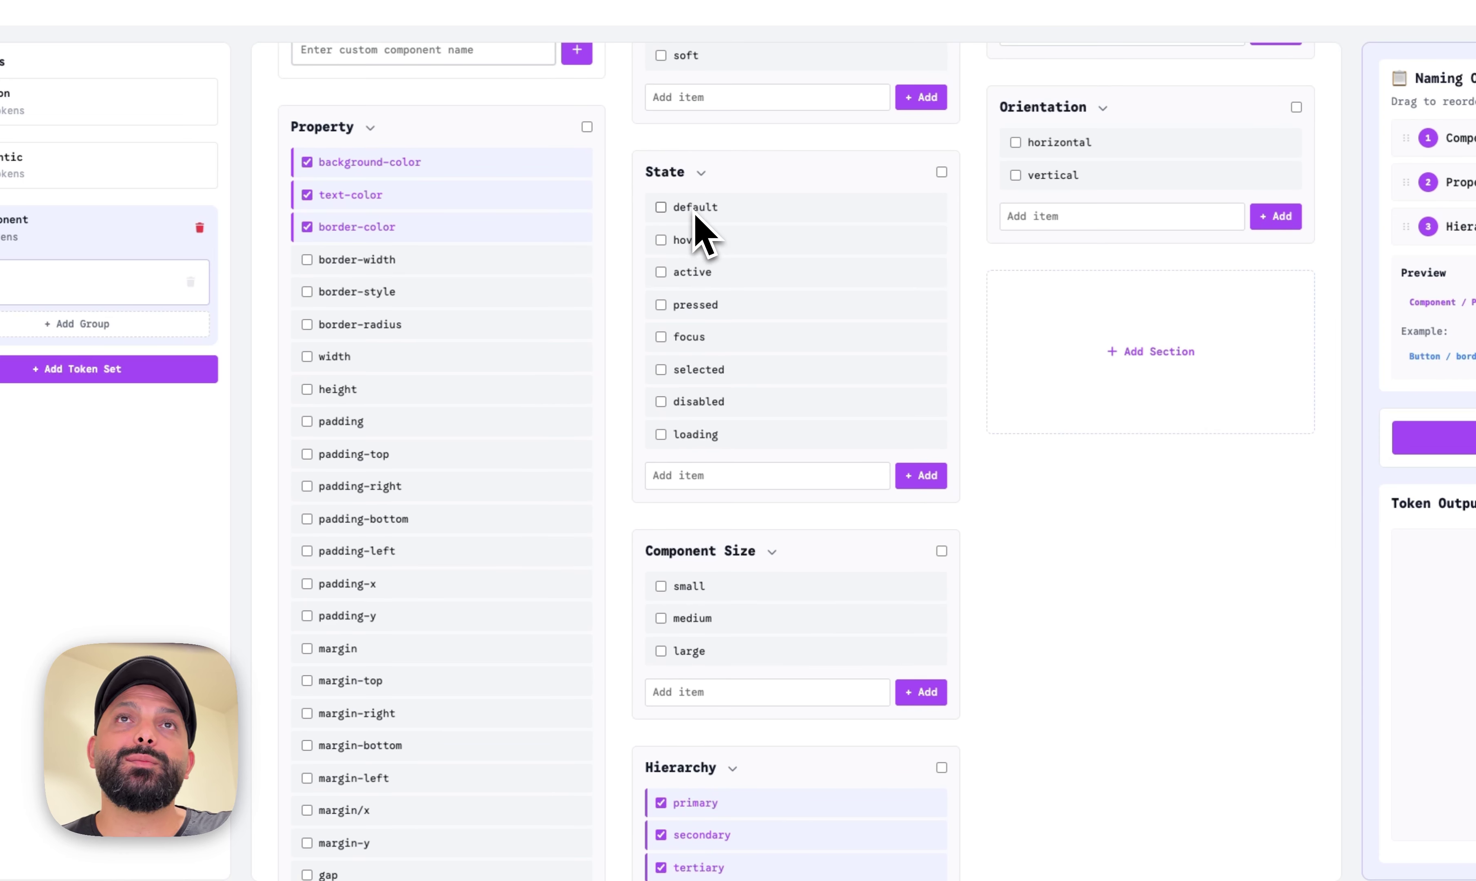
pyautogui.click(695, 209)
pyautogui.click(694, 241)
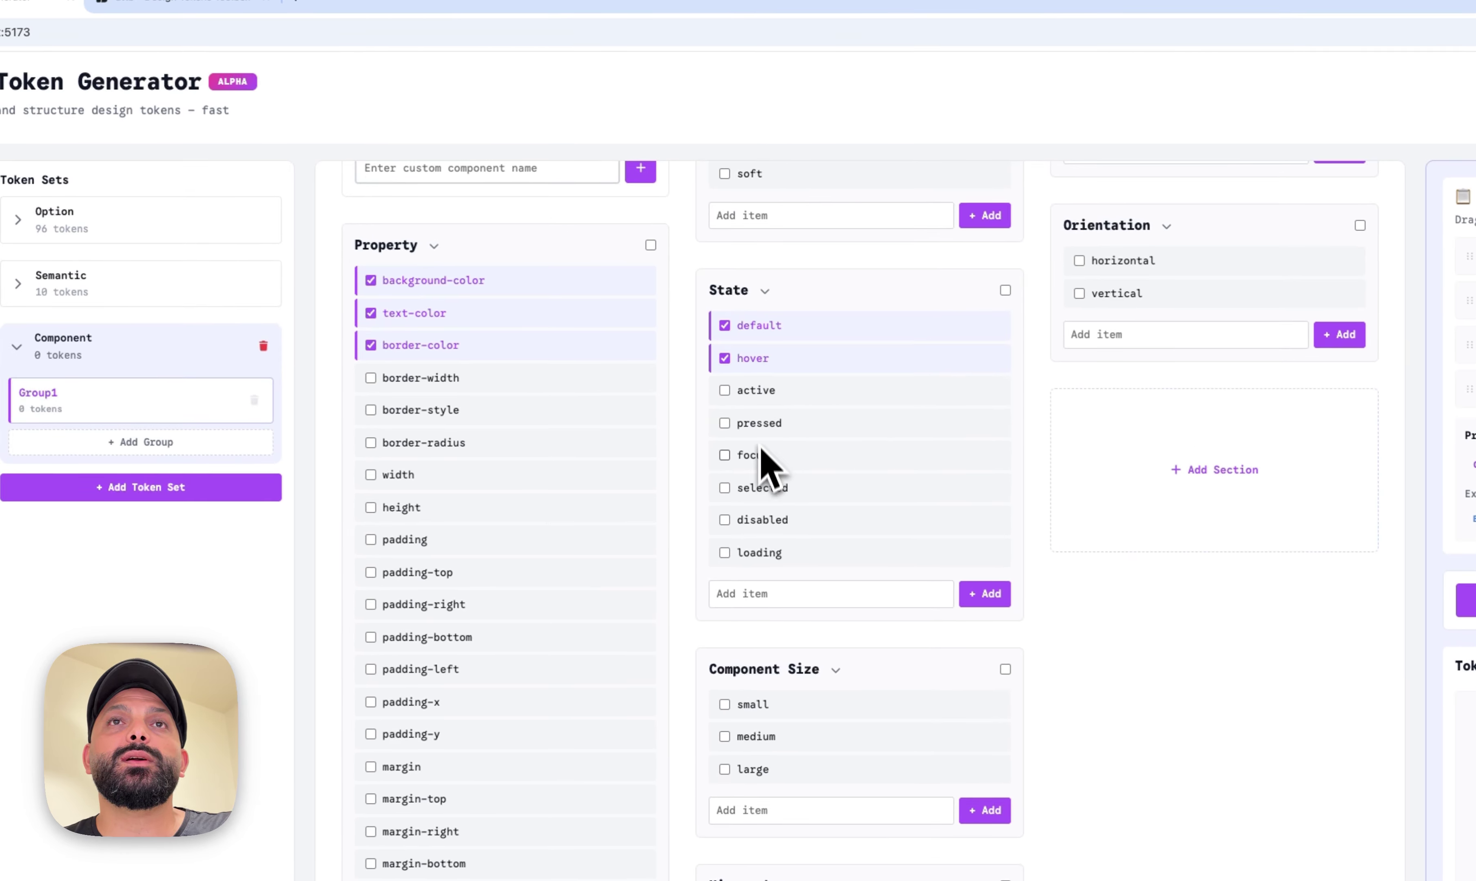
pyautogui.click(770, 520)
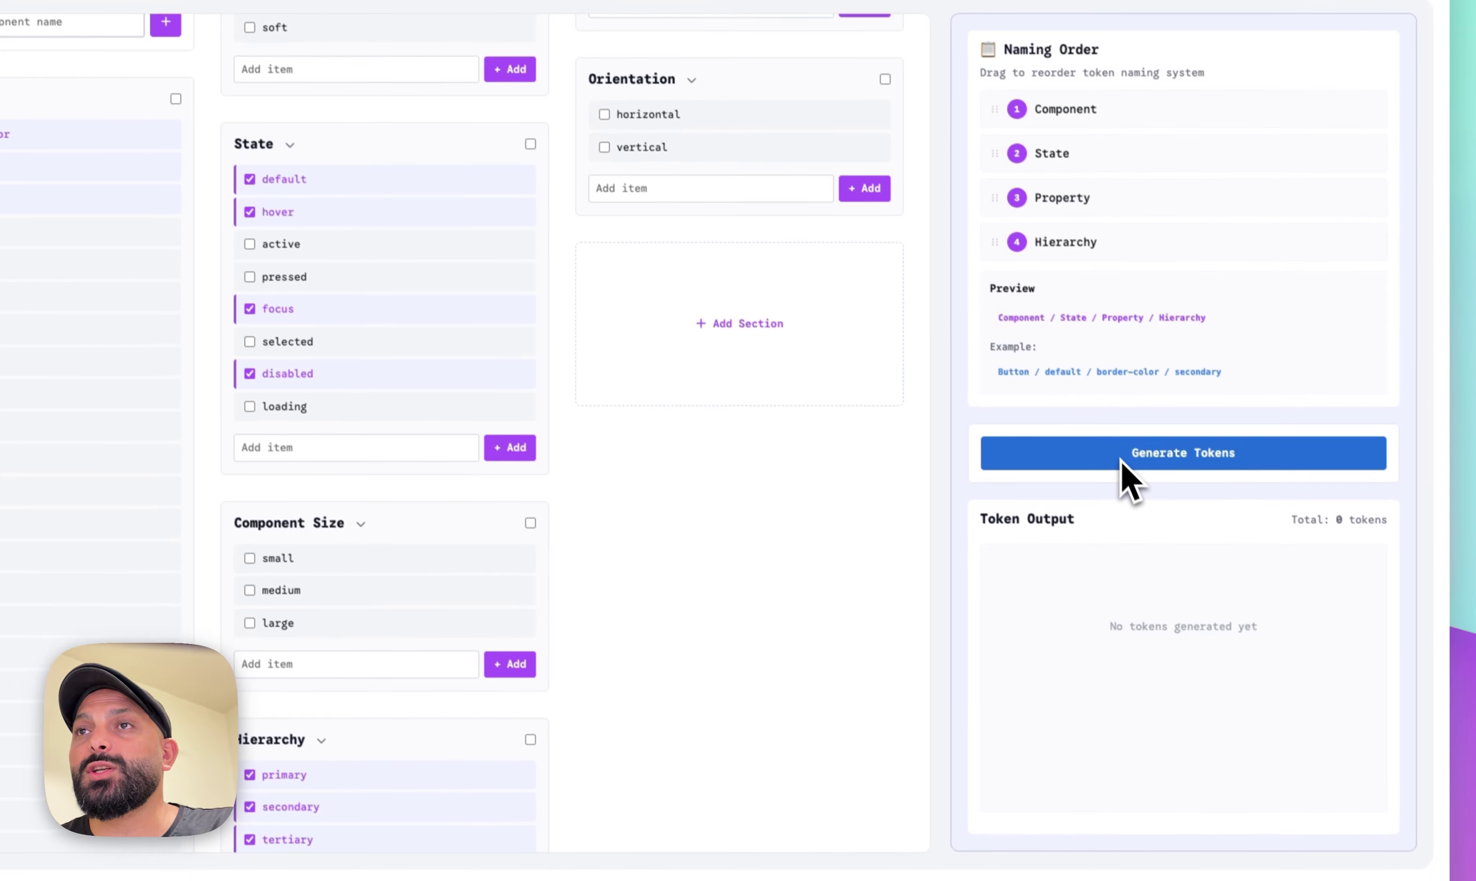
pyautogui.click(1121, 462)
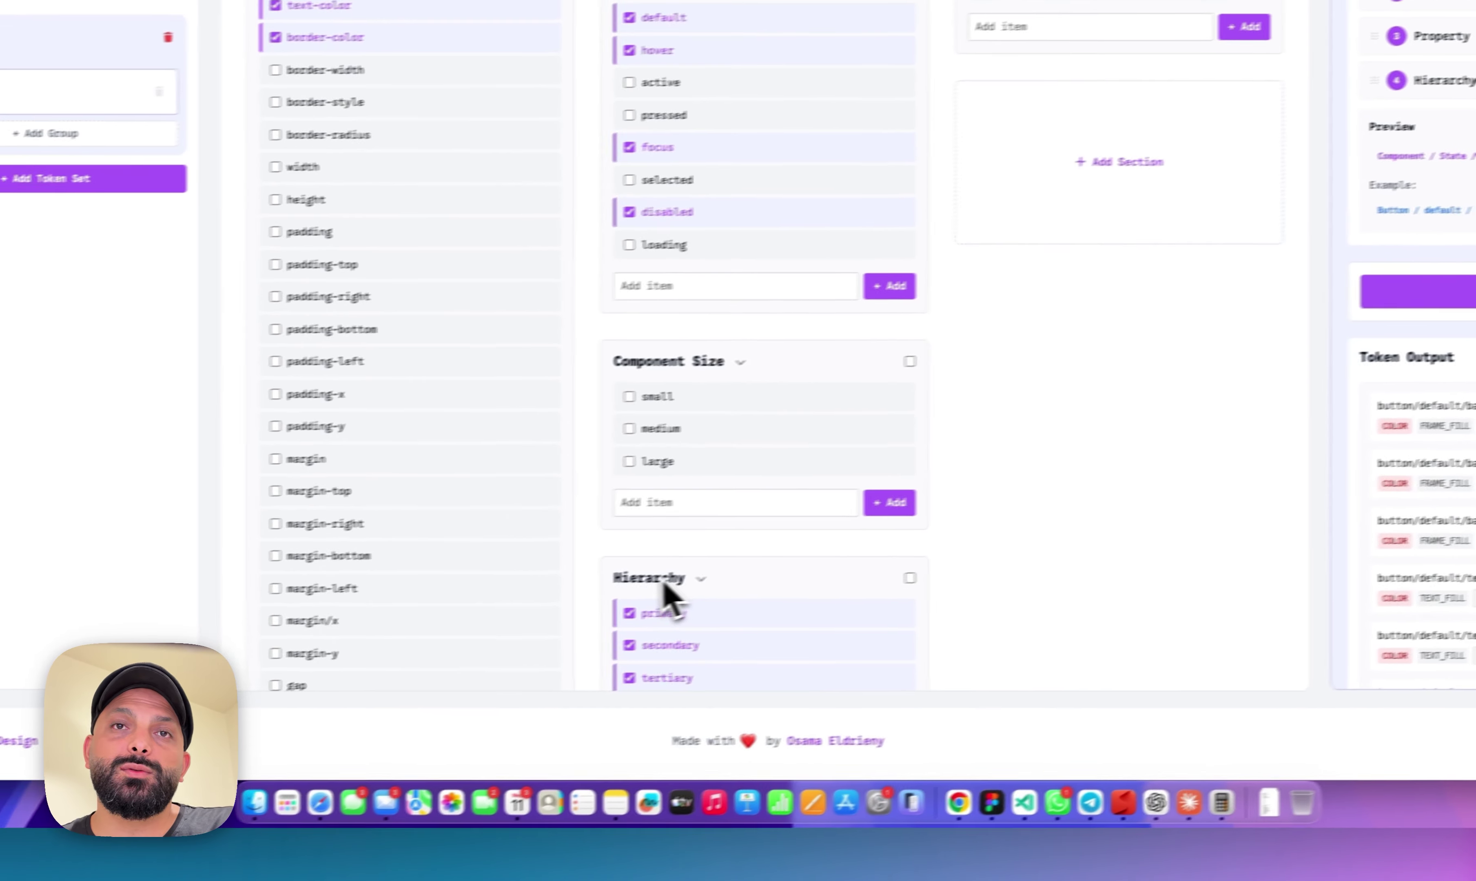
# - Rename the Hierarchy section to variant
pyautogui.click(282, 734)
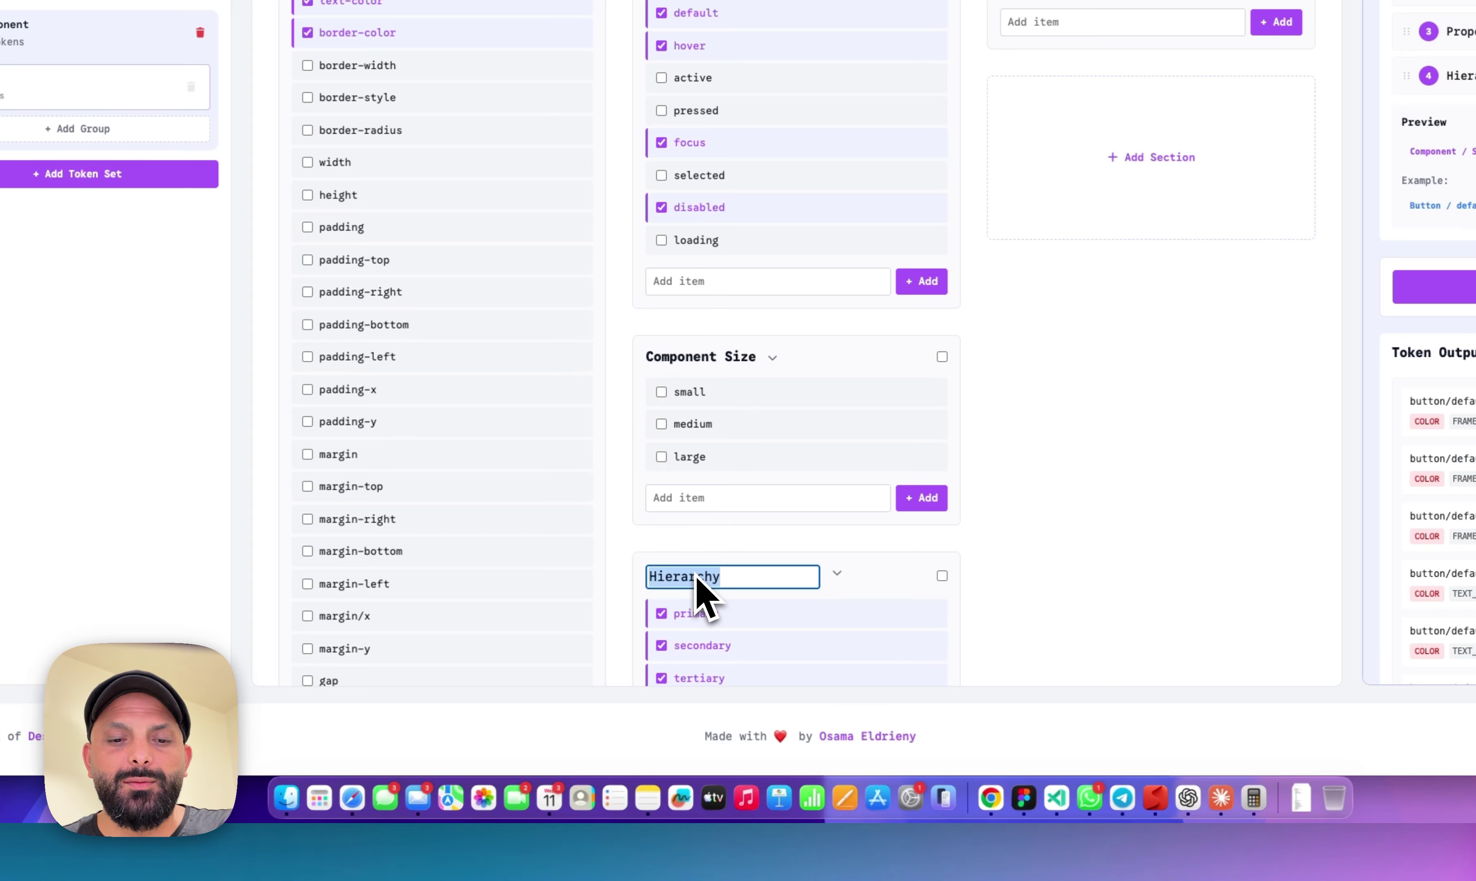
pyautogui.write('v')
pyautogui.write('arin')
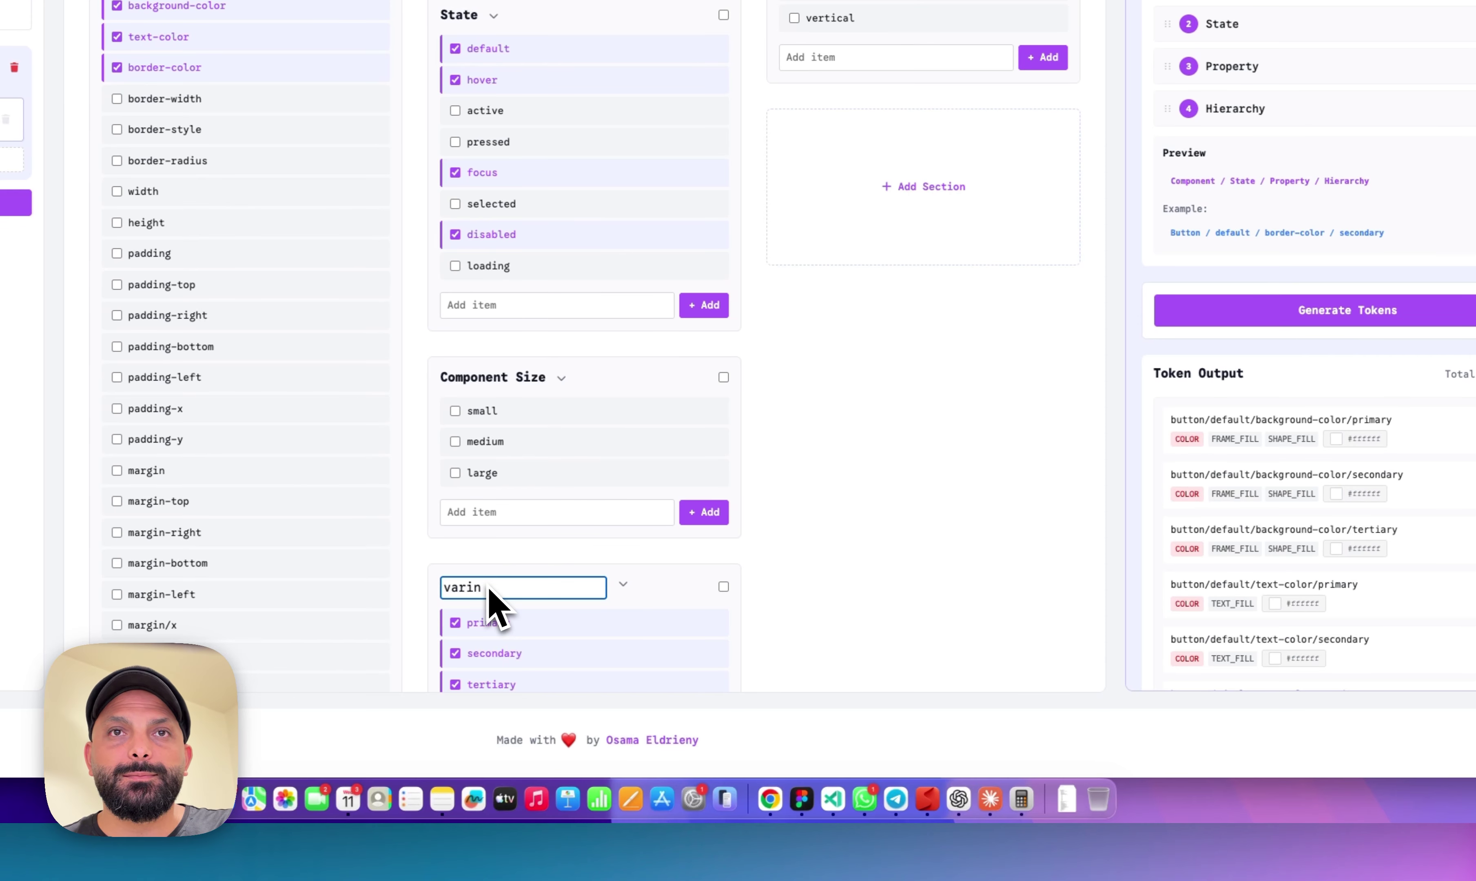
pyautogui.write('nt')
pyautogui.press('Return')
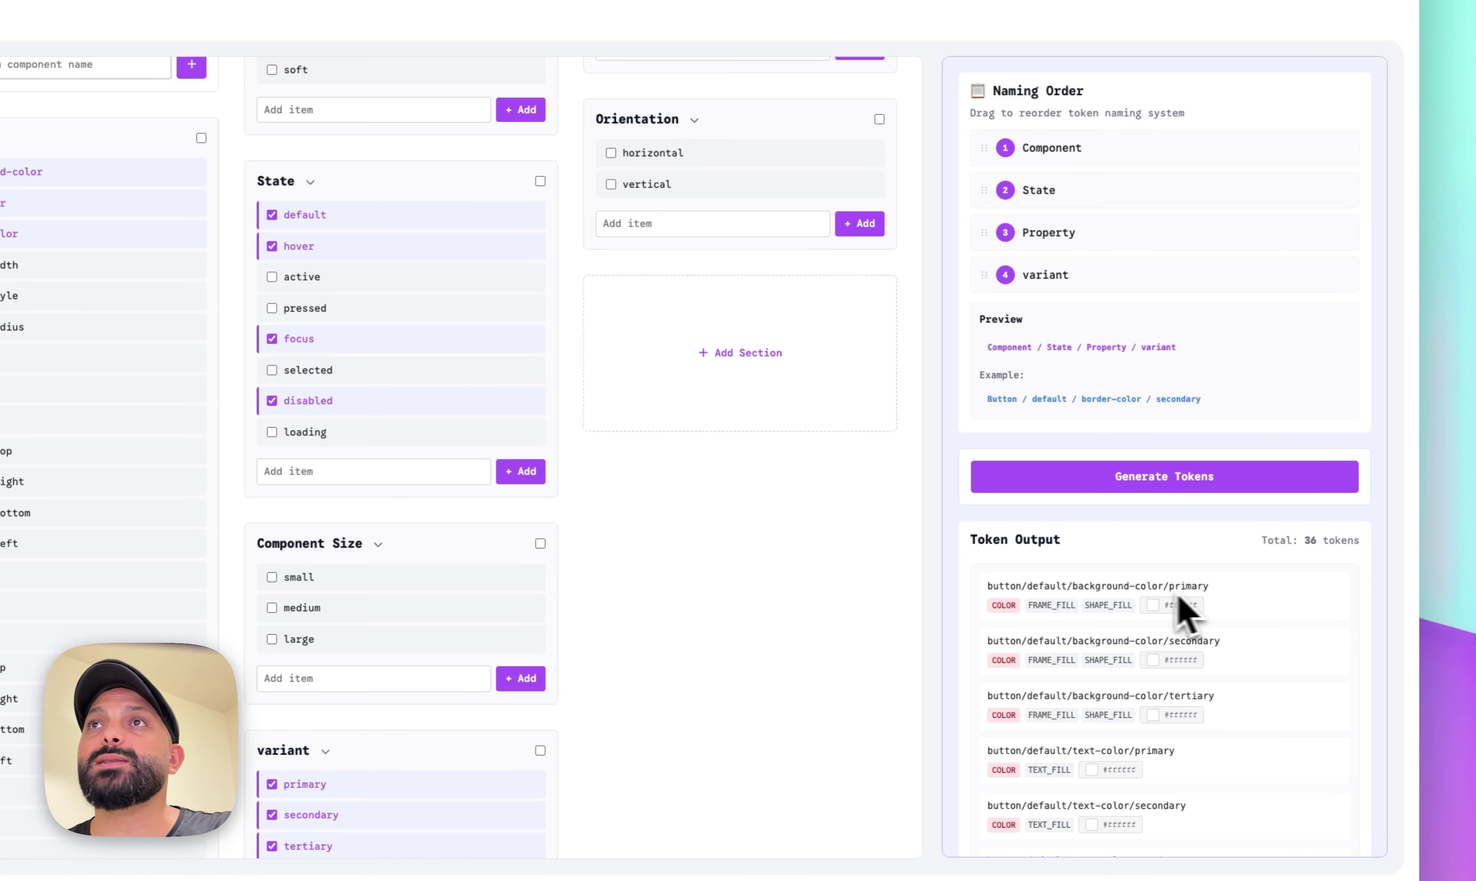
# - Move variant directly after Component in the naming order and regenerate the button tokens
pyautogui.moveTo(1057, 284); pyautogui.dragTo(1072, 224)
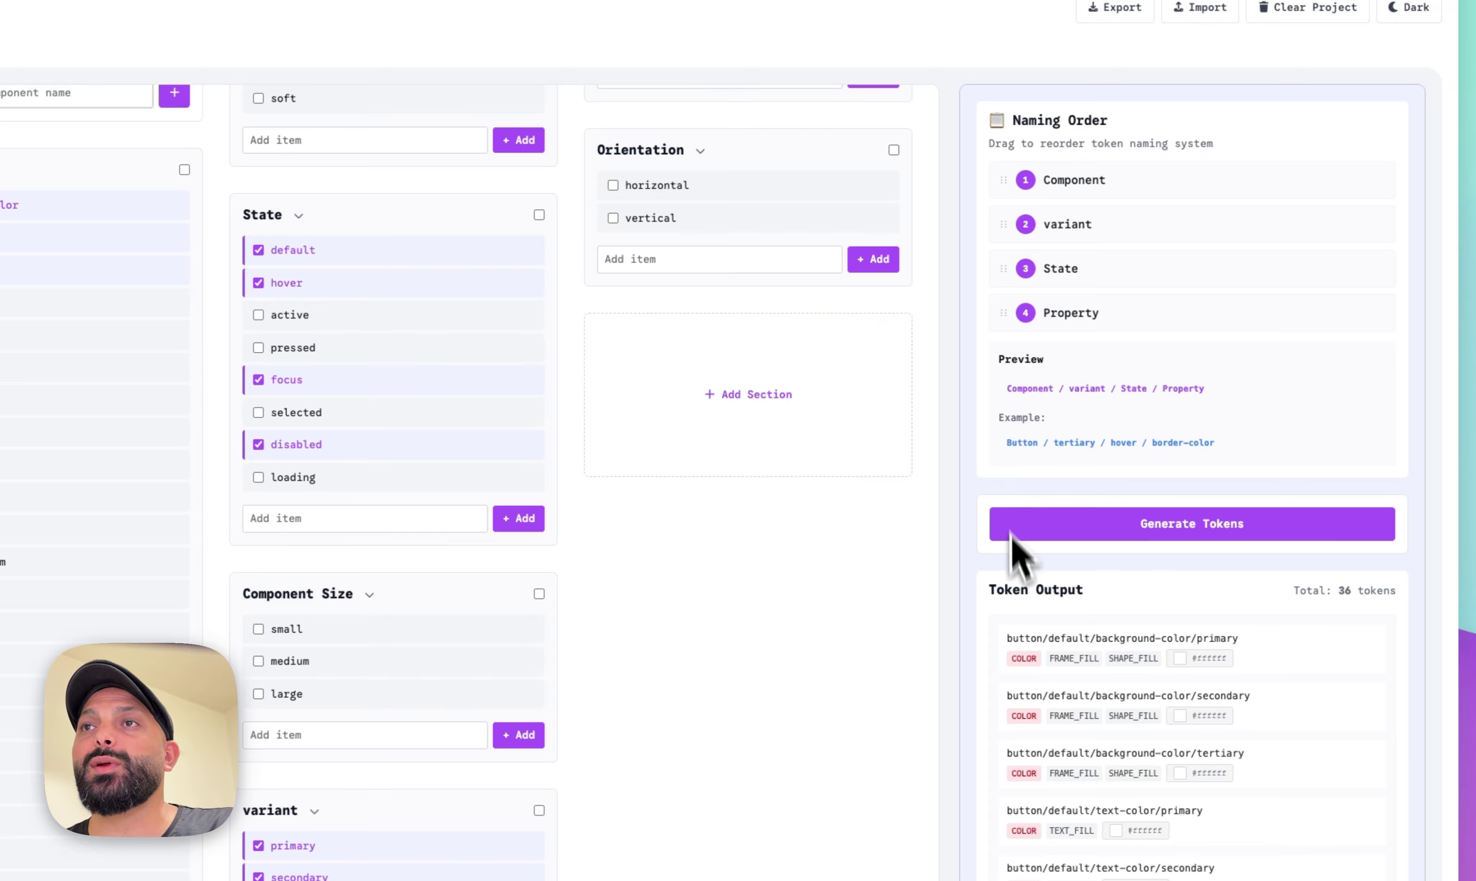
pyautogui.click(1072, 523)
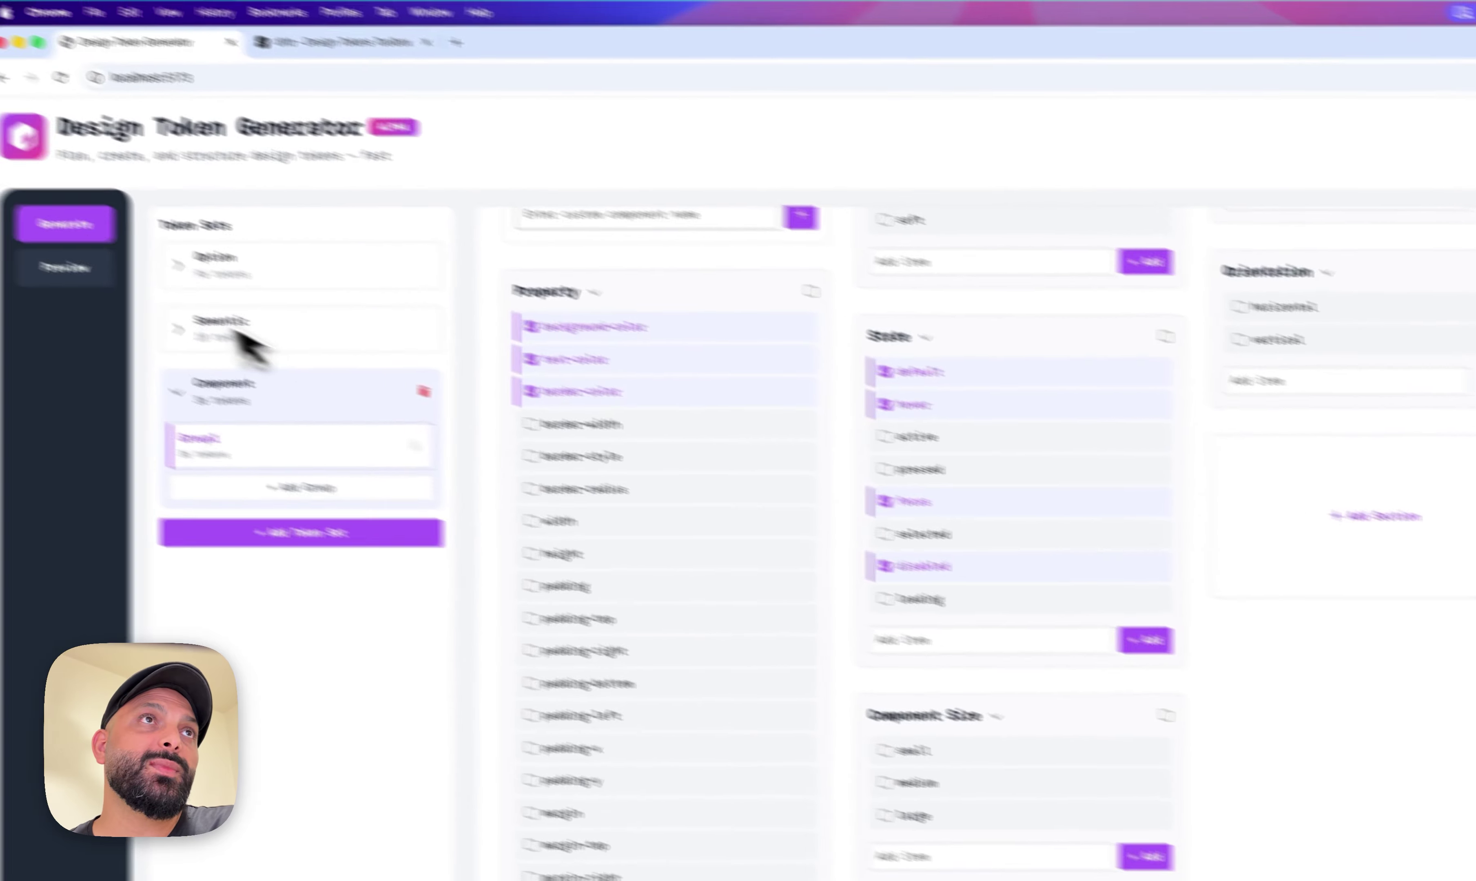
# - Preview the Component set's button tokens, examining the default, disabled, focus and hover states under primary
pyautogui.click(161, 306)
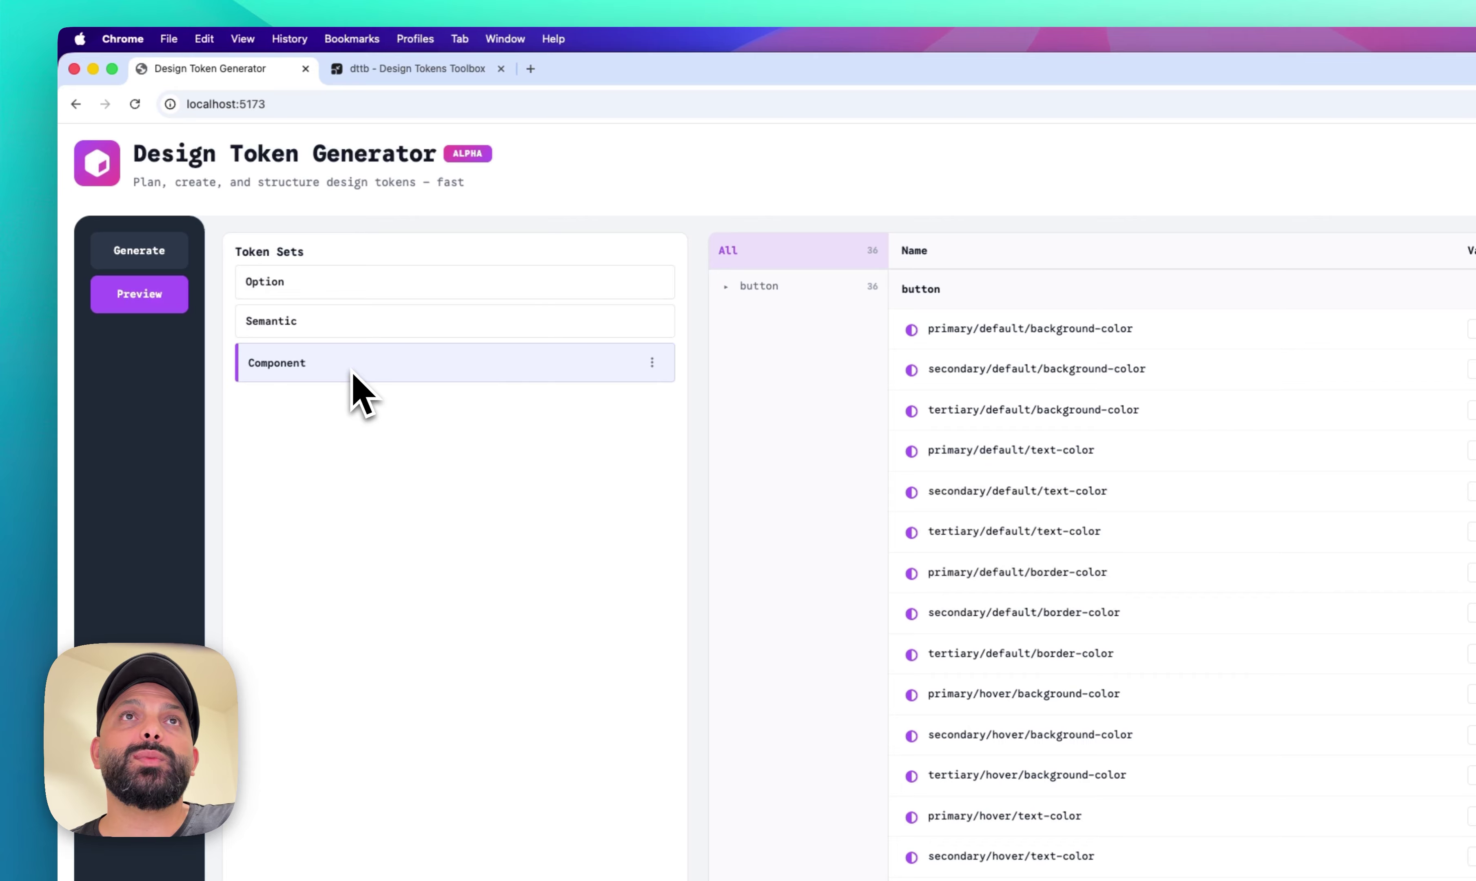
pyautogui.click(723, 290)
pyautogui.click(768, 321)
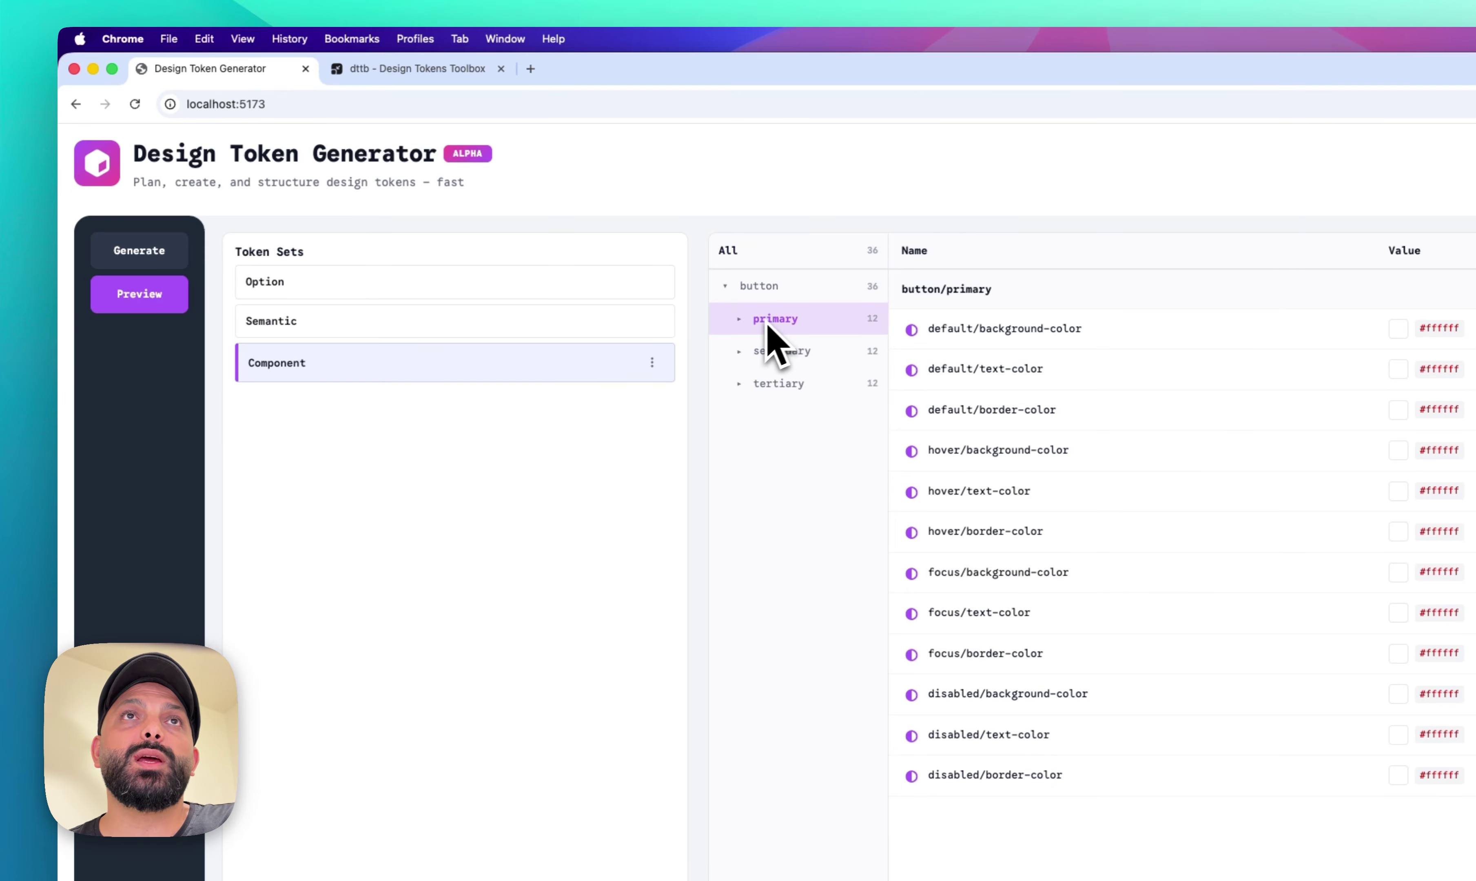
pyautogui.click(754, 327)
pyautogui.click(788, 354)
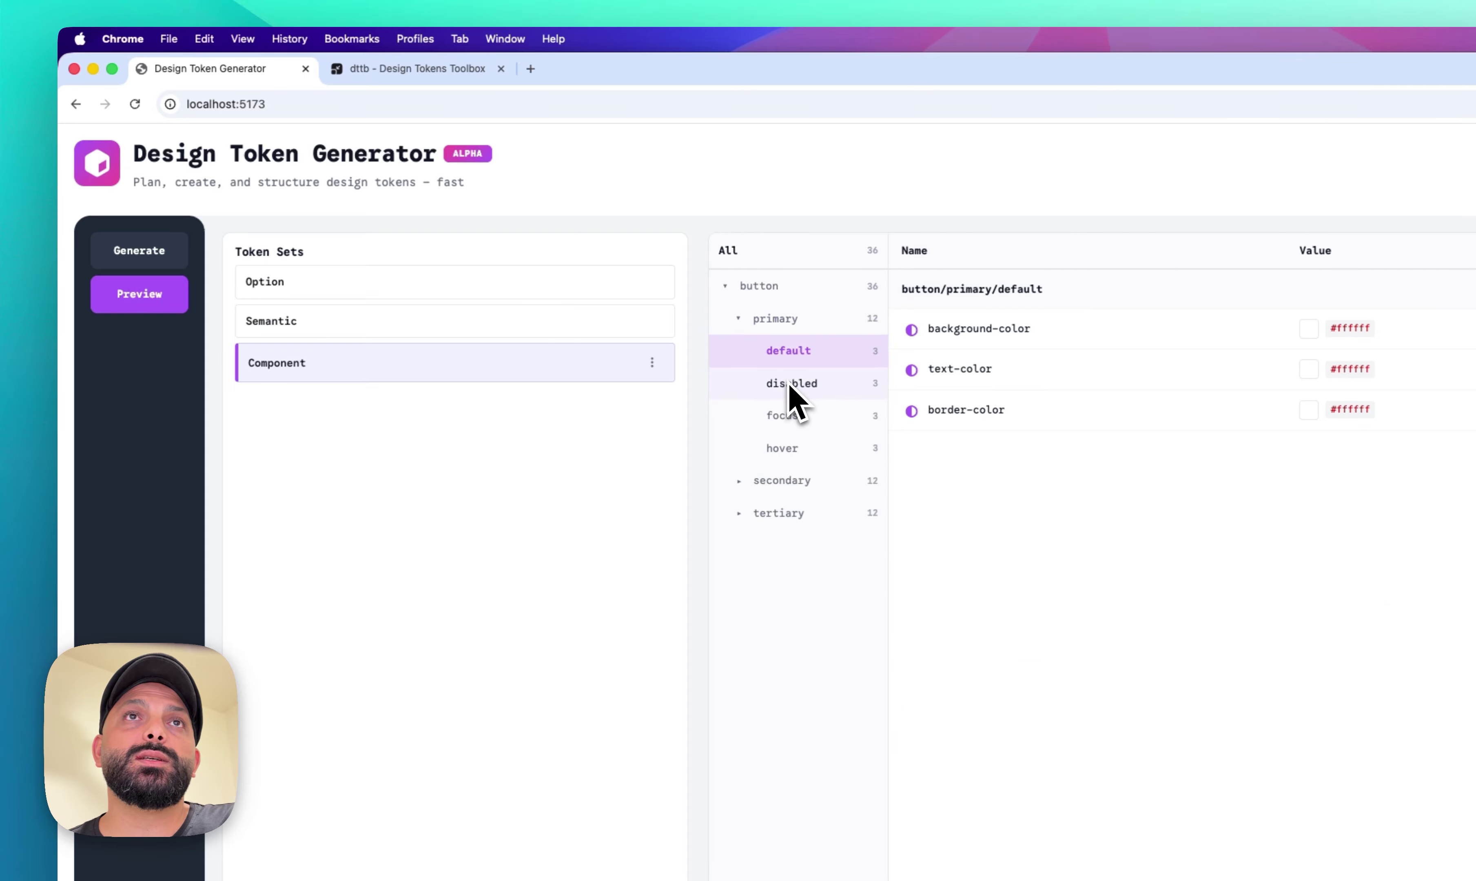
pyautogui.click(790, 386)
pyautogui.click(790, 419)
pyautogui.click(799, 450)
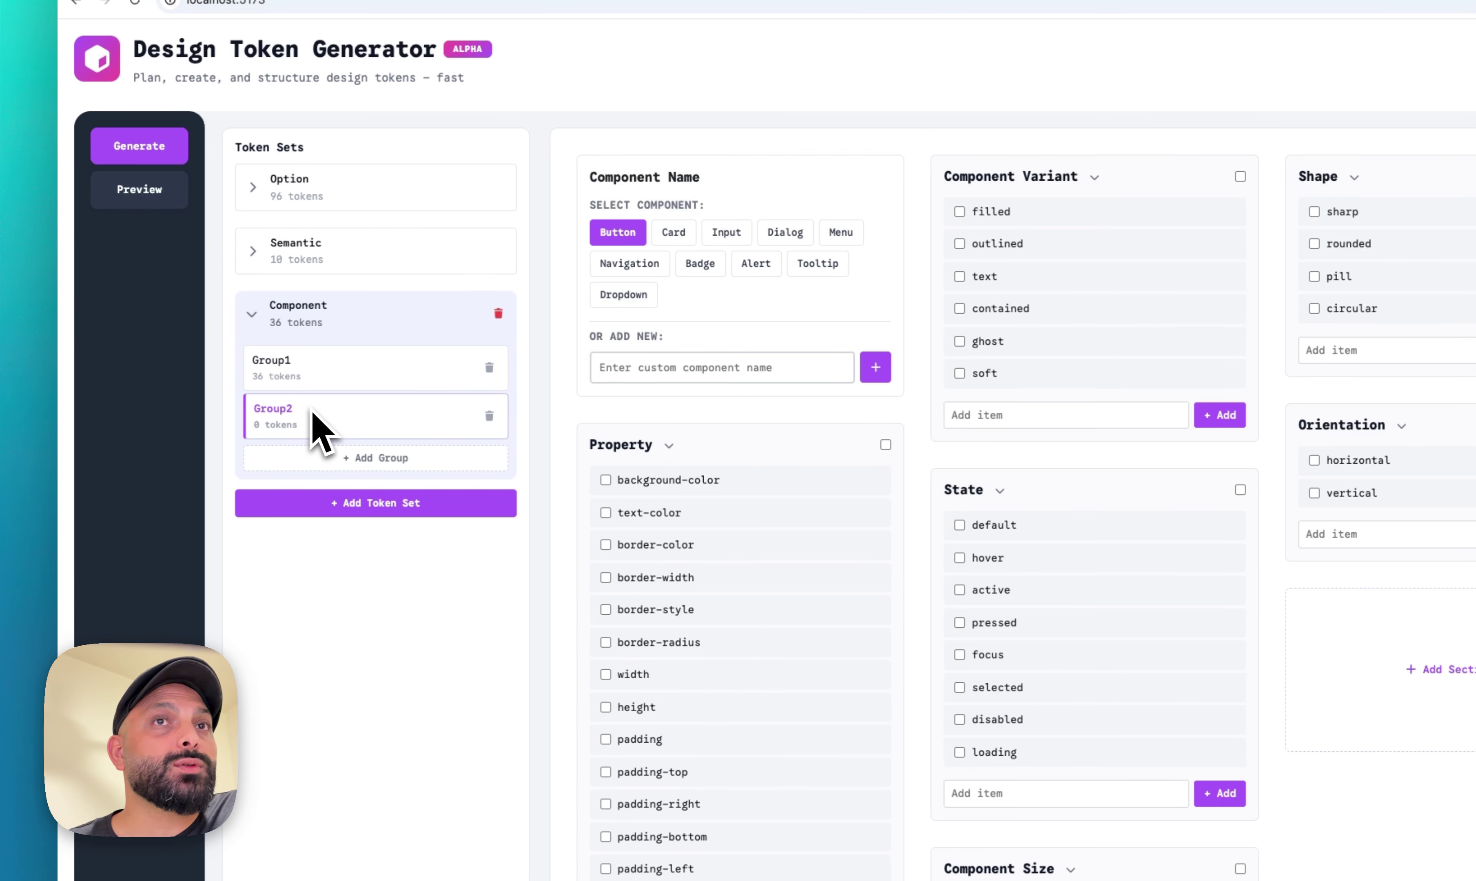
# - Include the padding-x, padding-y, border-radius and font-size properties in the Component set's Group2
pyautogui.scroll(-3, 713, 479)
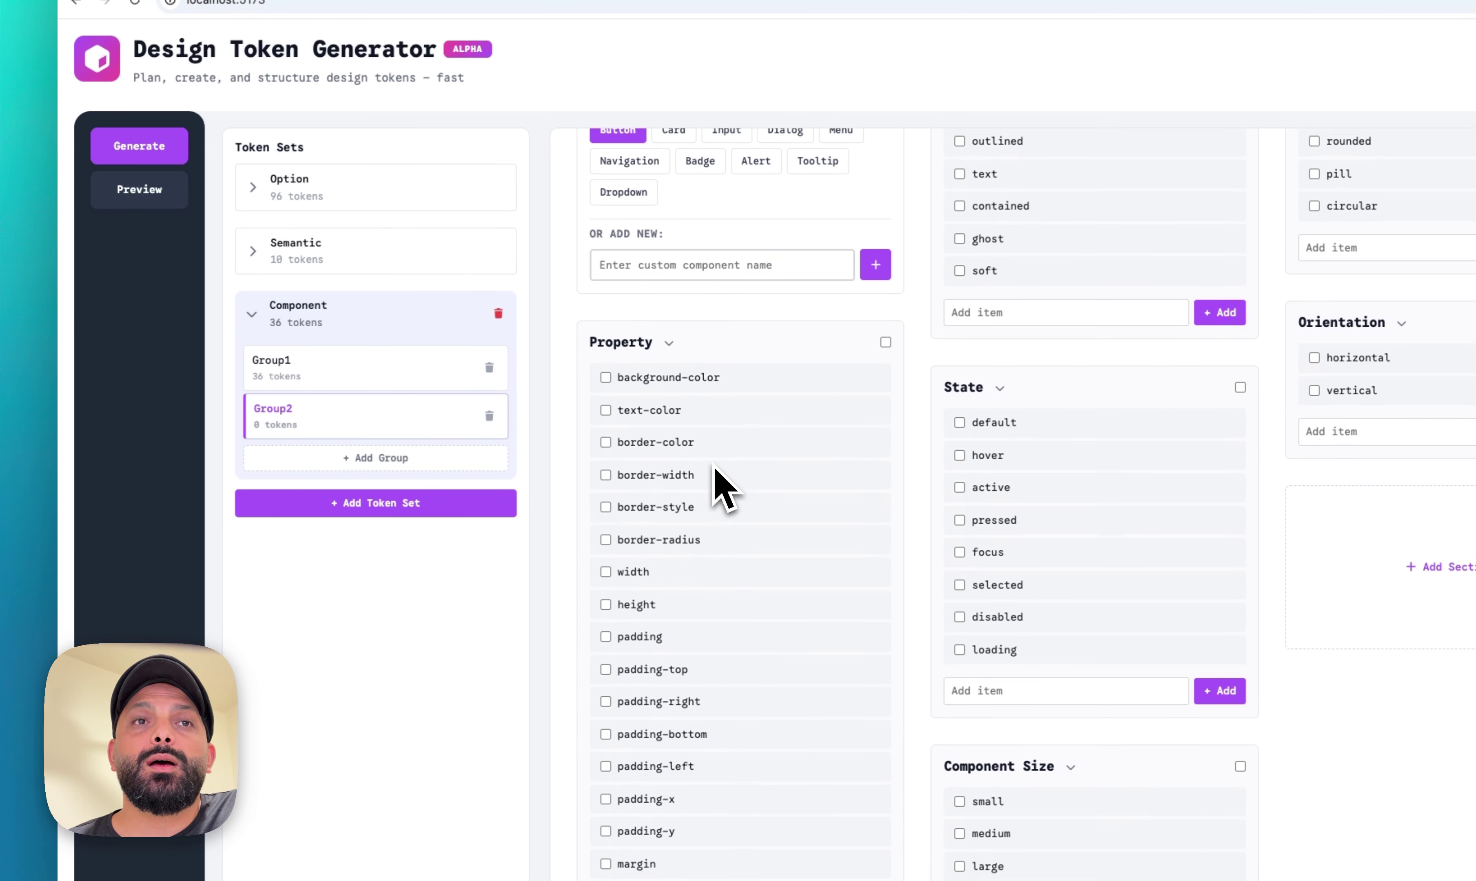
pyautogui.scroll(-3, 719, 487)
pyautogui.click(701, 688)
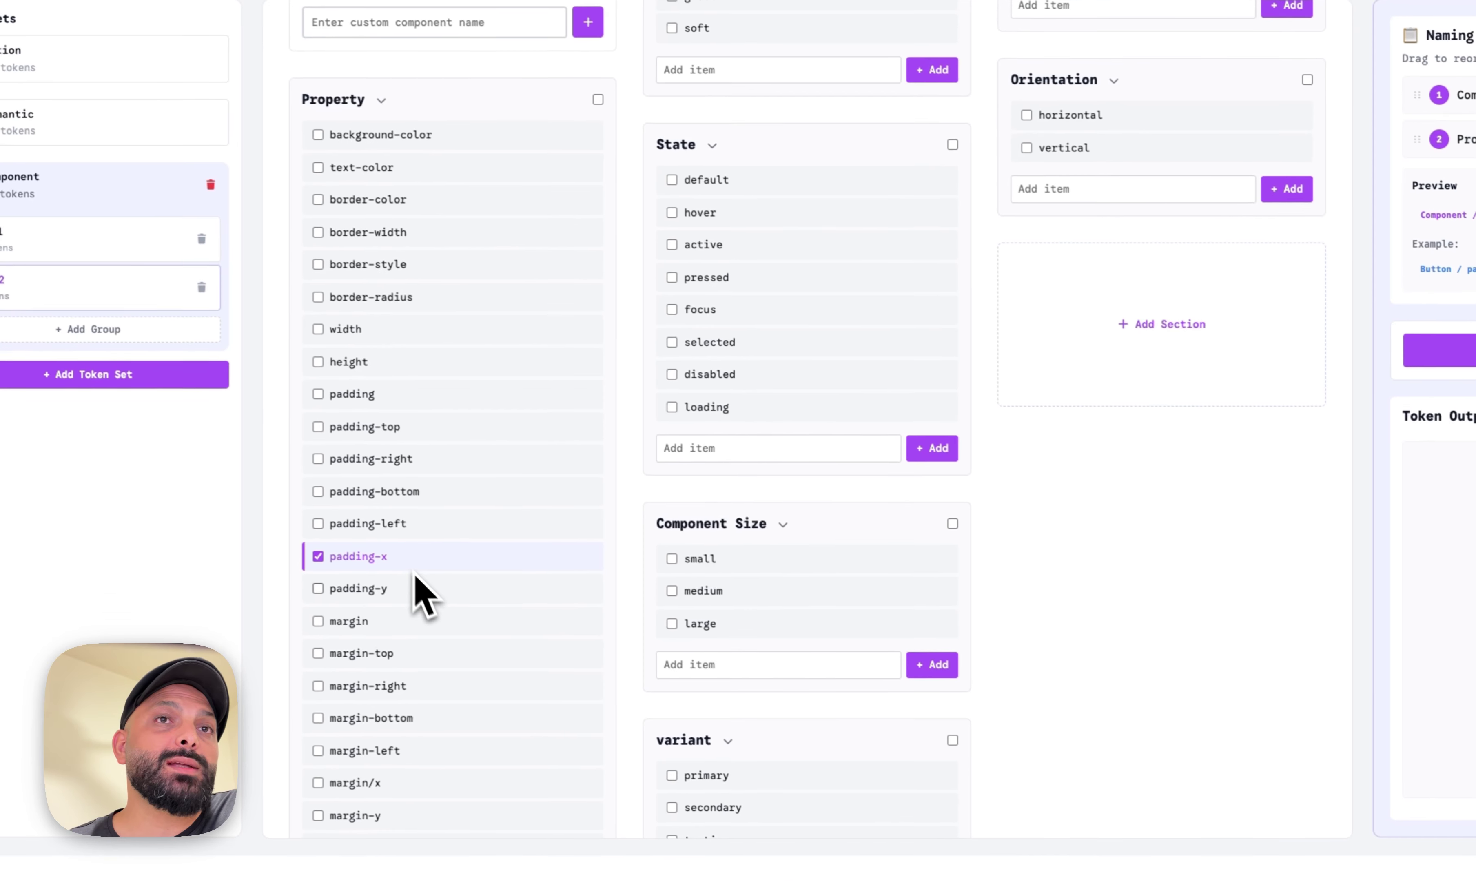
pyautogui.click(421, 590)
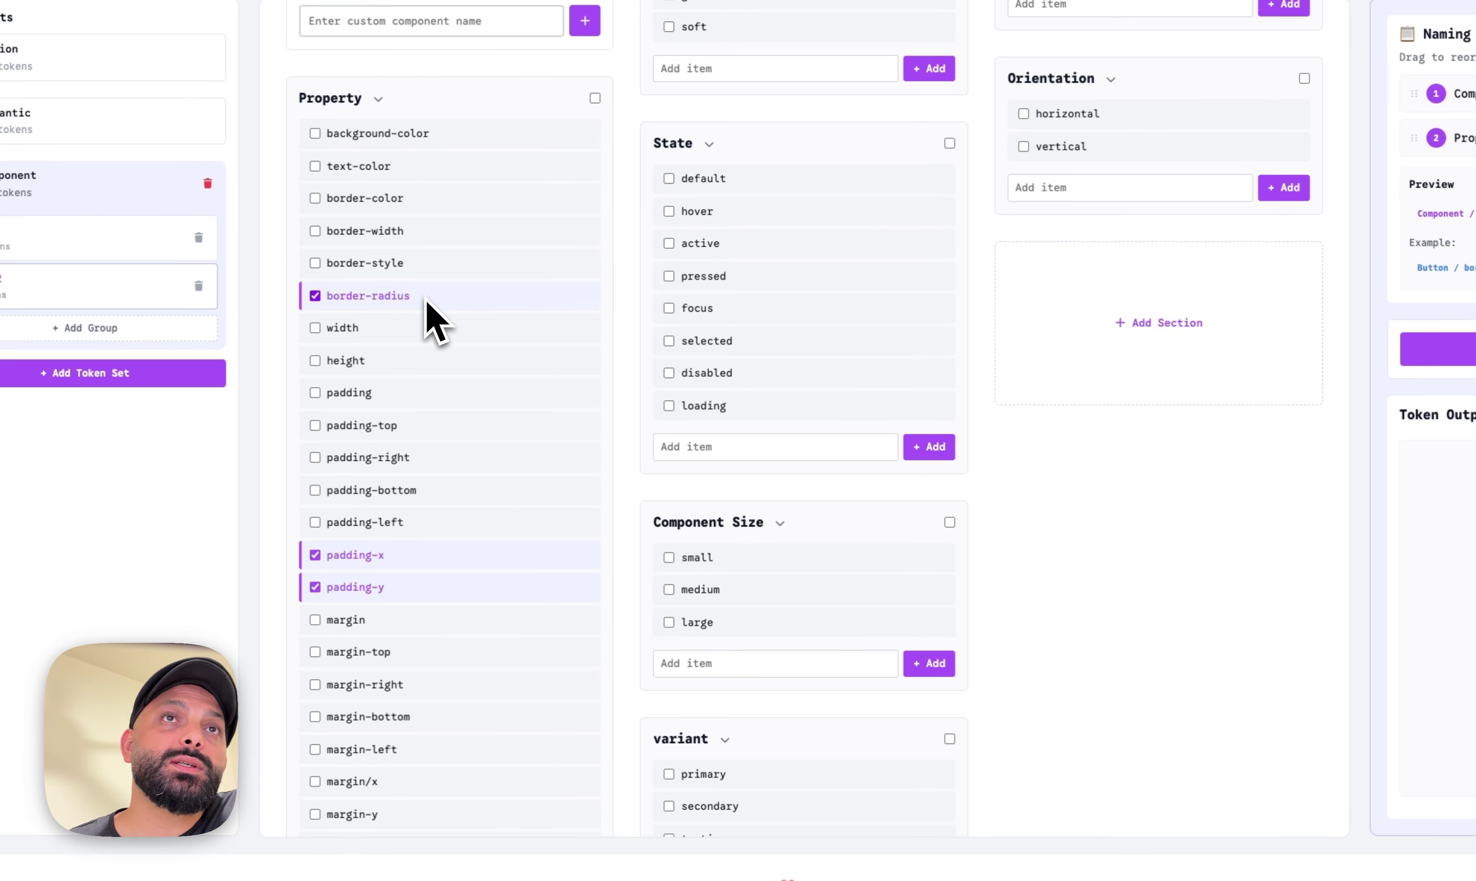
pyautogui.scroll(-5, 435, 323)
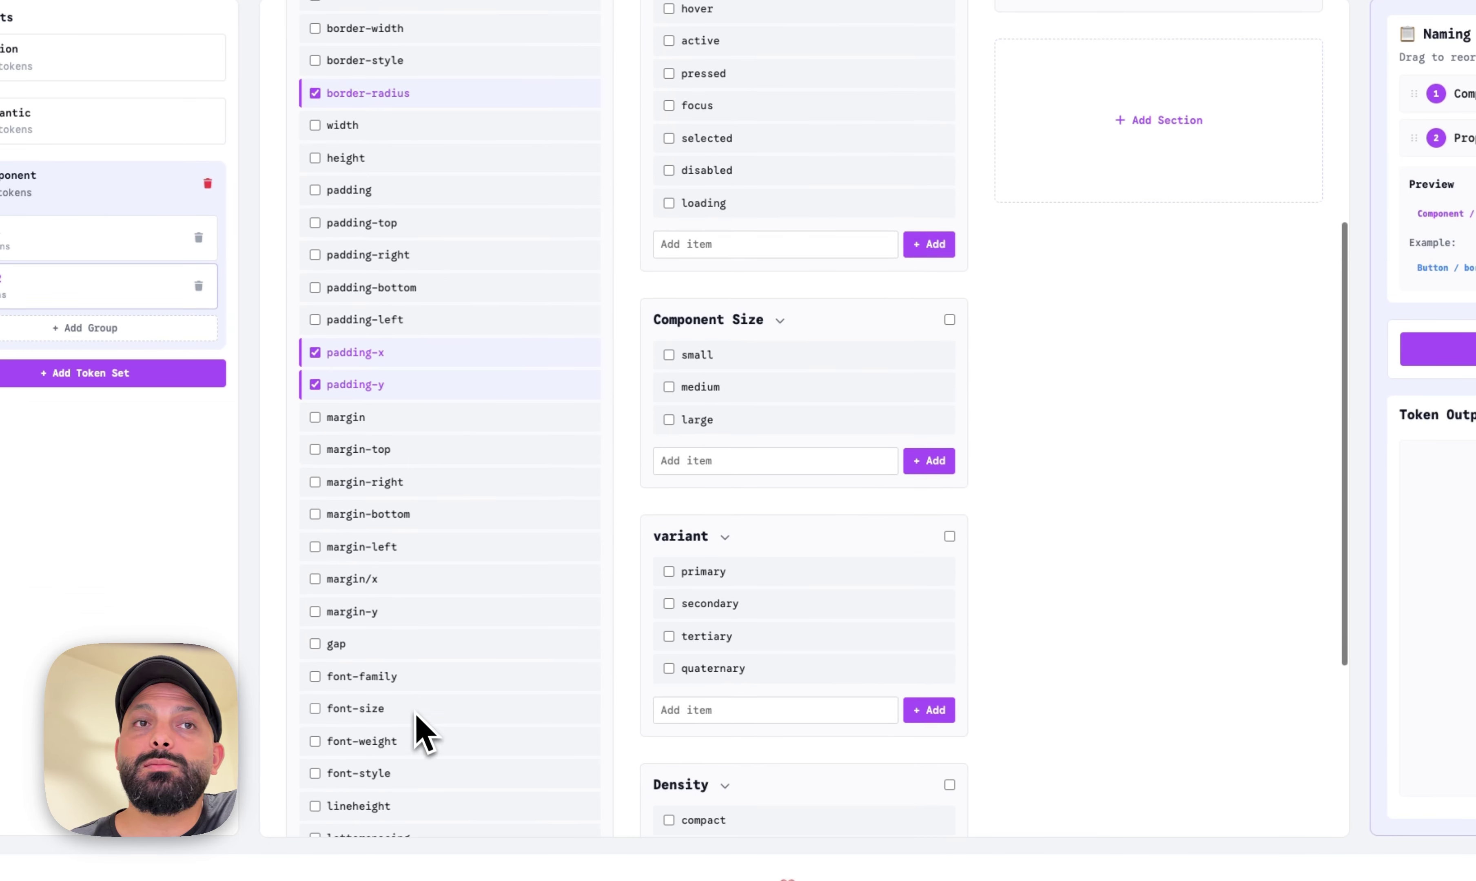
pyautogui.click(422, 708)
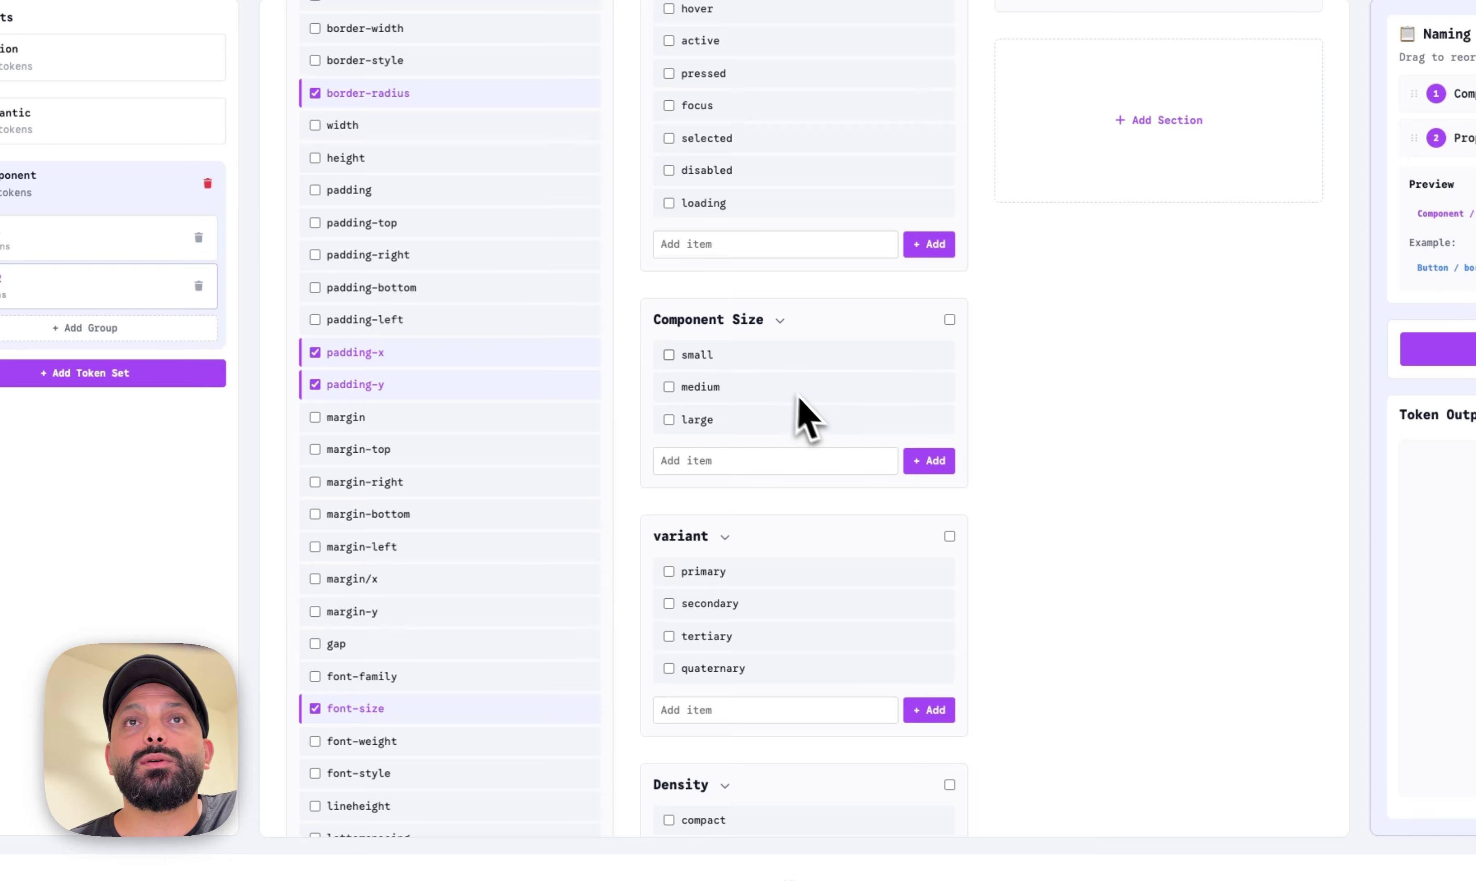
# - Include the small, medium and large component sizes, and generate the button sizing tokens
pyautogui.click(698, 358)
pyautogui.click(697, 388)
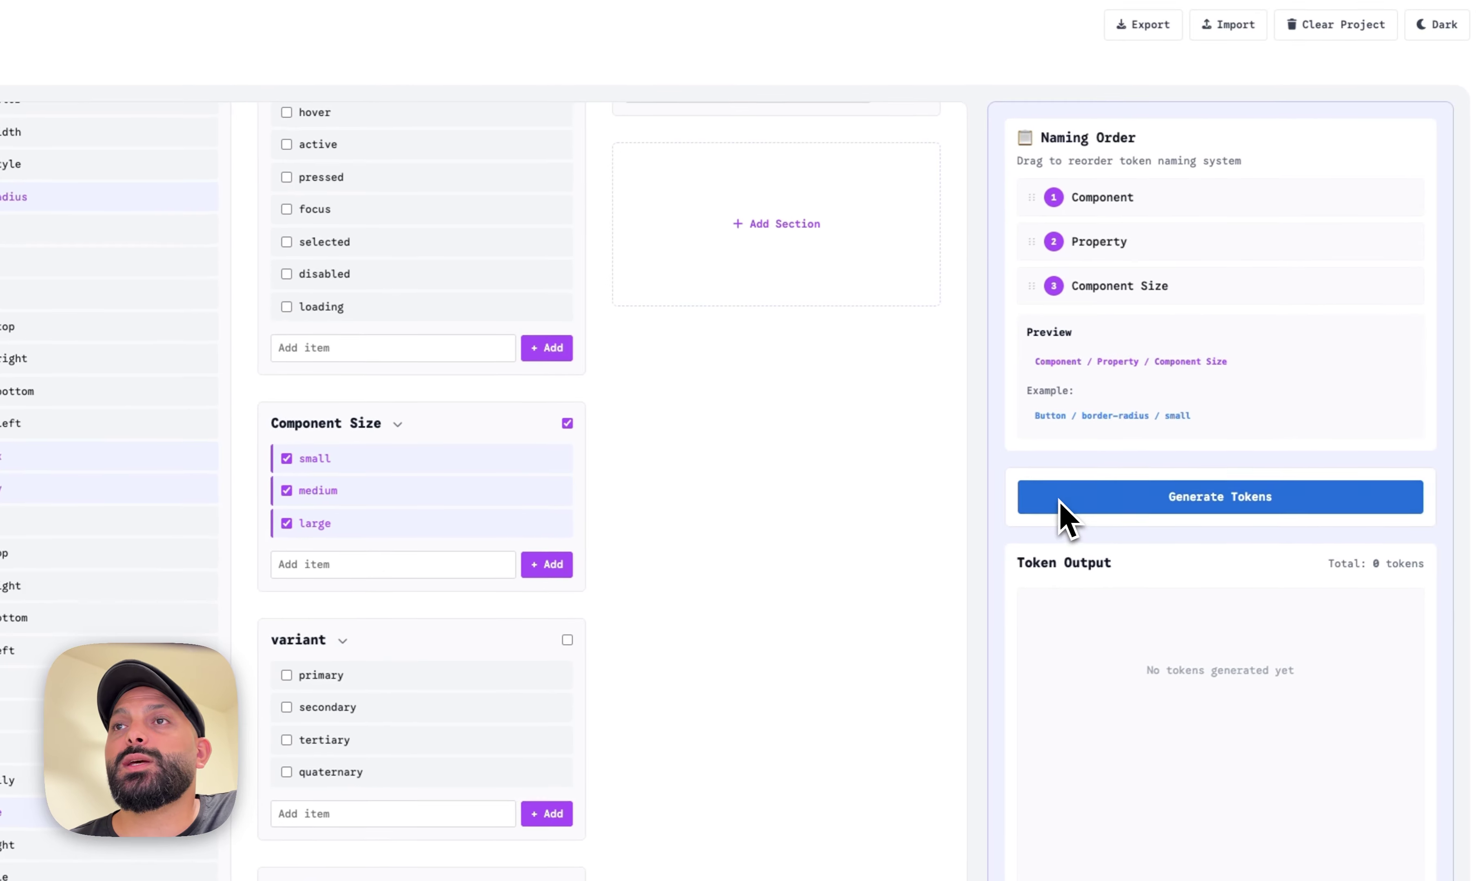
pyautogui.click(1452, 400)
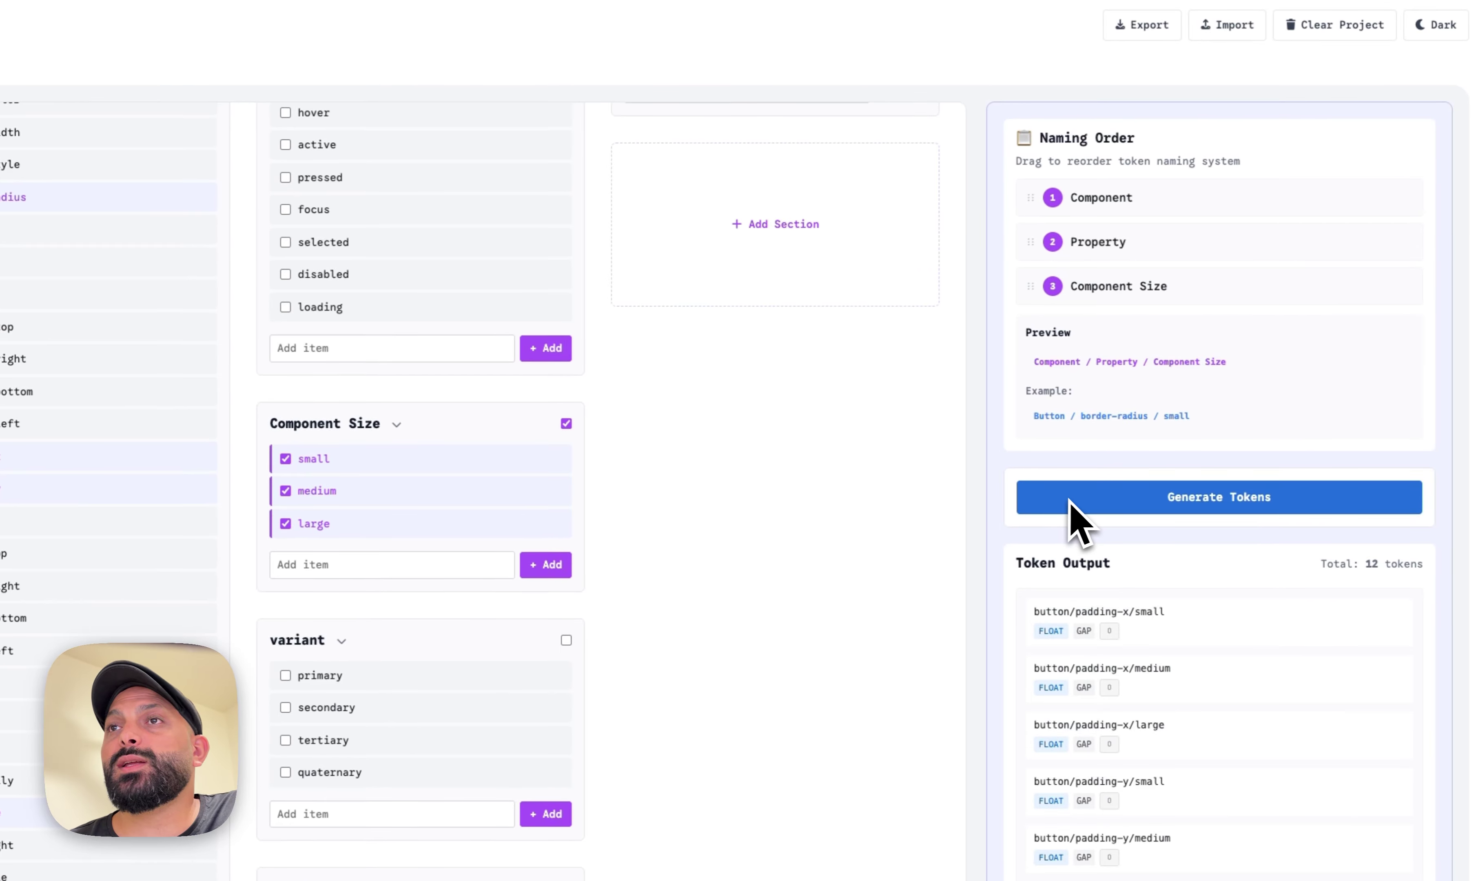
# - Move Component Size directly after Component in the naming order and regenerate the button sizing tokens
pyautogui.moveTo(1043, 615); pyautogui.dragTo(1135, 619)
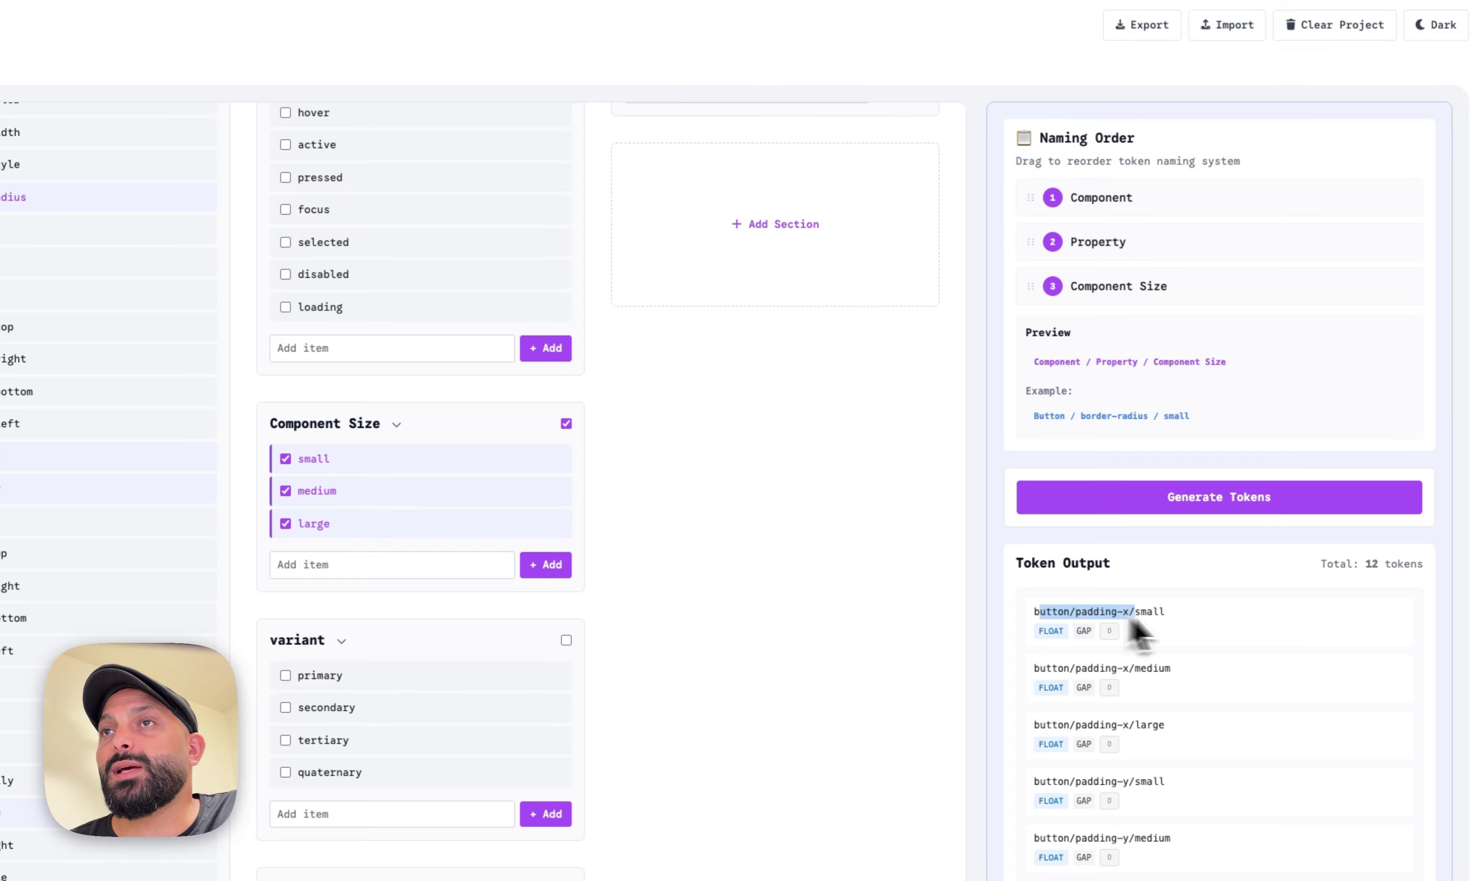
pyautogui.click(1171, 620)
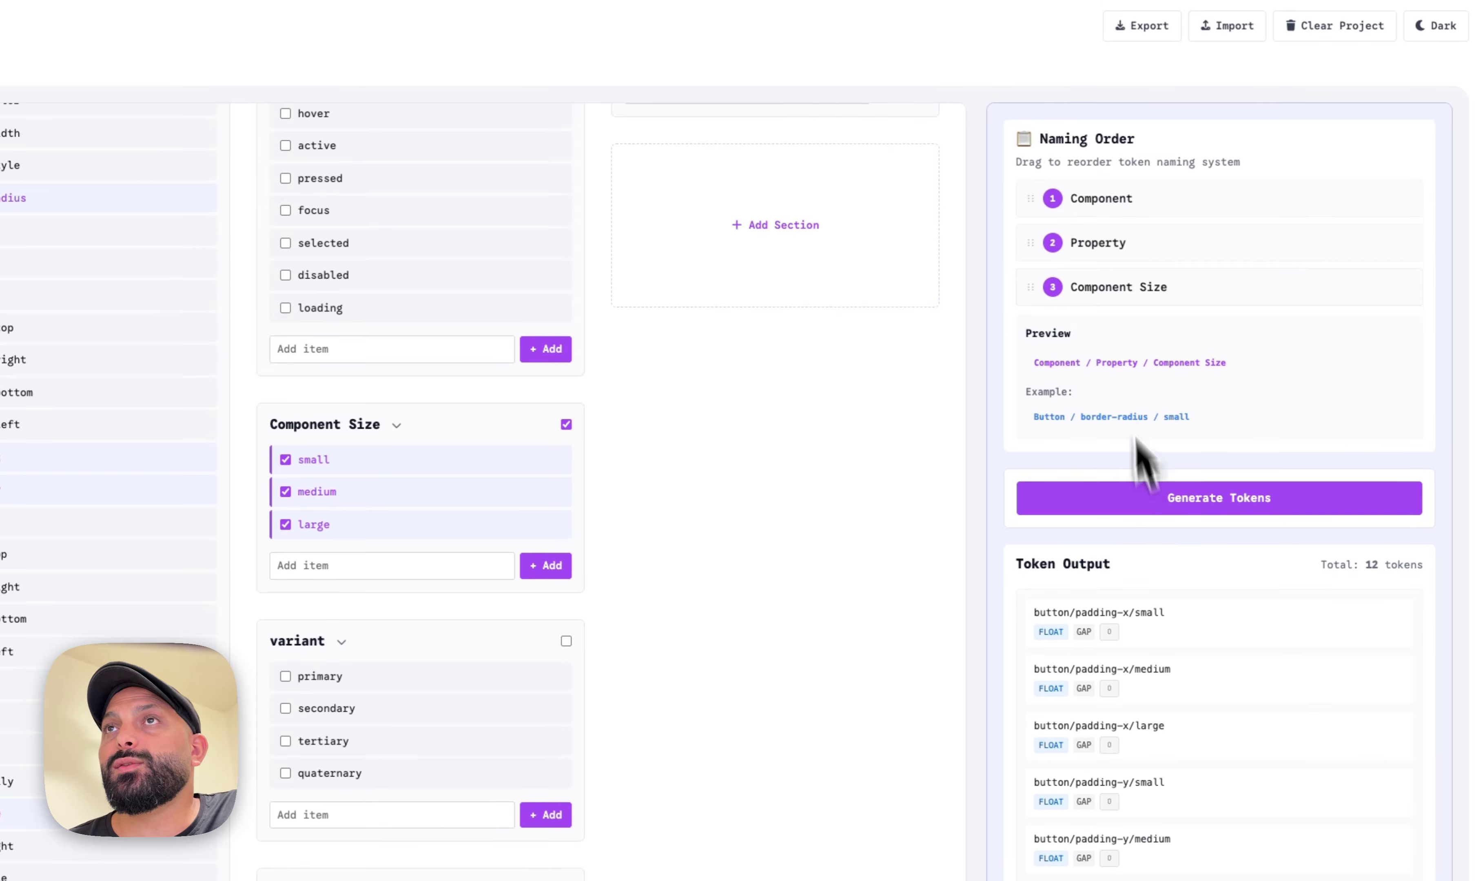
pyautogui.moveTo(1107, 299); pyautogui.dragTo(1103, 248)
pyautogui.click(1097, 493)
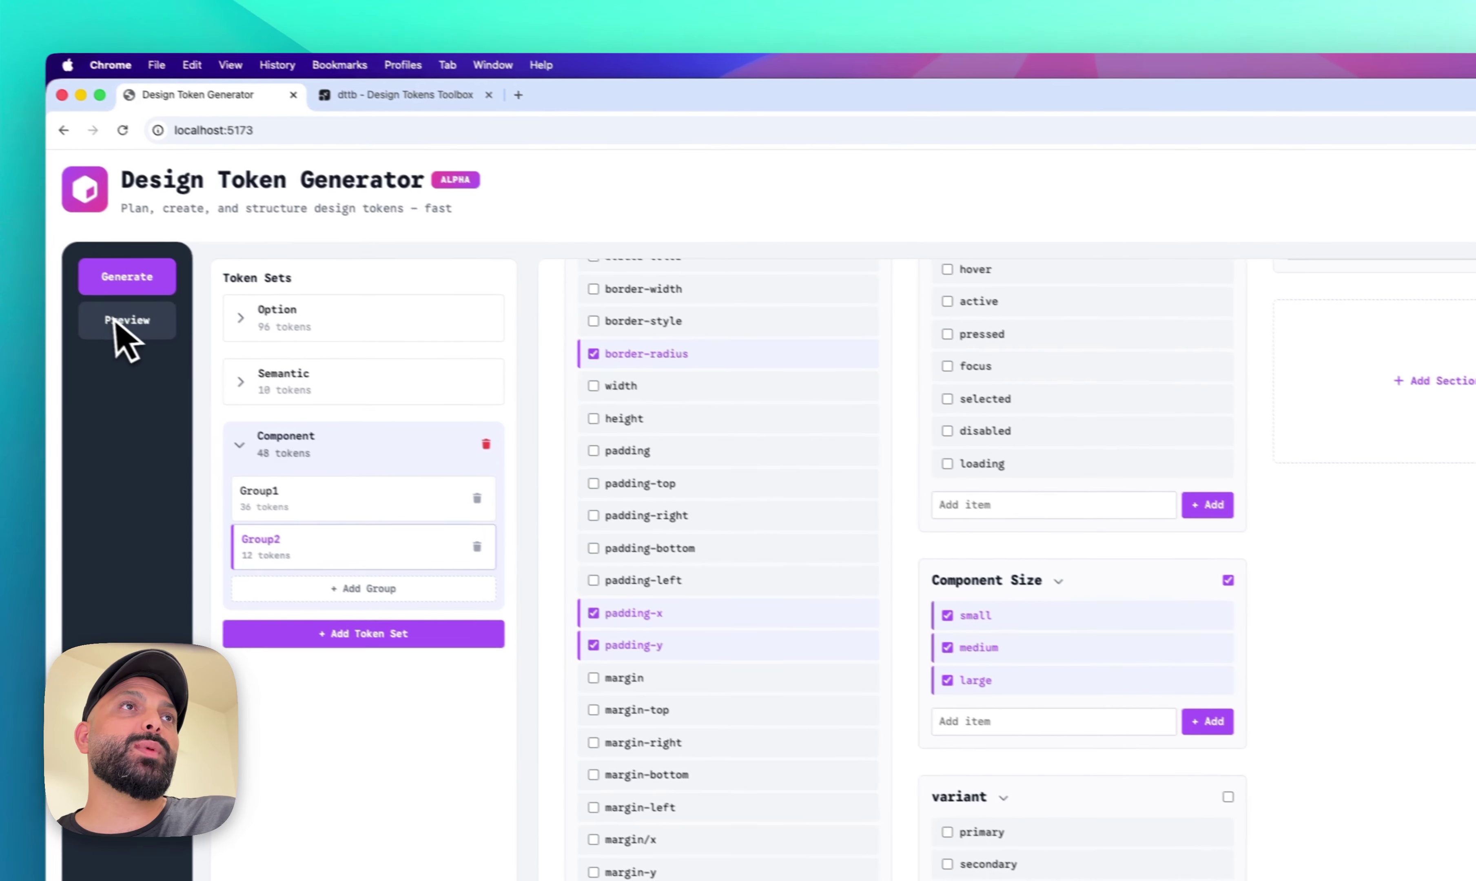
# - Preview the Component set's button tokens, examining the primary, secondary and tertiary variants and the large, medium and small sizes
pyautogui.click(120, 323)
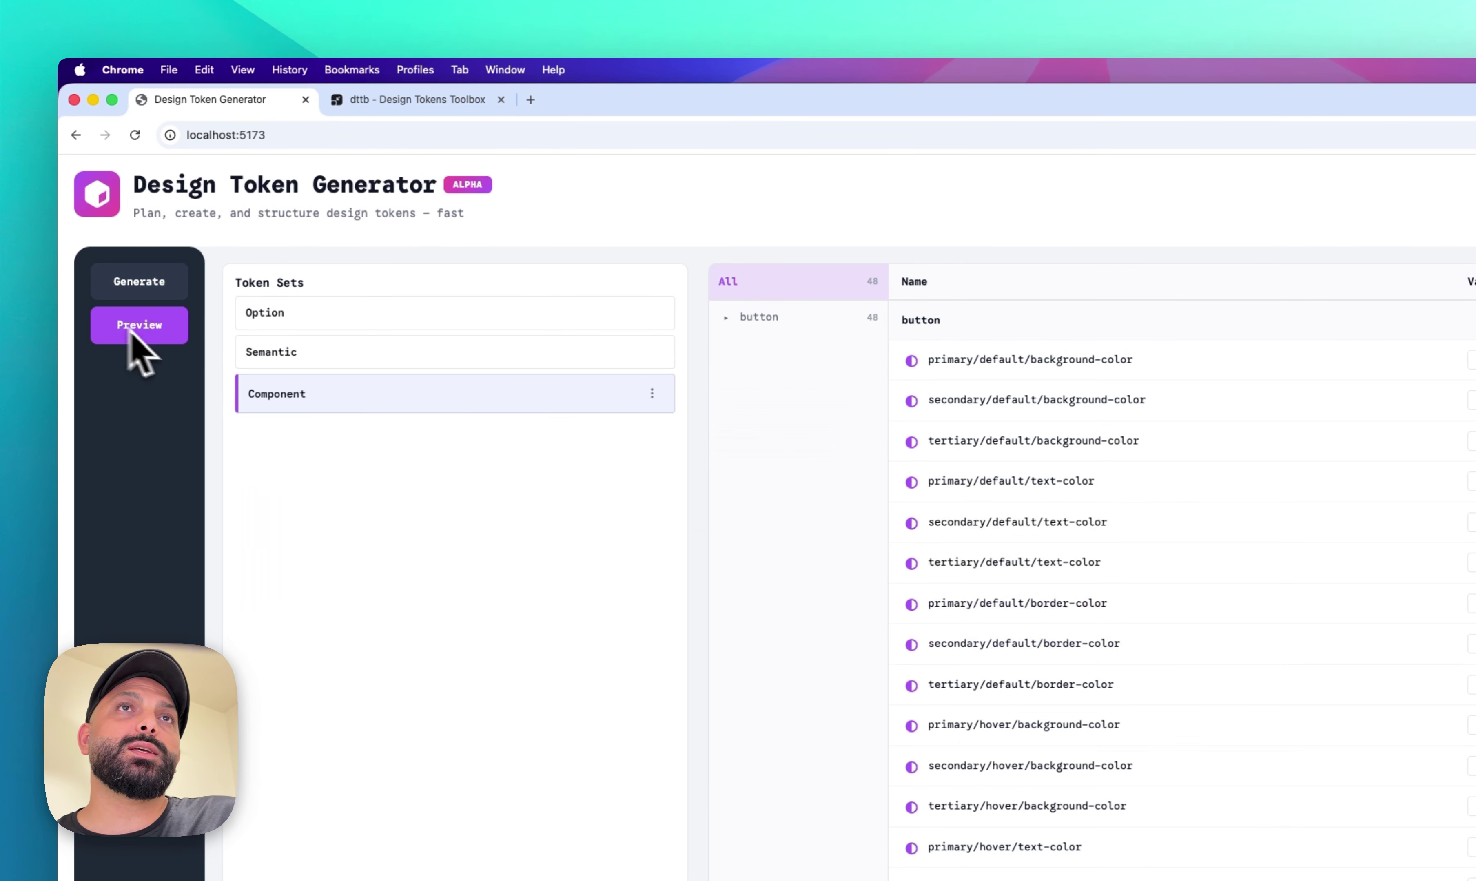
pyautogui.click(731, 319)
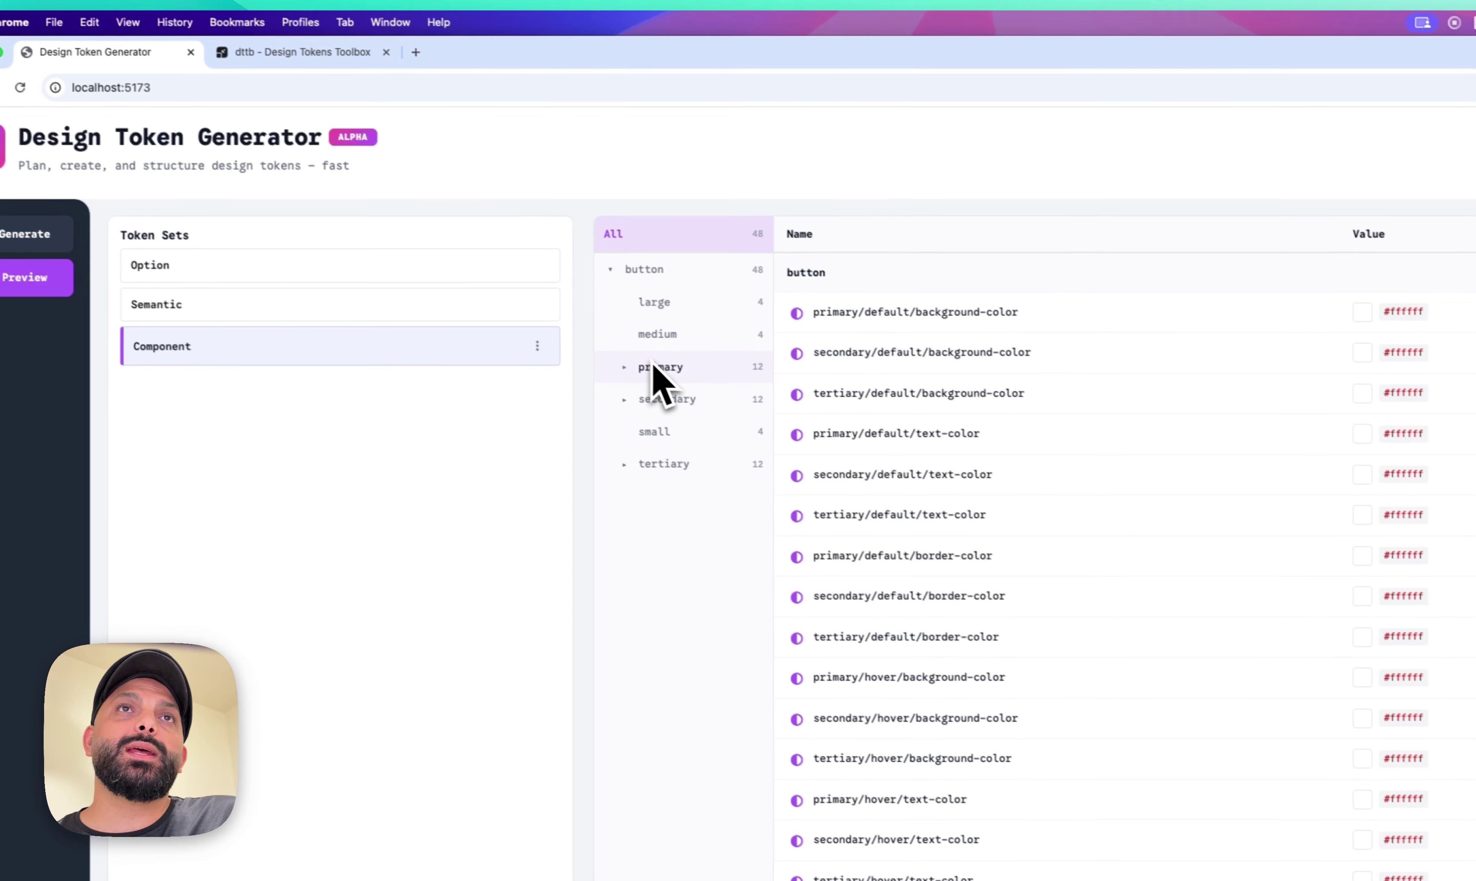
pyautogui.click(658, 365)
pyautogui.click(660, 396)
pyautogui.click(666, 460)
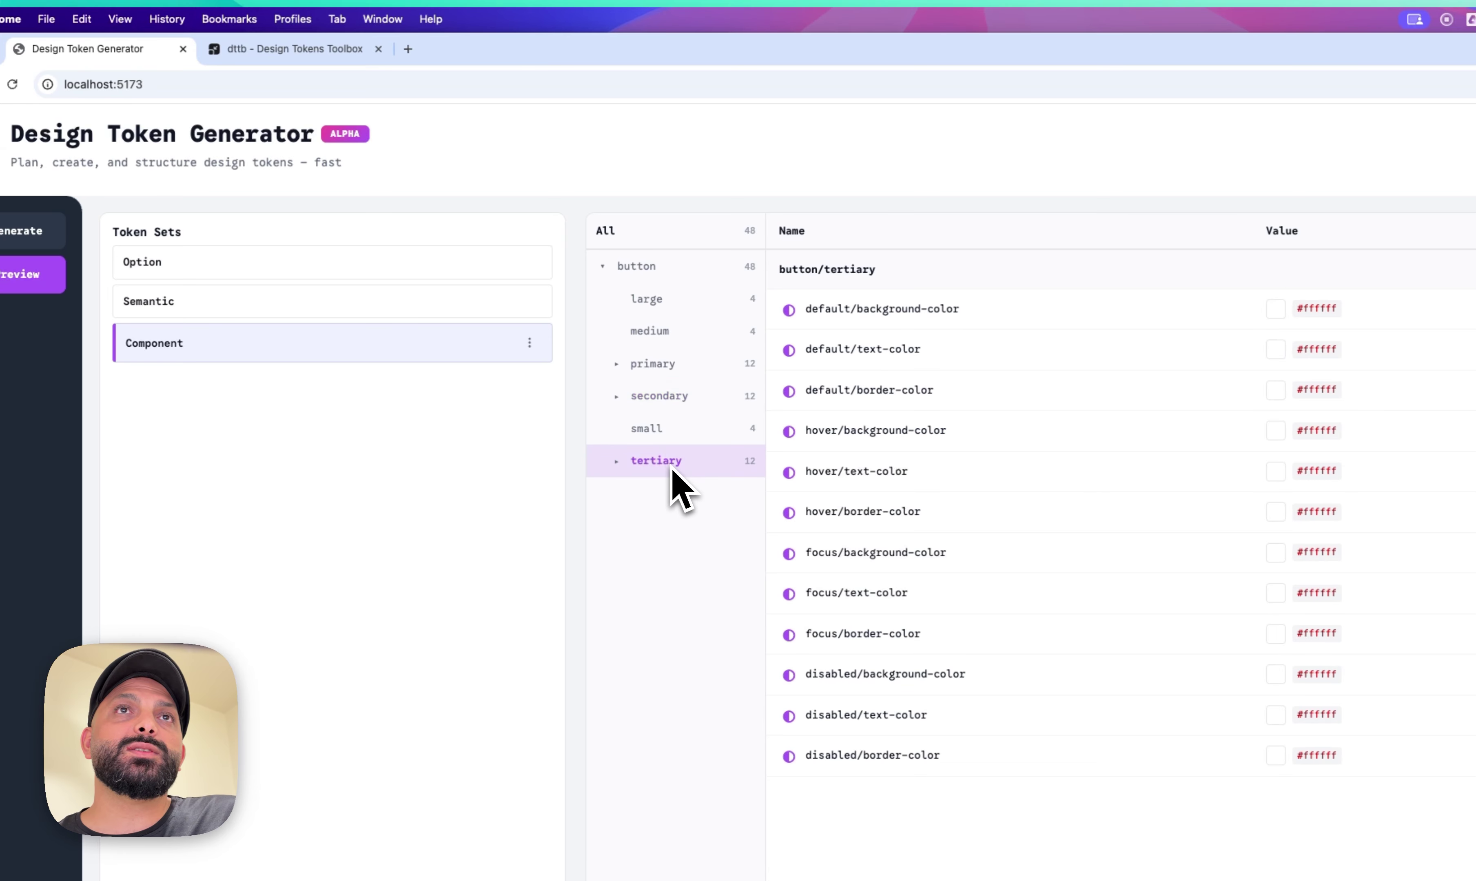
pyautogui.click(663, 312)
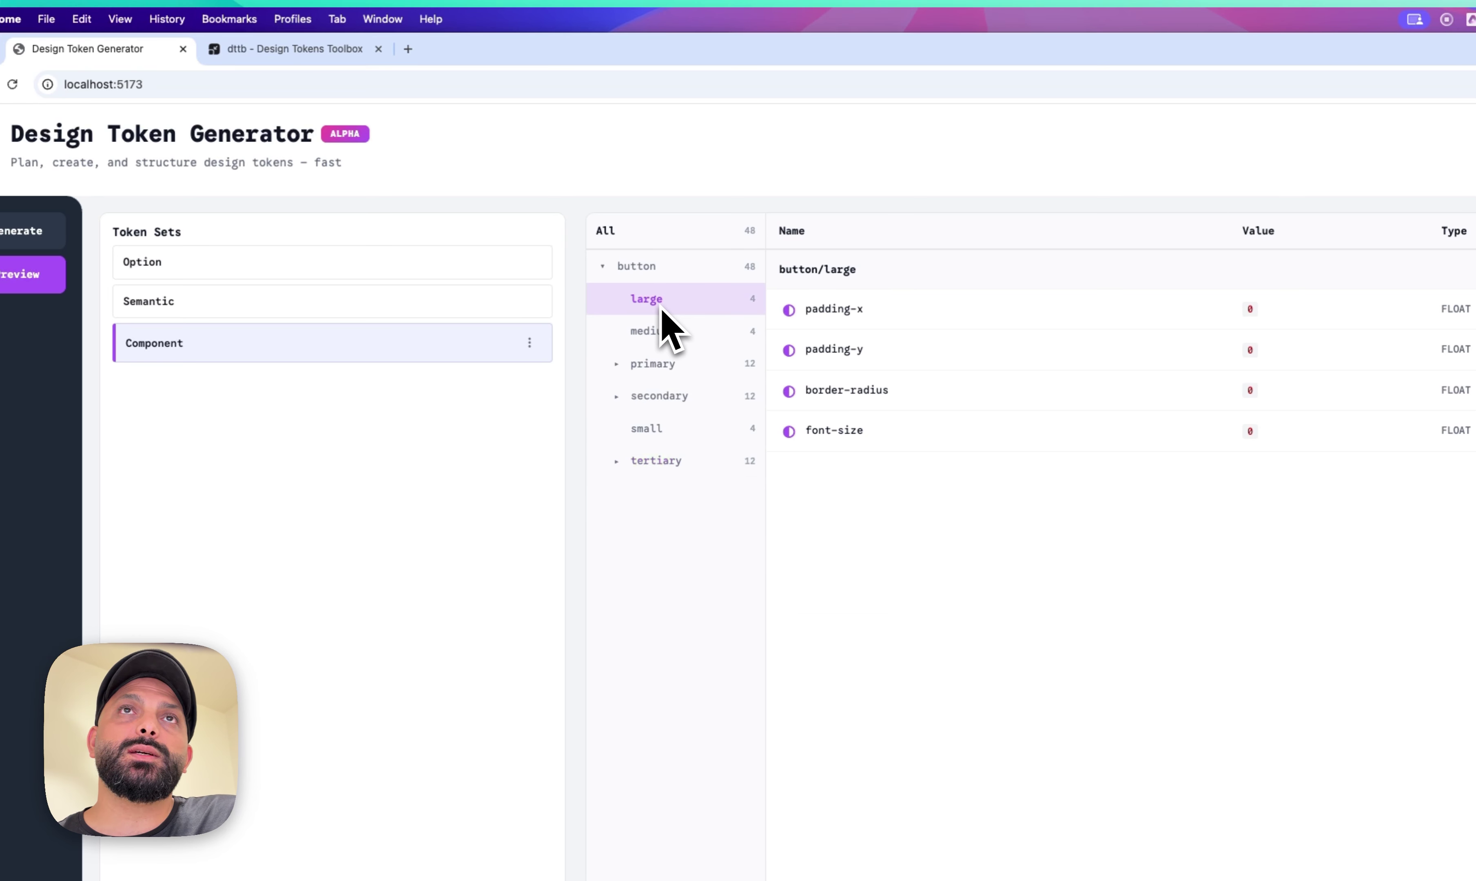
pyautogui.click(665, 331)
pyautogui.click(685, 426)
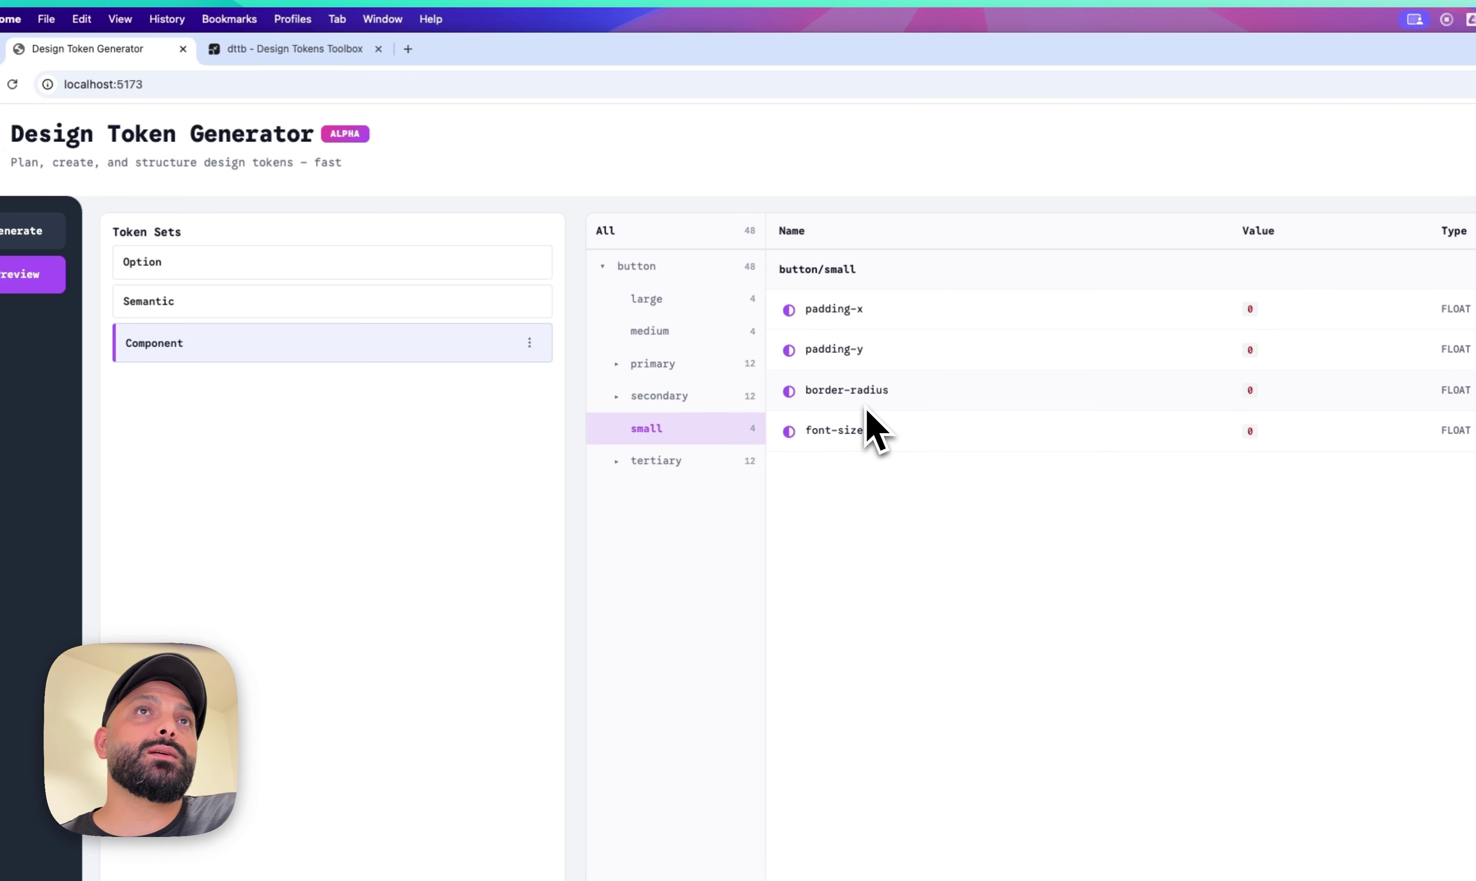
# - Preview the Option set's tokens, examining the blue colors and the font family entries
pyautogui.click(369, 270)
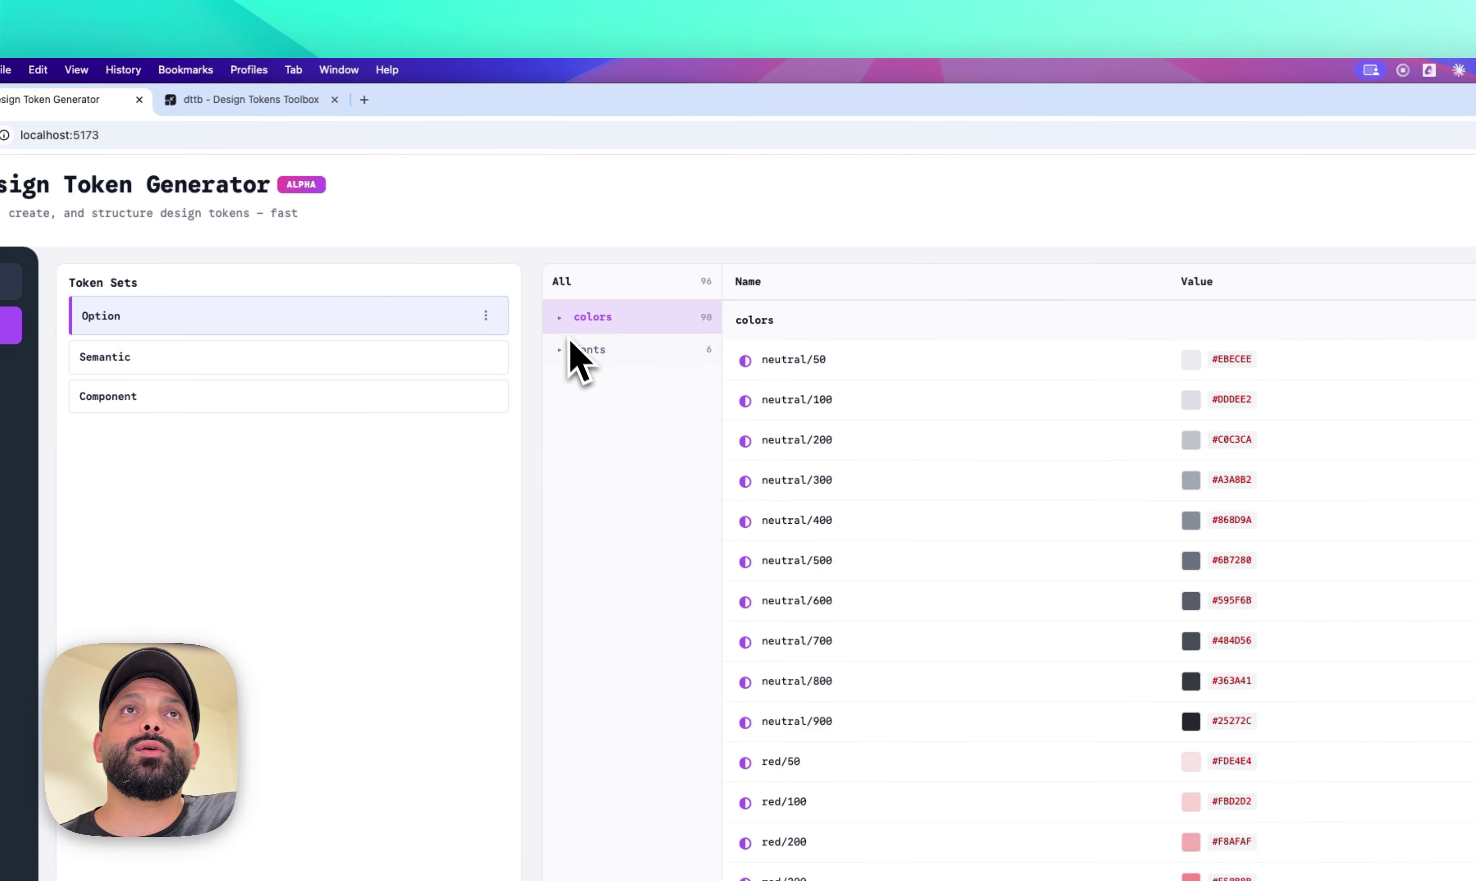
pyautogui.click(584, 317)
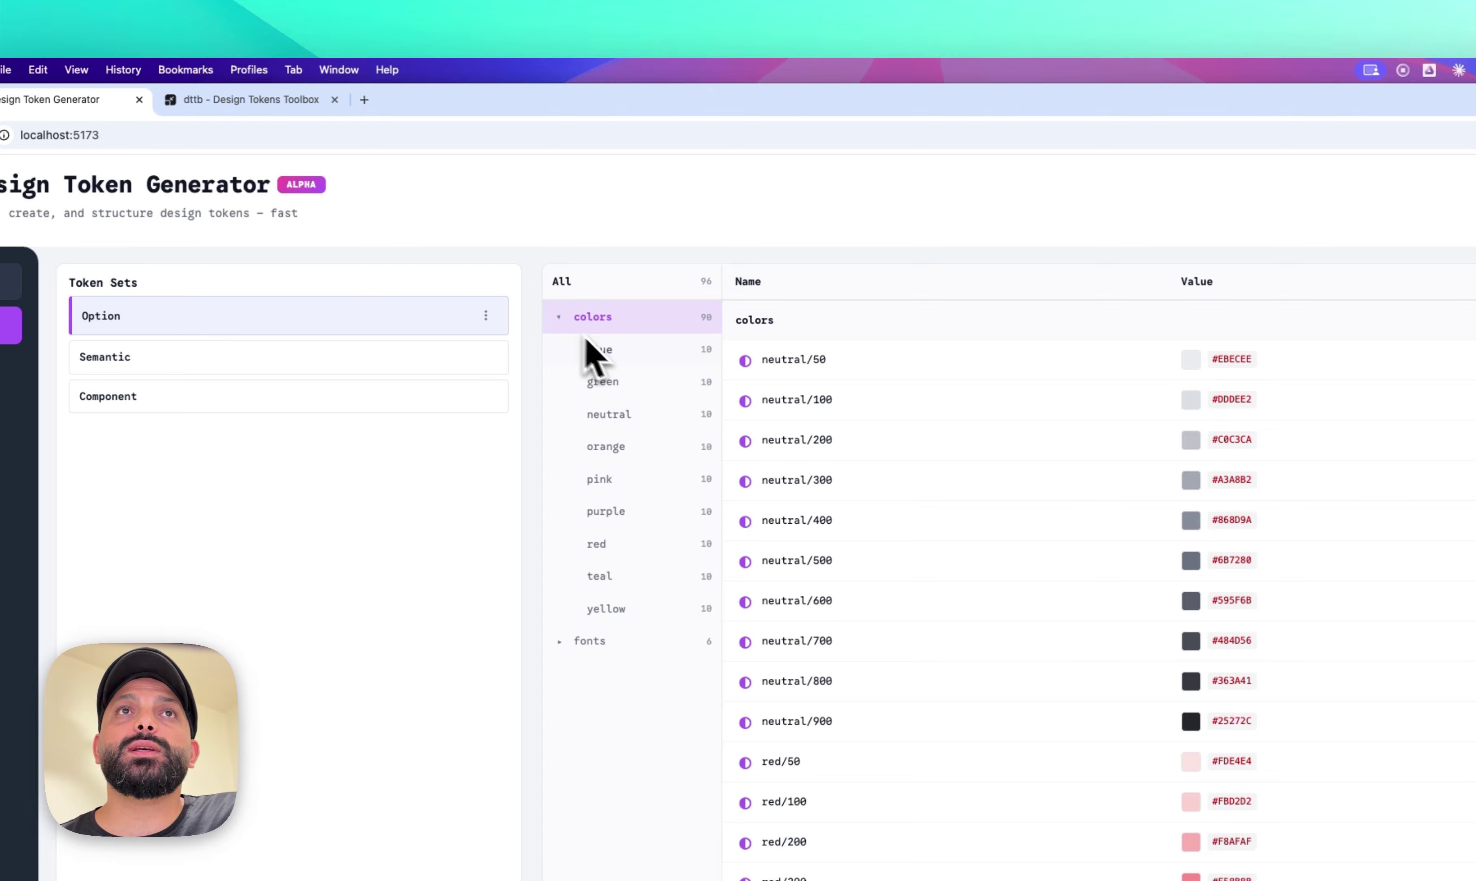
pyautogui.click(596, 350)
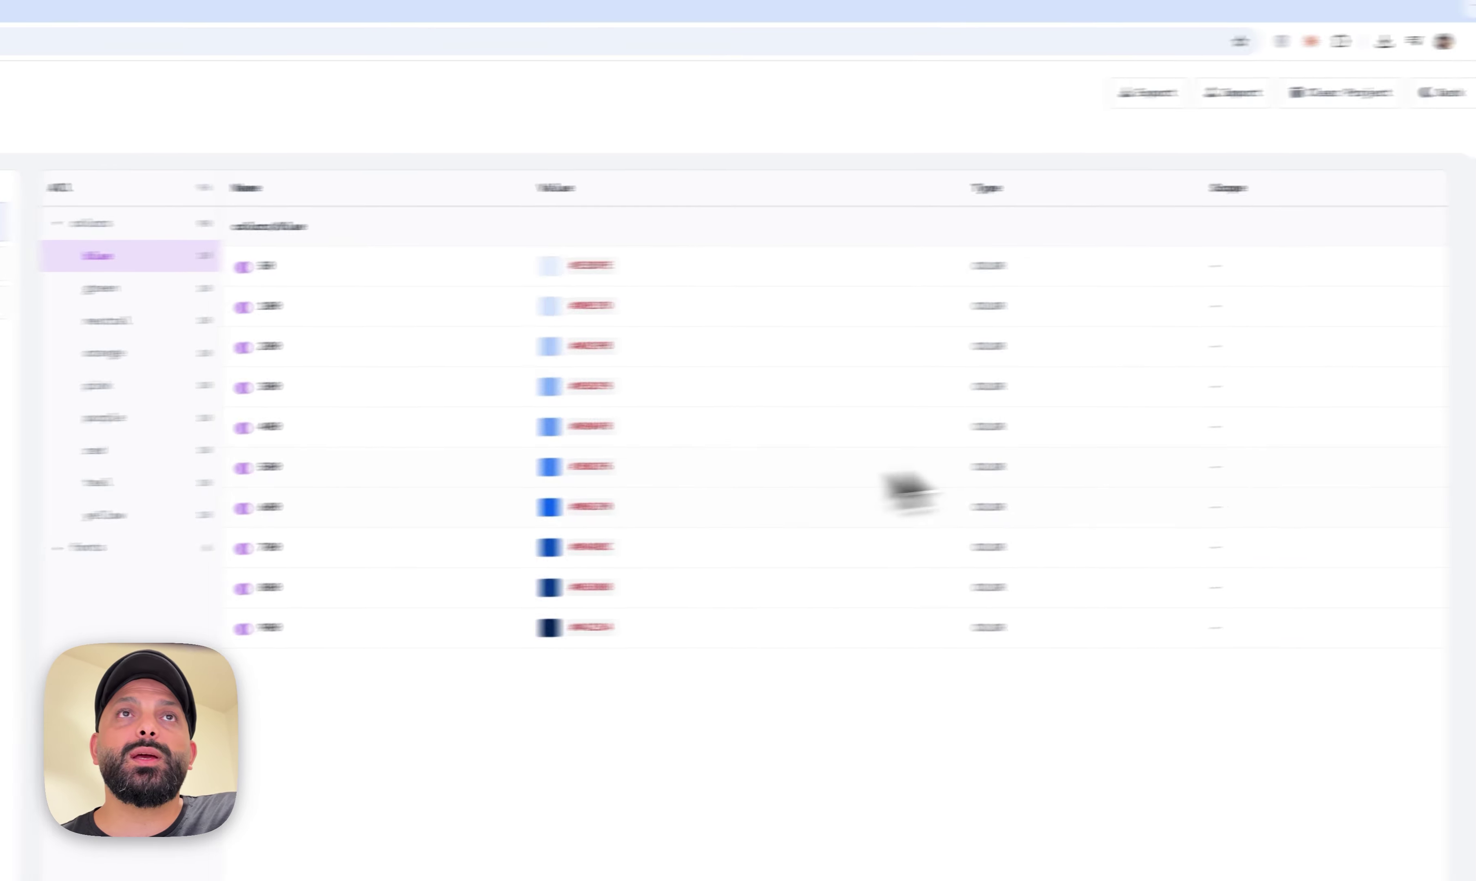
pyautogui.click(69, 546)
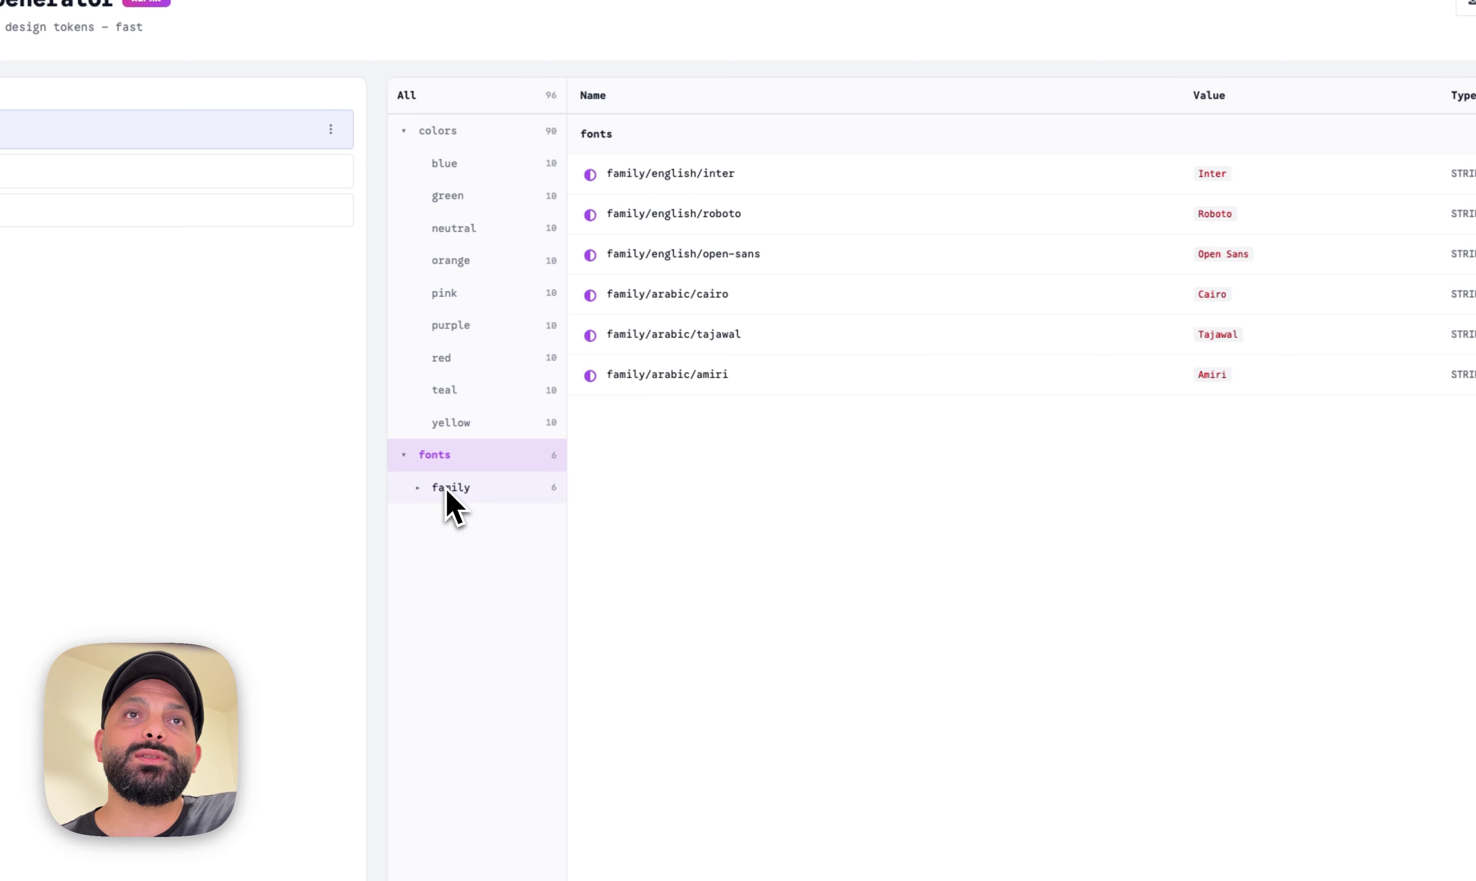
pyautogui.click(446, 490)
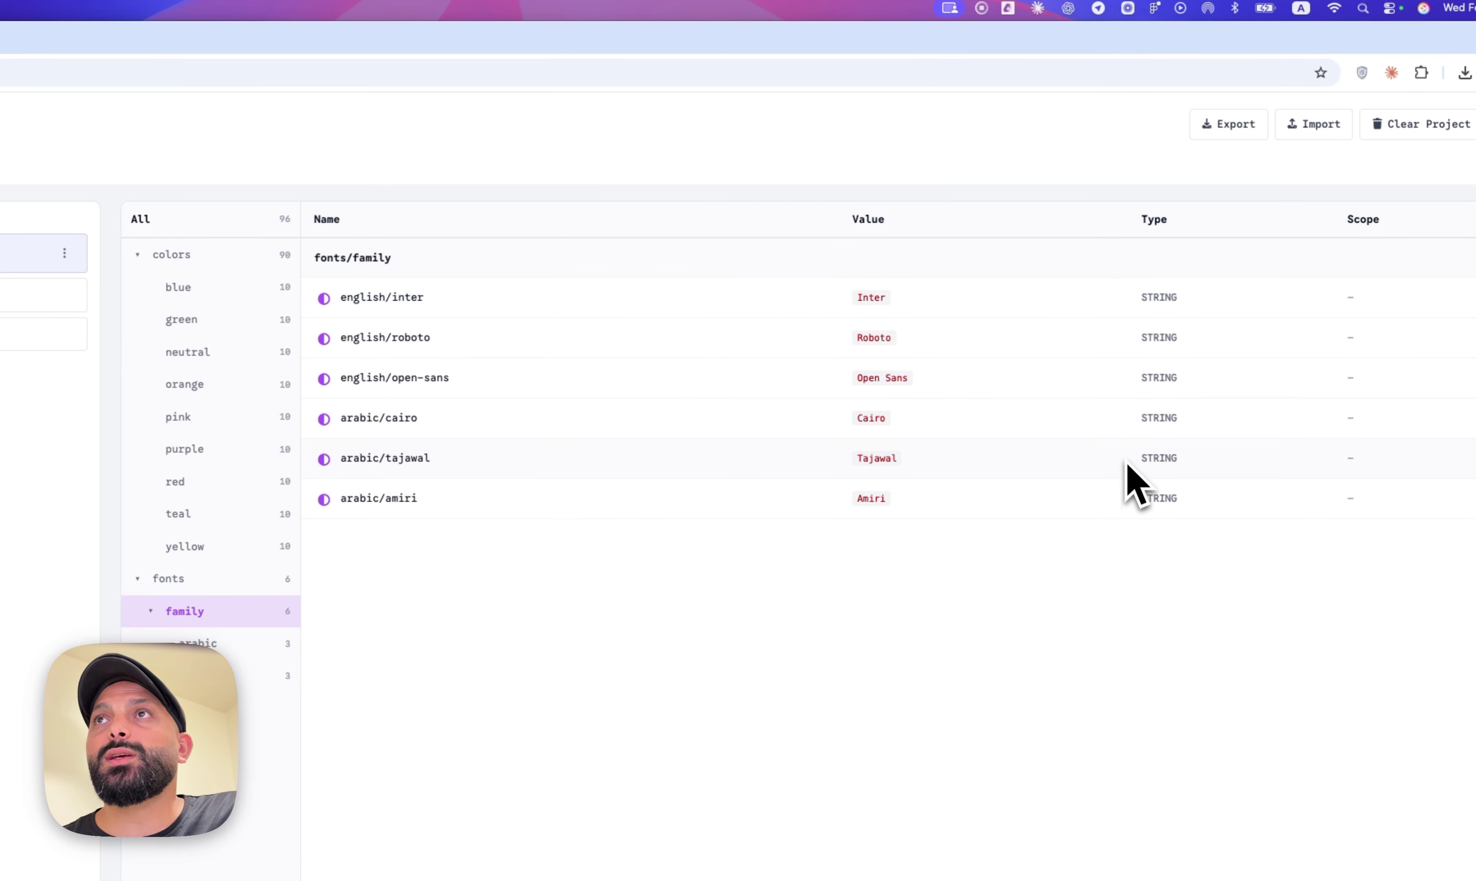
# - Return to generating, add a group to the Option set, and generate fonts/size tokens from the full Typography – Perfect Fourth (1.33x) scale
pyautogui.click(46, 180)
pyautogui.click(157, 210)
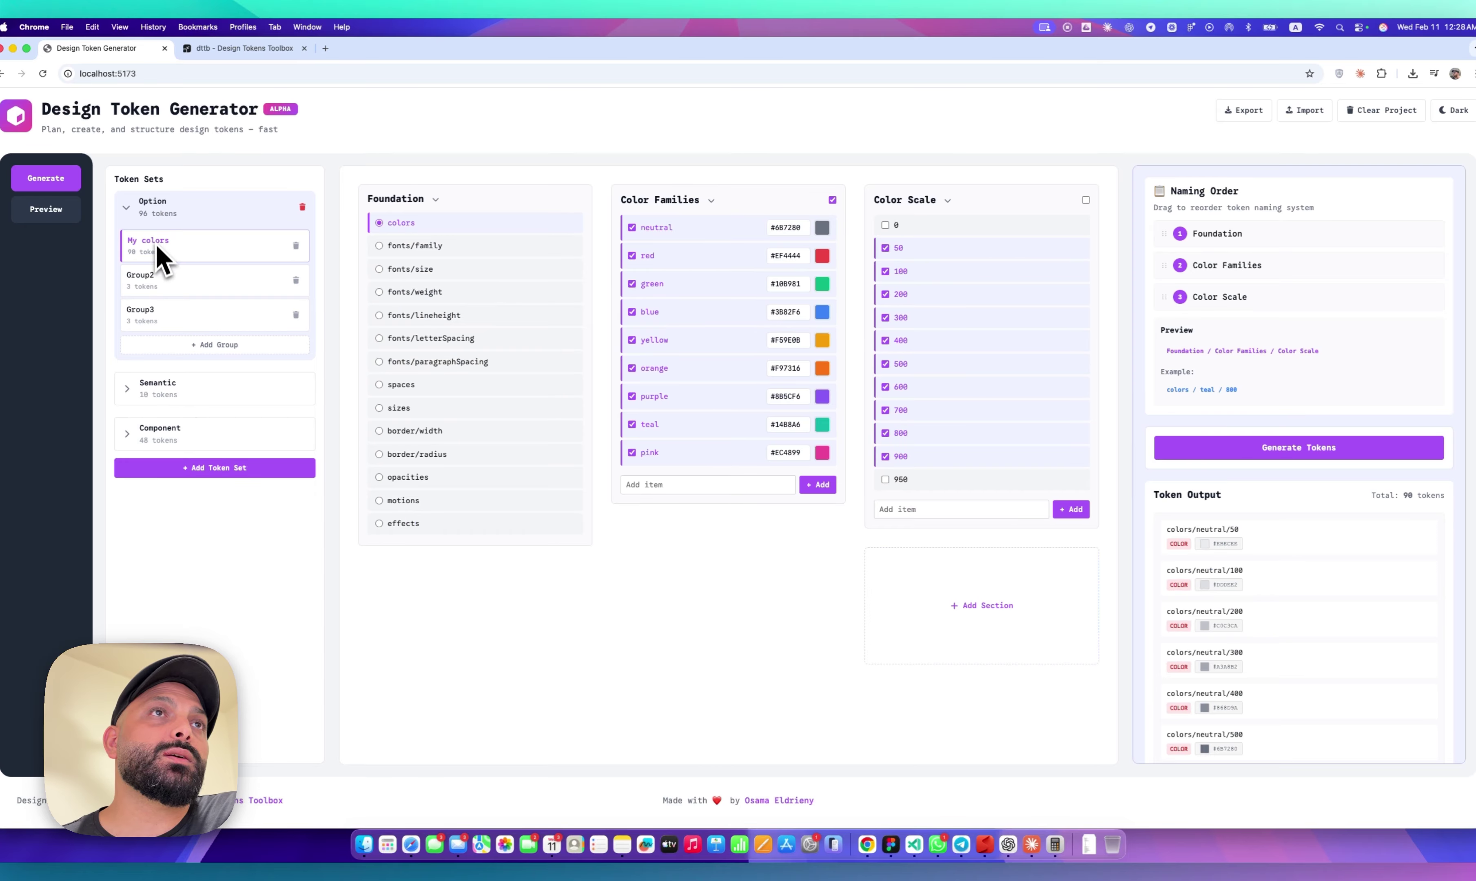
pyautogui.click(174, 345)
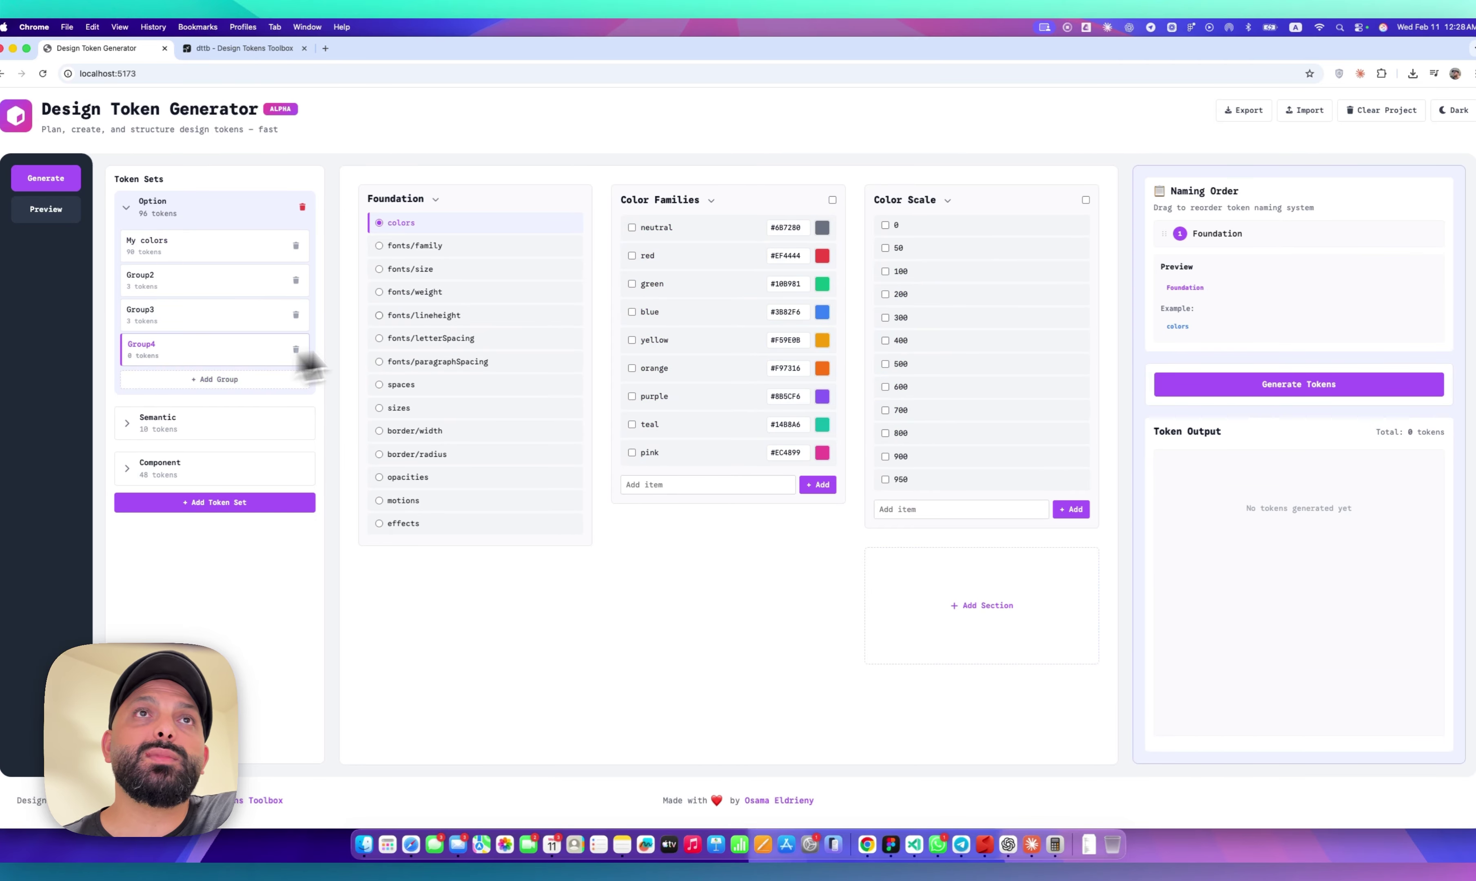
pyautogui.click(424, 272)
pyautogui.click(833, 204)
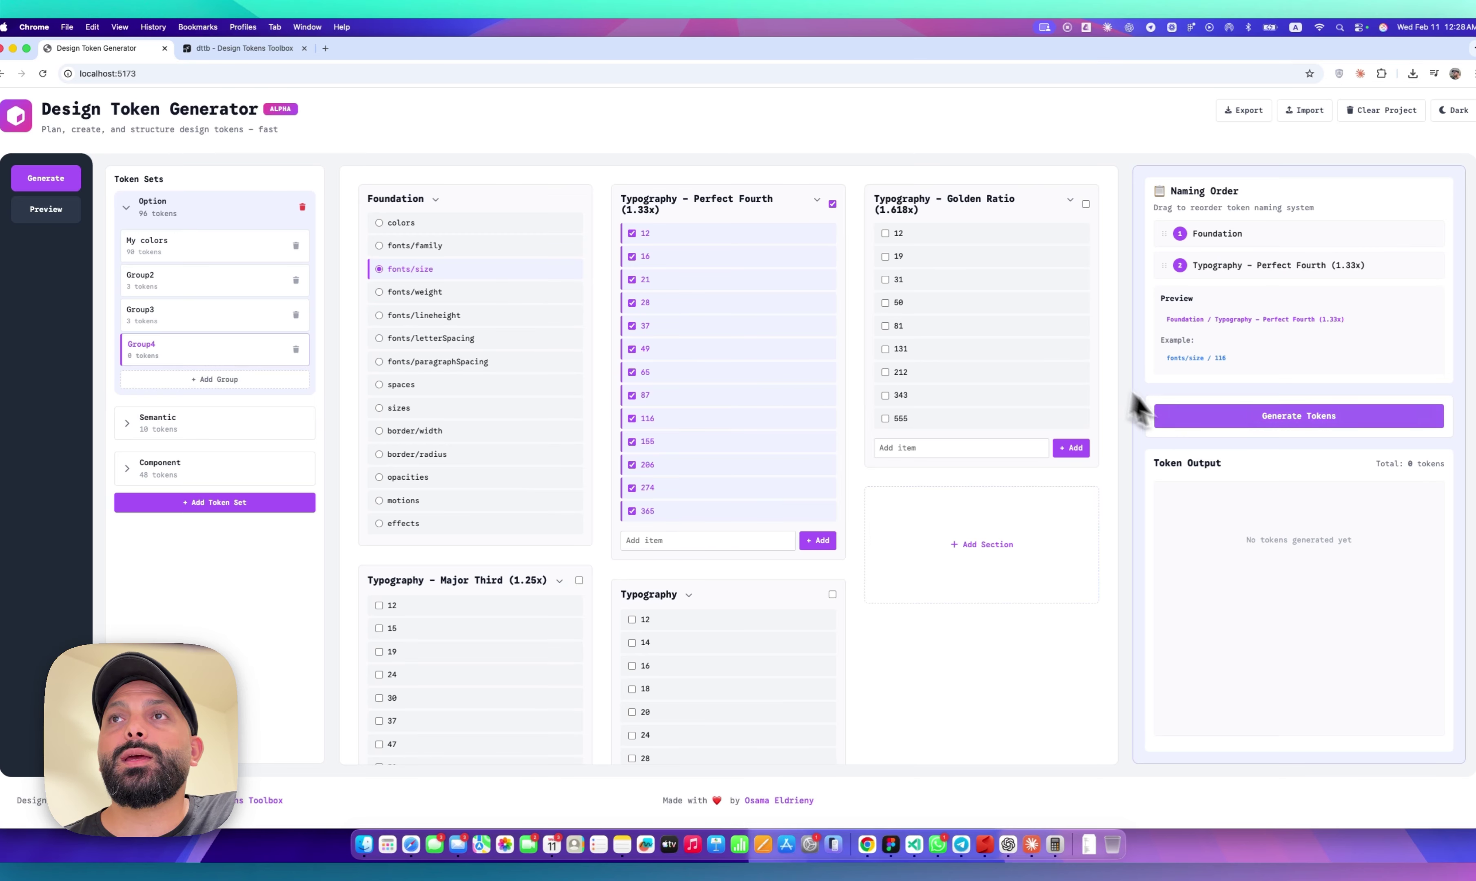
pyautogui.click(1174, 415)
# - Add another group to the Option set and generate spaces tokens from all Spacing values, 0 to 96
pyautogui.click(287, 383)
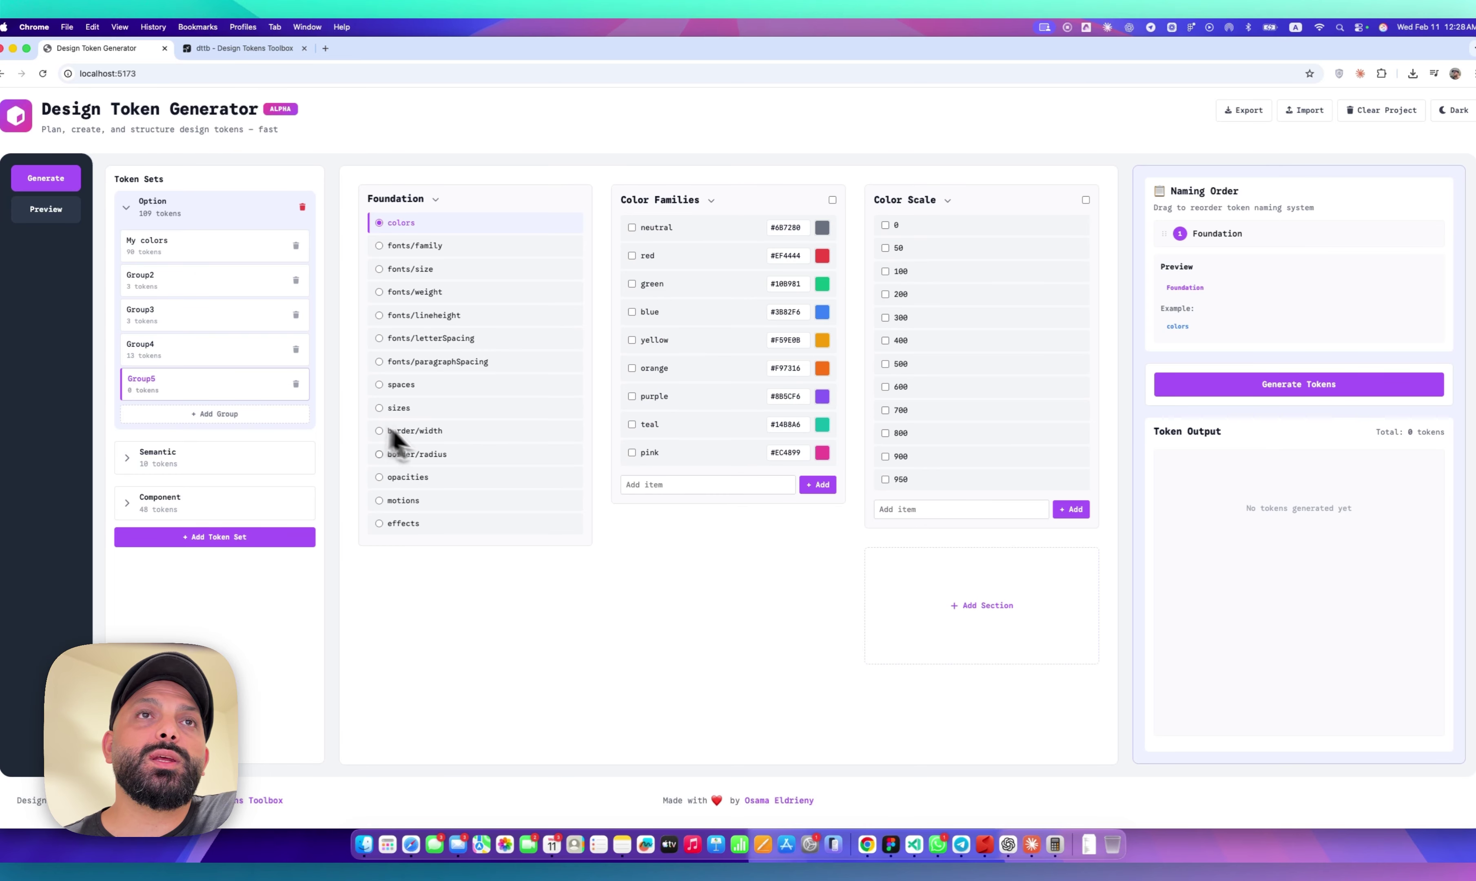
pyautogui.click(411, 391)
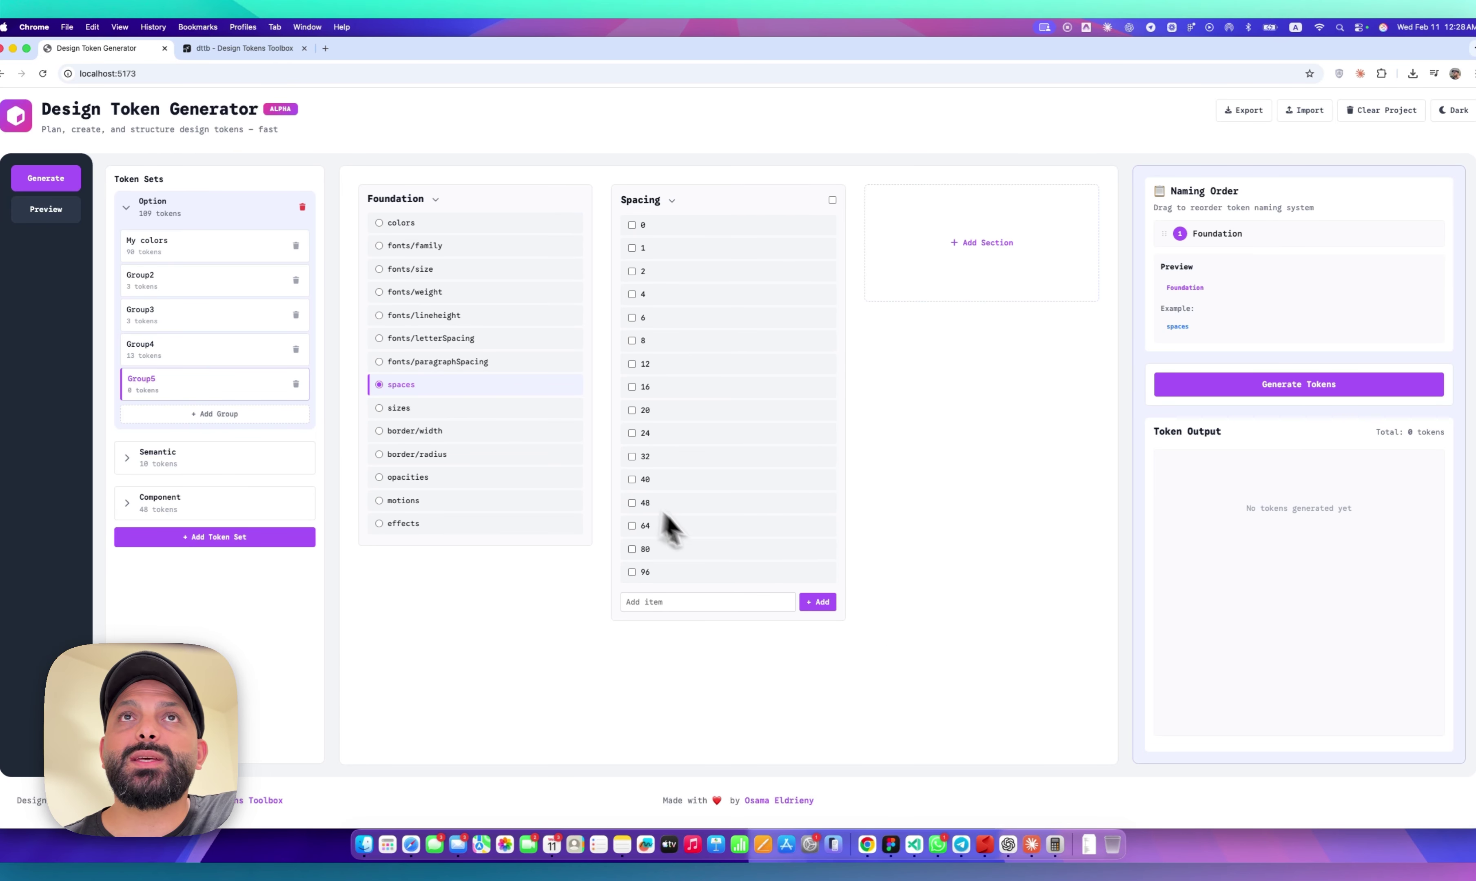
pyautogui.click(833, 200)
pyautogui.click(1198, 419)
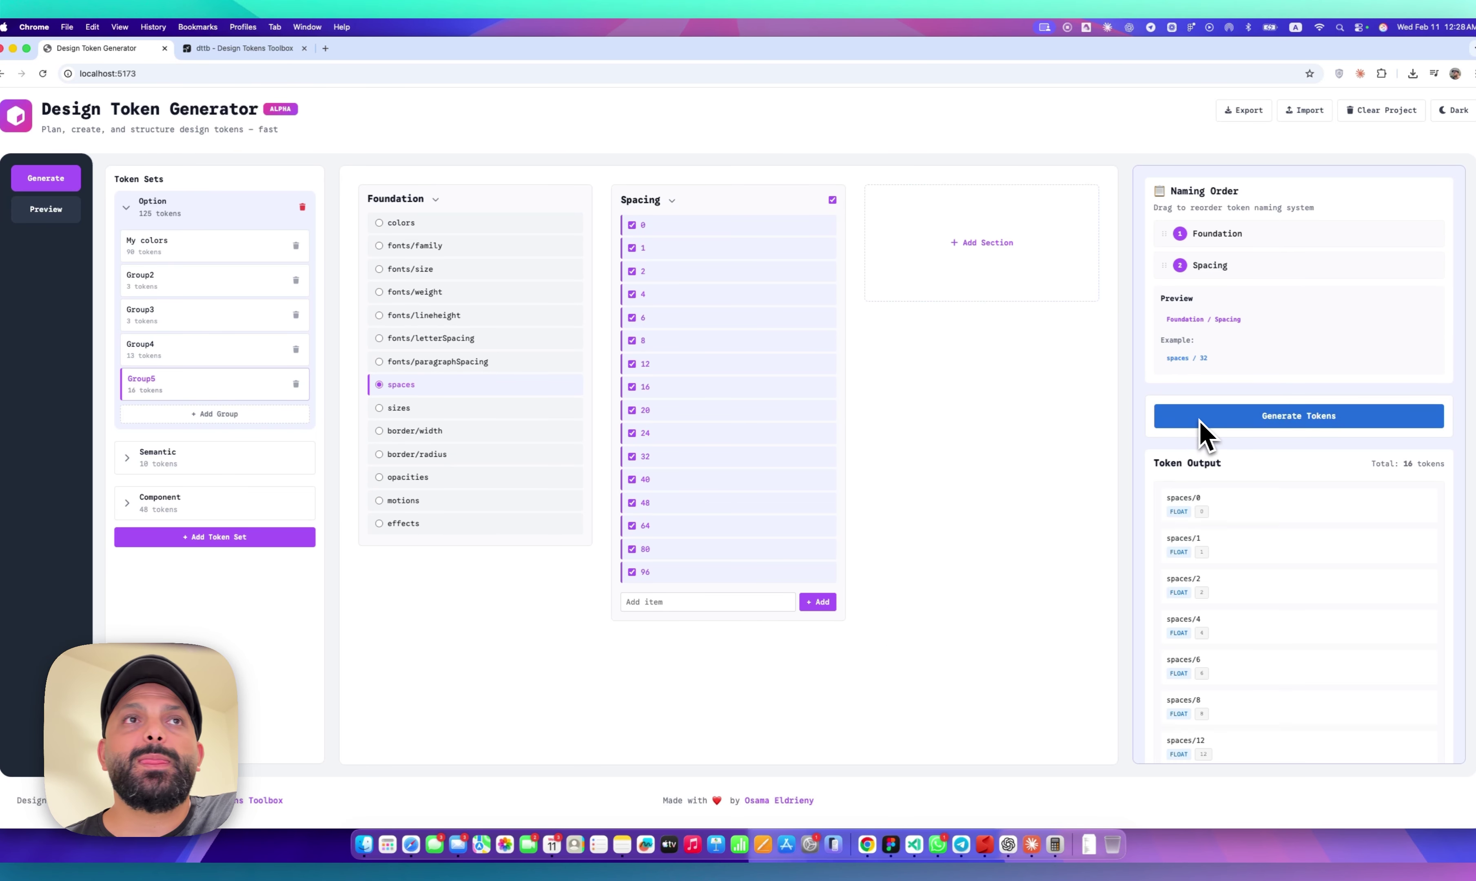
# - Add another Option group and generate sizes tokens from all Sizes values, 4 to 128
pyautogui.click(219, 418)
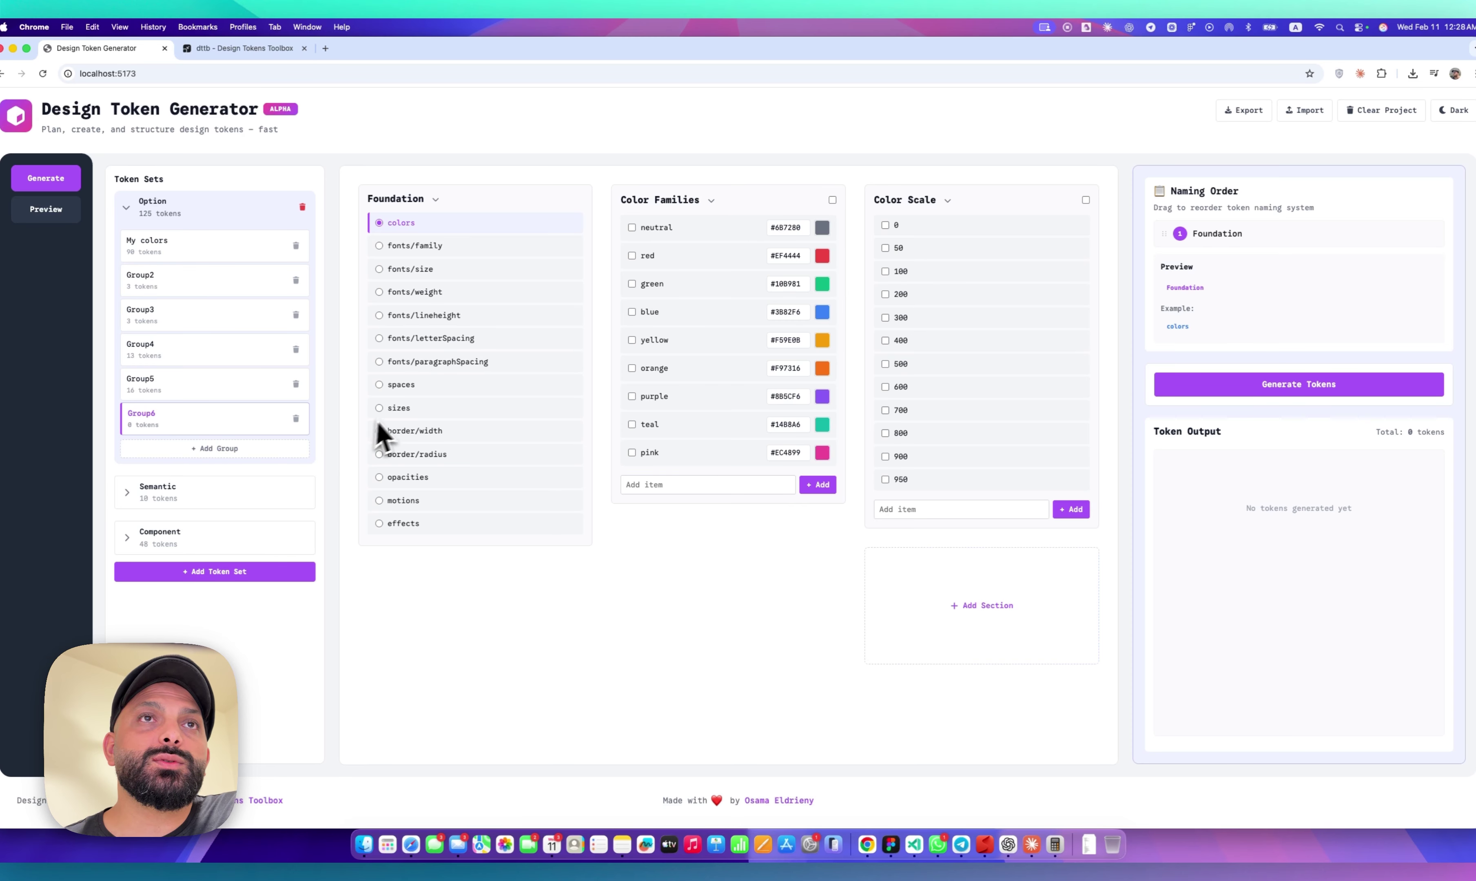
pyautogui.click(398, 409)
pyautogui.click(832, 200)
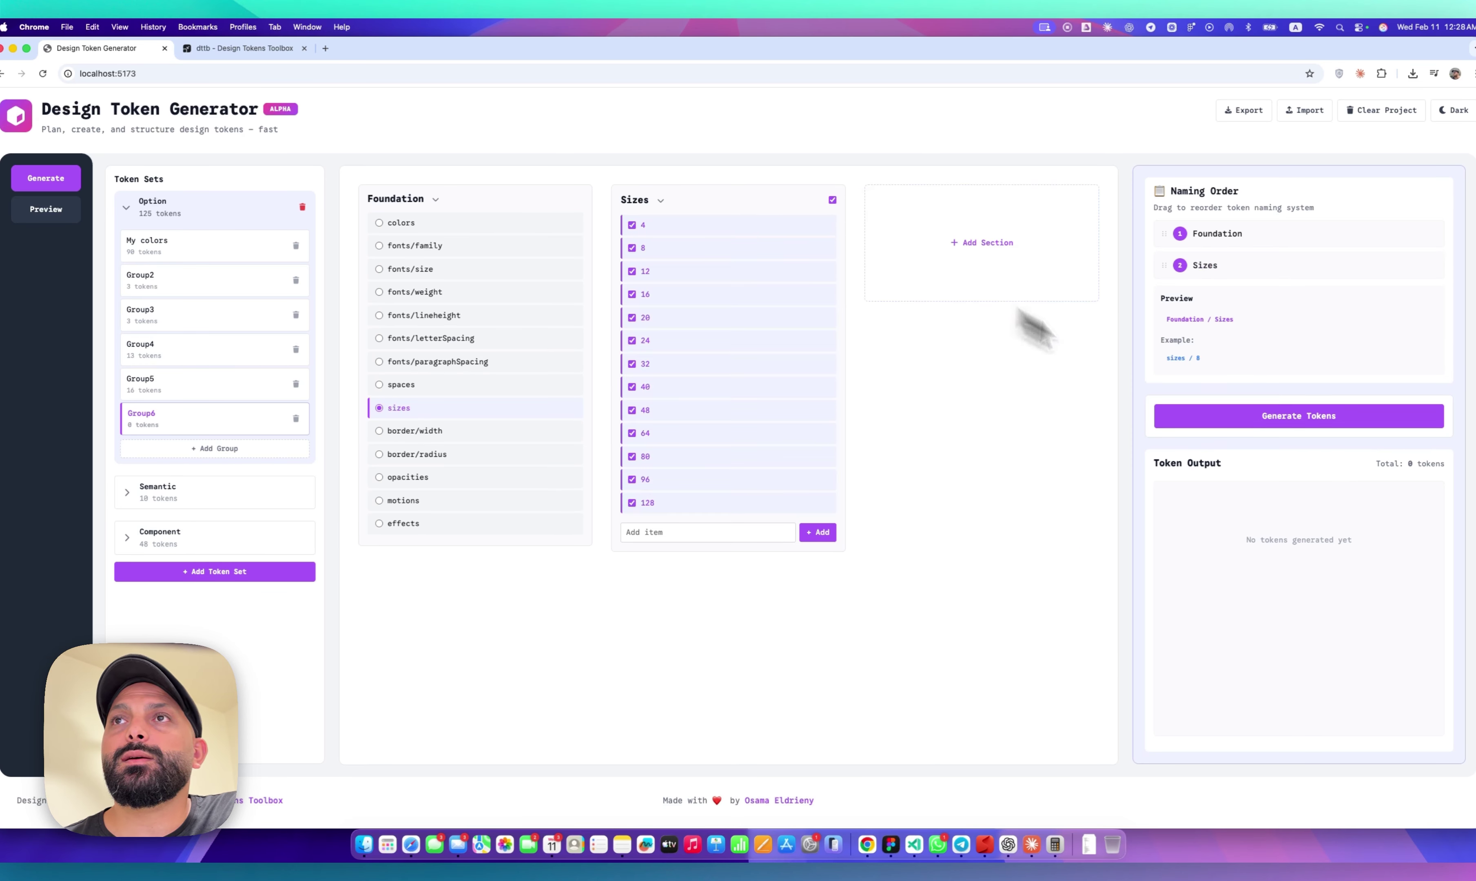
pyautogui.click(1228, 419)
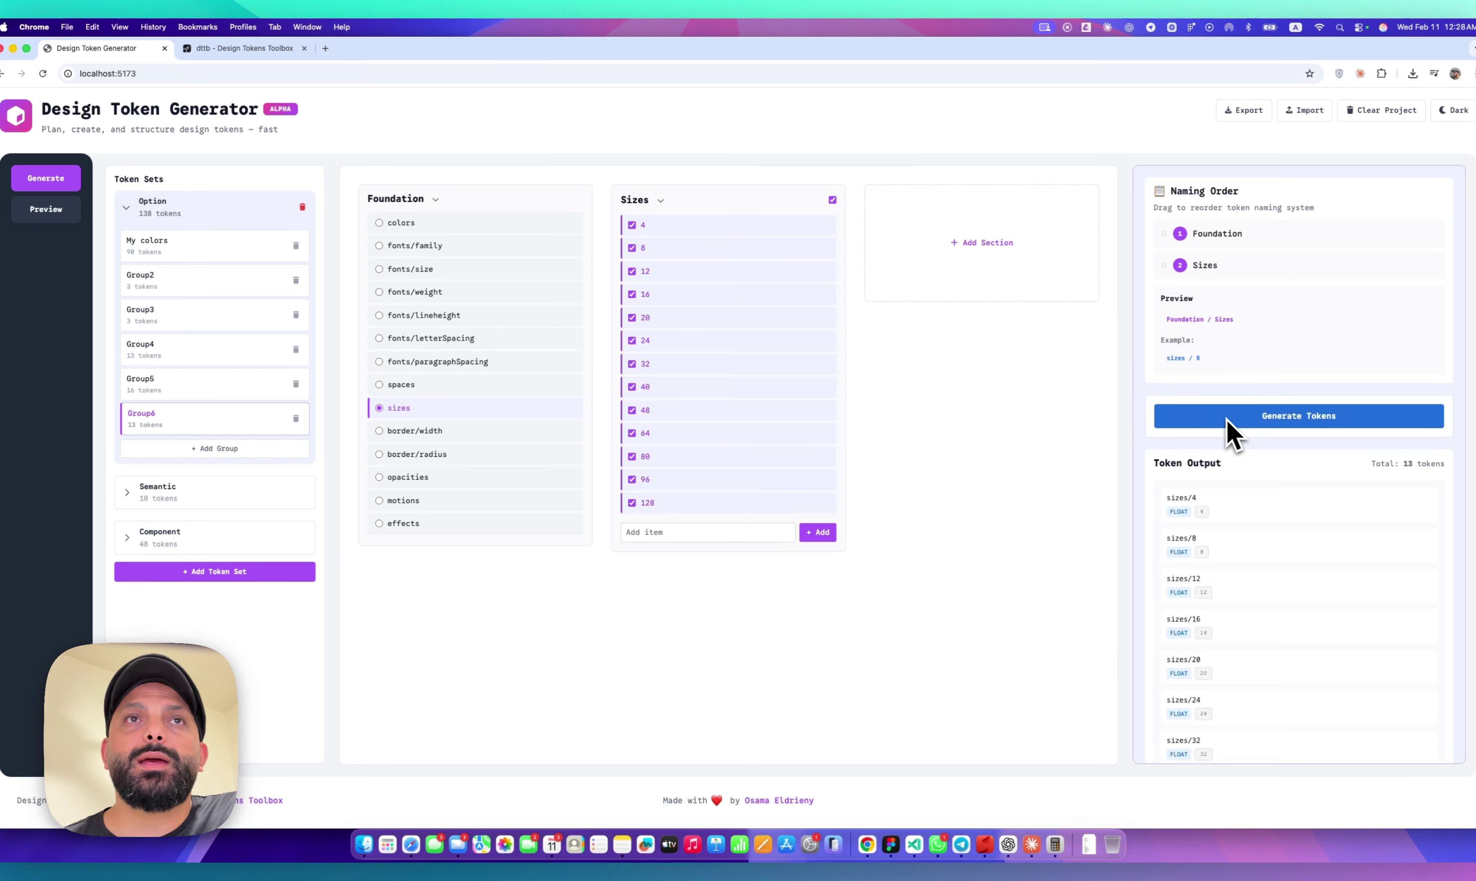
# - Add another Option group and generate border/width tokens from all Border Width values: 0, 1, 2, 4 and 8
pyautogui.click(265, 456)
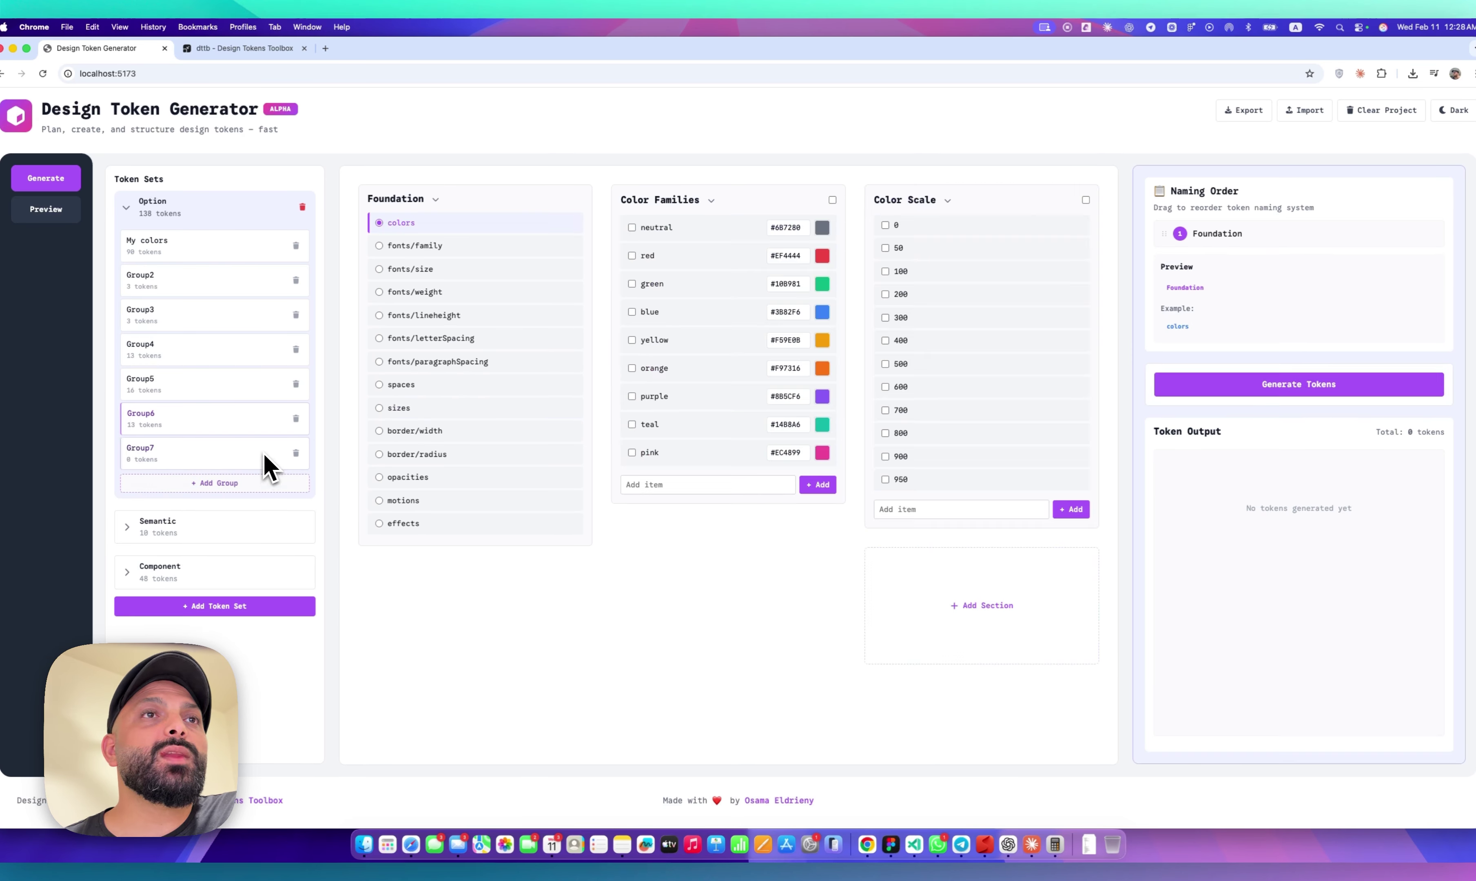
pyautogui.click(414, 432)
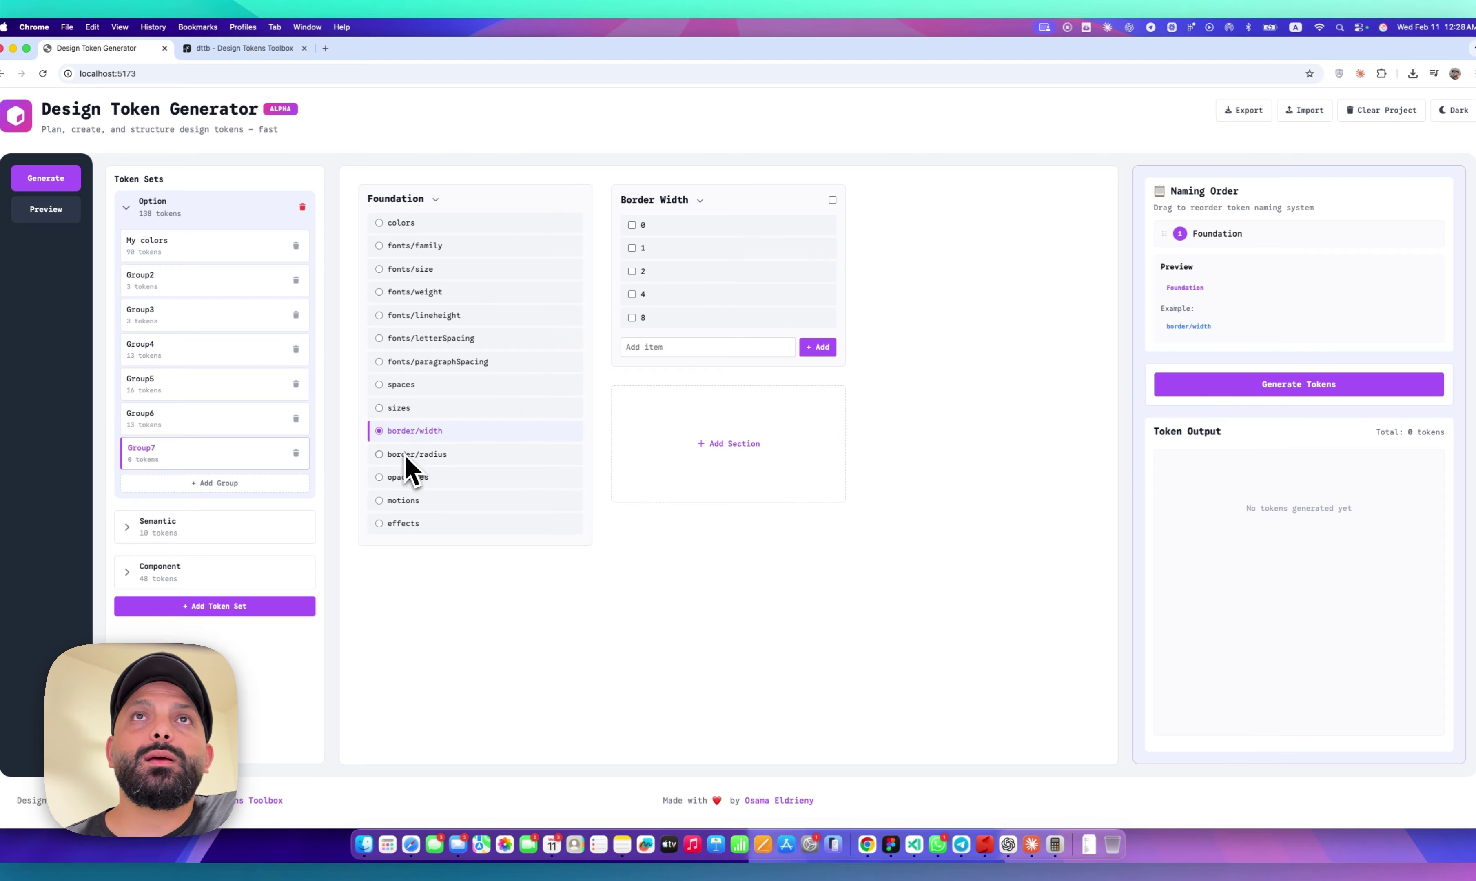
pyautogui.click(832, 200)
pyautogui.click(1192, 420)
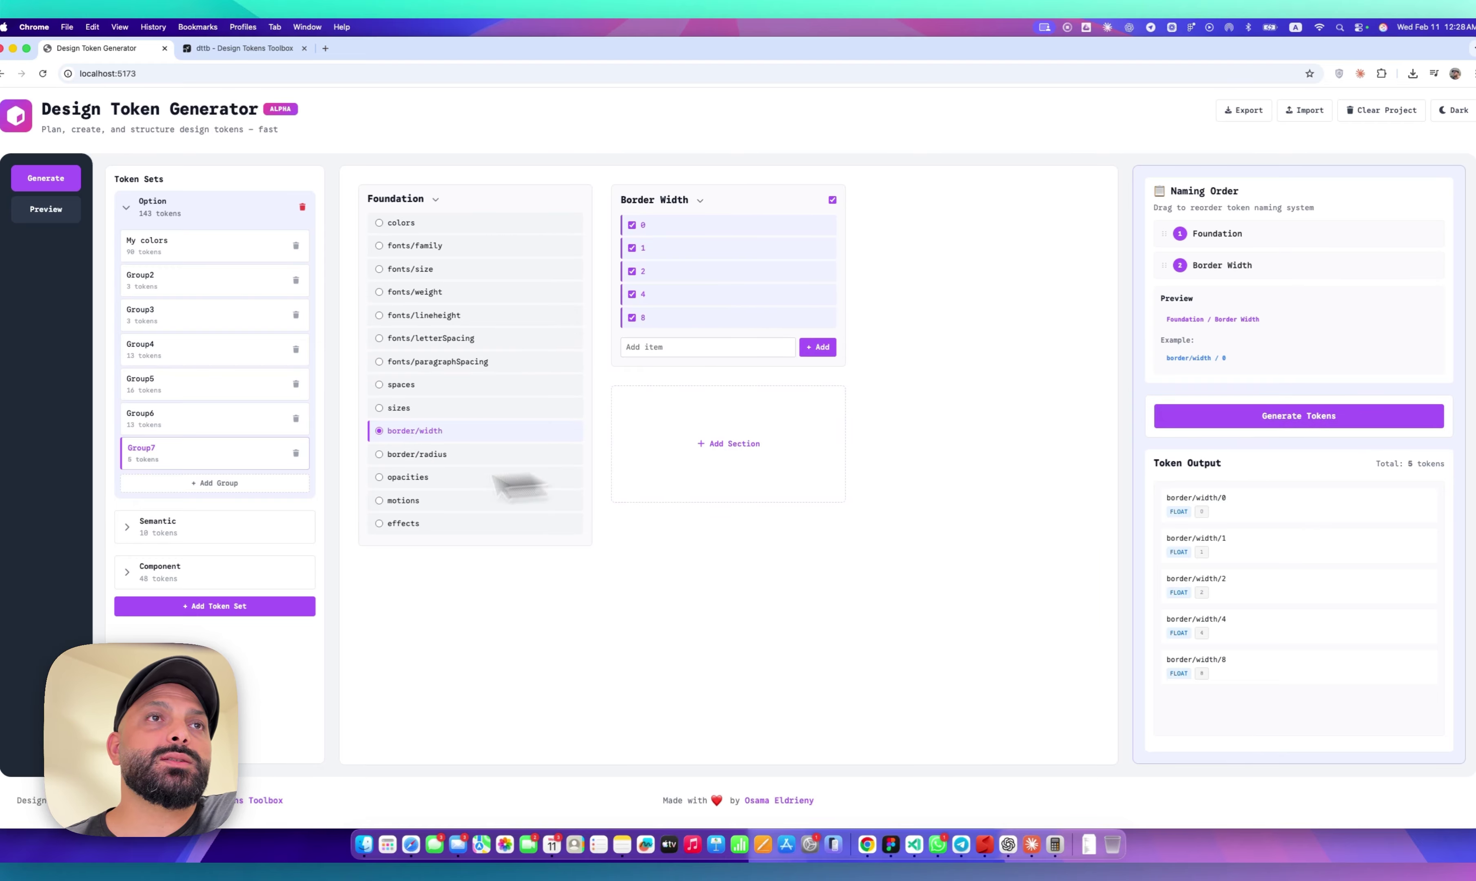
# - Add another Option group and generate border/radius tokens from all Radius values, 0 to 24 plus 999
pyautogui.click(238, 483)
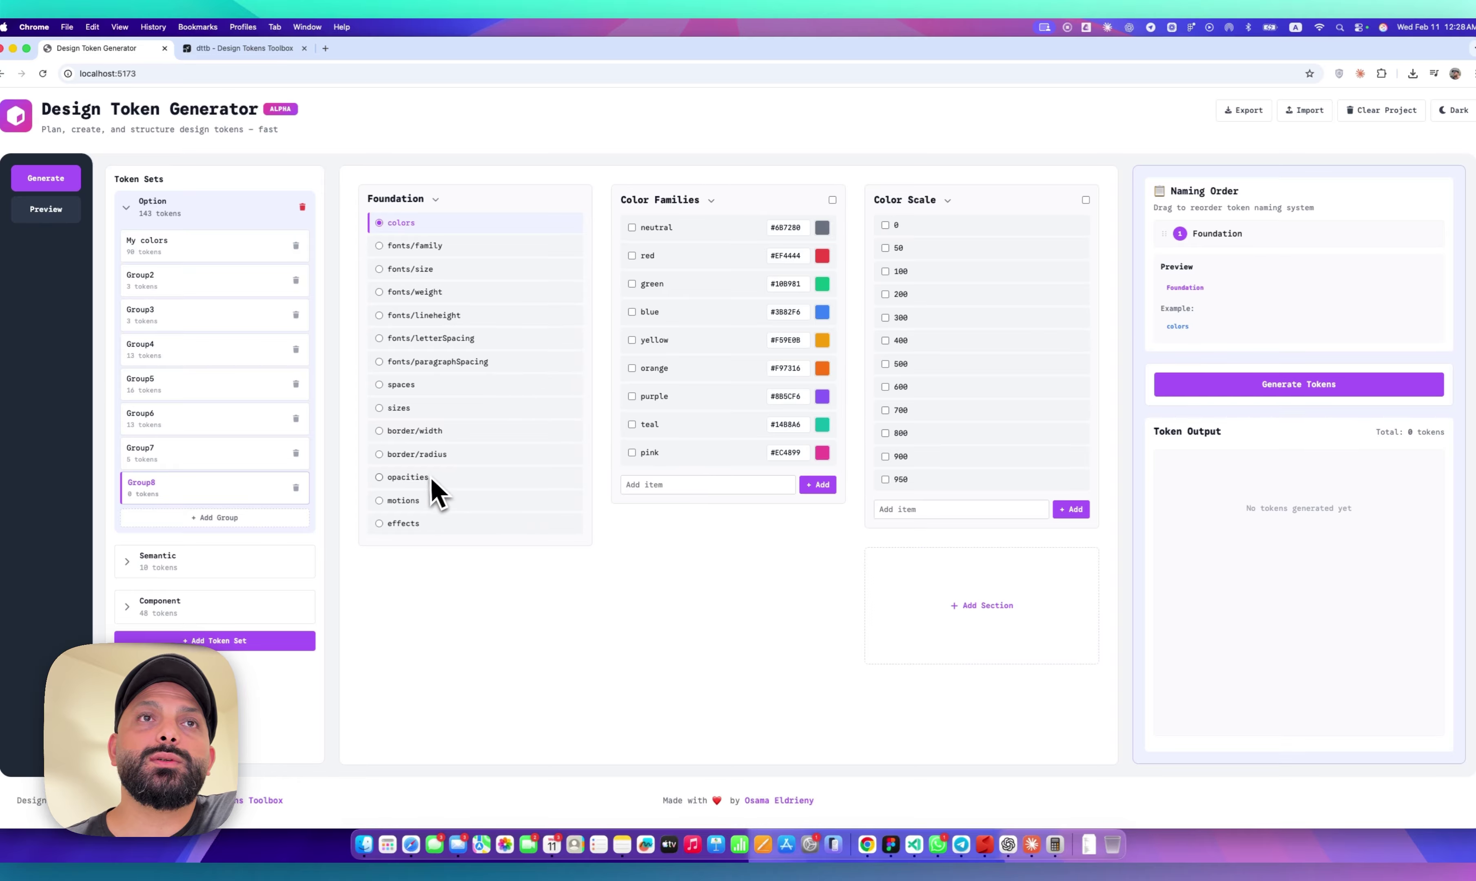
pyautogui.click(440, 455)
pyautogui.click(832, 200)
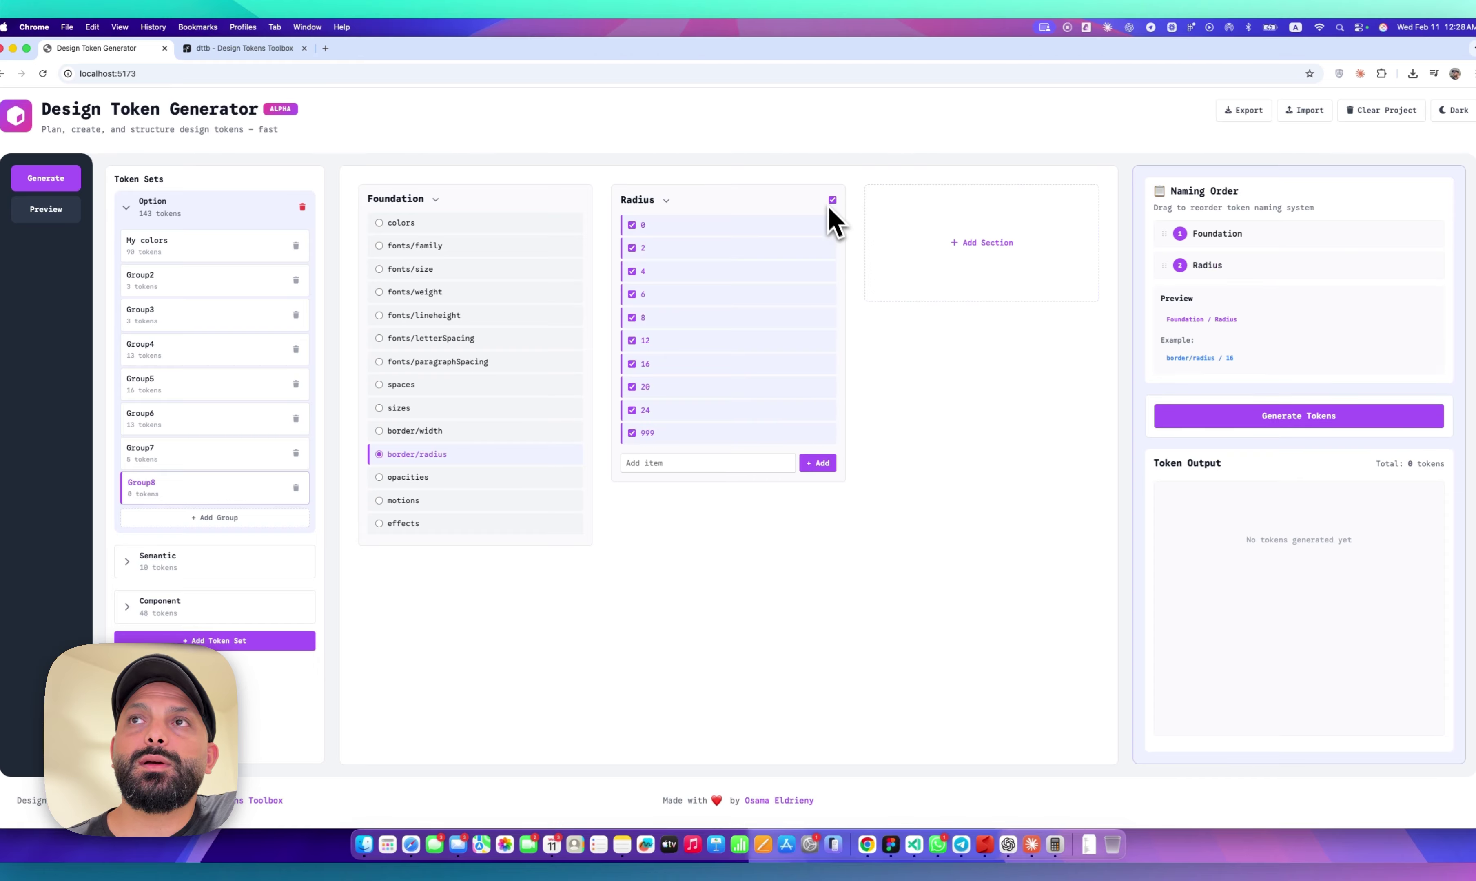
pyautogui.click(1163, 417)
# - Preview the Option set's border tokens, examining the radius and width subgroups
pyautogui.click(48, 209)
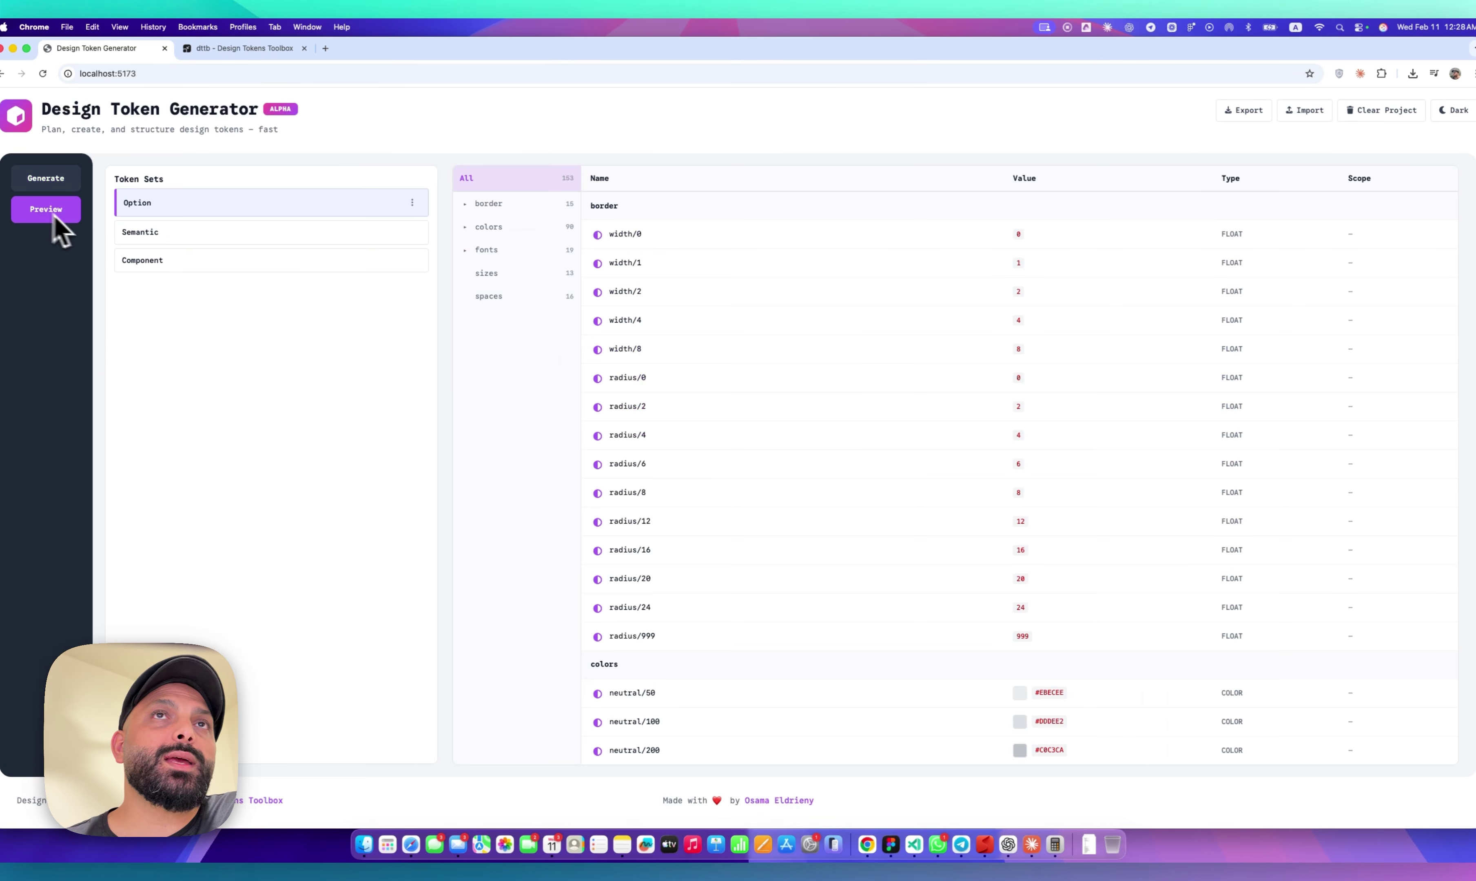
pyautogui.click(460, 201)
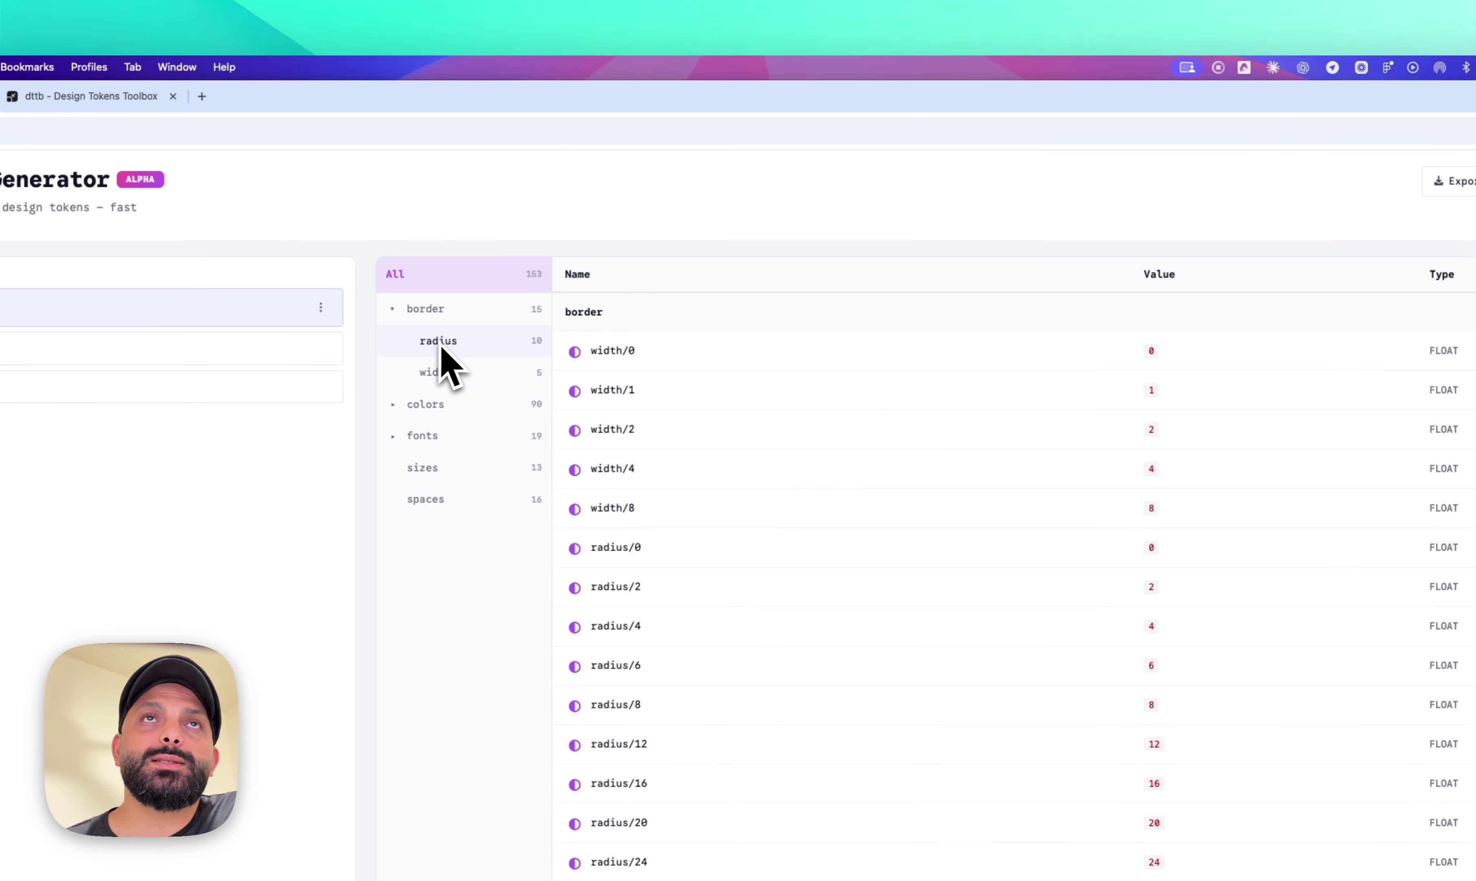
pyautogui.click(440, 344)
pyautogui.click(455, 373)
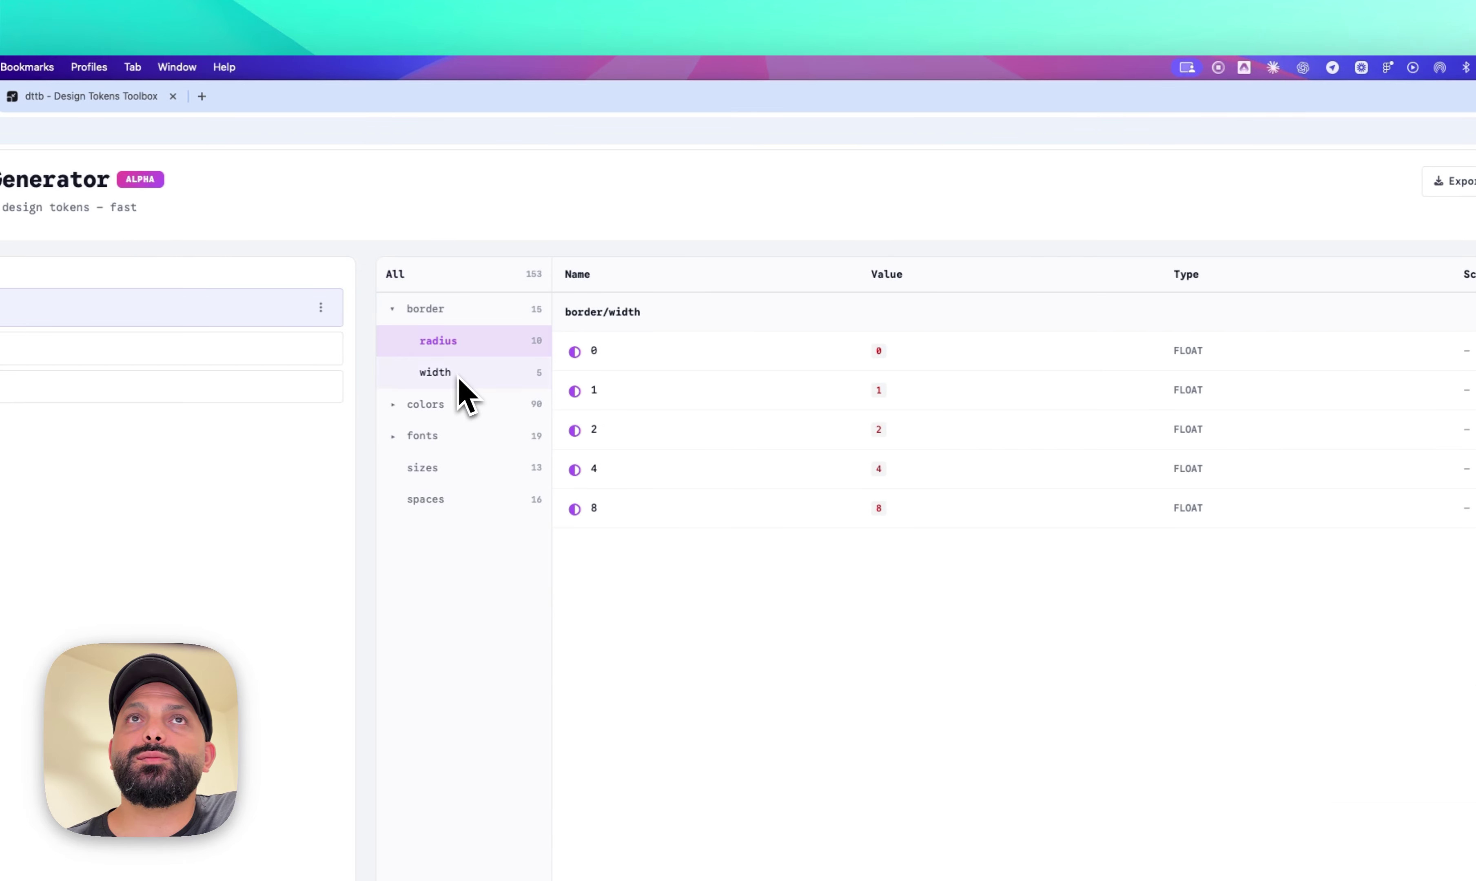
pyautogui.click(479, 347)
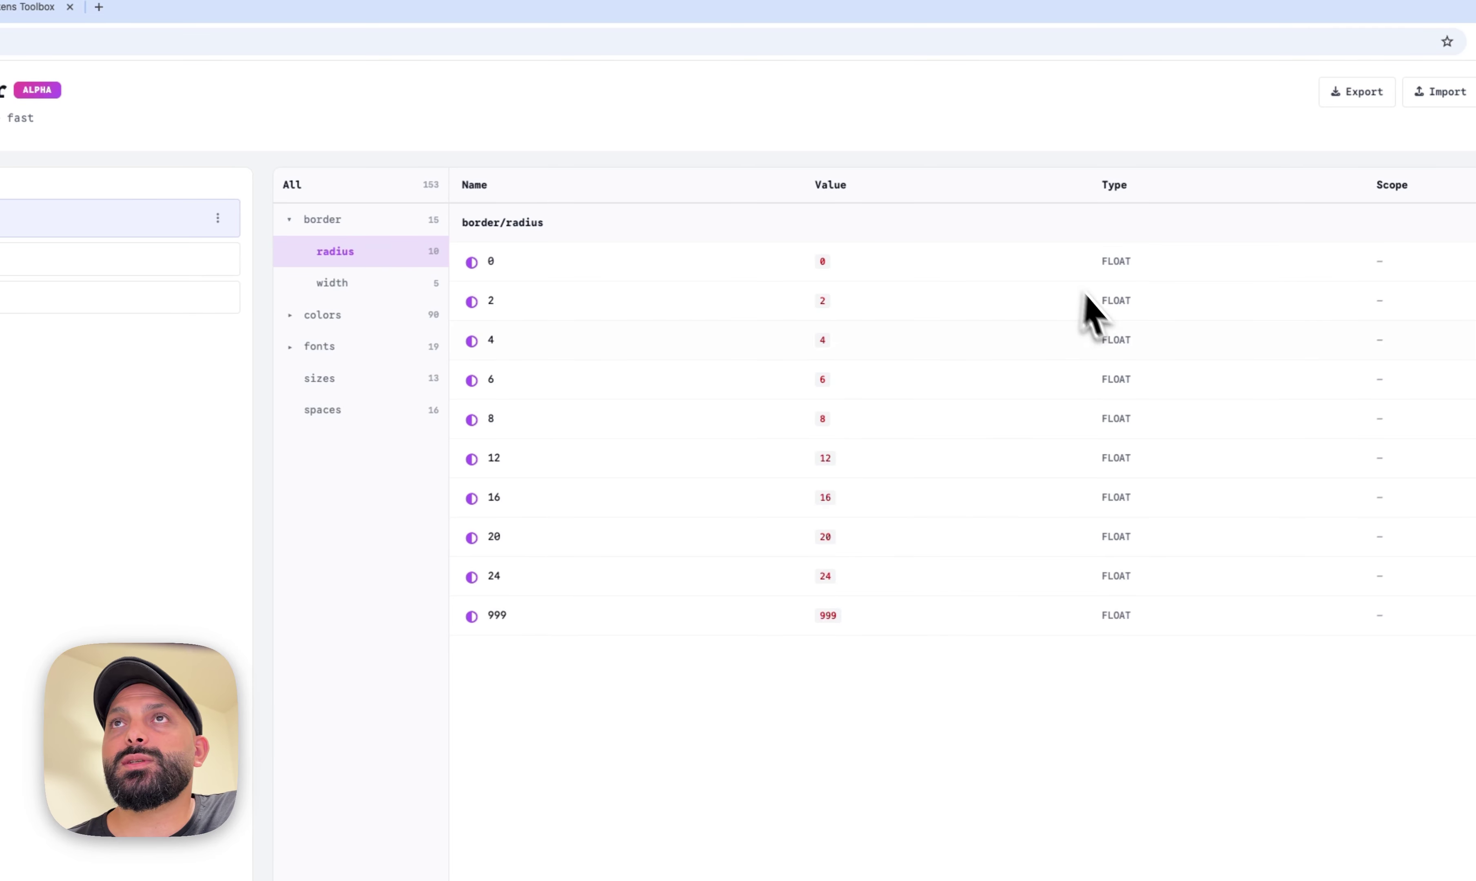
# - Preview the Semantic set, and examine the Component set's medium and primary button tokens with their types and scopes
pyautogui.click(262, 345)
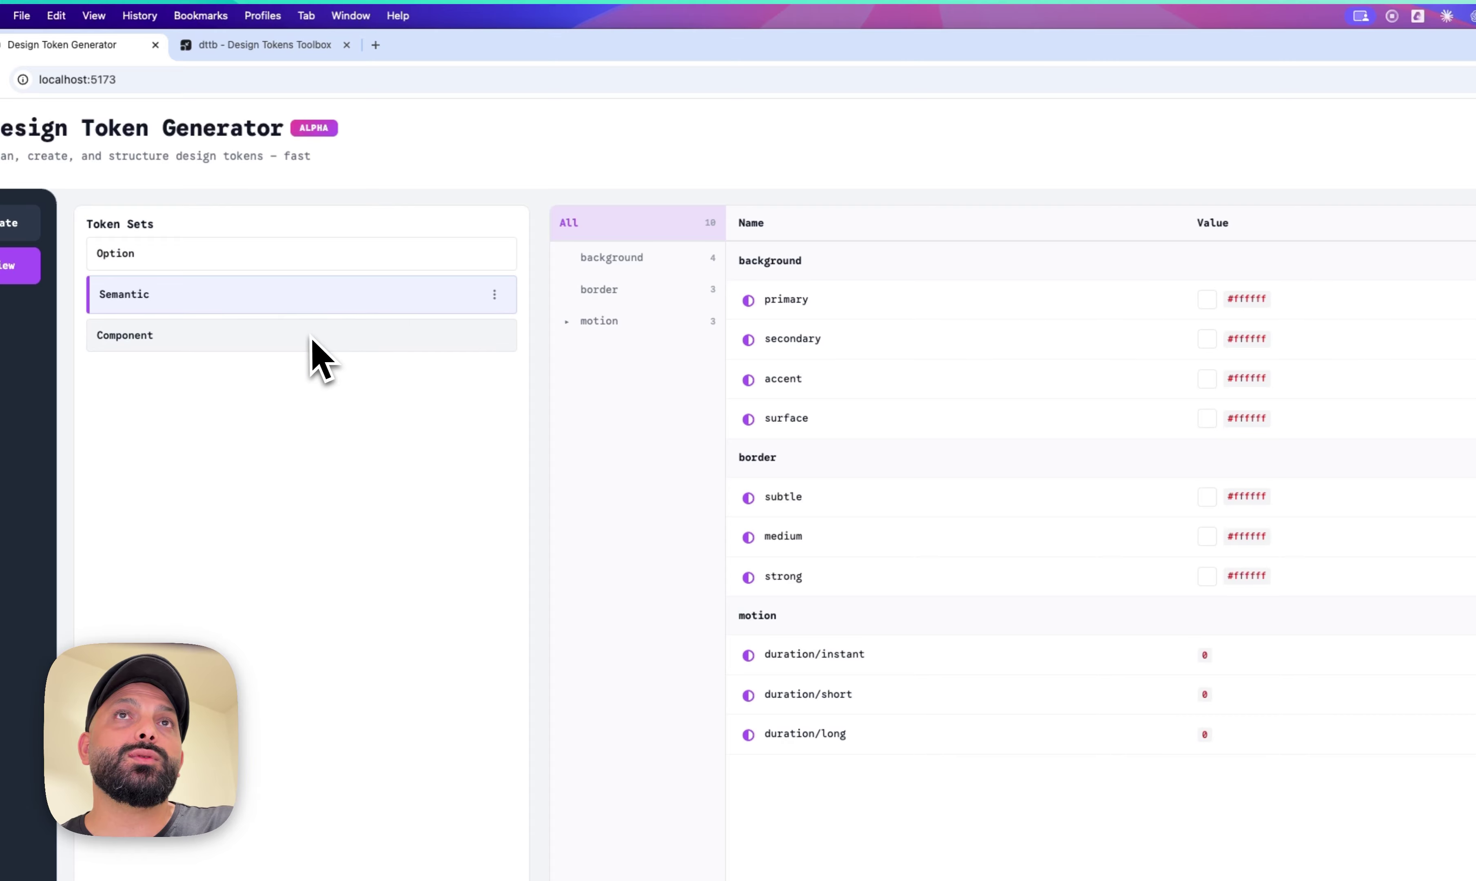
pyautogui.click(311, 339)
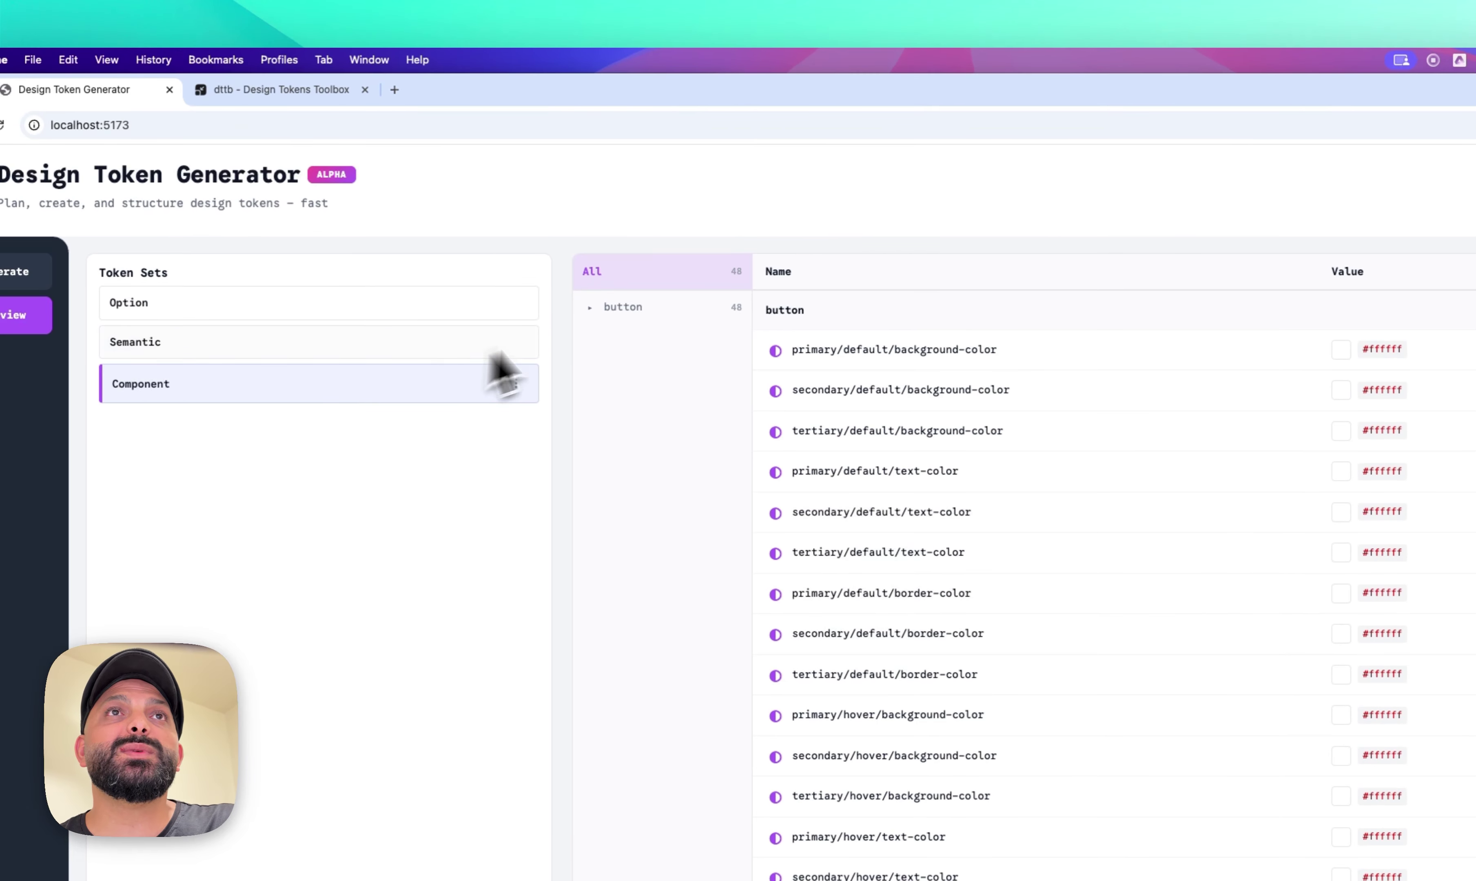
pyautogui.click(611, 320)
pyautogui.click(626, 340)
pyautogui.click(636, 371)
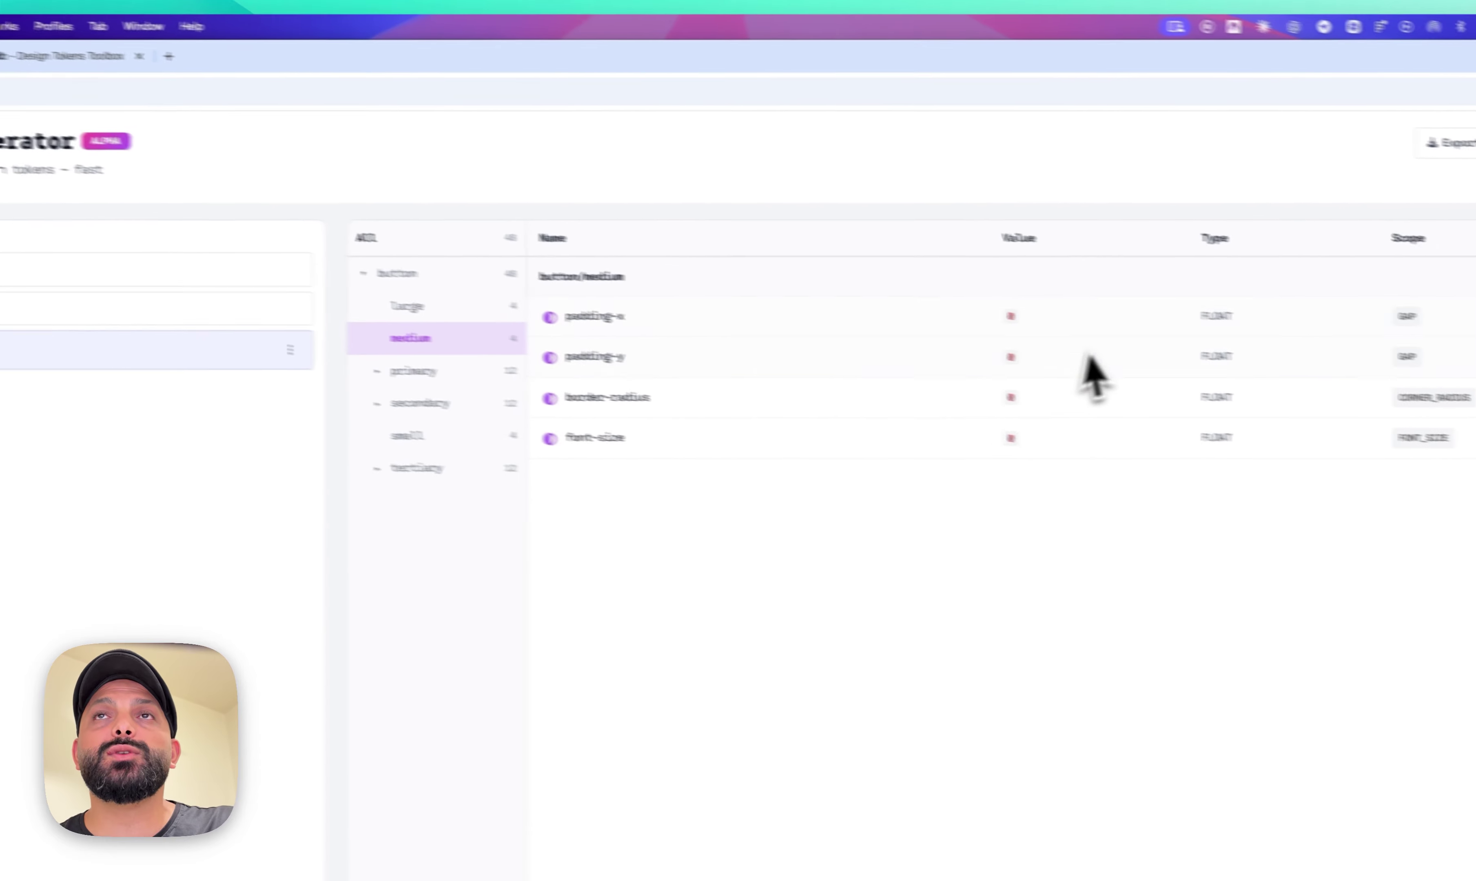
pyautogui.click(375, 363)
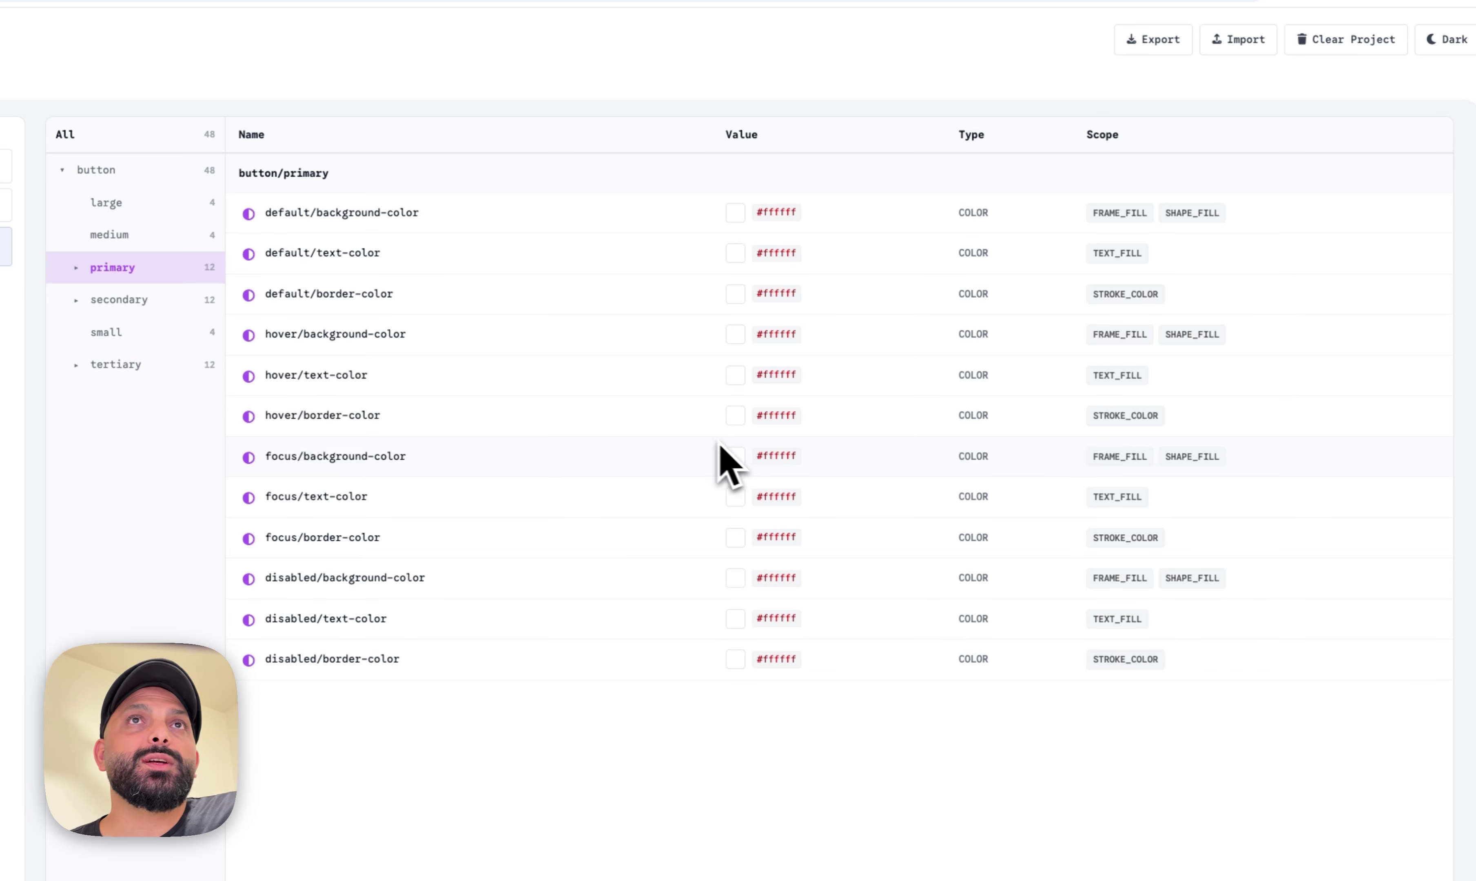
# - Preview the Option, Semantic and Component token sets in turn, examining their token groups
pyautogui.click(290, 223)
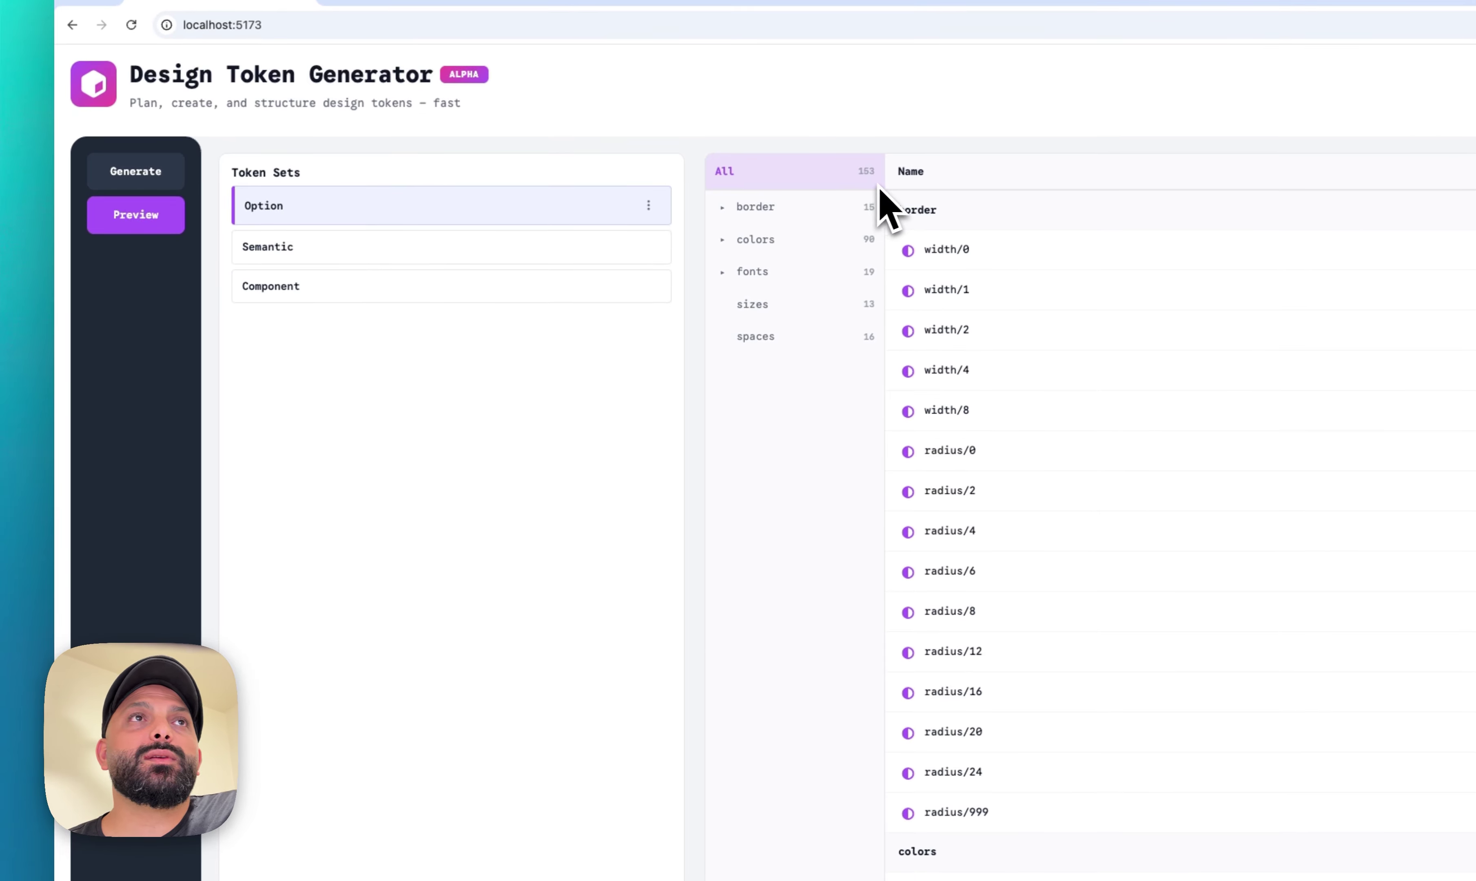
pyautogui.click(372, 244)
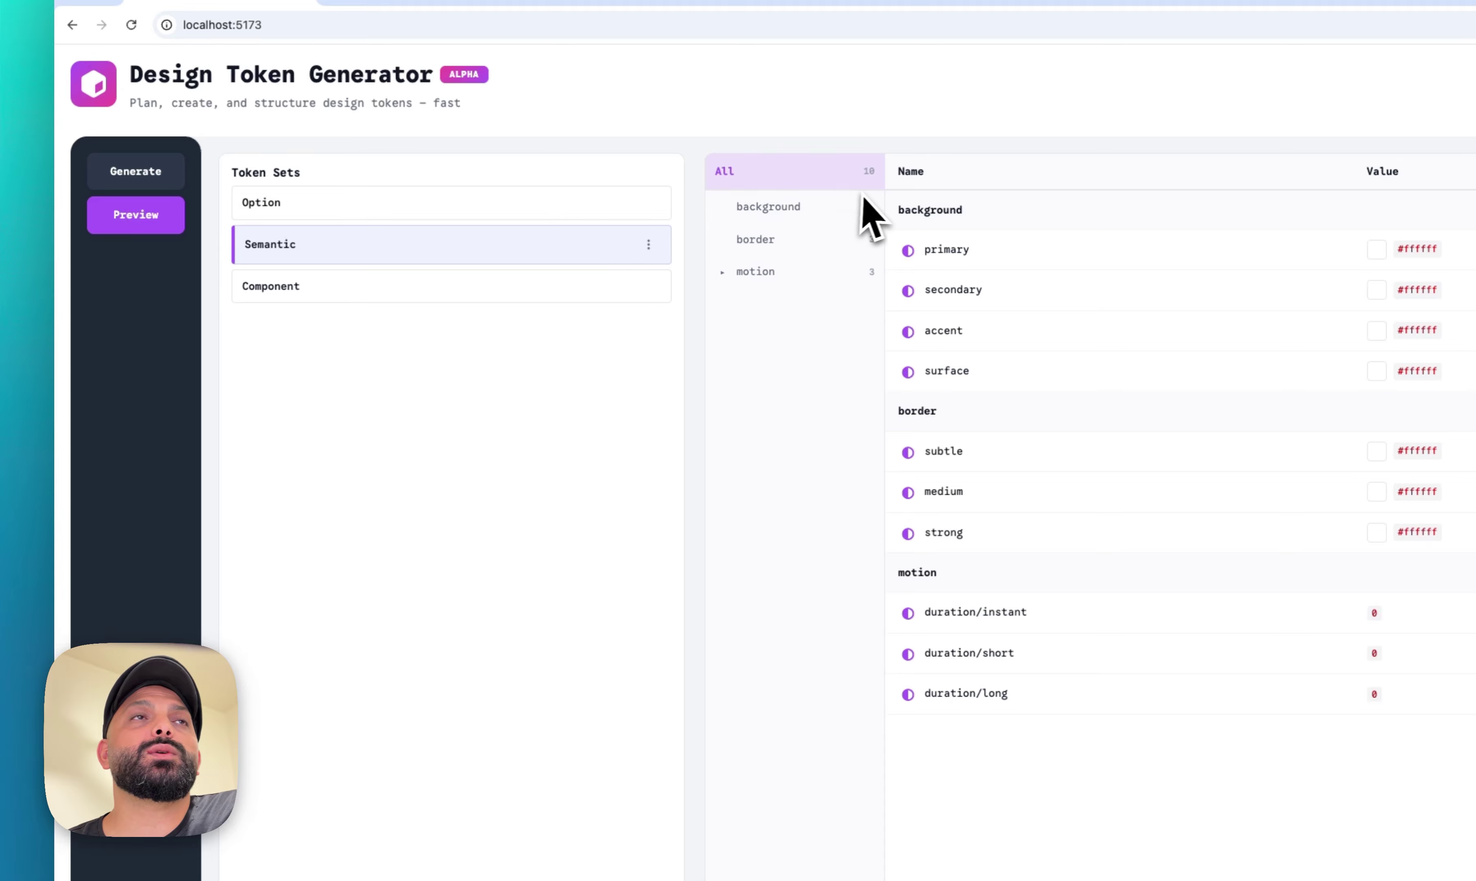
pyautogui.click(433, 286)
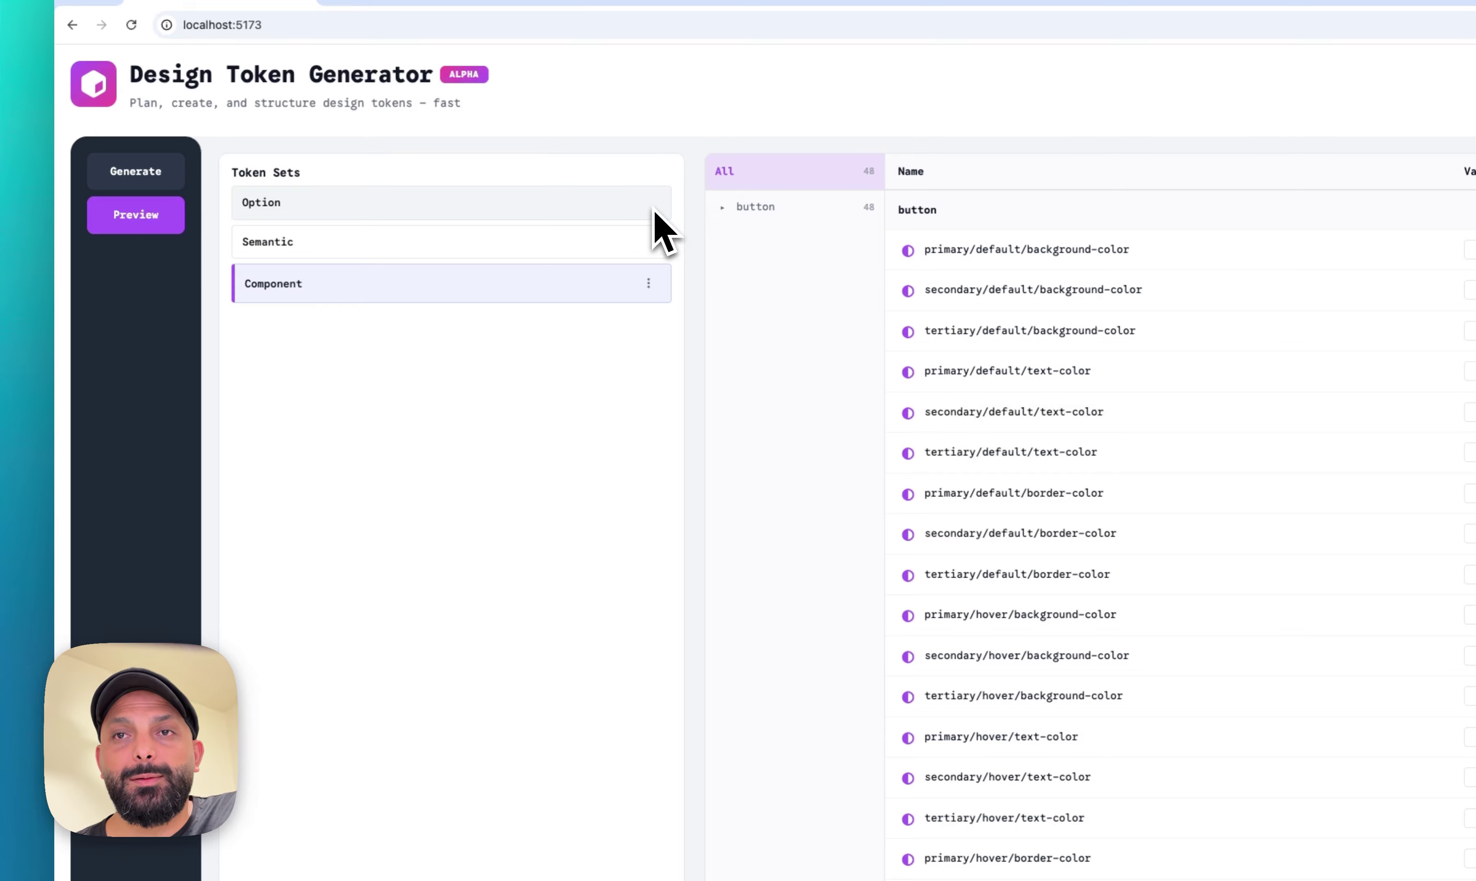
# - Export the Option token set as a JSON file
pyautogui.click(413, 206)
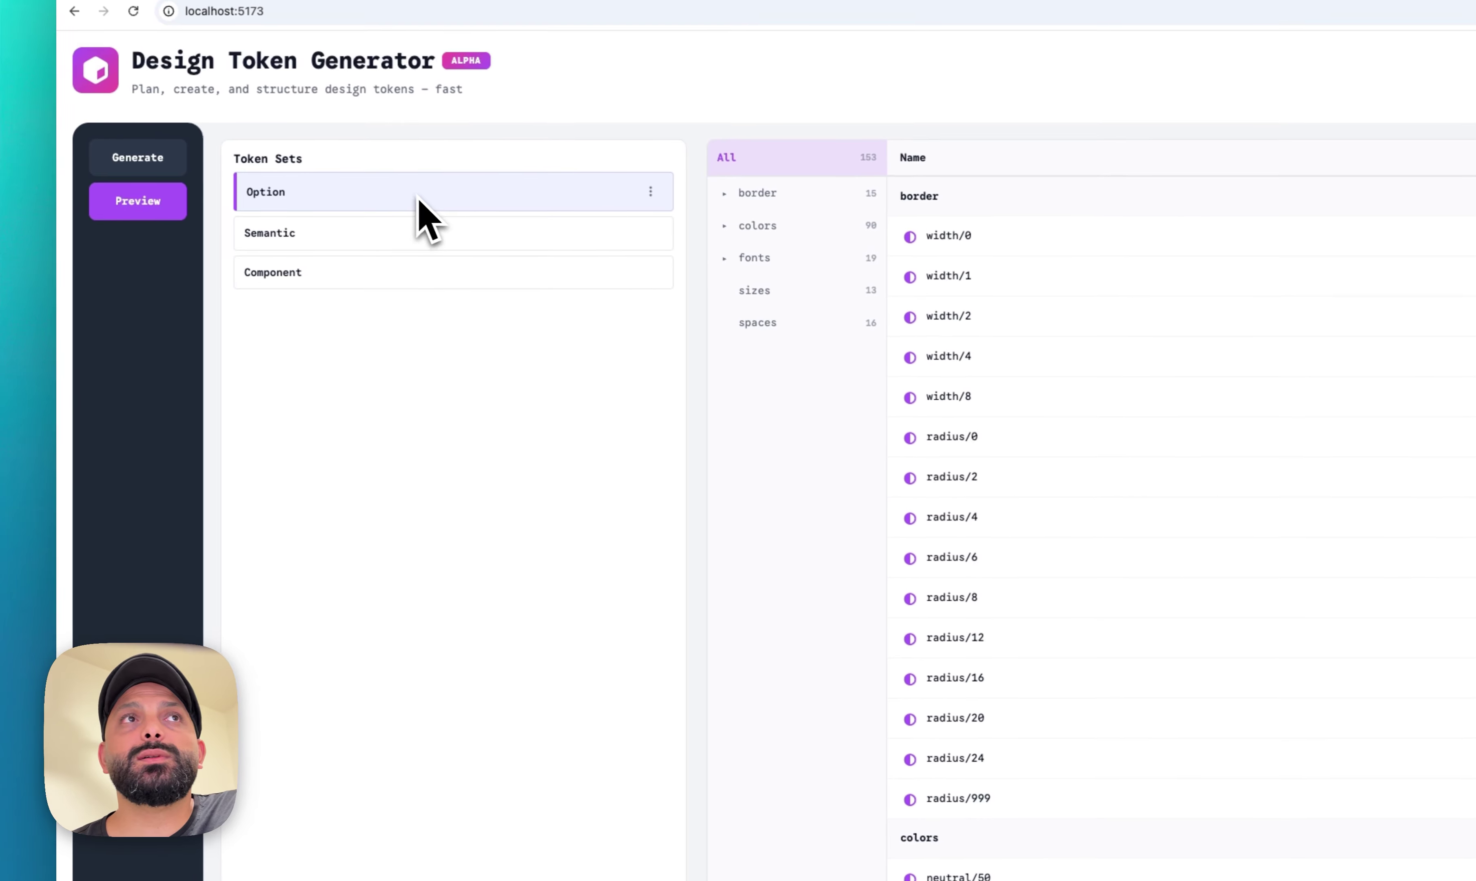
pyautogui.click(652, 193)
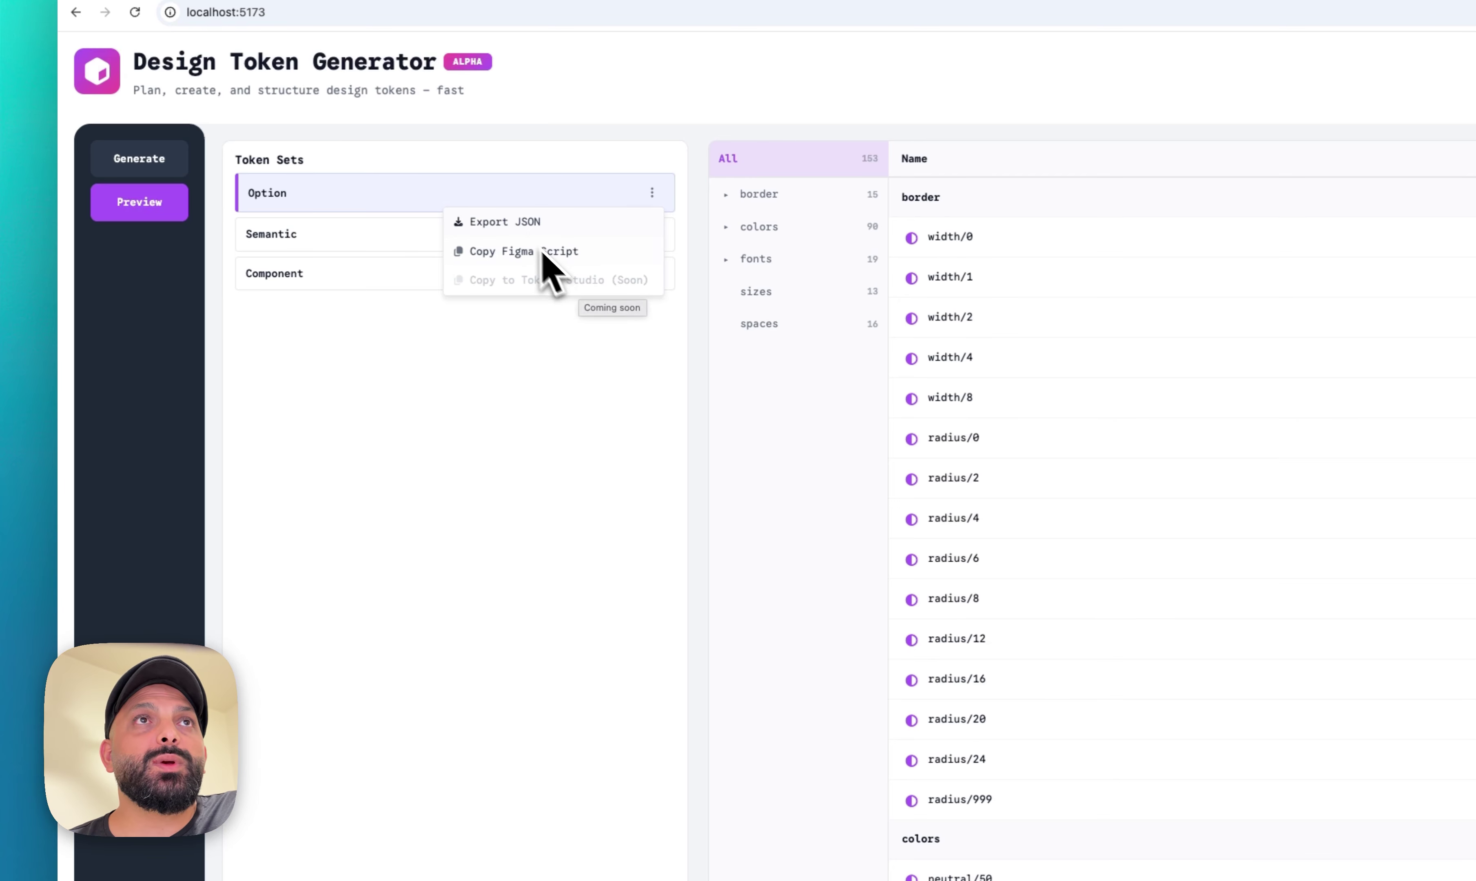
pyautogui.click(519, 224)
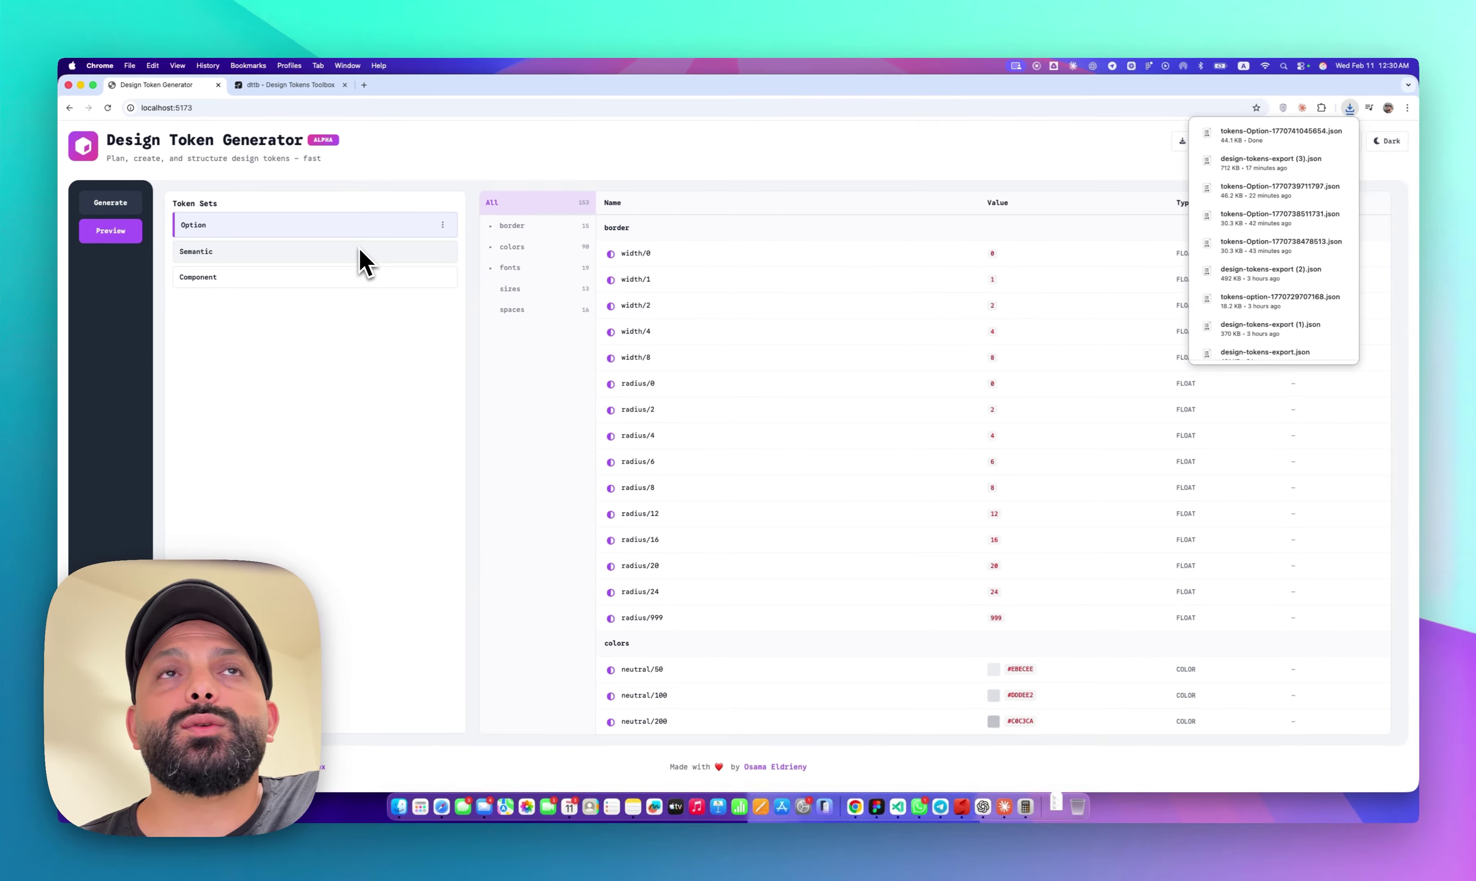
# - Switch to Figma and import the newly exported tokens-Option JSON file from Downloads as variables
pyautogui.press('super+Tab')
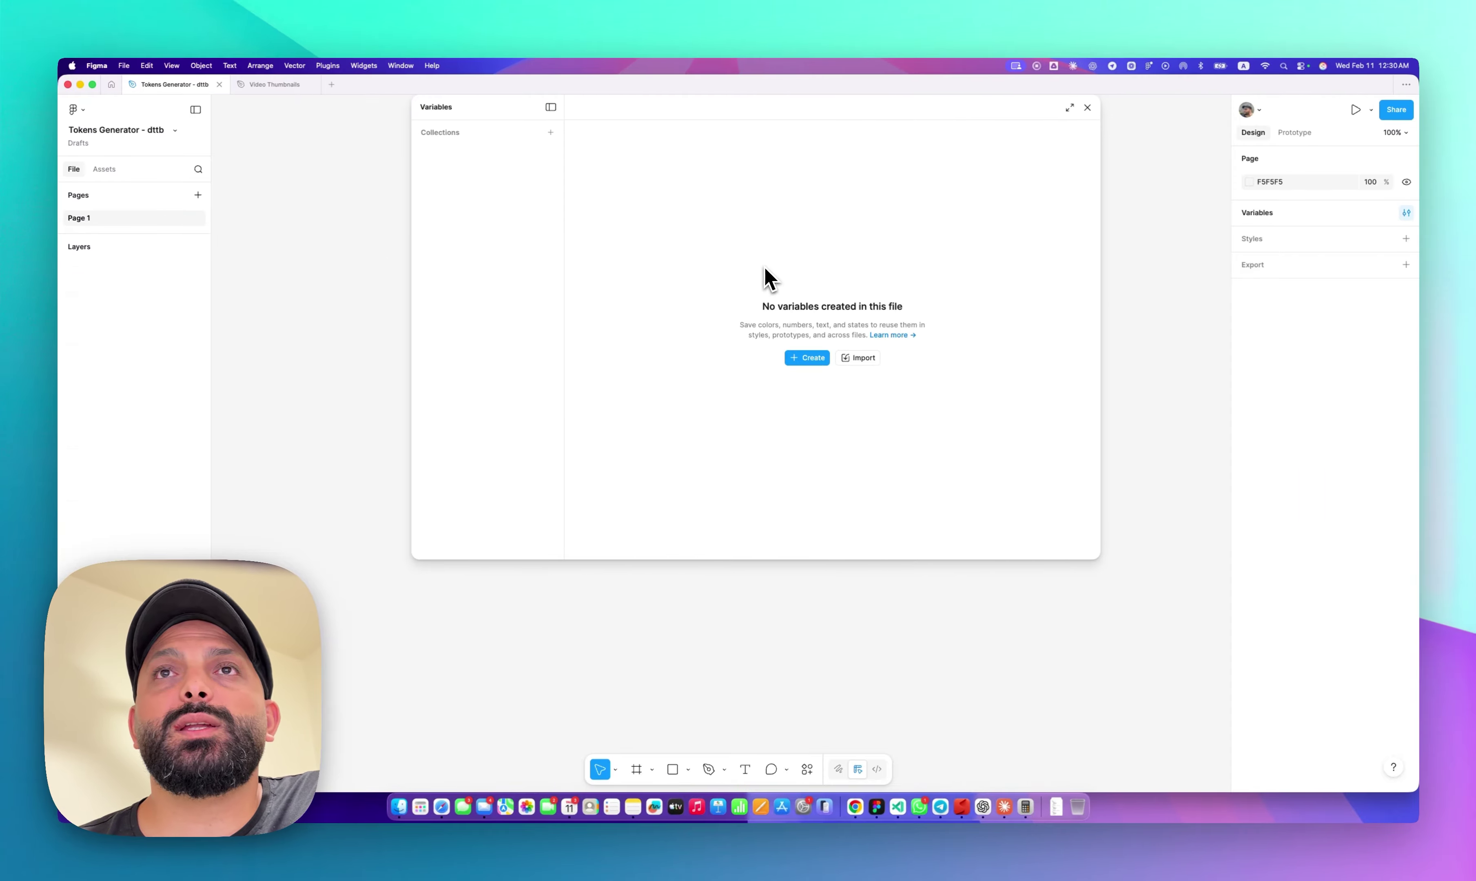
pyautogui.click(855, 358)
pyautogui.click(585, 379)
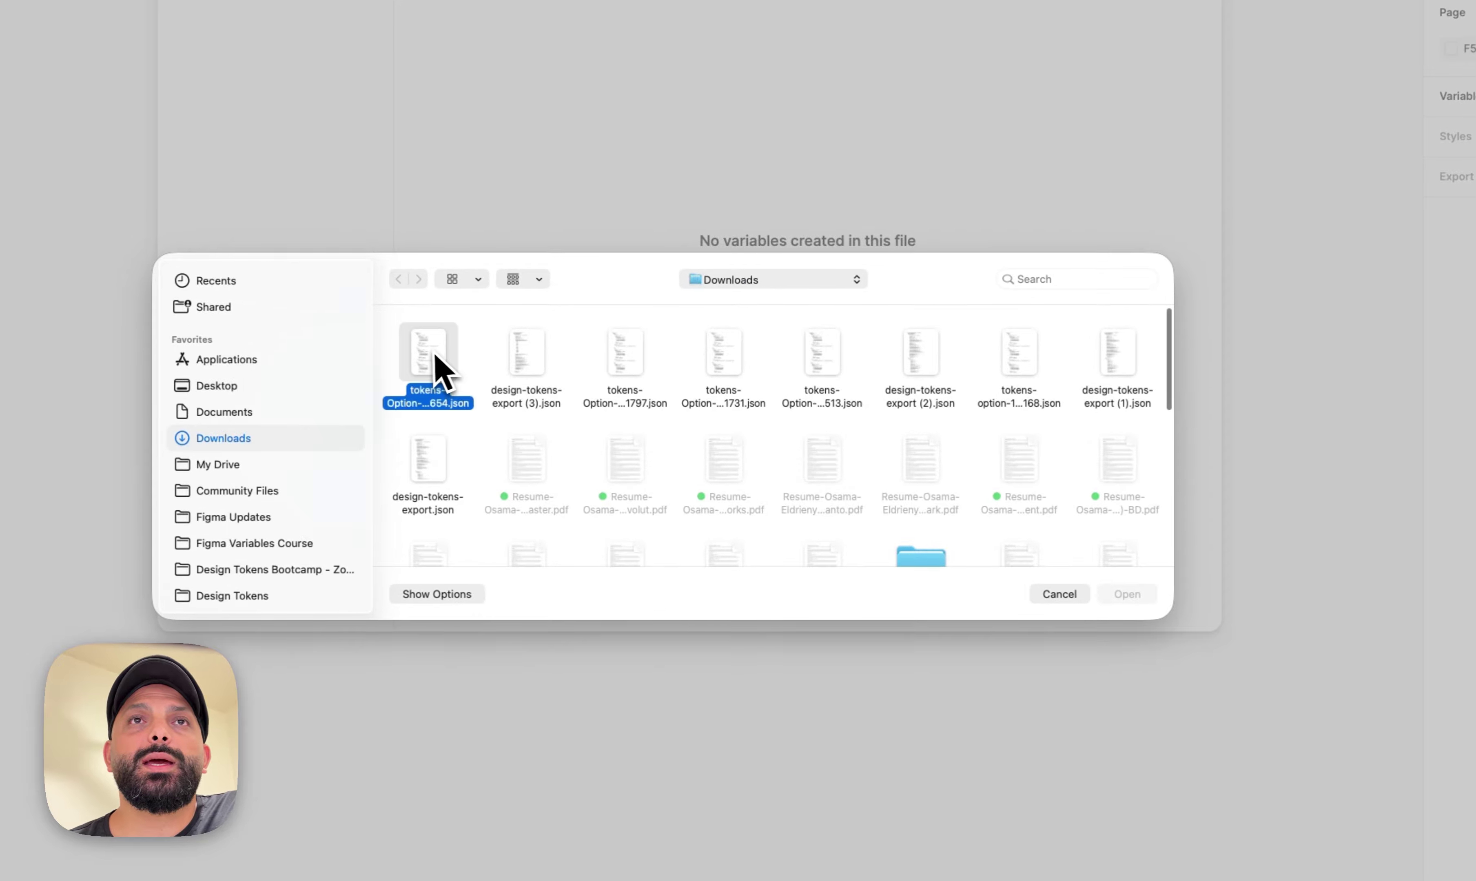
pyautogui.click(1127, 594)
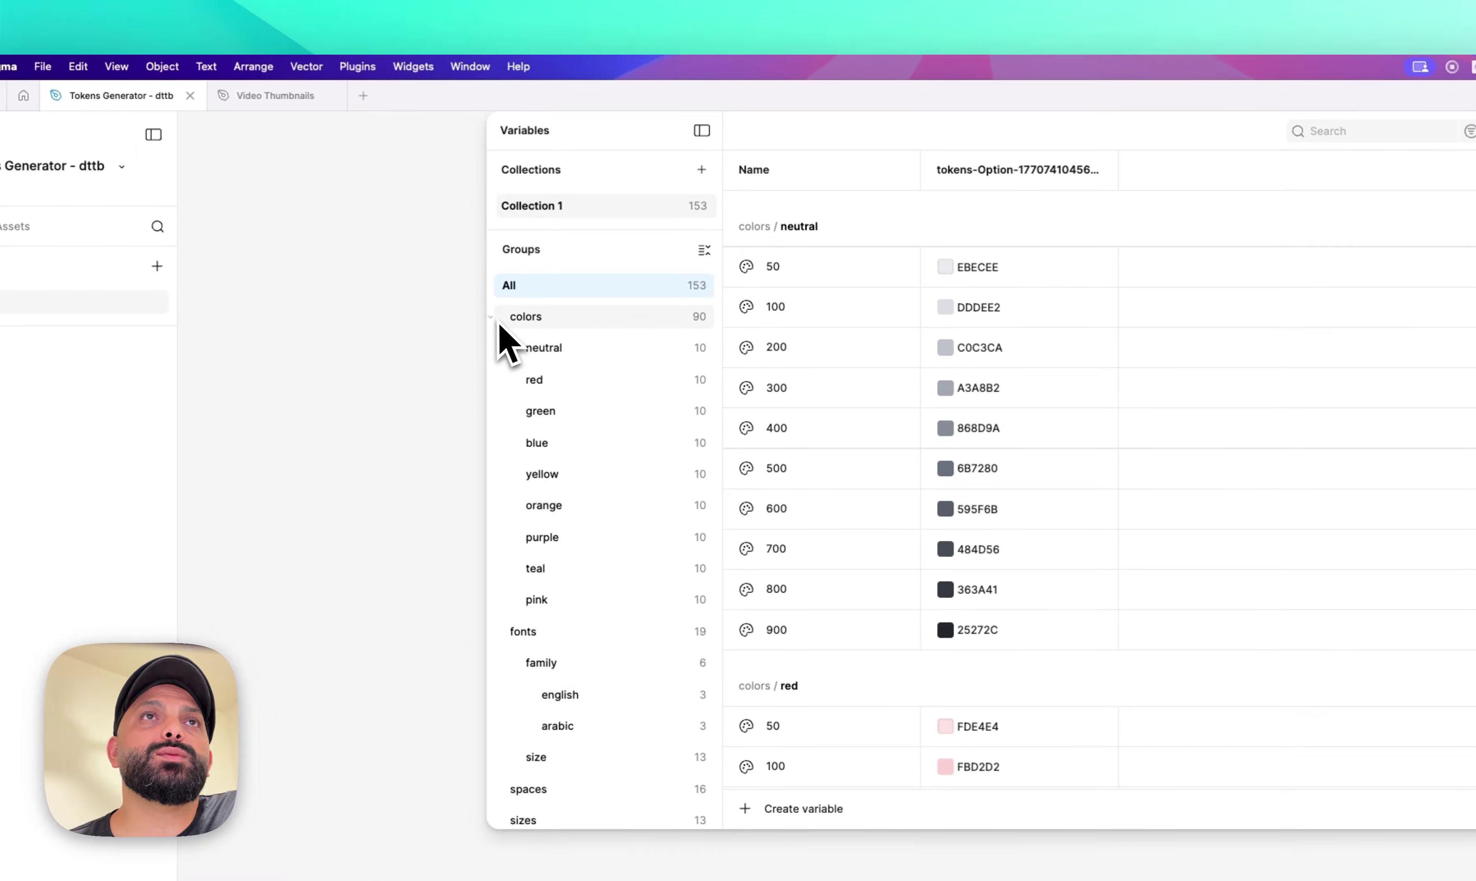
# - Collapse the colors and fonts groups, and examine the imported fonts, spaces, sizes and border width variables
pyautogui.click(429, 286)
pyautogui.click(495, 348)
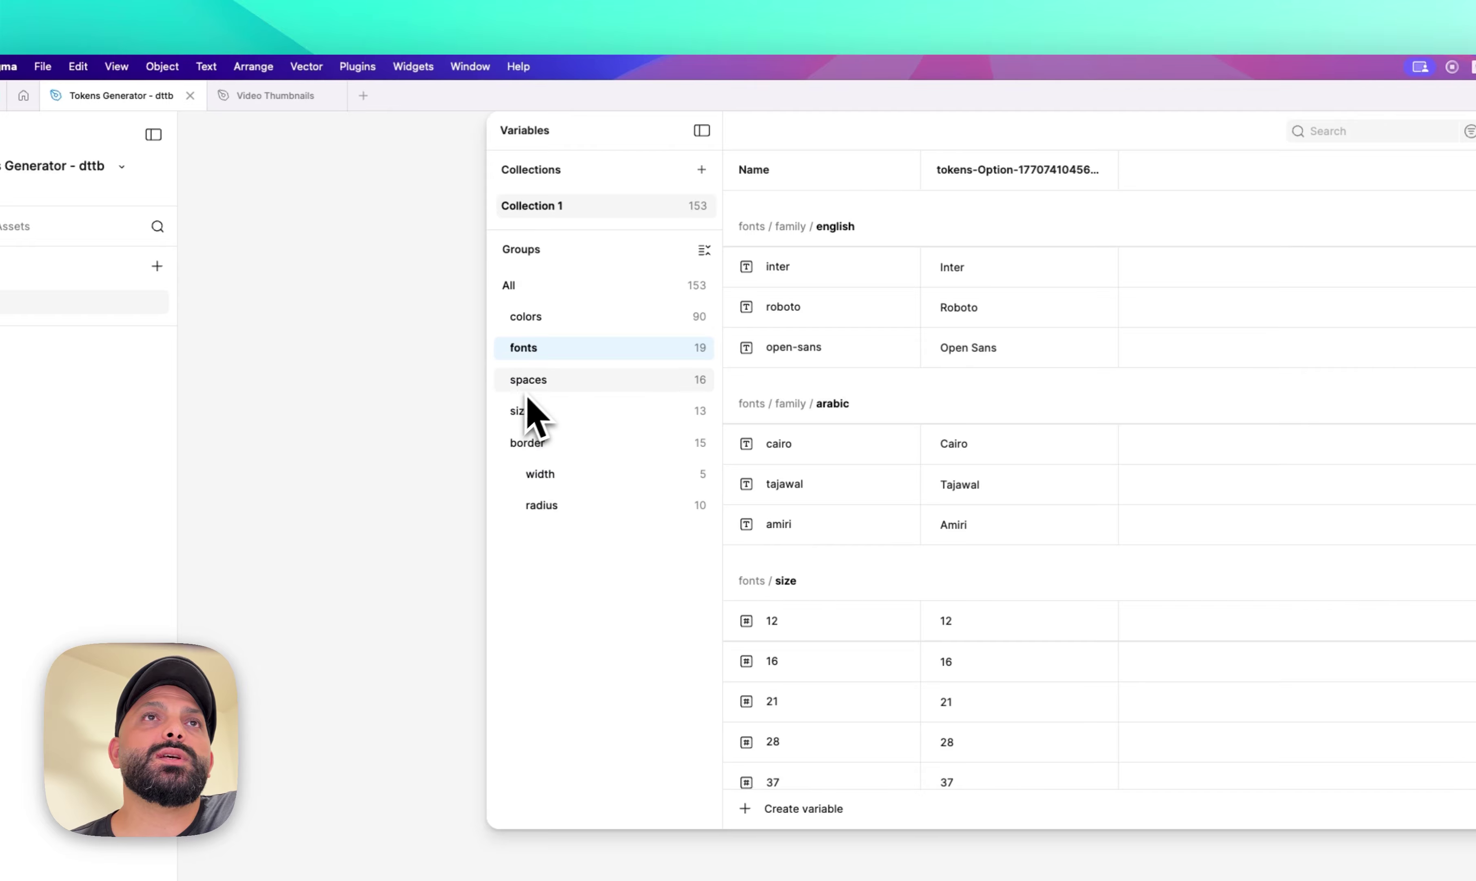
pyautogui.click(522, 383)
pyautogui.click(525, 419)
pyautogui.click(567, 478)
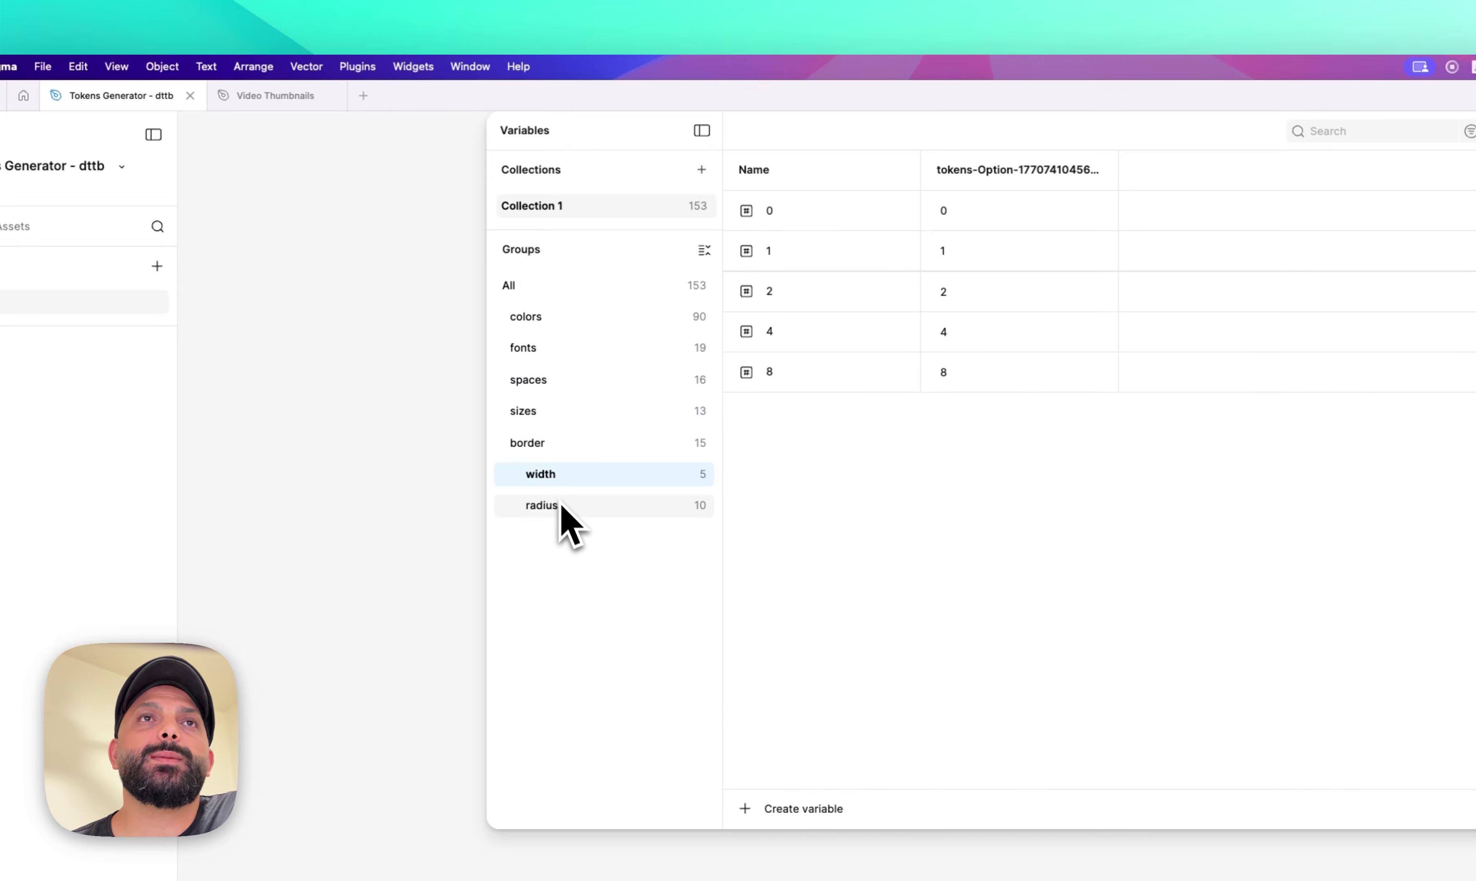
# - Examine the imported font family and size variables, including the scope settings of fonts/size/65
pyautogui.click(523, 347)
pyautogui.click(578, 377)
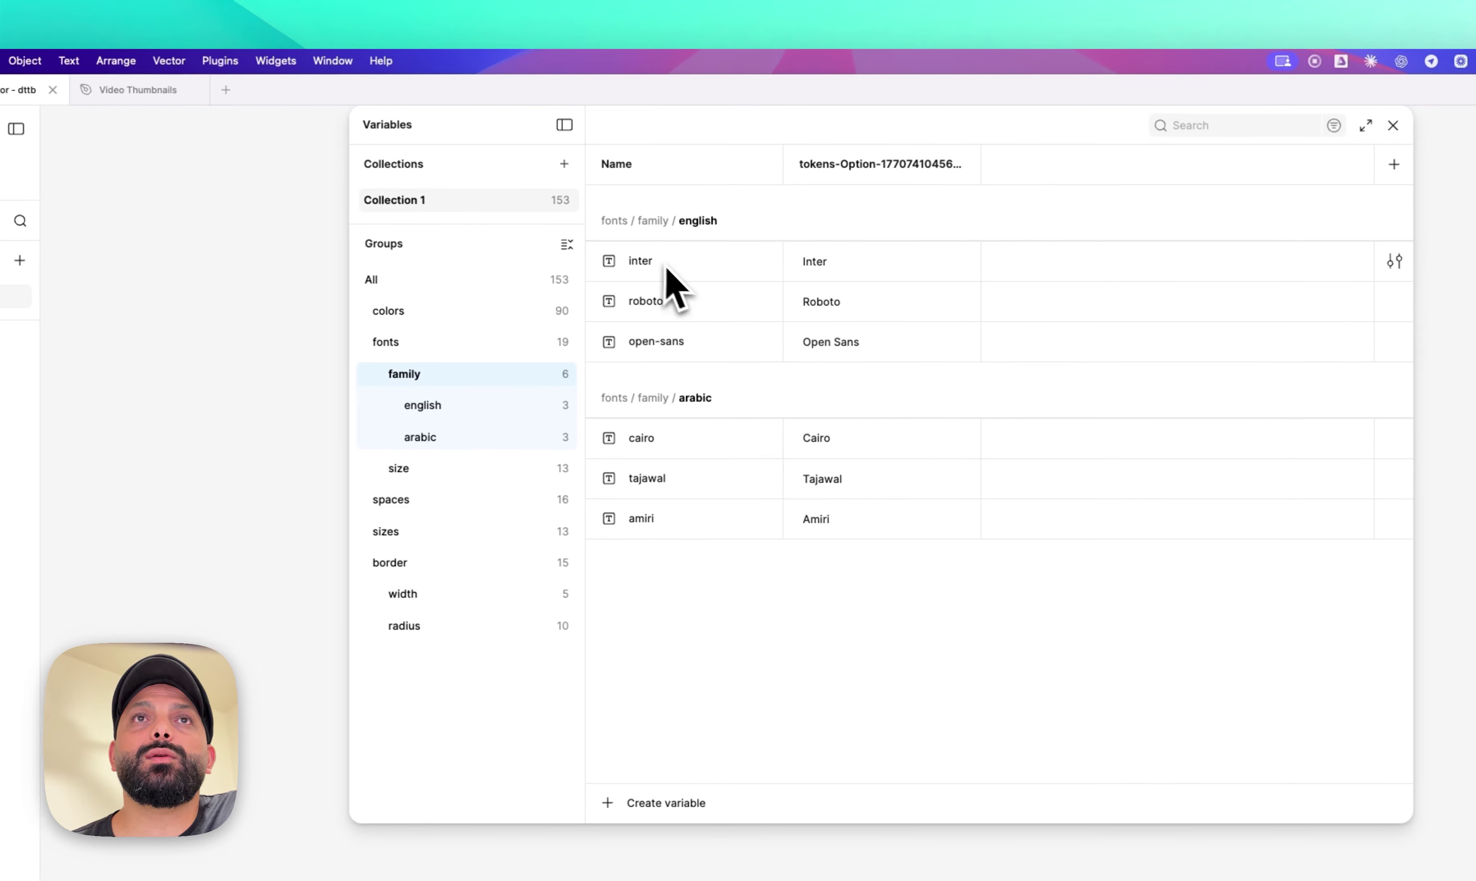
pyautogui.click(426, 471)
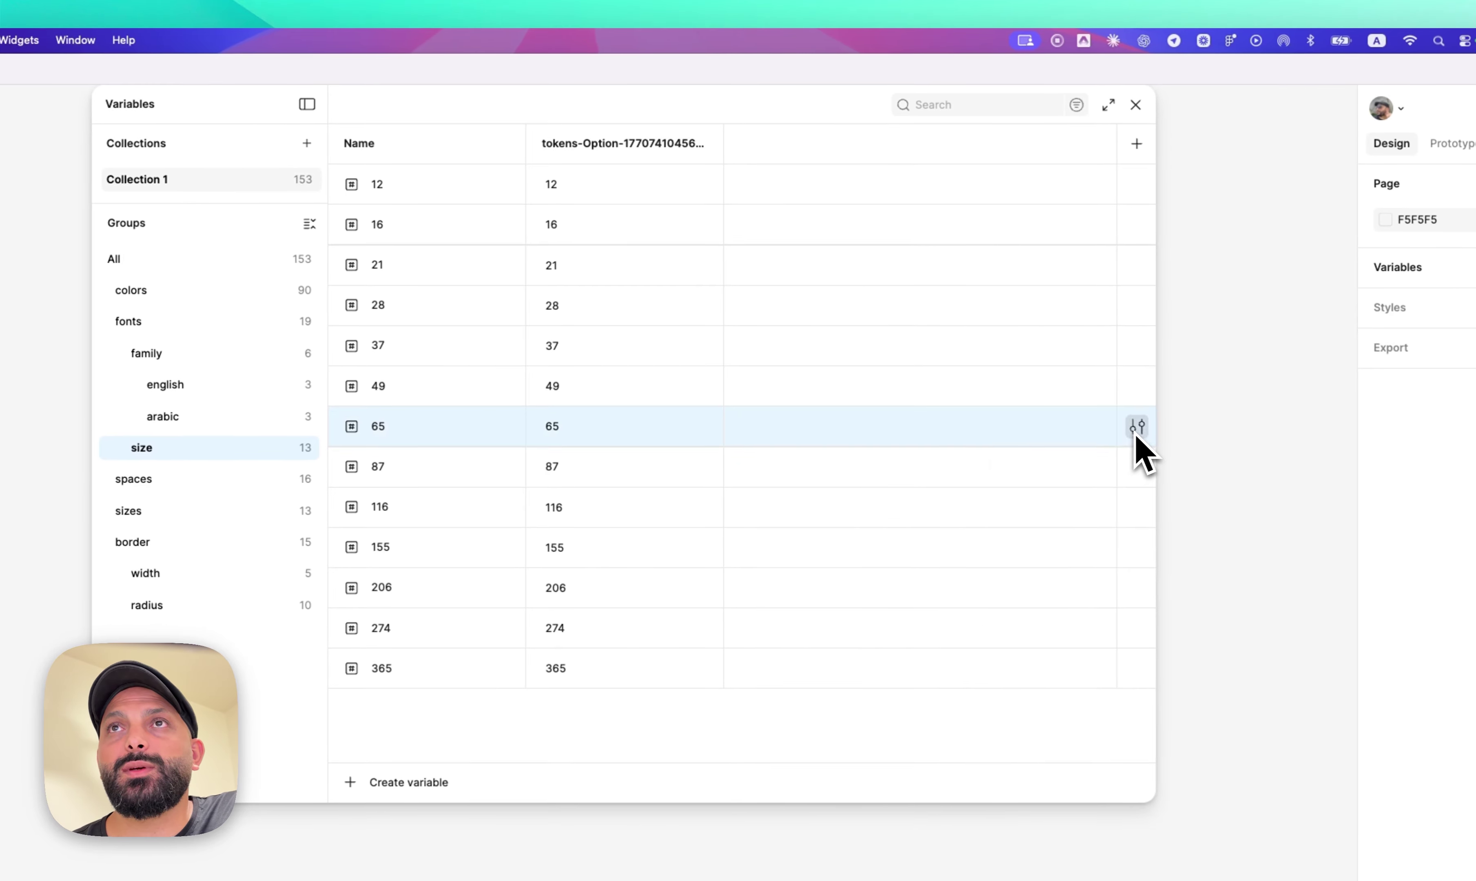
pyautogui.click(1392, 446)
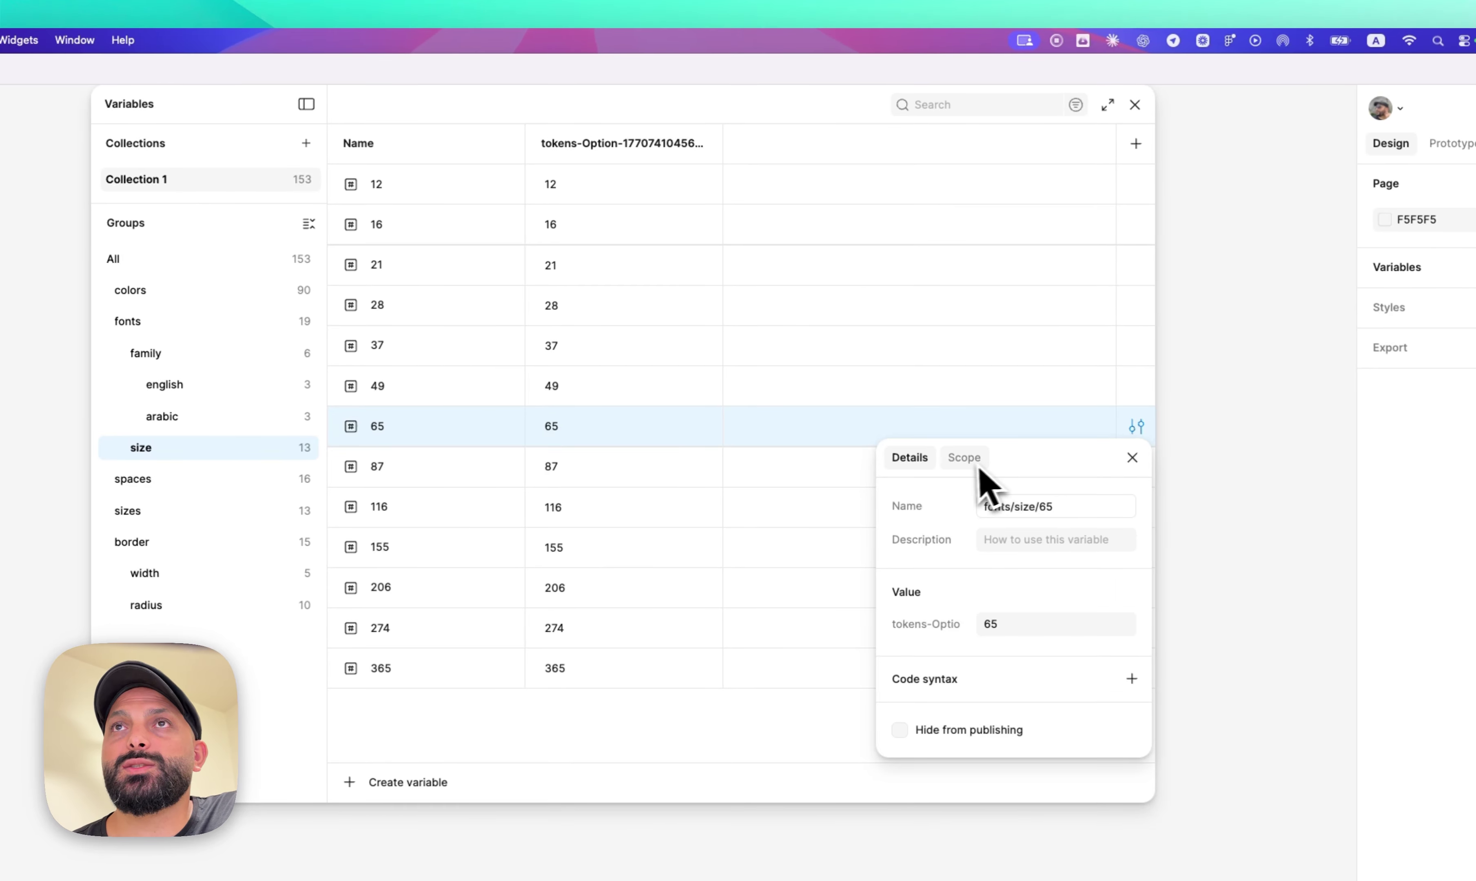
pyautogui.click(1222, 477)
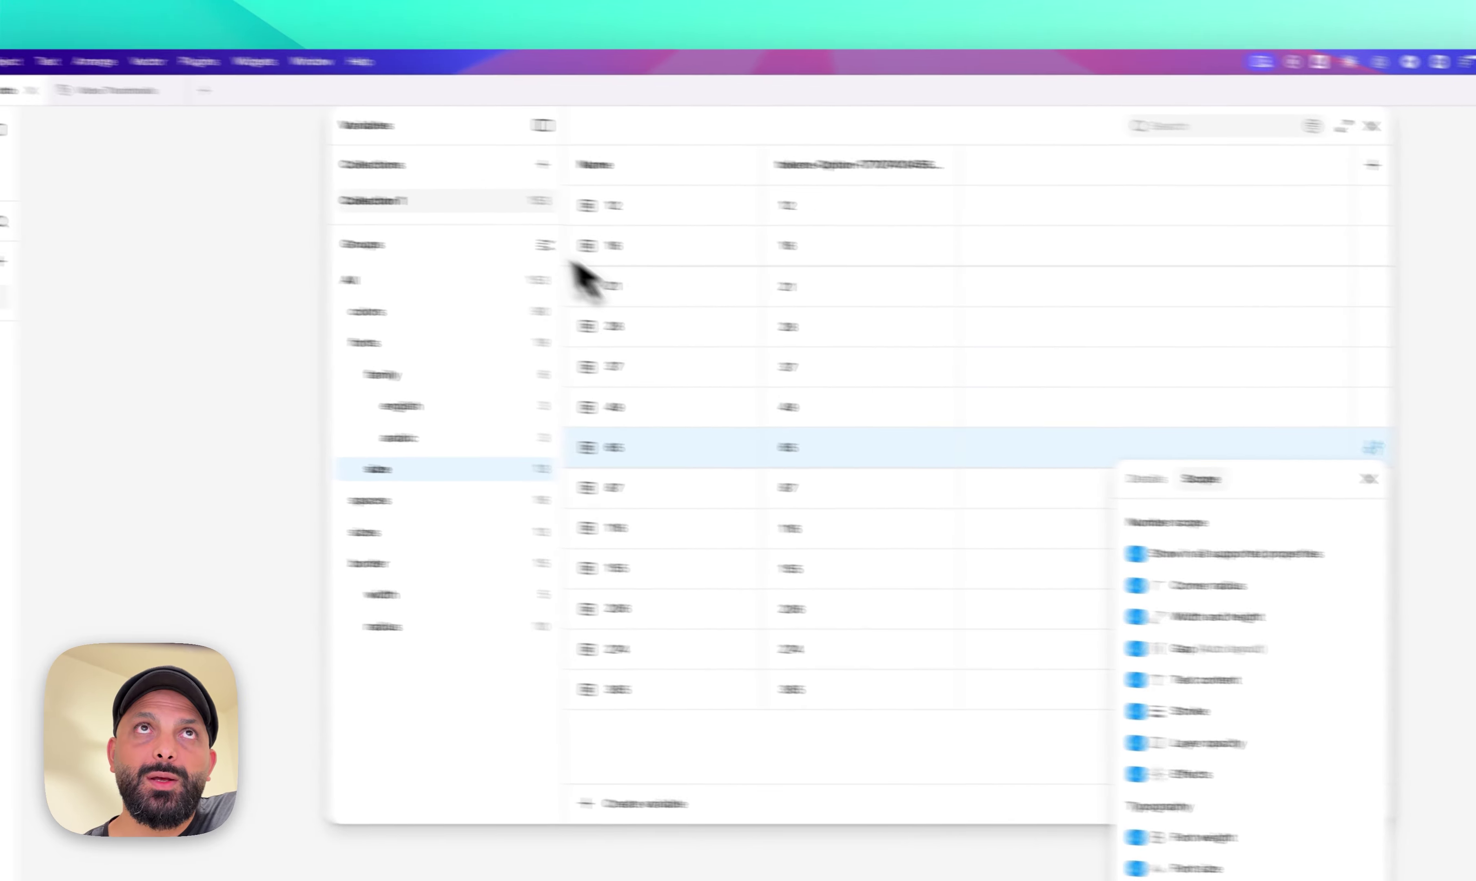
# - Delete the variable collection imported from the Option JSON file
pyautogui.rightClick(207, 181)
pyautogui.click(573, 312)
# - Switch to the Design Token Generator in Chrome and copy the Figma script for the Option set
pyautogui.press('super+Tab')
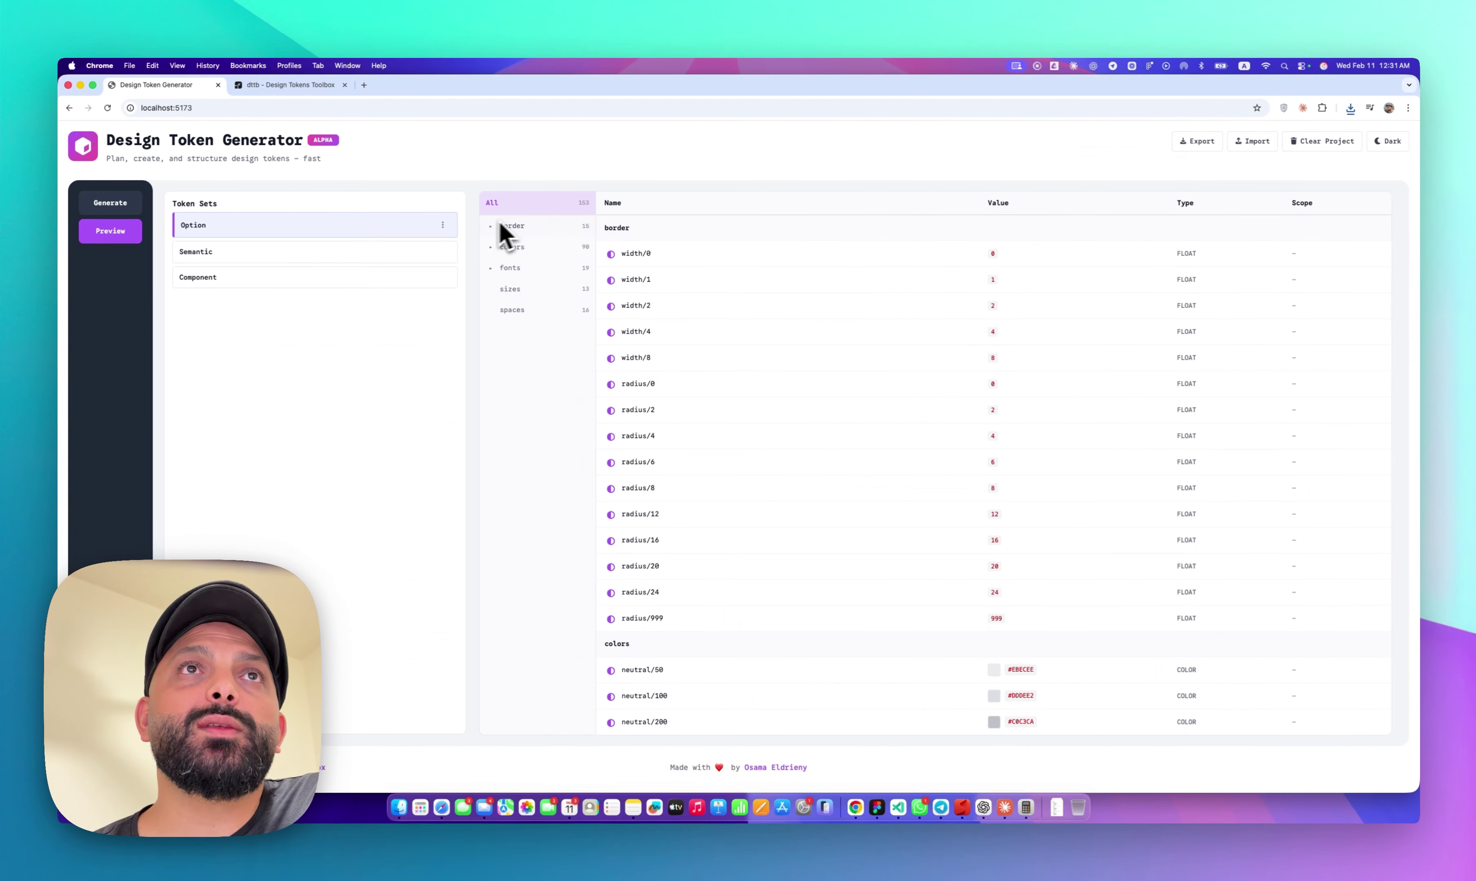
pyautogui.click(443, 225)
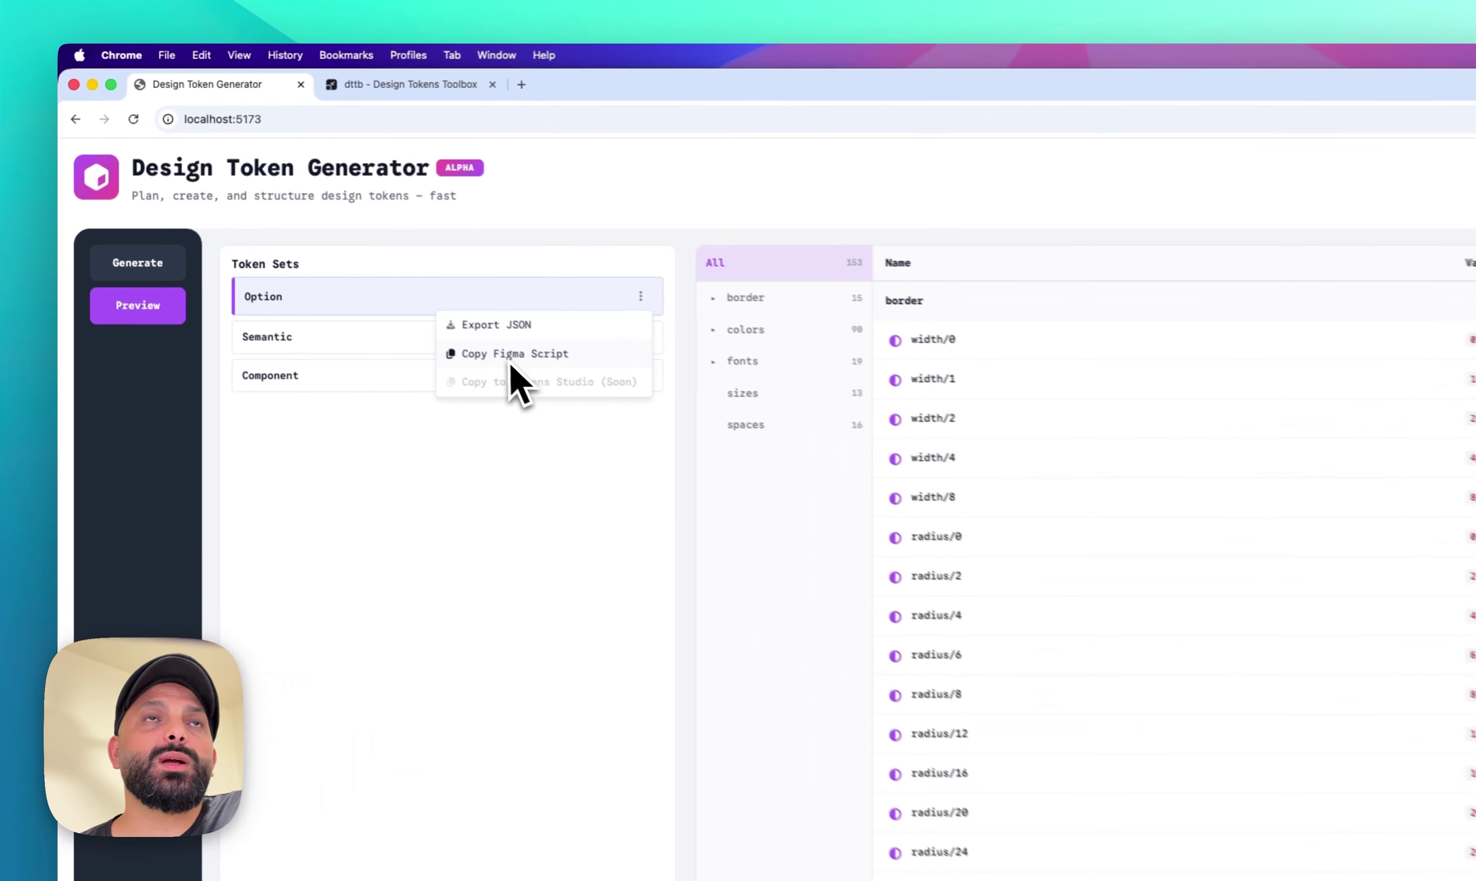
pyautogui.click(520, 370)
# - Switch to Figma, show the plugin development console and try to run the copied Option script in it
pyautogui.press('super+Tab')
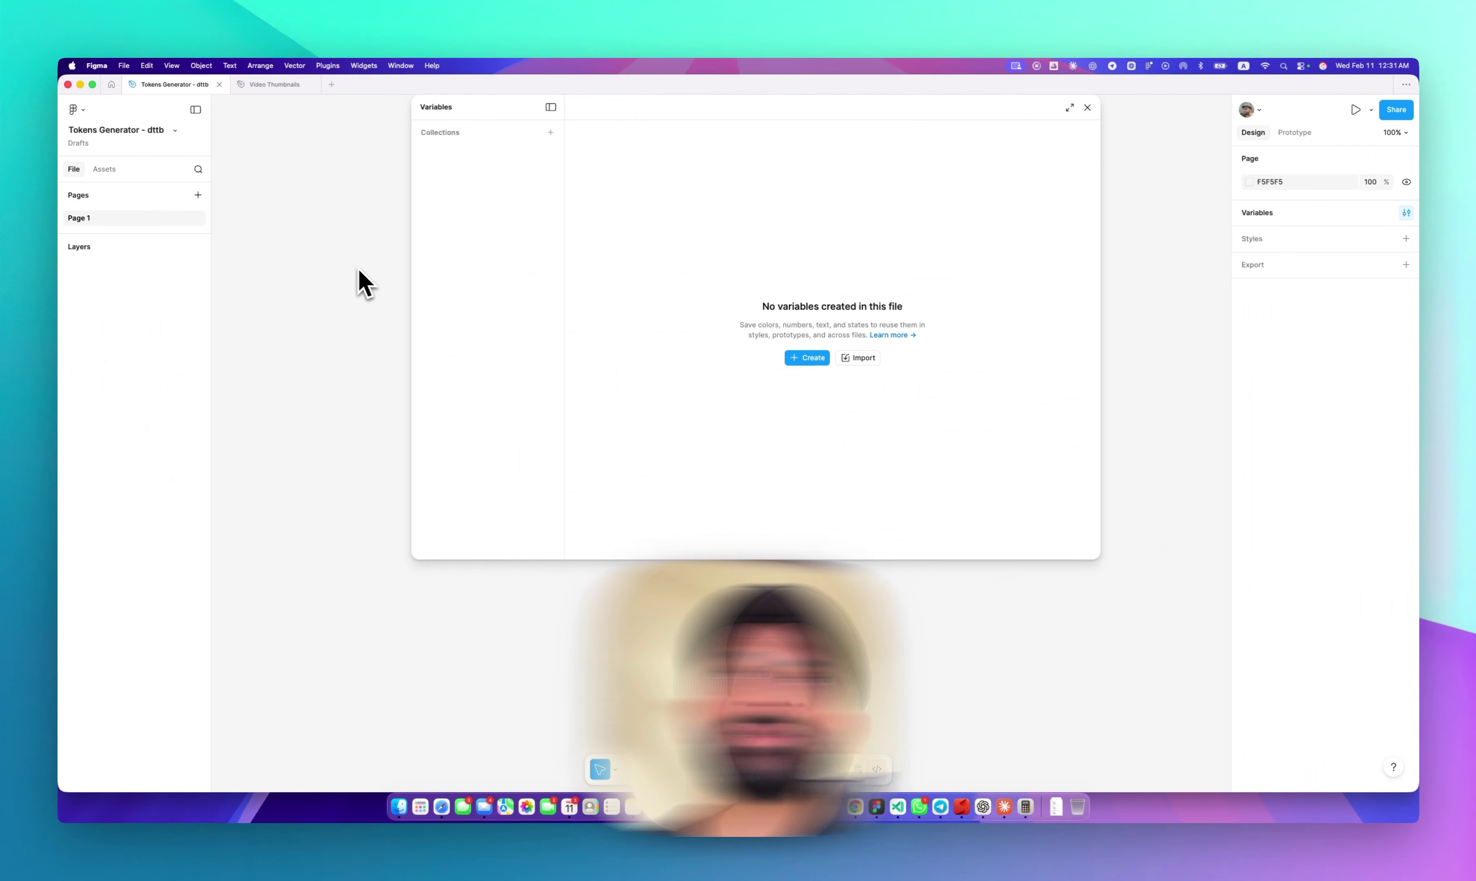
pyautogui.rightClick(368, 598)
pyautogui.moveTo(396, 698)
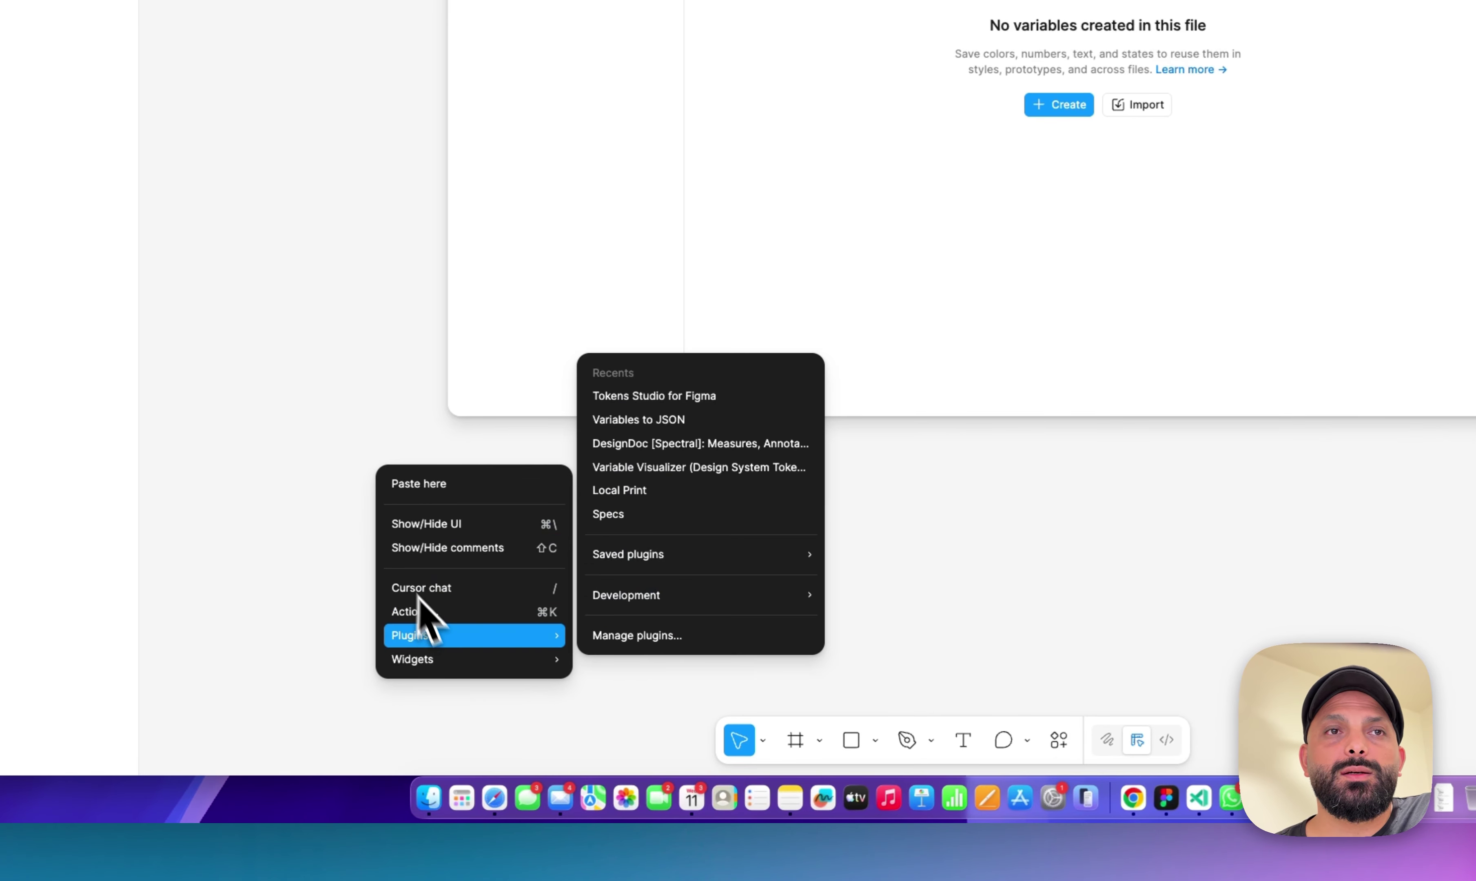
pyautogui.moveTo(648, 596)
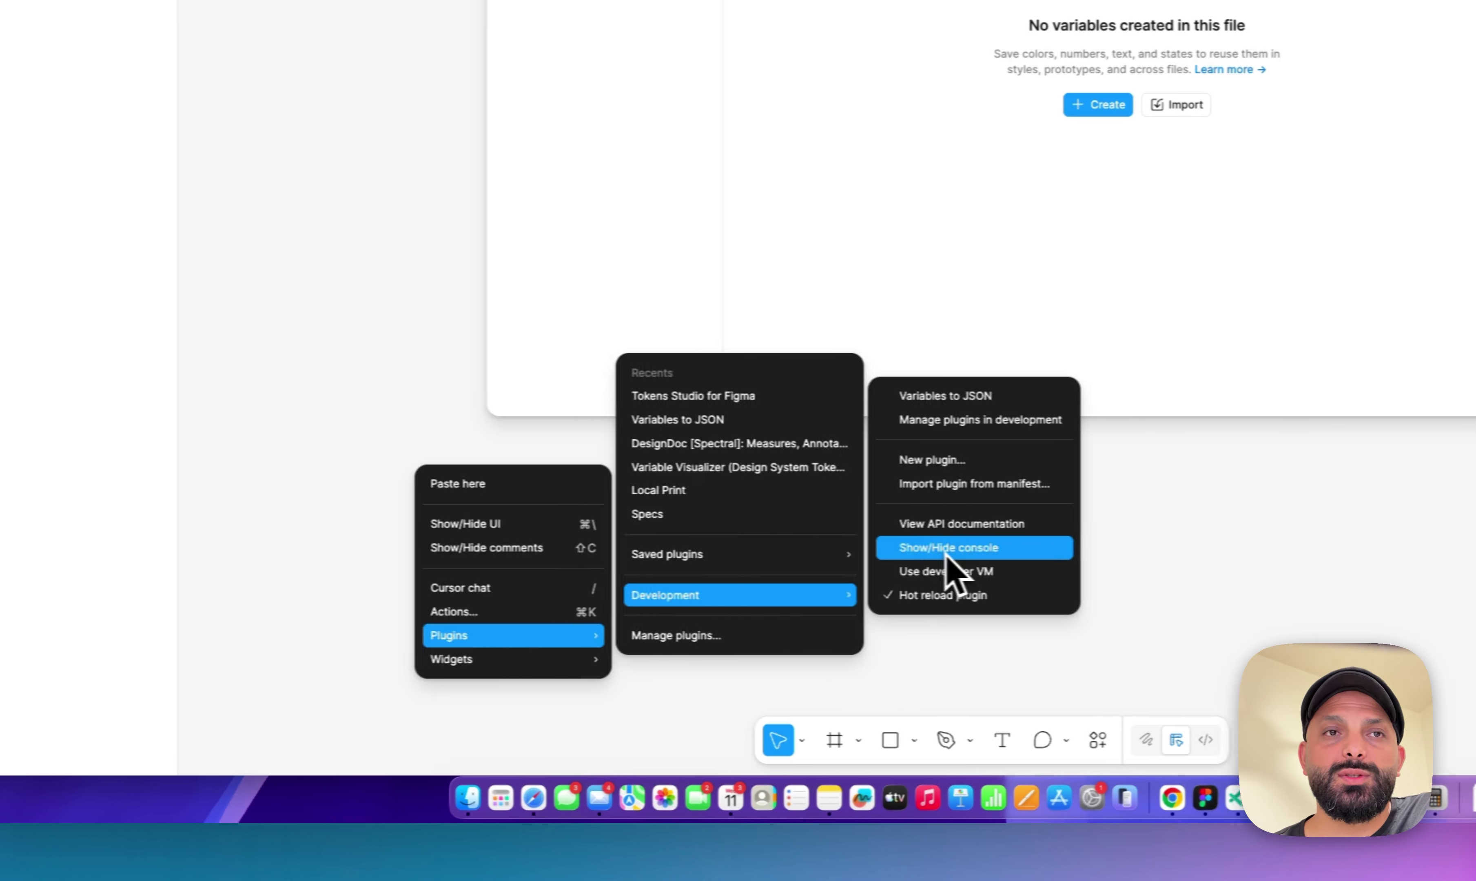
pyautogui.click(946, 556)
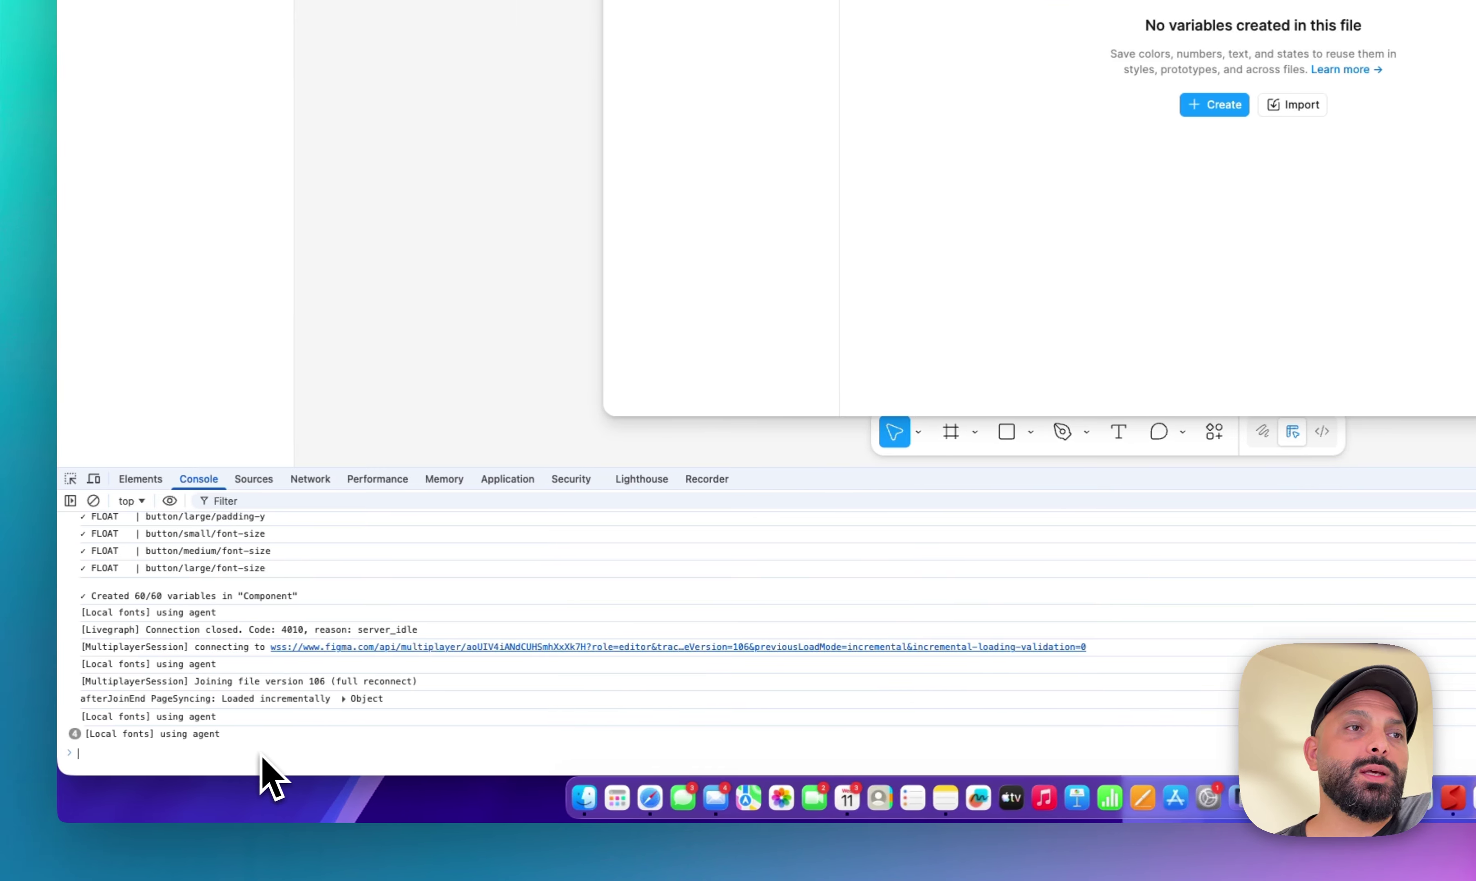
pyautogui.press('super+v')
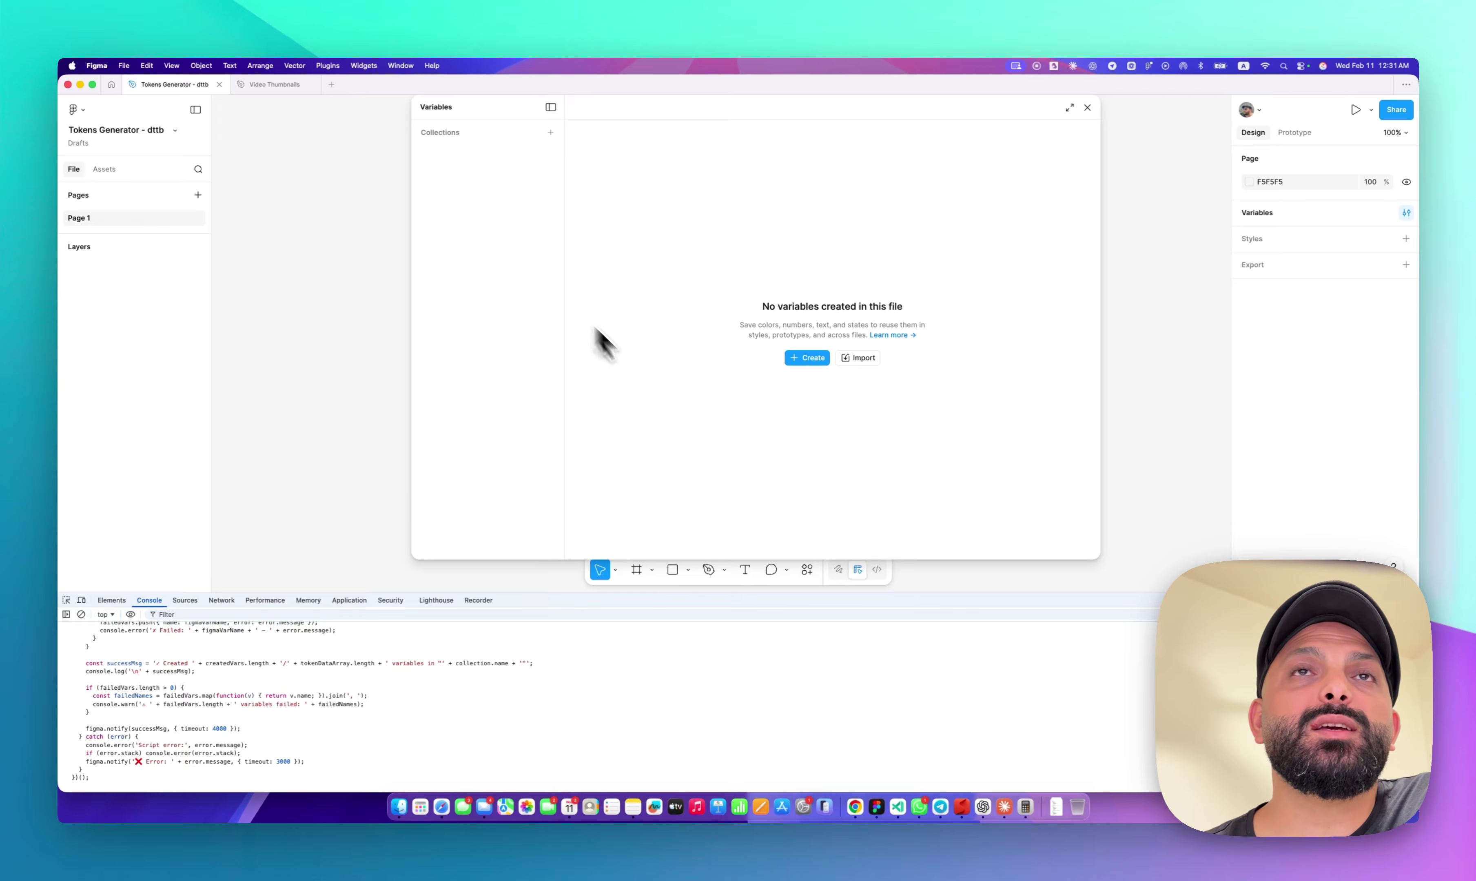
pyautogui.press('Return')
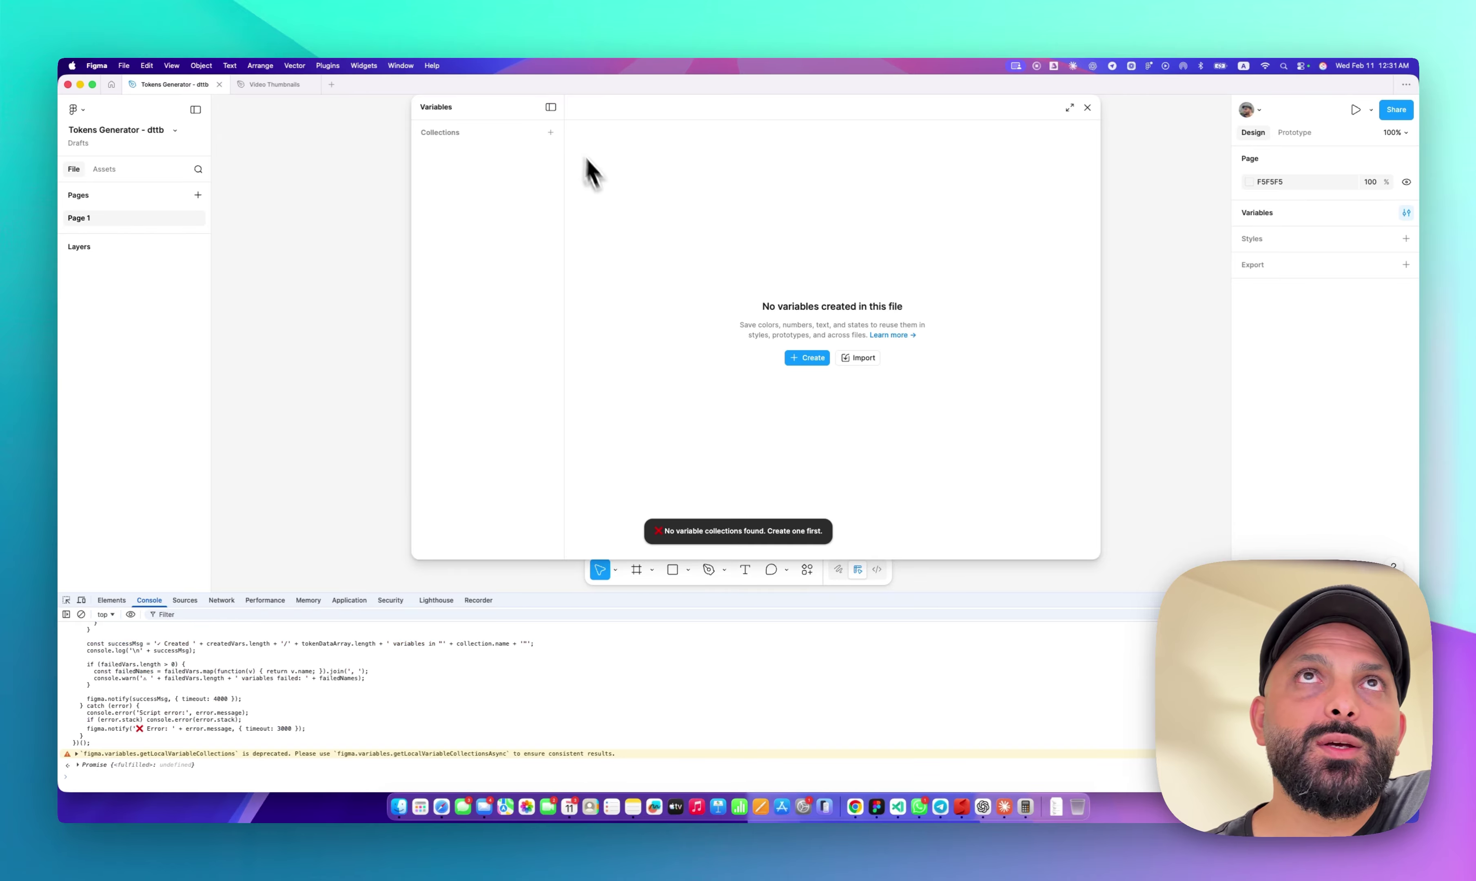
# - Create an empty variable collection and rerun the Option script in the console to generate the Option variables
pyautogui.click(551, 132)
pyautogui.click(508, 252)
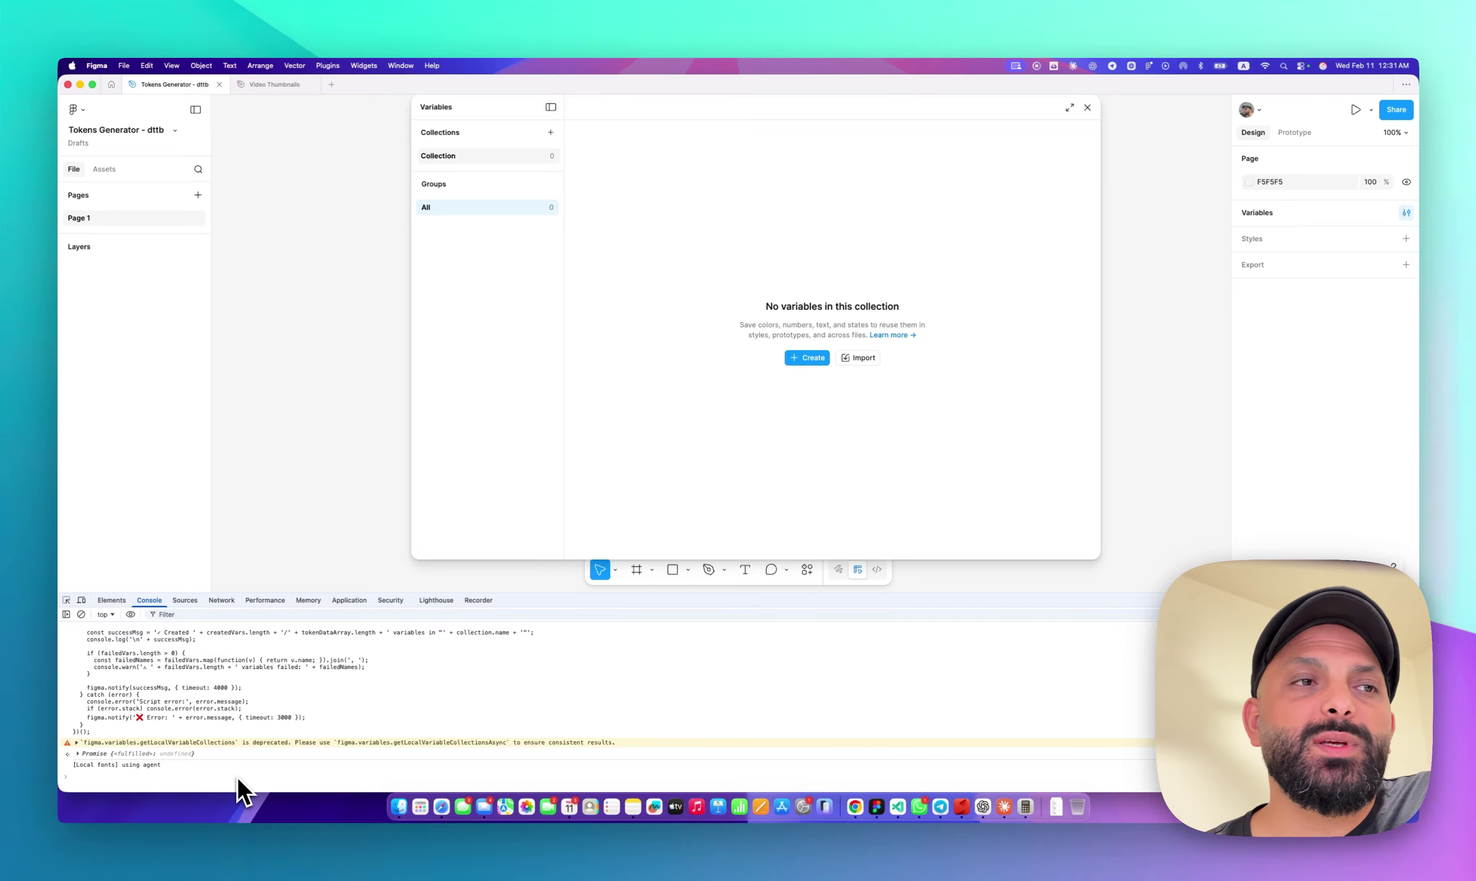
pyautogui.press('Up')
pyautogui.press('Return')
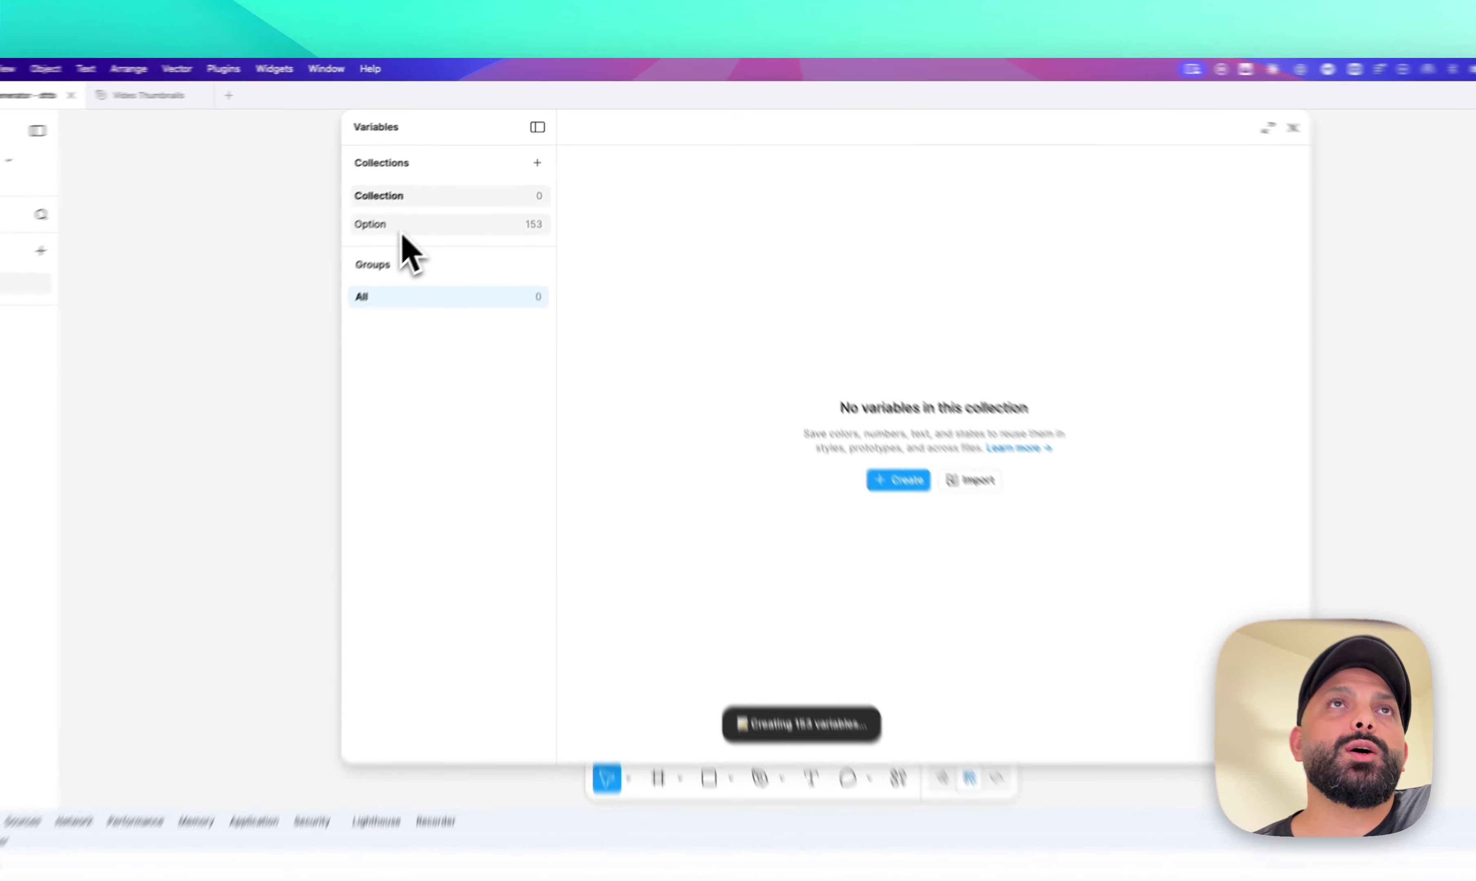
# - Examine the Option collection's neutral and red colors, including the details and scope of colors/red/500
pyautogui.click(449, 176)
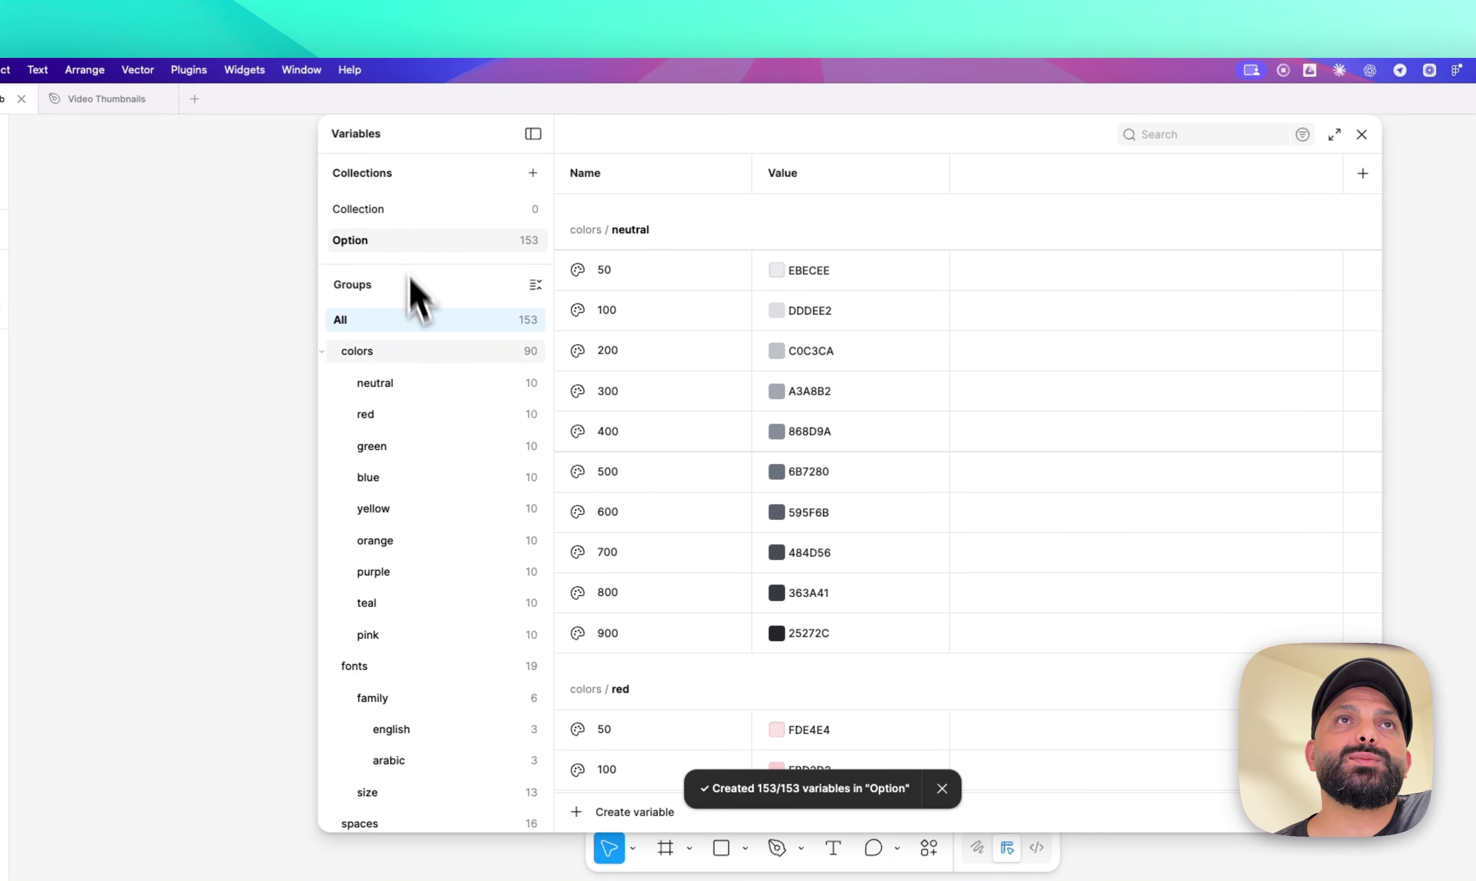
pyautogui.click(406, 386)
pyautogui.click(408, 414)
pyautogui.click(1362, 415)
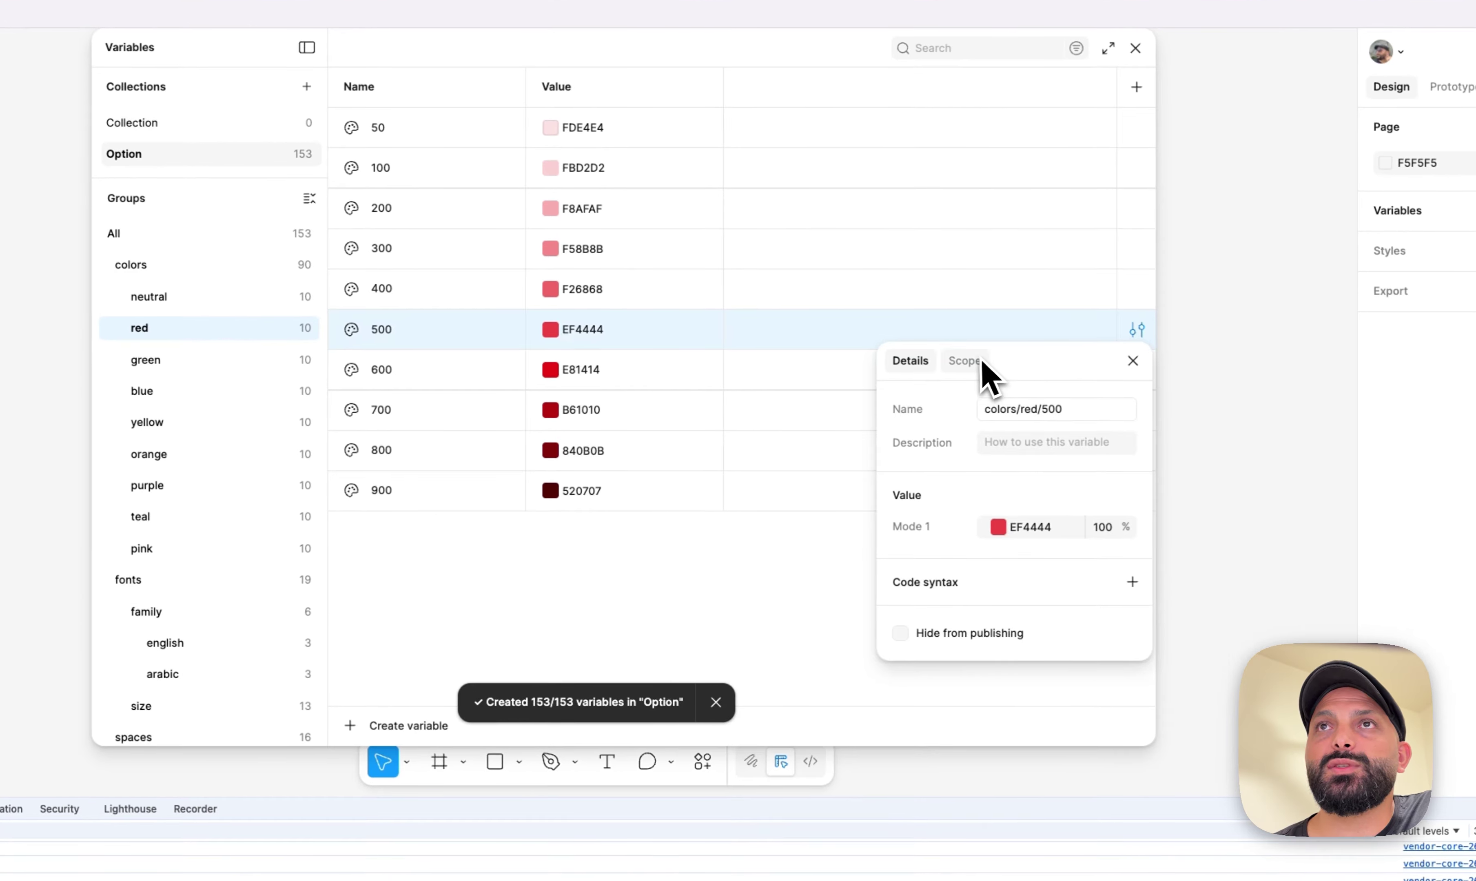
pyautogui.click(1192, 447)
pyautogui.click(1133, 360)
pyautogui.scroll(-3, 239, 491)
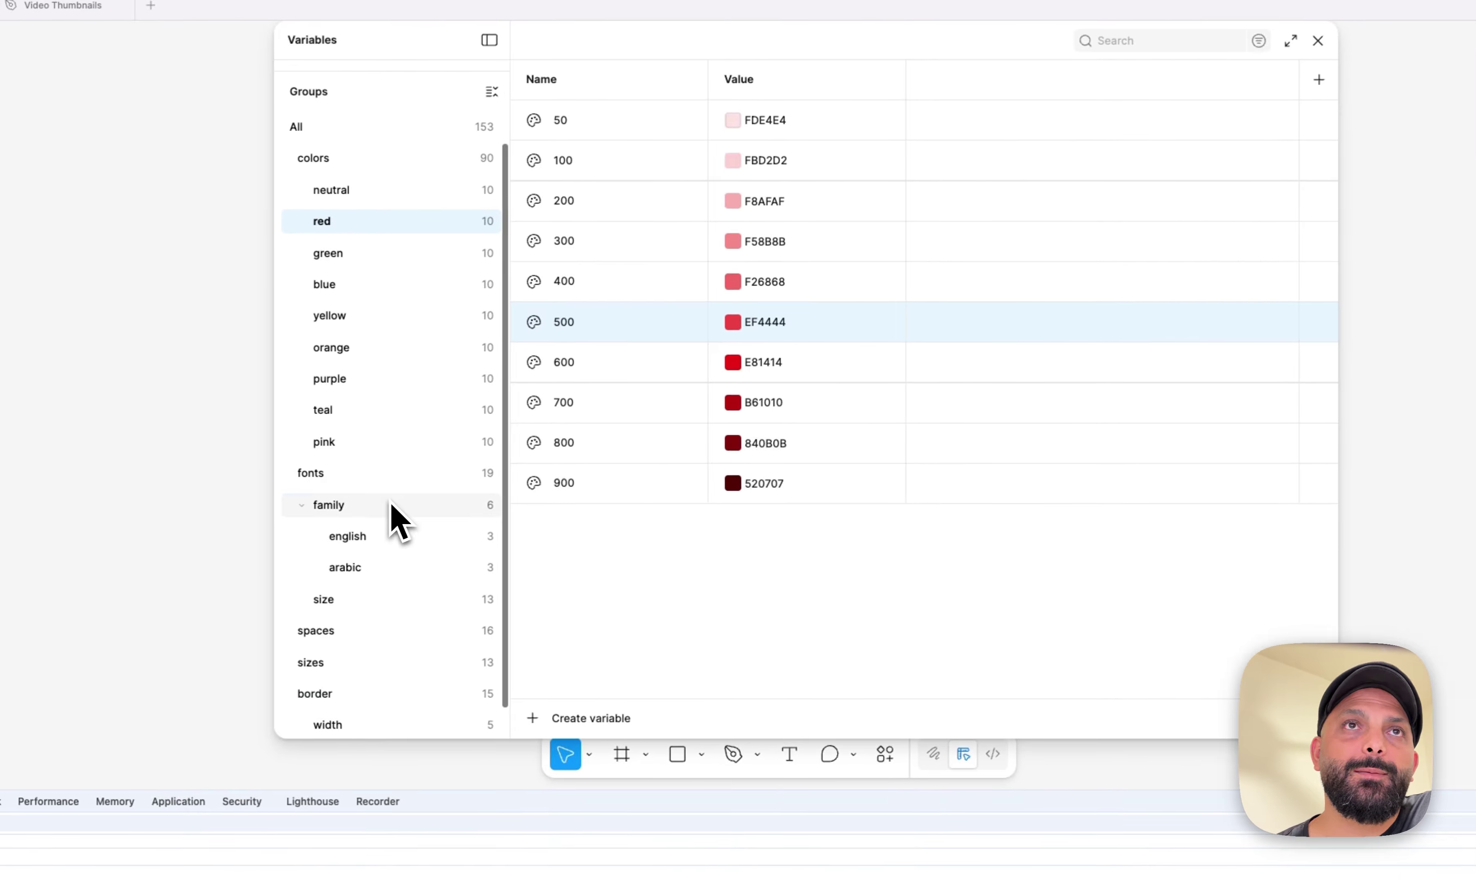
# - Examine the English font family variables, including the details and scope of open-sans
pyautogui.click(209, 546)
pyautogui.click(1320, 201)
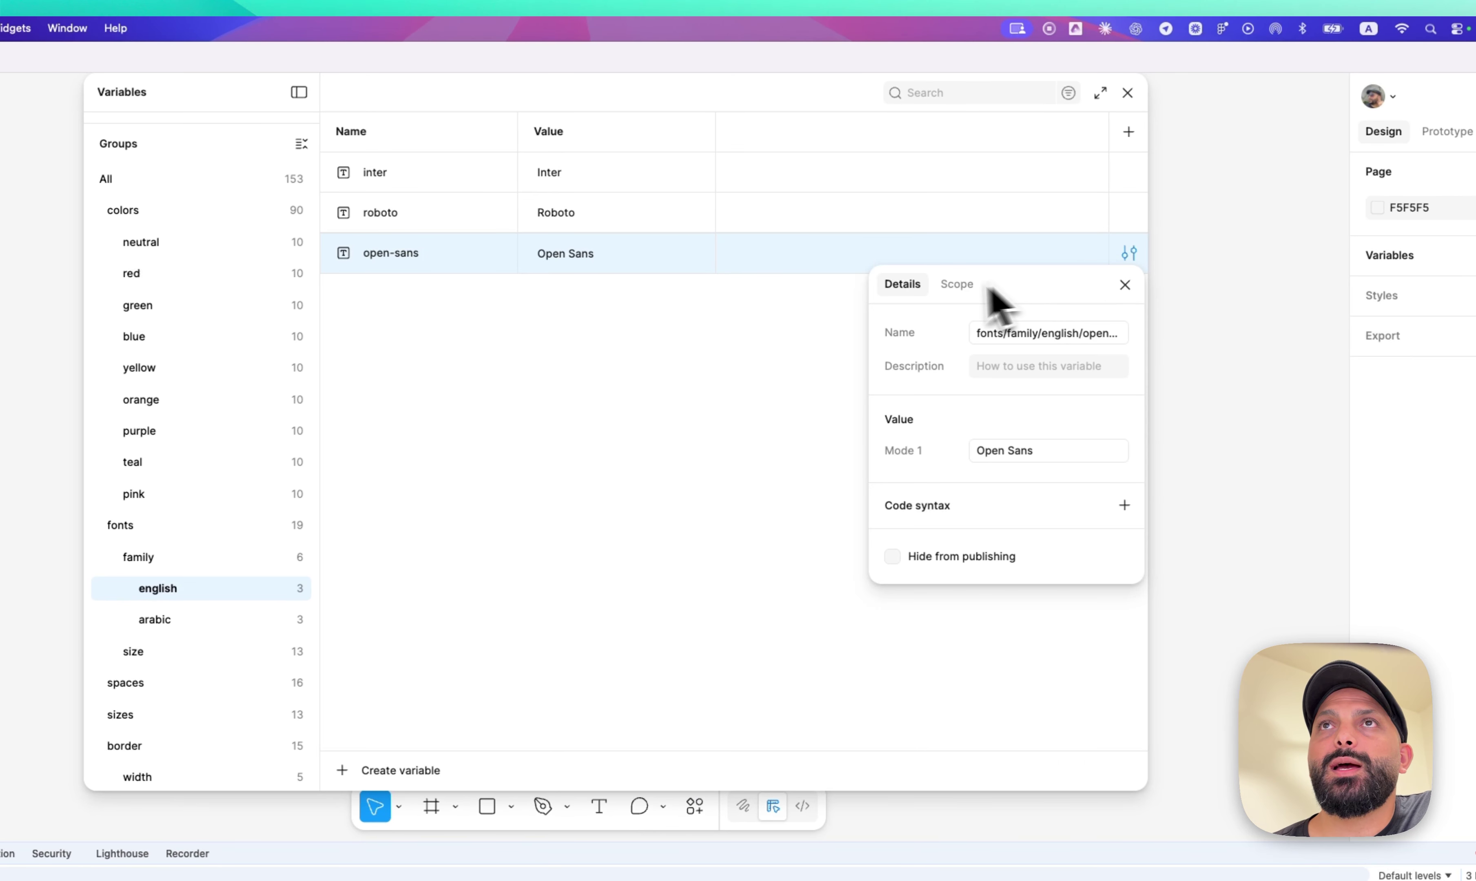
pyautogui.click(1147, 231)
pyautogui.click(676, 386)
pyautogui.scroll(3, 168, 258)
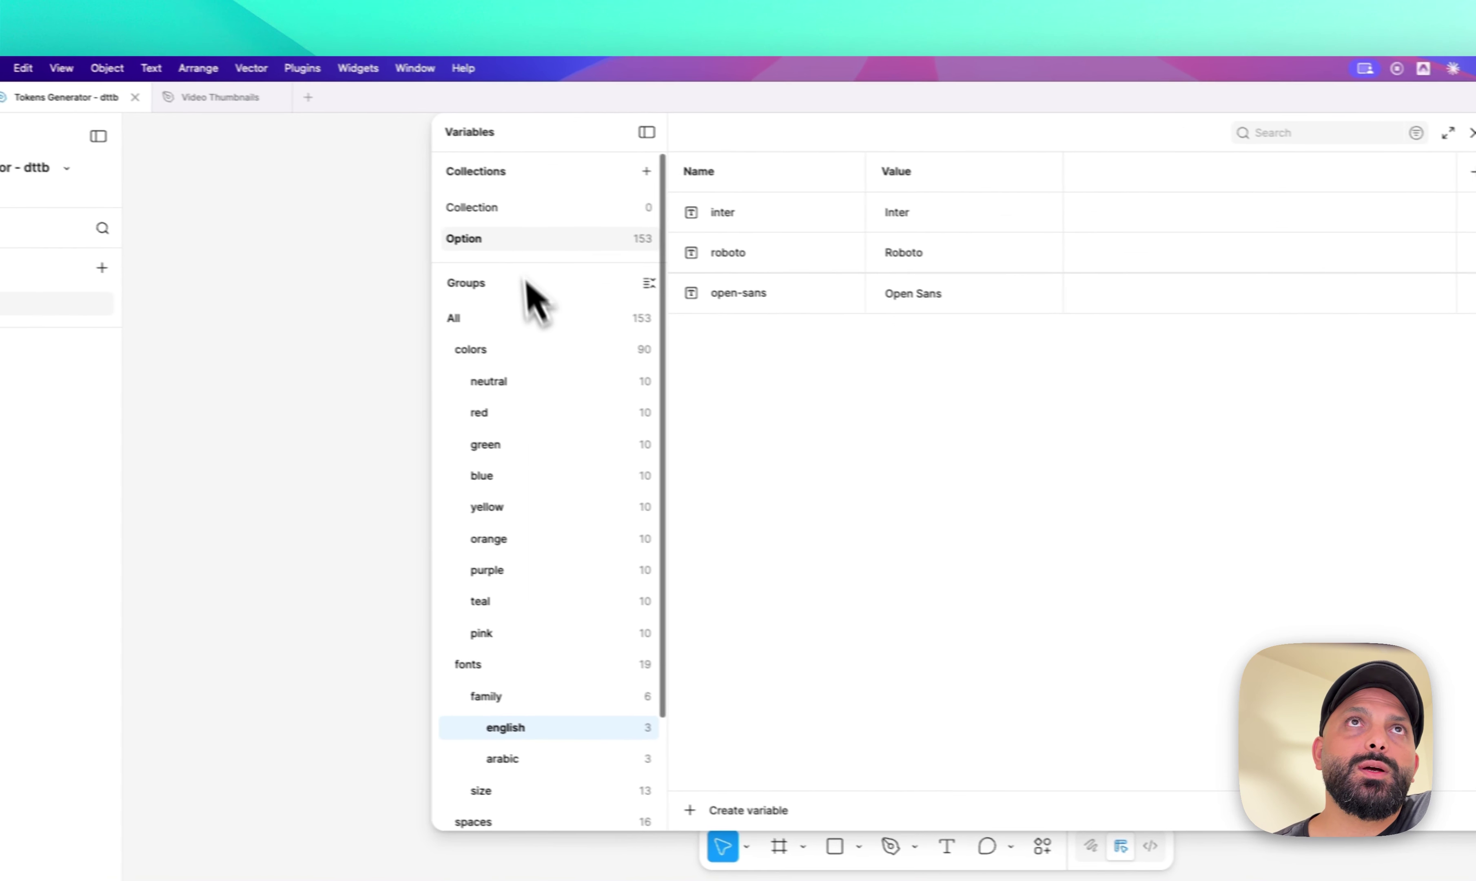
# - Delete the empty variable collection above Option
pyautogui.click(512, 217)
pyautogui.rightClick(512, 223)
pyautogui.click(548, 314)
# - Switch to the Design Token Generator in Chrome and copy the Figma script for the Semantic set
pyautogui.press('super+Tab')
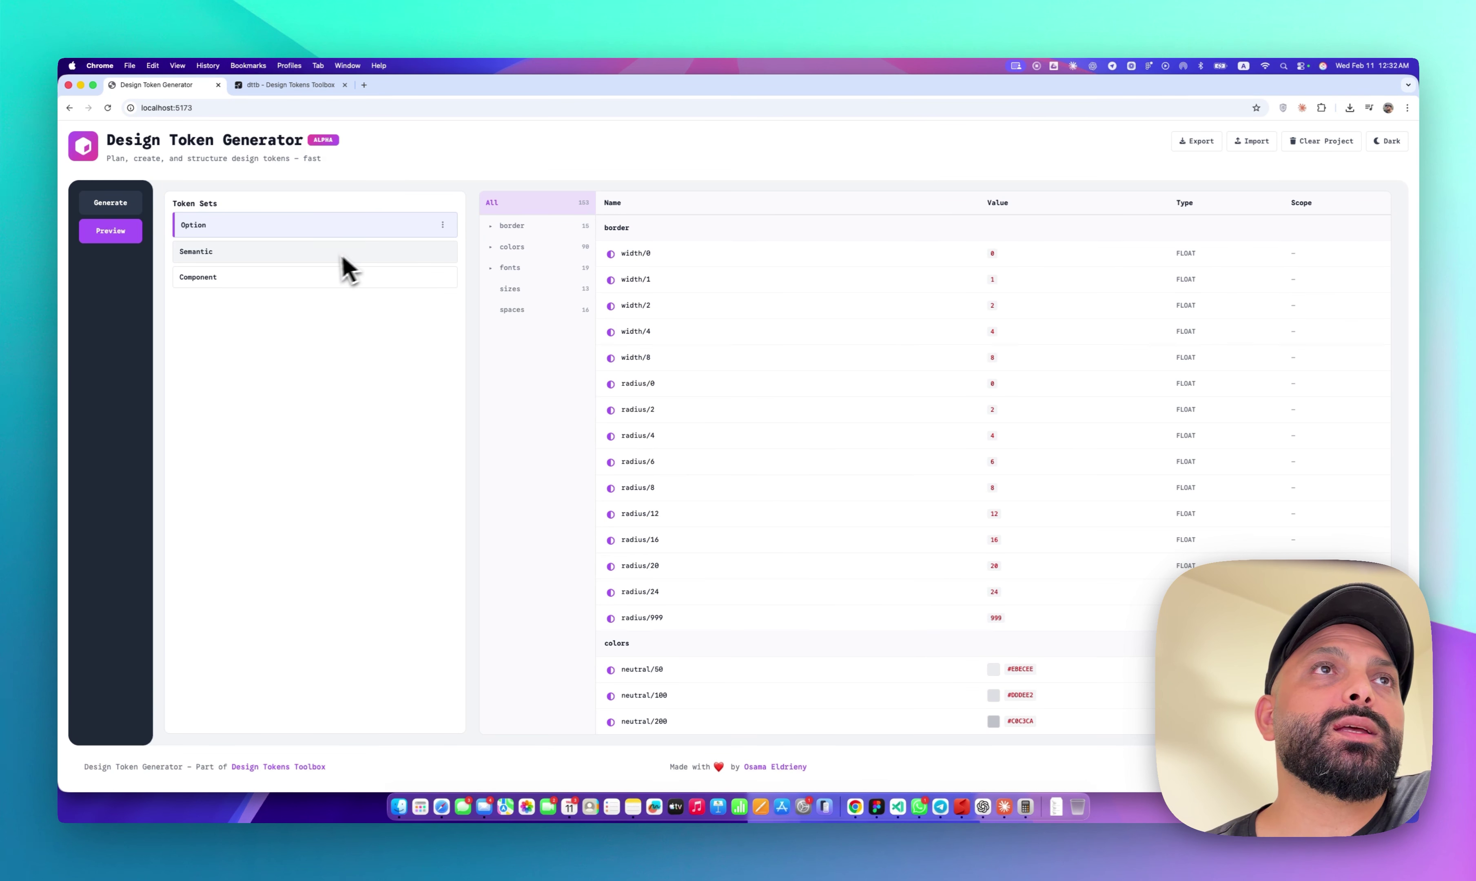
pyautogui.click(376, 255)
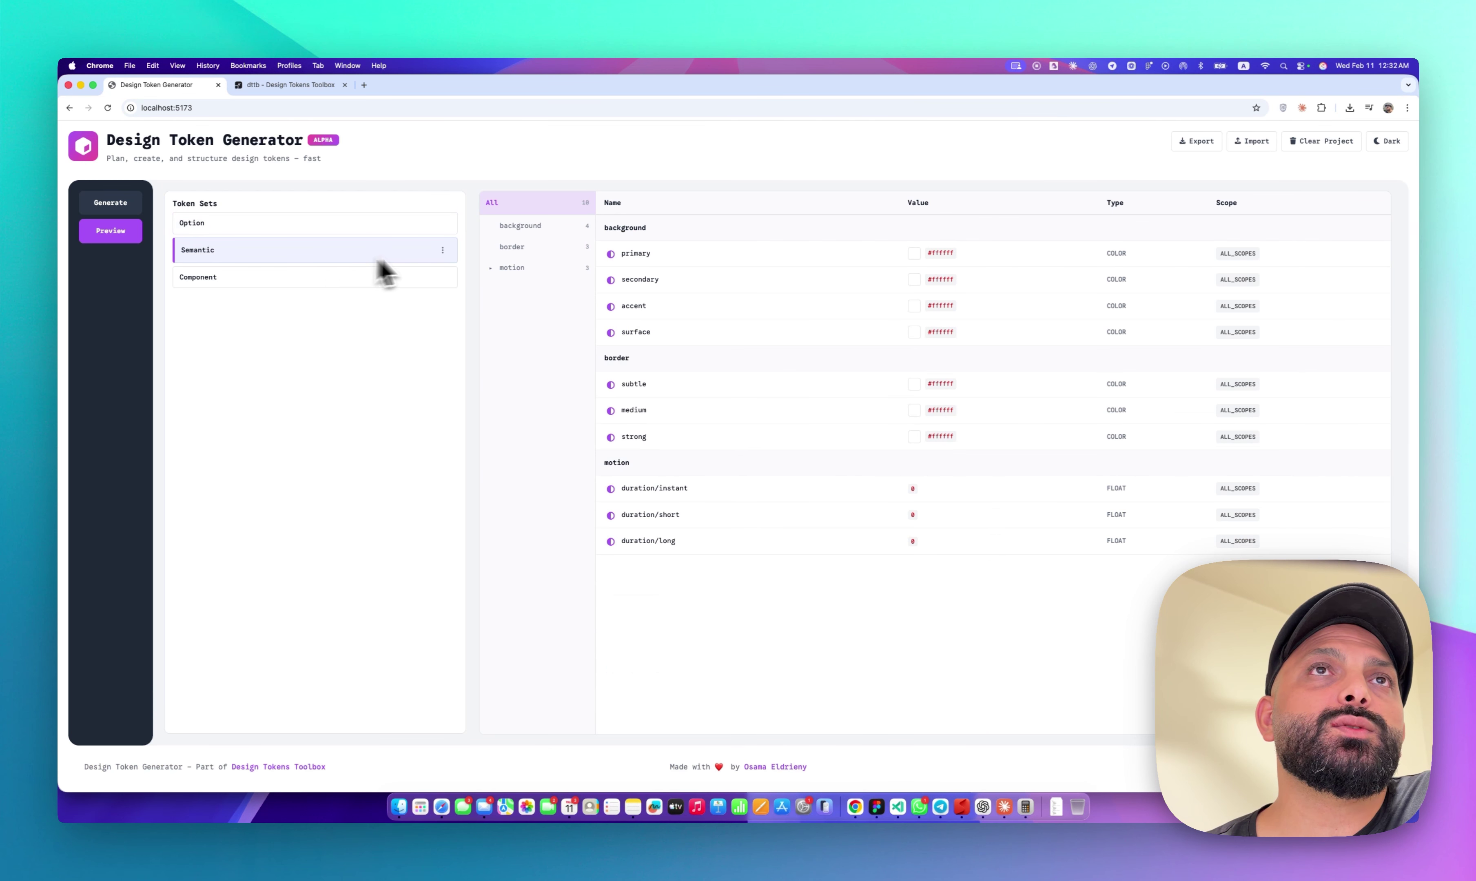
pyautogui.click(443, 250)
pyautogui.click(406, 286)
# - Switch to Figma and run the copied Semantic script in the console to create the Semantic variables
pyautogui.press('super+Tab')
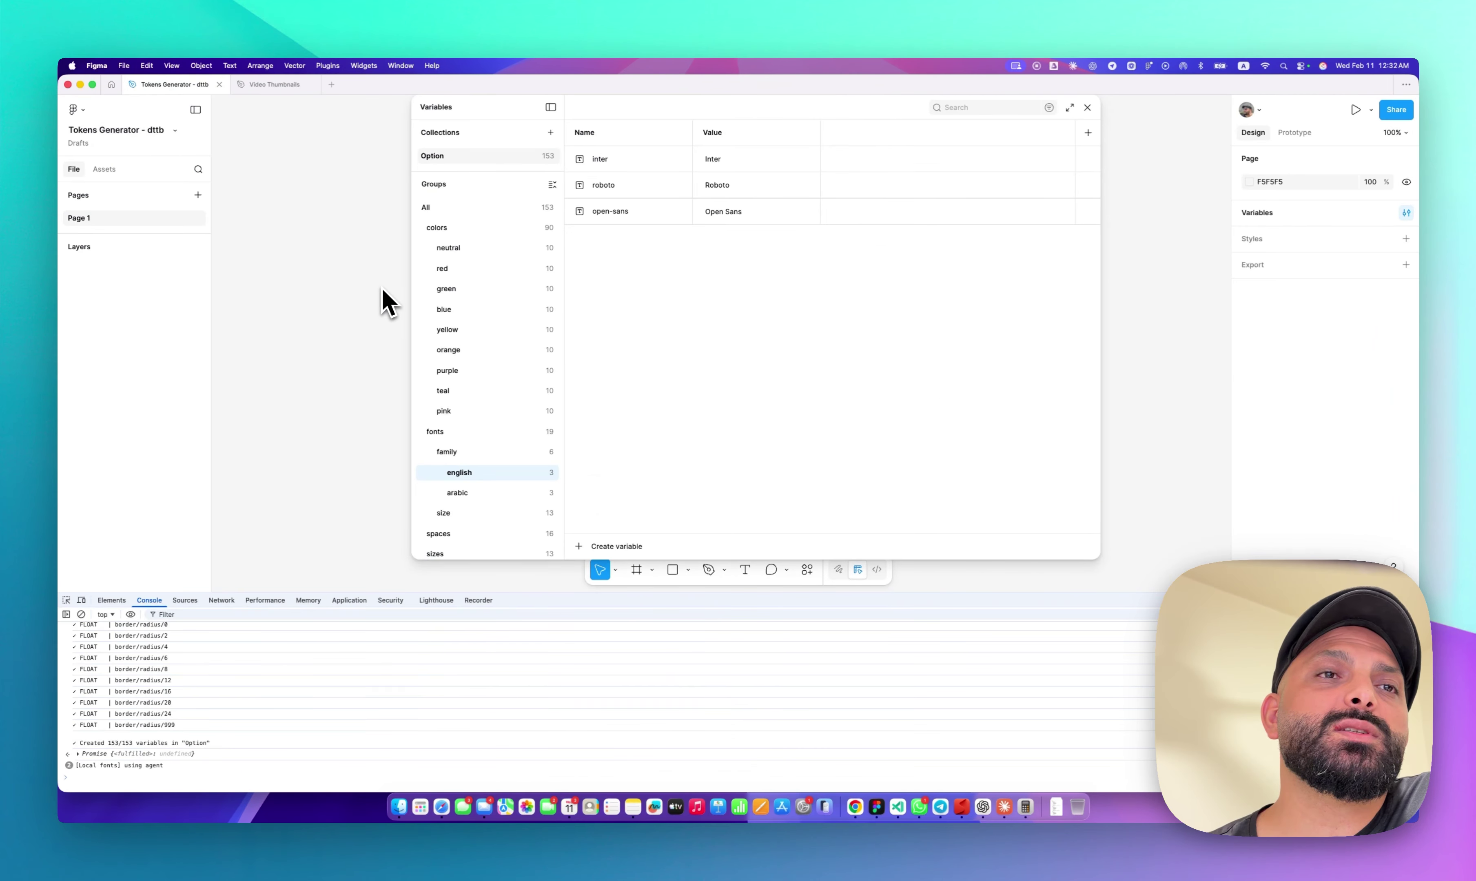
pyautogui.press('super+v')
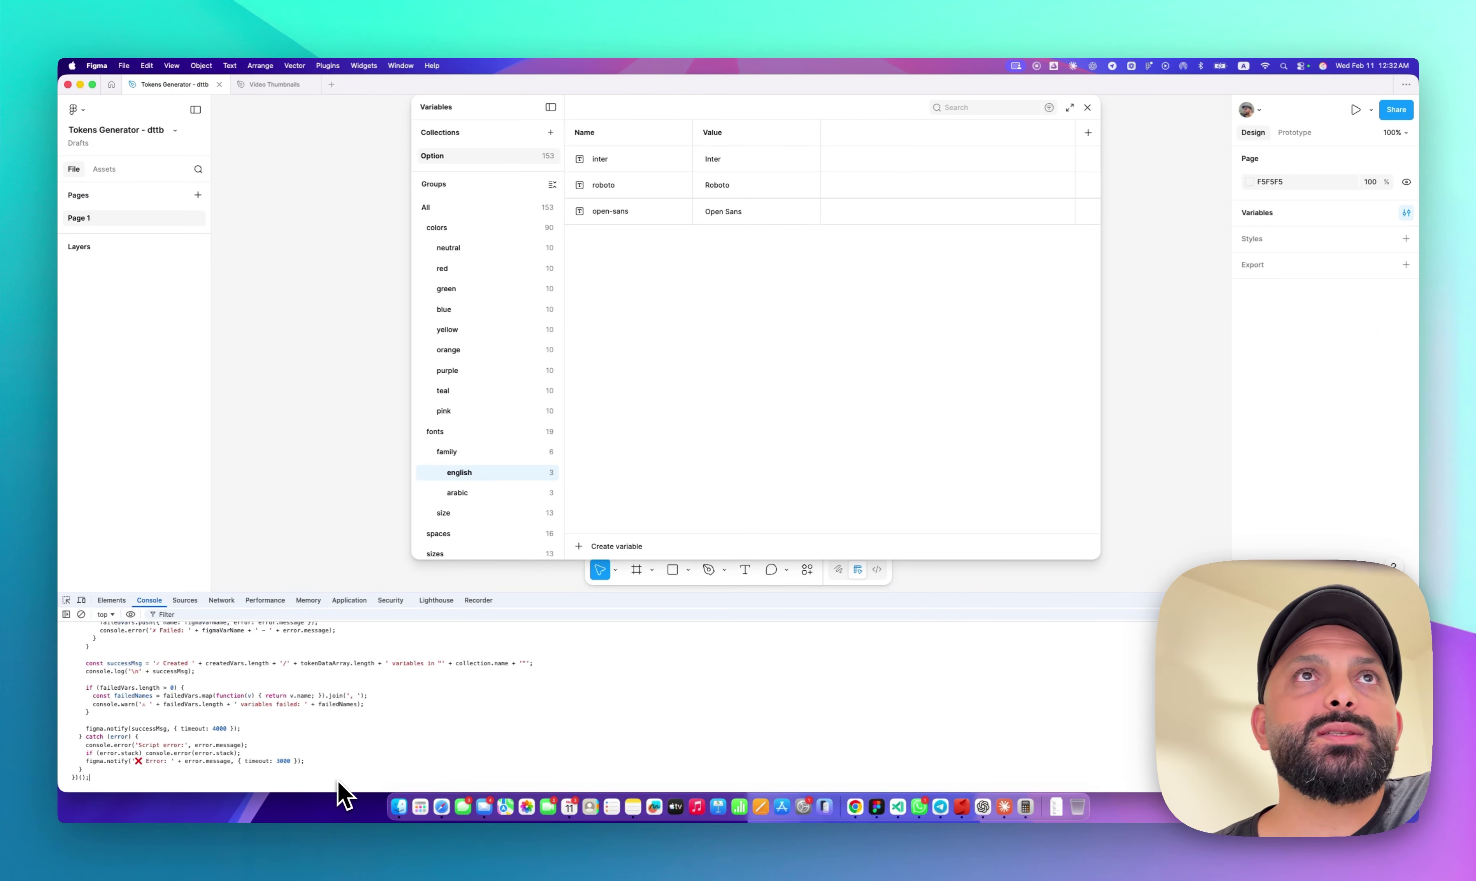
pyautogui.press('Return')
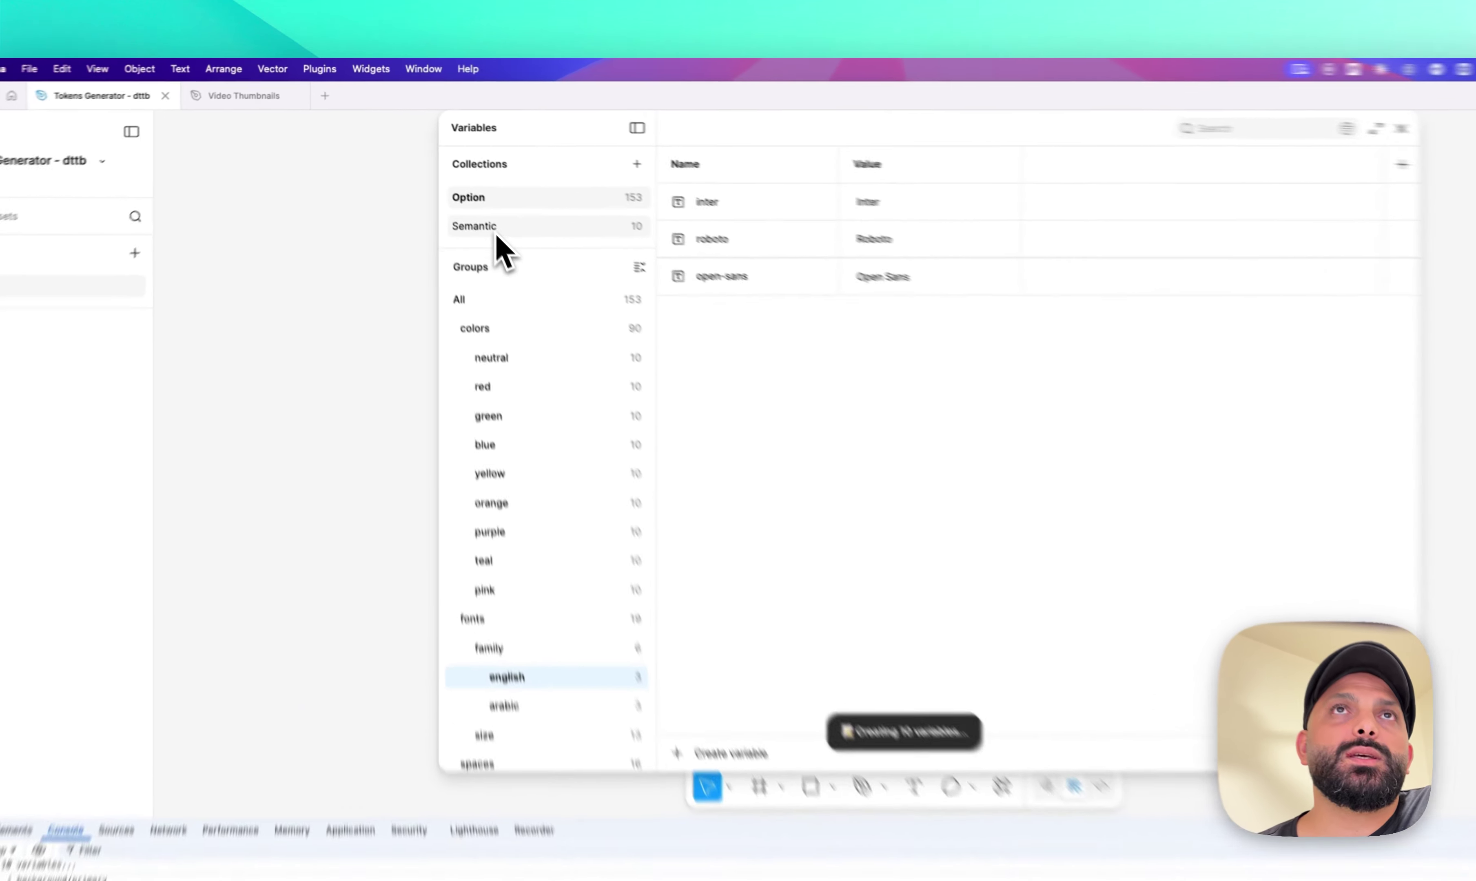
# - View the Semantic collection, switch to the Design Token Generator in Chrome and copy the Figma script for the Component set
pyautogui.click(446, 178)
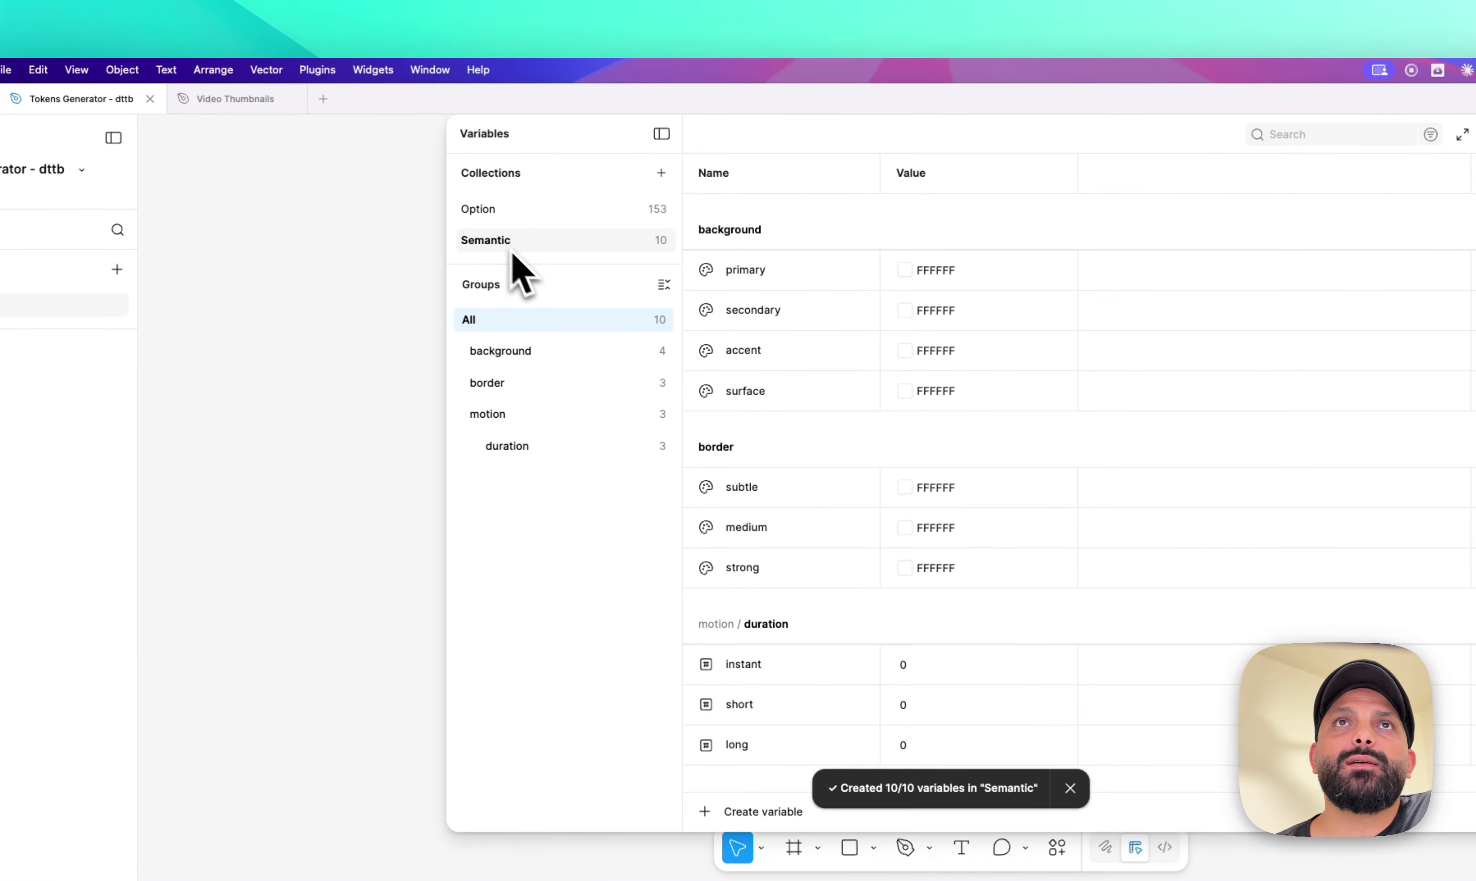
pyautogui.press('super+Tab')
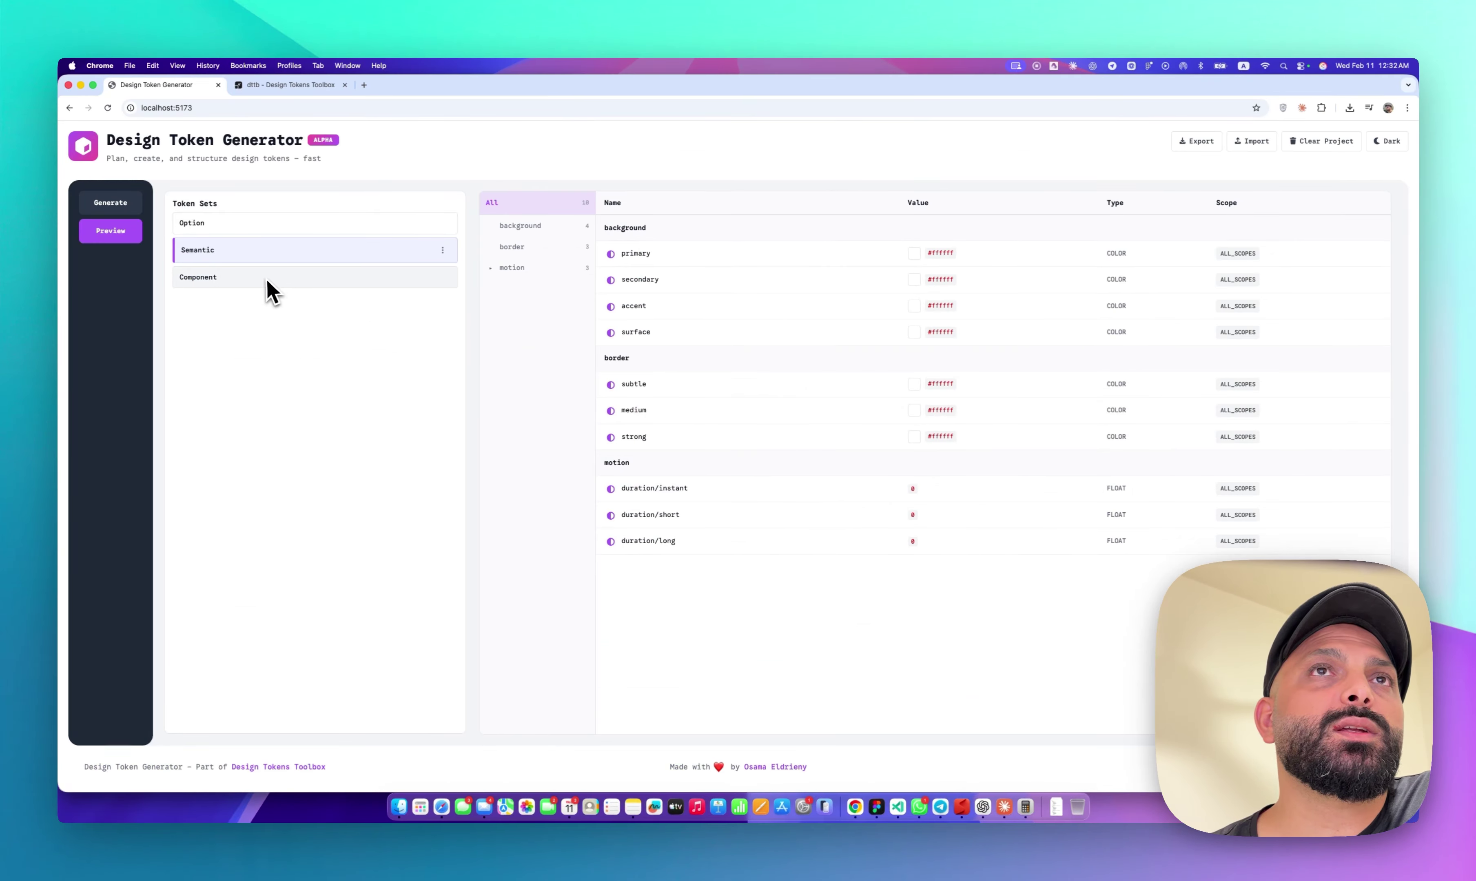
pyautogui.click(267, 279)
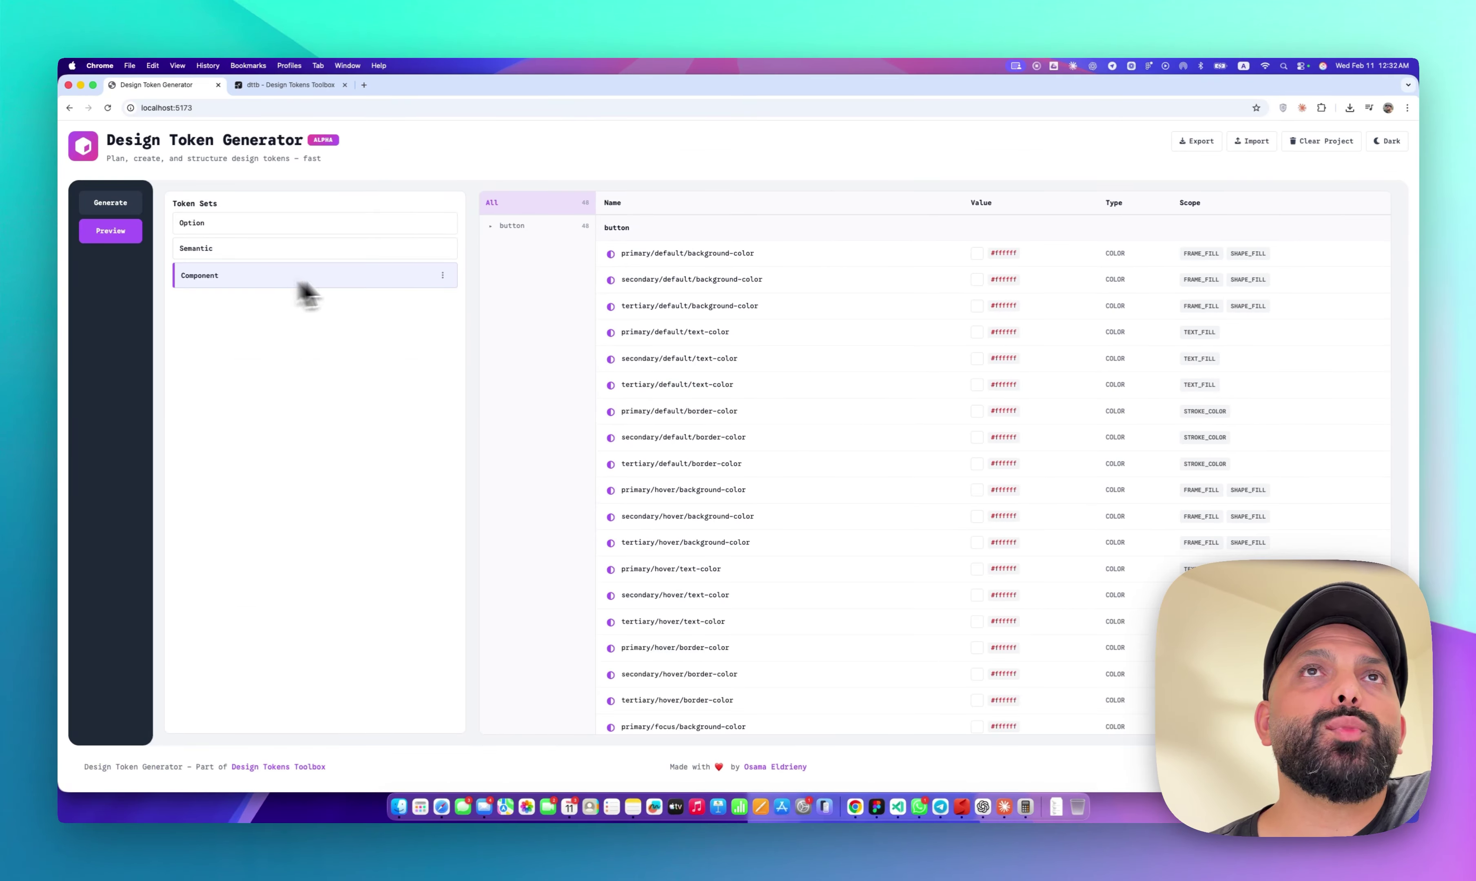
pyautogui.click(537, 381)
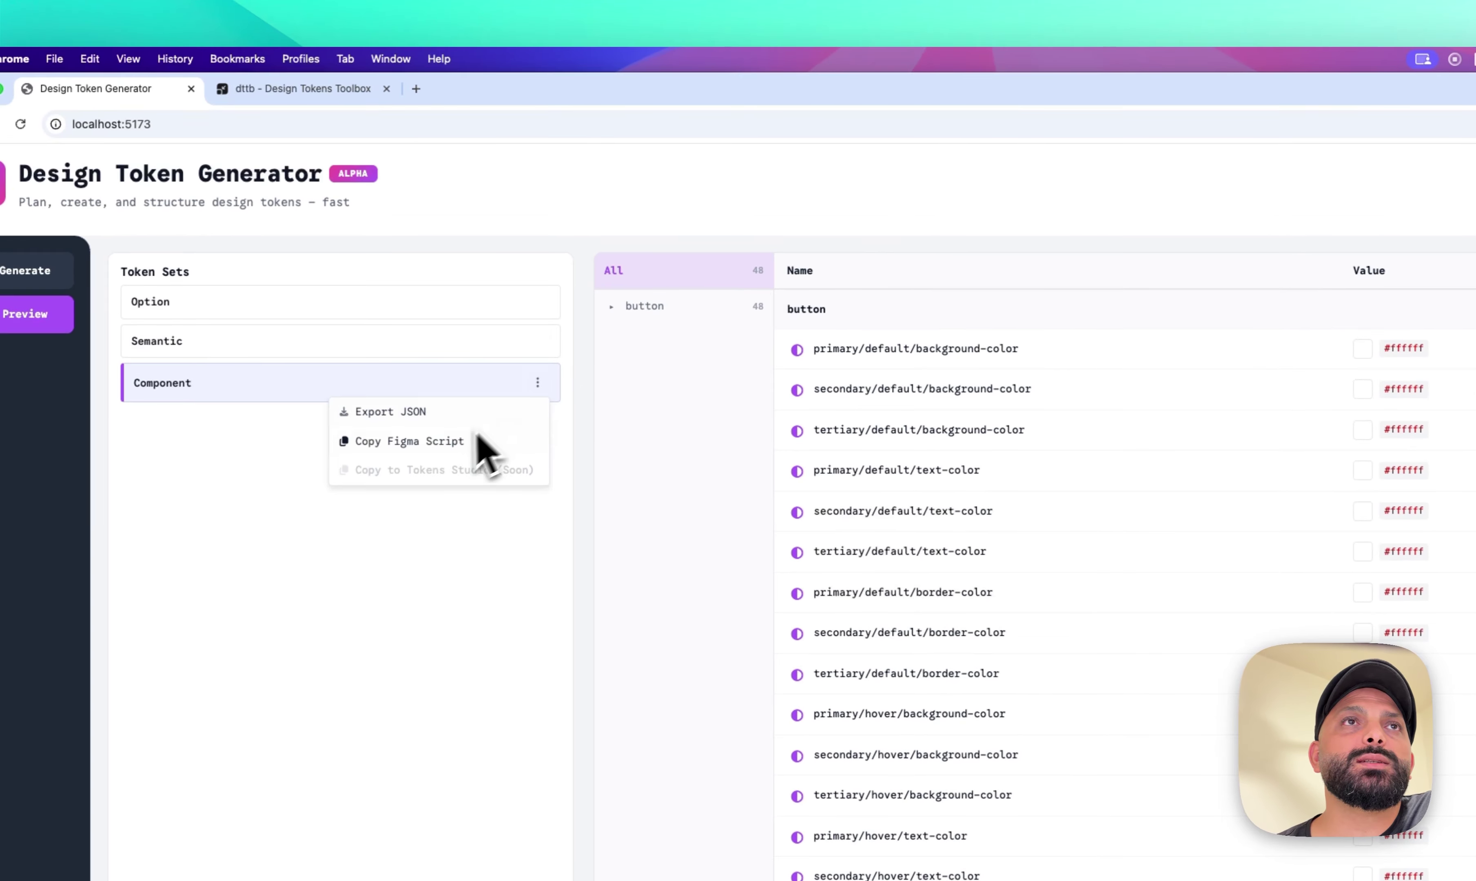
pyautogui.click(479, 437)
# - Switch to Figma and run the copied Component script in the console to create the Component variables
pyautogui.press('super+Tab')
pyautogui.click(240, 775)
pyautogui.press('super+v')
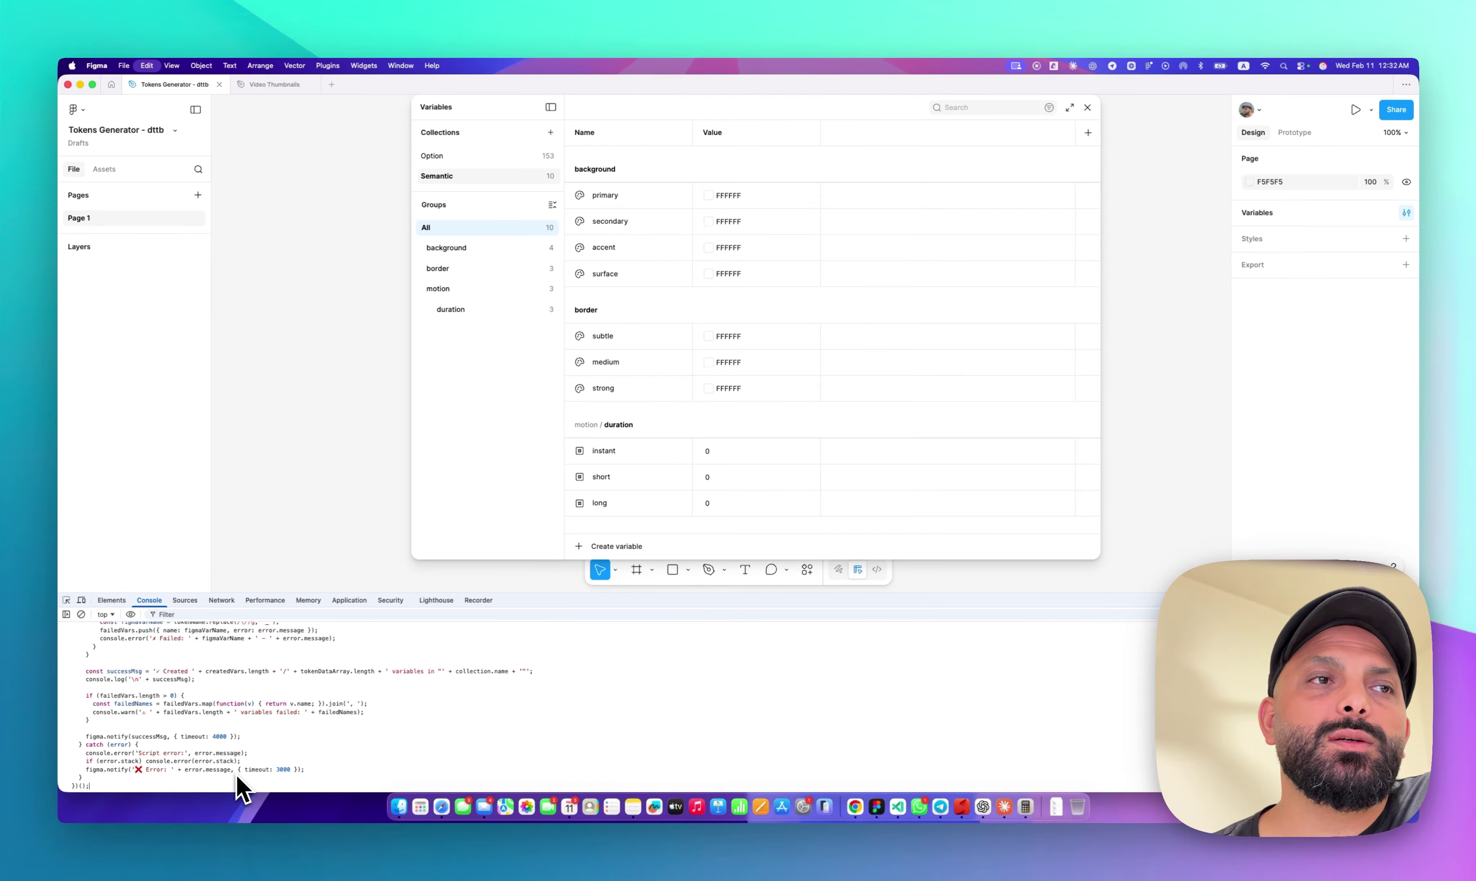
pyautogui.press('Return')
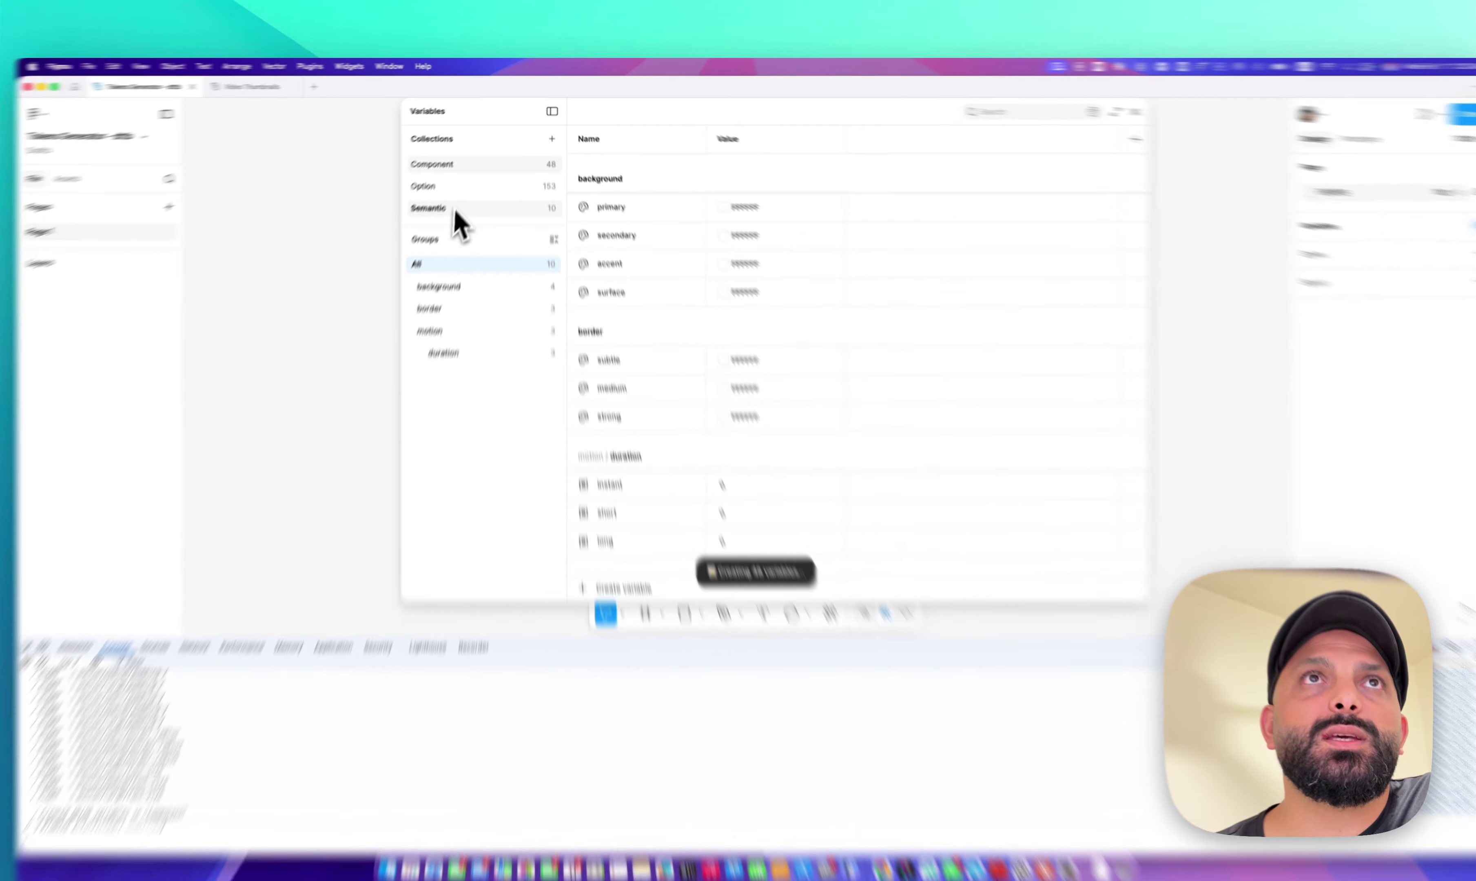
# - Open the Component collection and examine the scopes of background-color, text-color and border-color under button/primary/default
pyautogui.click(448, 158)
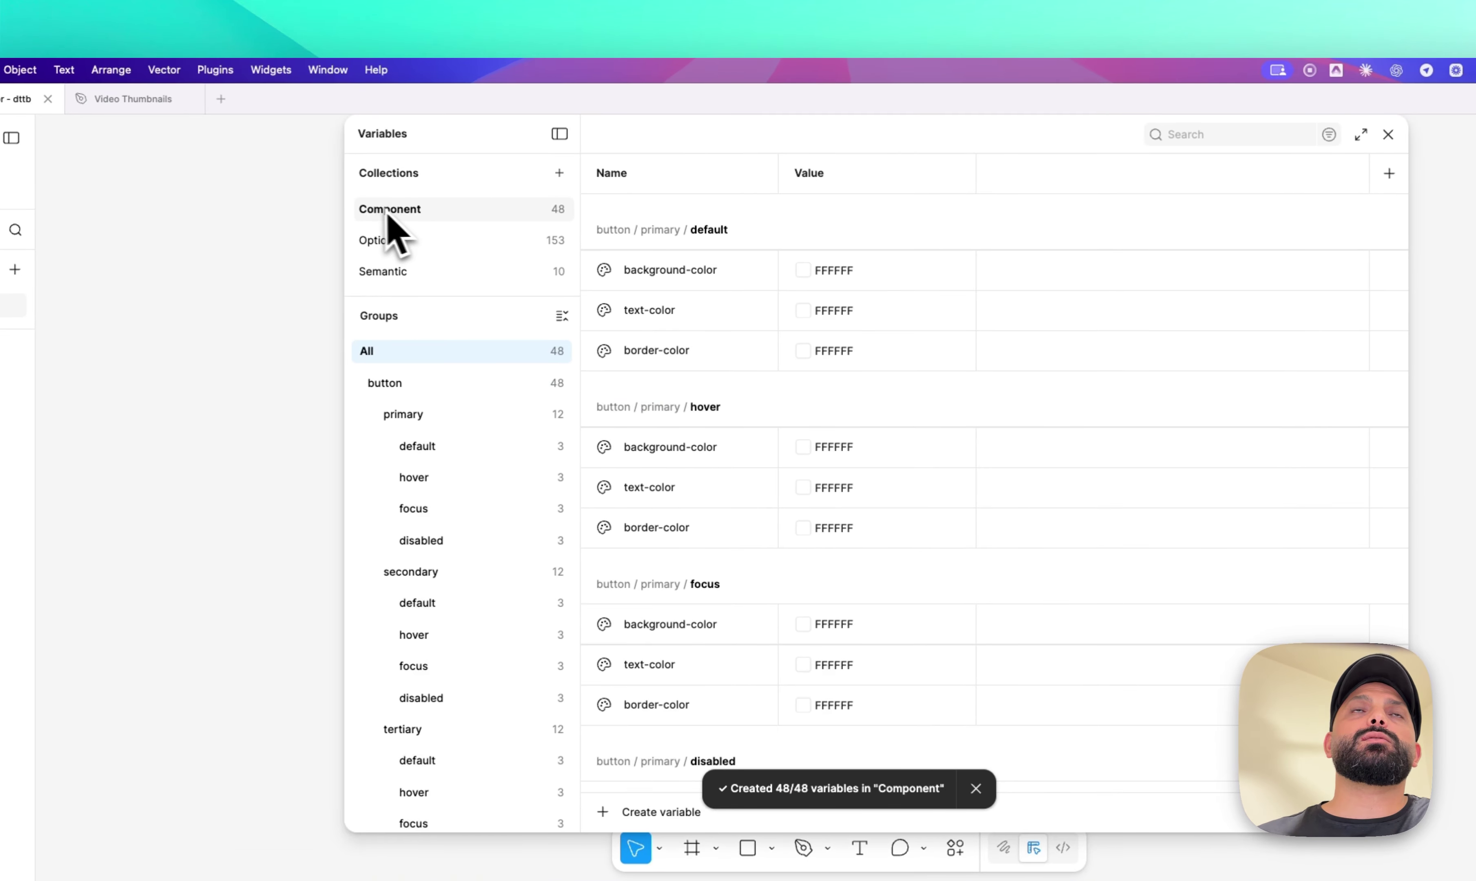
pyautogui.scroll(-2, 728, 318)
pyautogui.scroll(2, 727, 317)
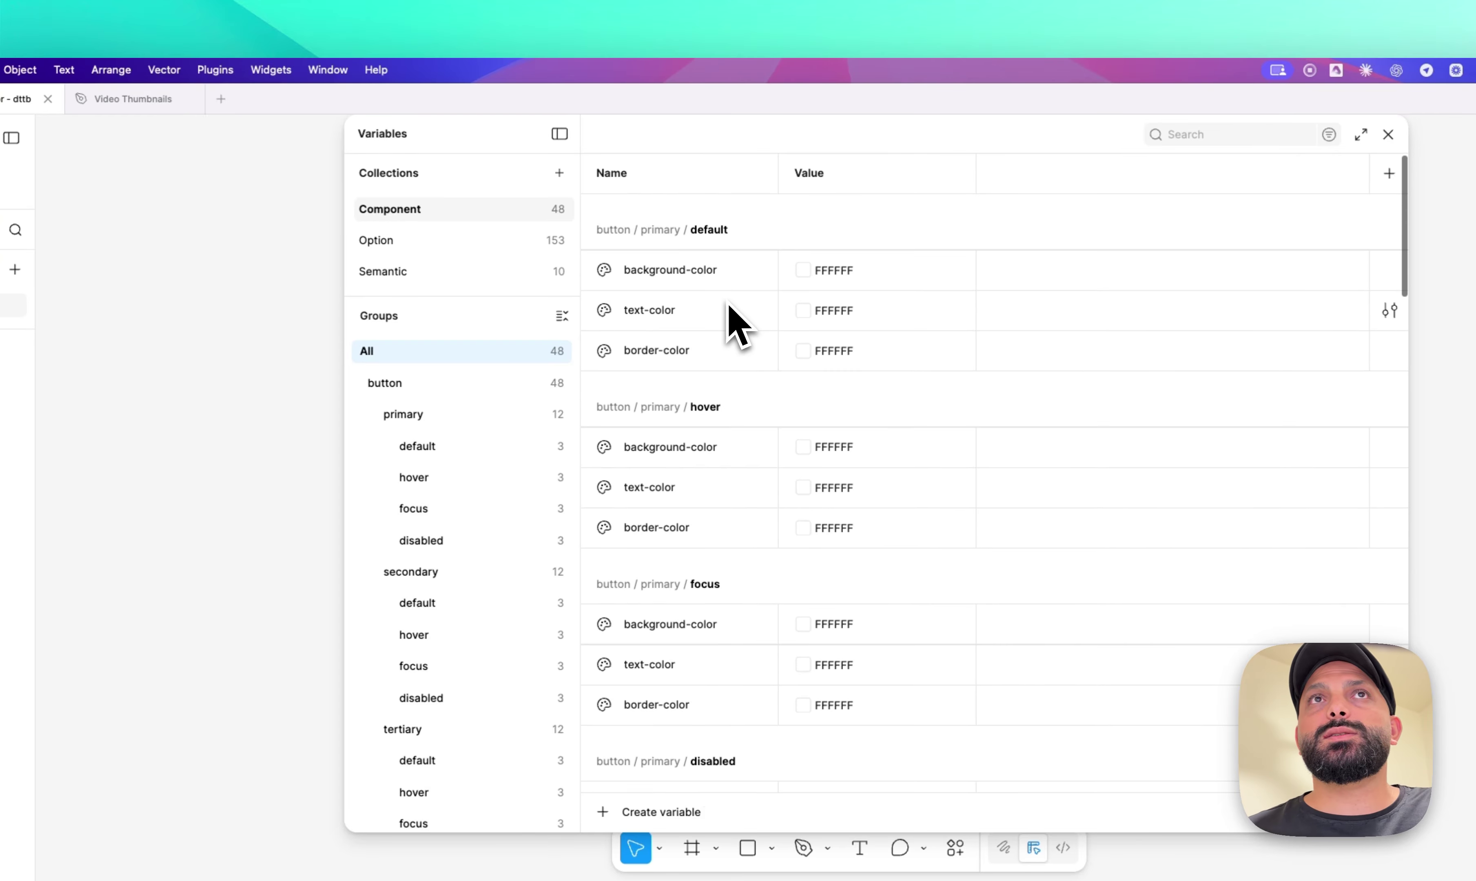
pyautogui.click(929, 252)
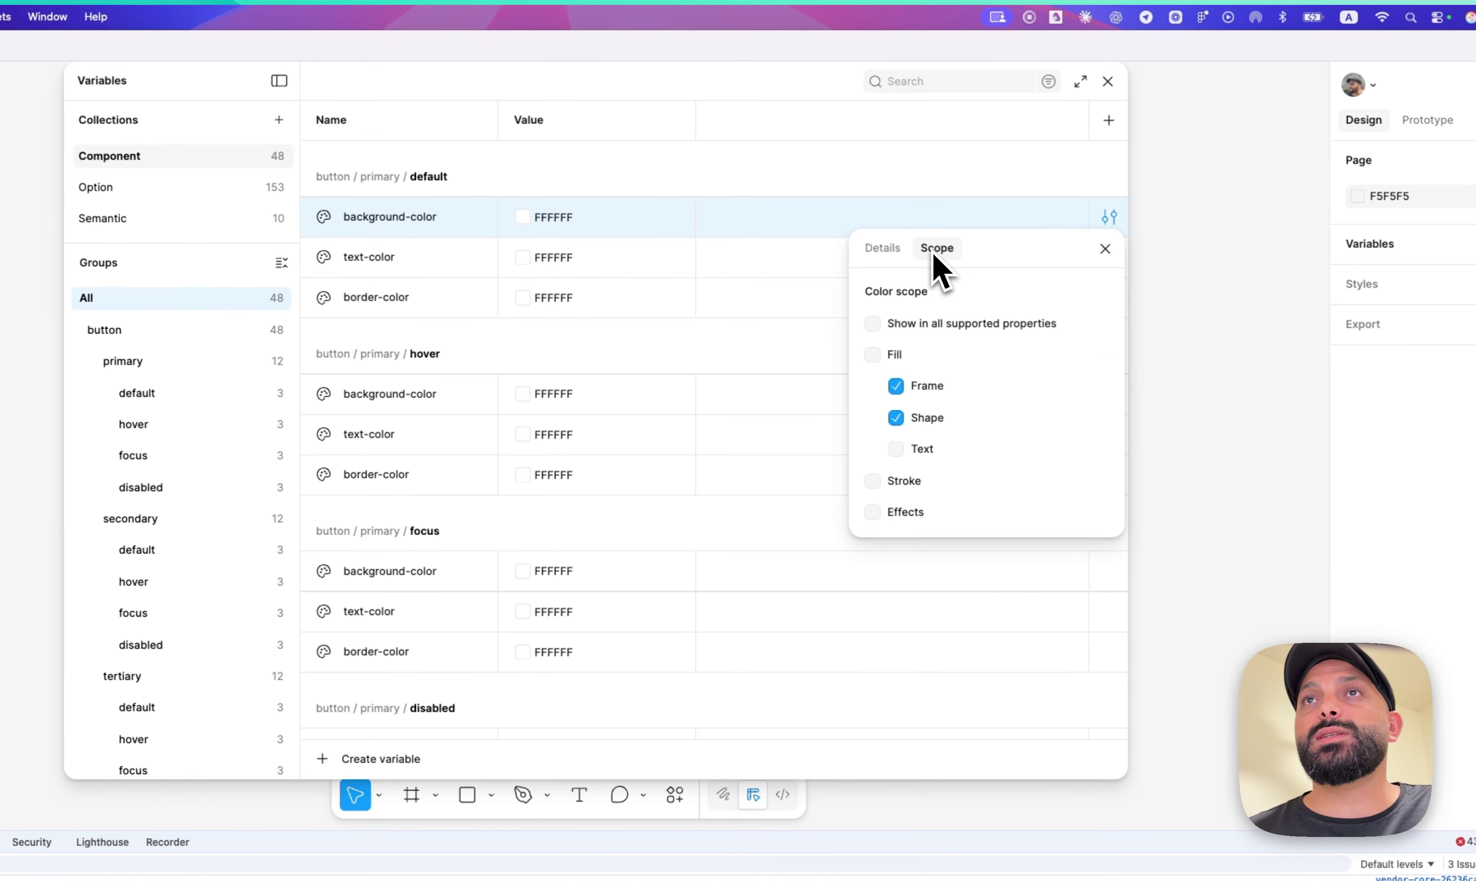
pyautogui.click(798, 307)
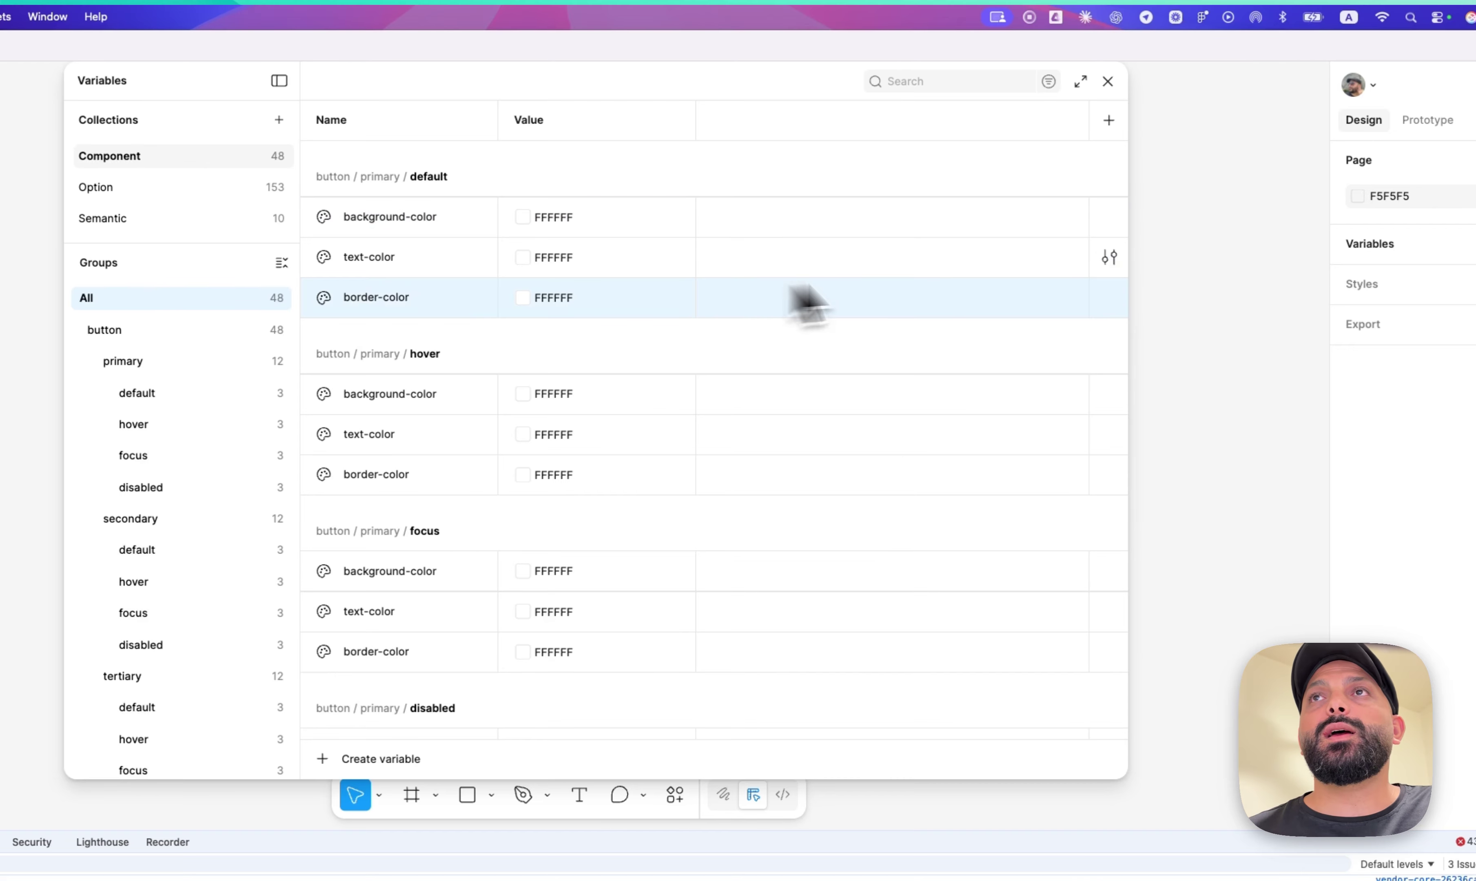
pyautogui.click(1109, 259)
pyautogui.click(937, 289)
pyautogui.click(738, 366)
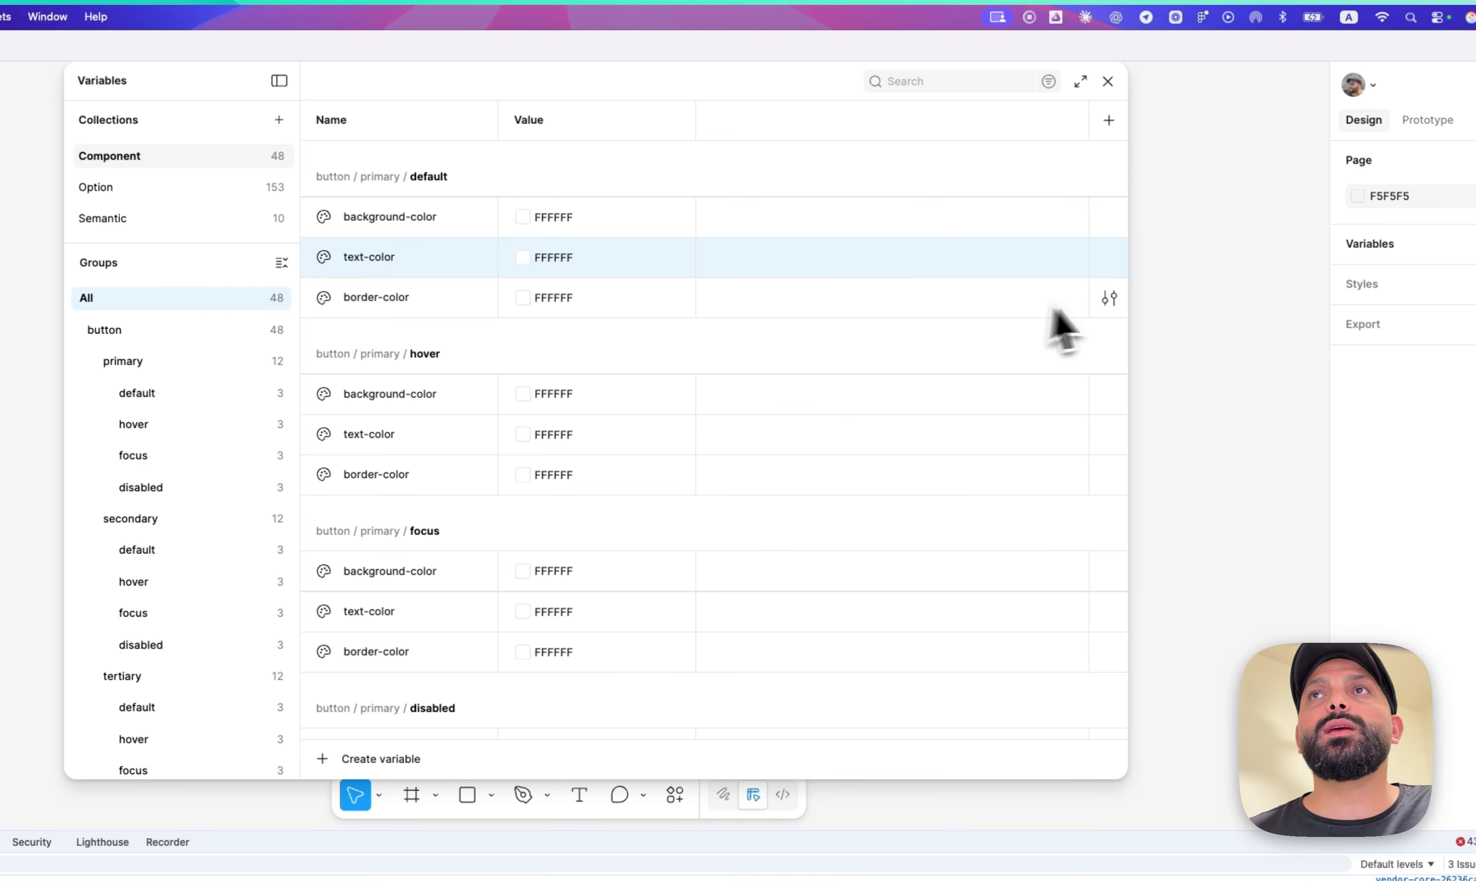
pyautogui.click(1109, 297)
pyautogui.click(936, 330)
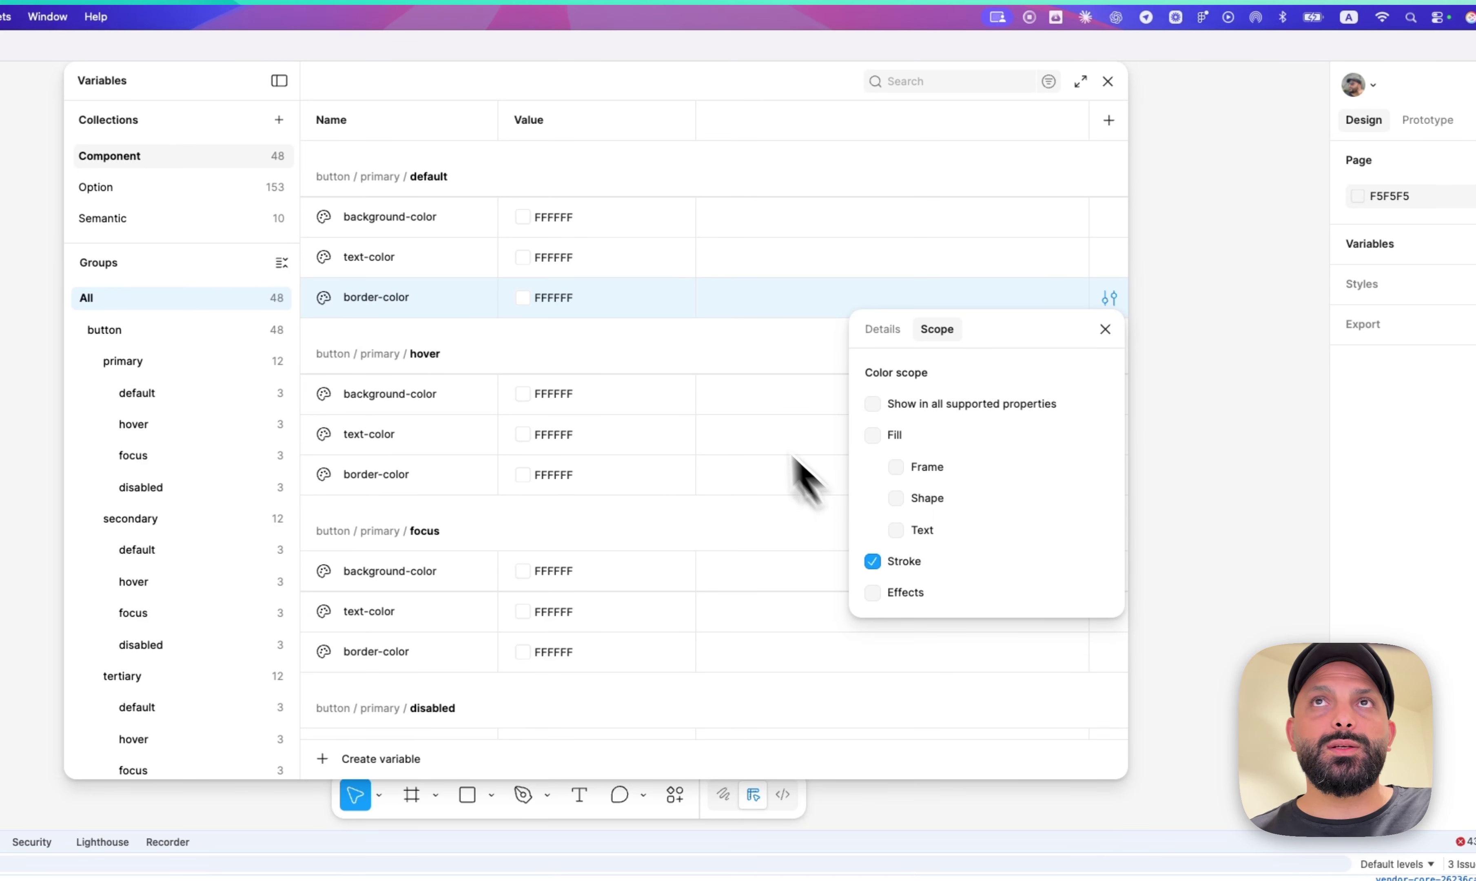
pyautogui.click(710, 356)
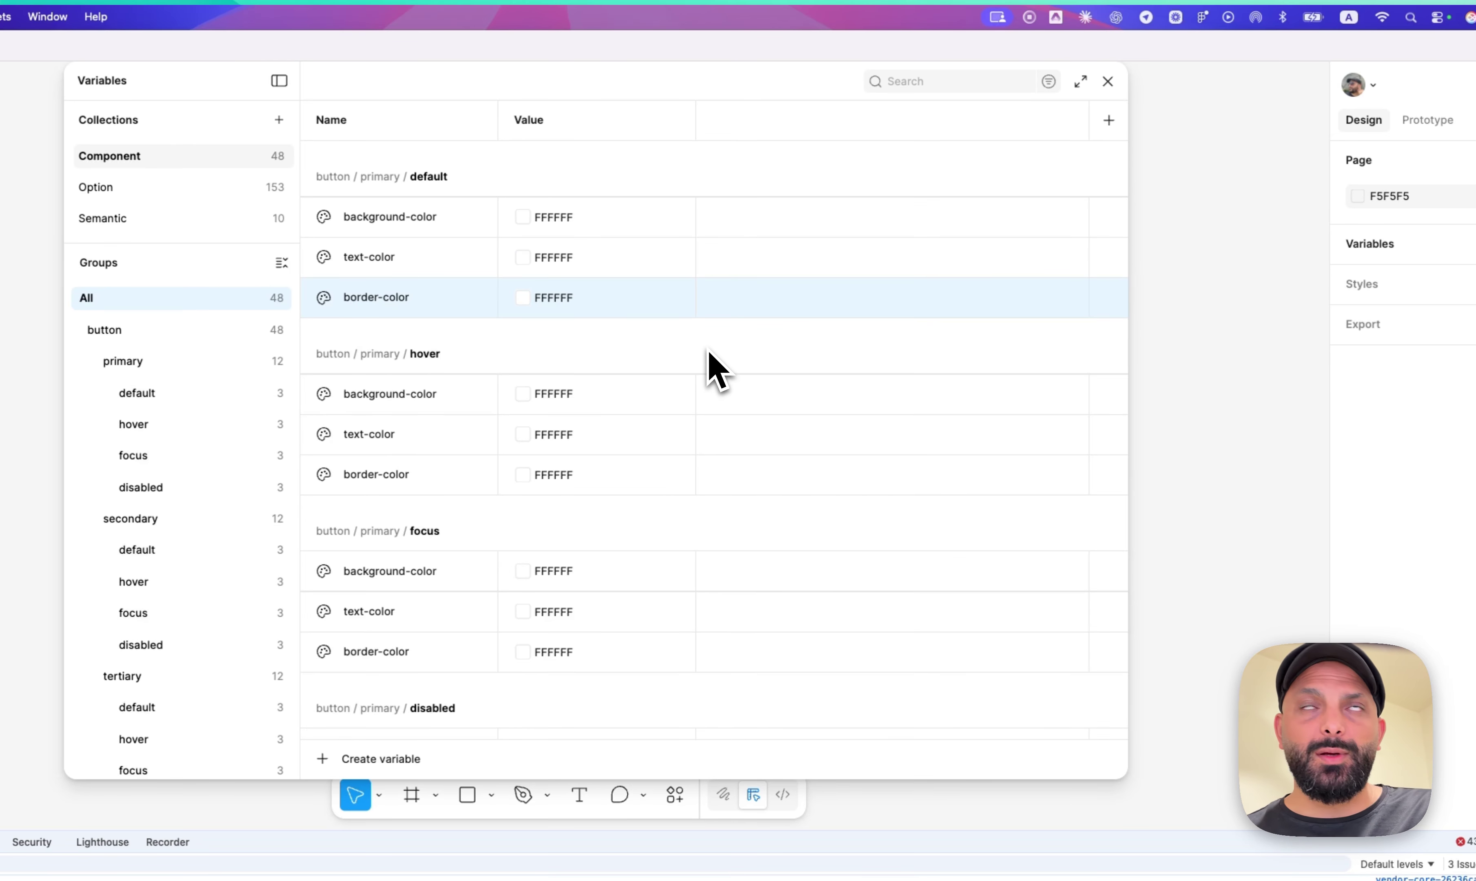
# - Browse the library variables available as a value for border-color under button/primary/default, leaving the value as it is
pyautogui.click(522, 299)
pyautogui.click(602, 330)
pyautogui.scroll(-20, 602, 541)
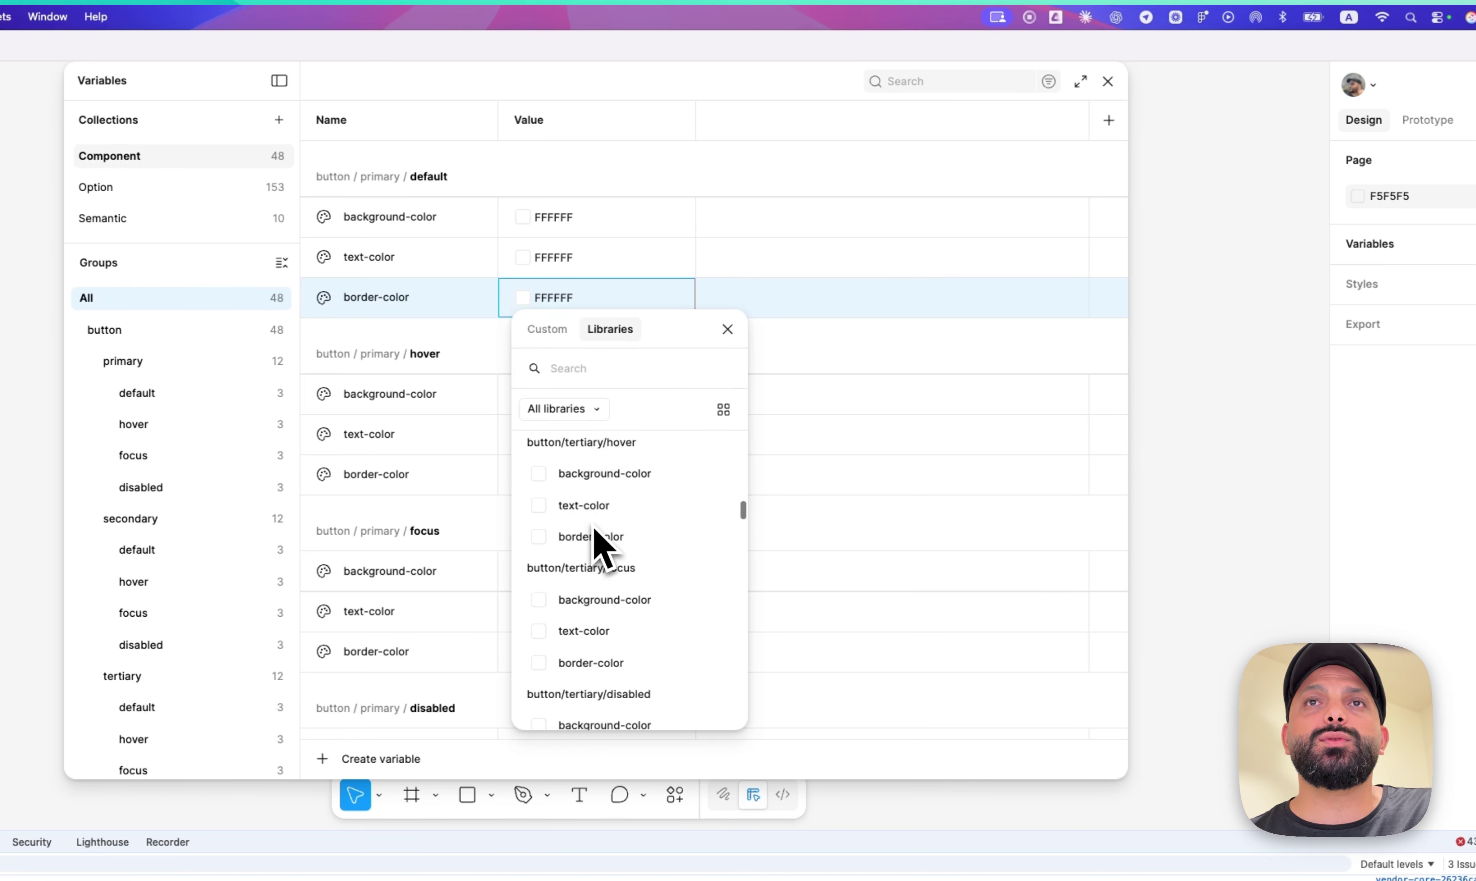
pyautogui.press('Escape')
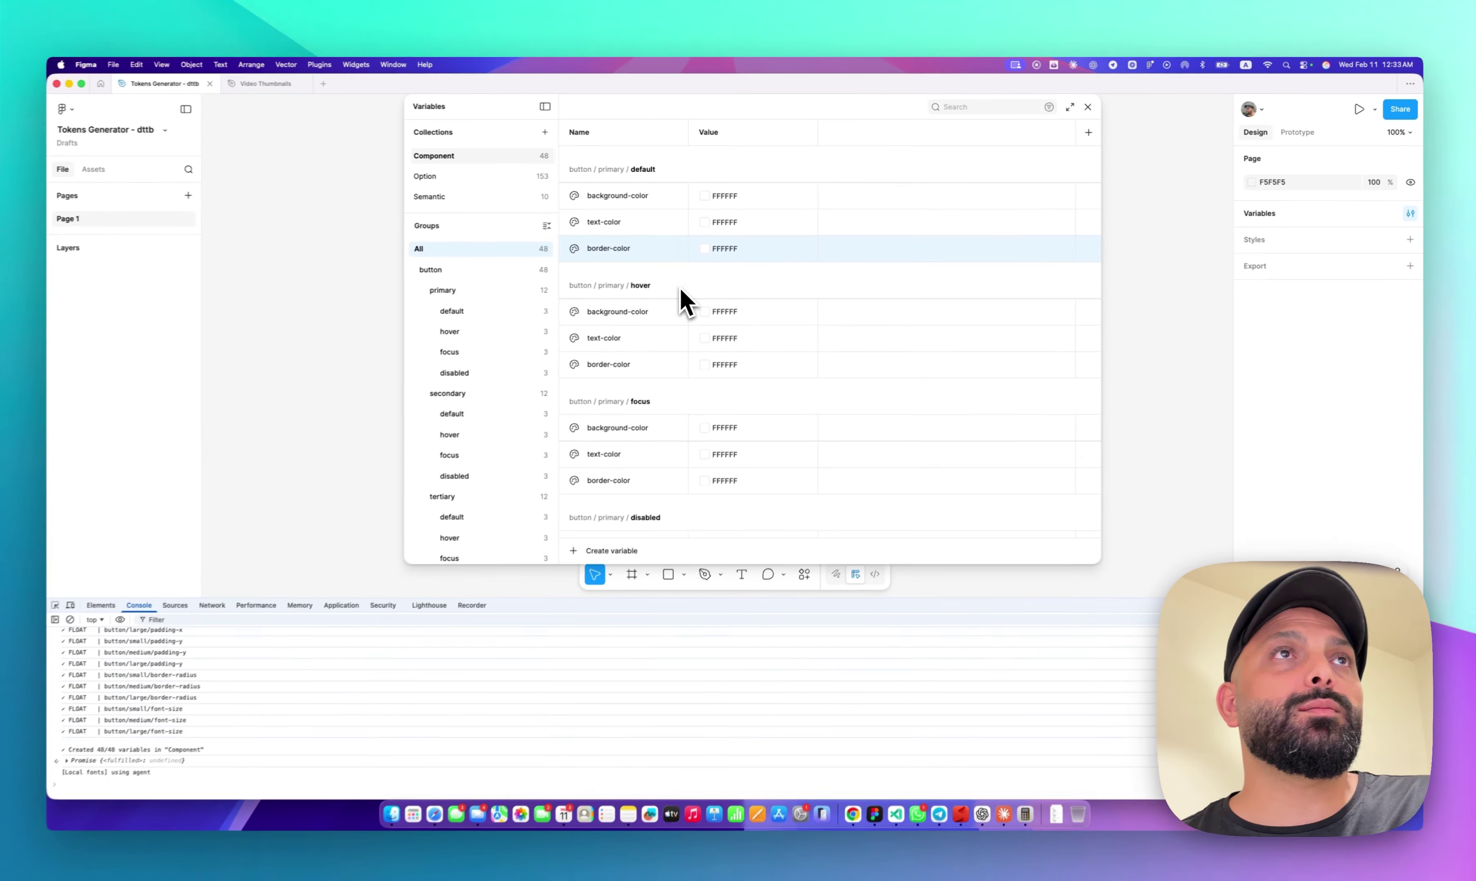
# - Switch to the Design Token Generator in Chrome and export the whole project from the Generate view
pyautogui.press('super+Tab')
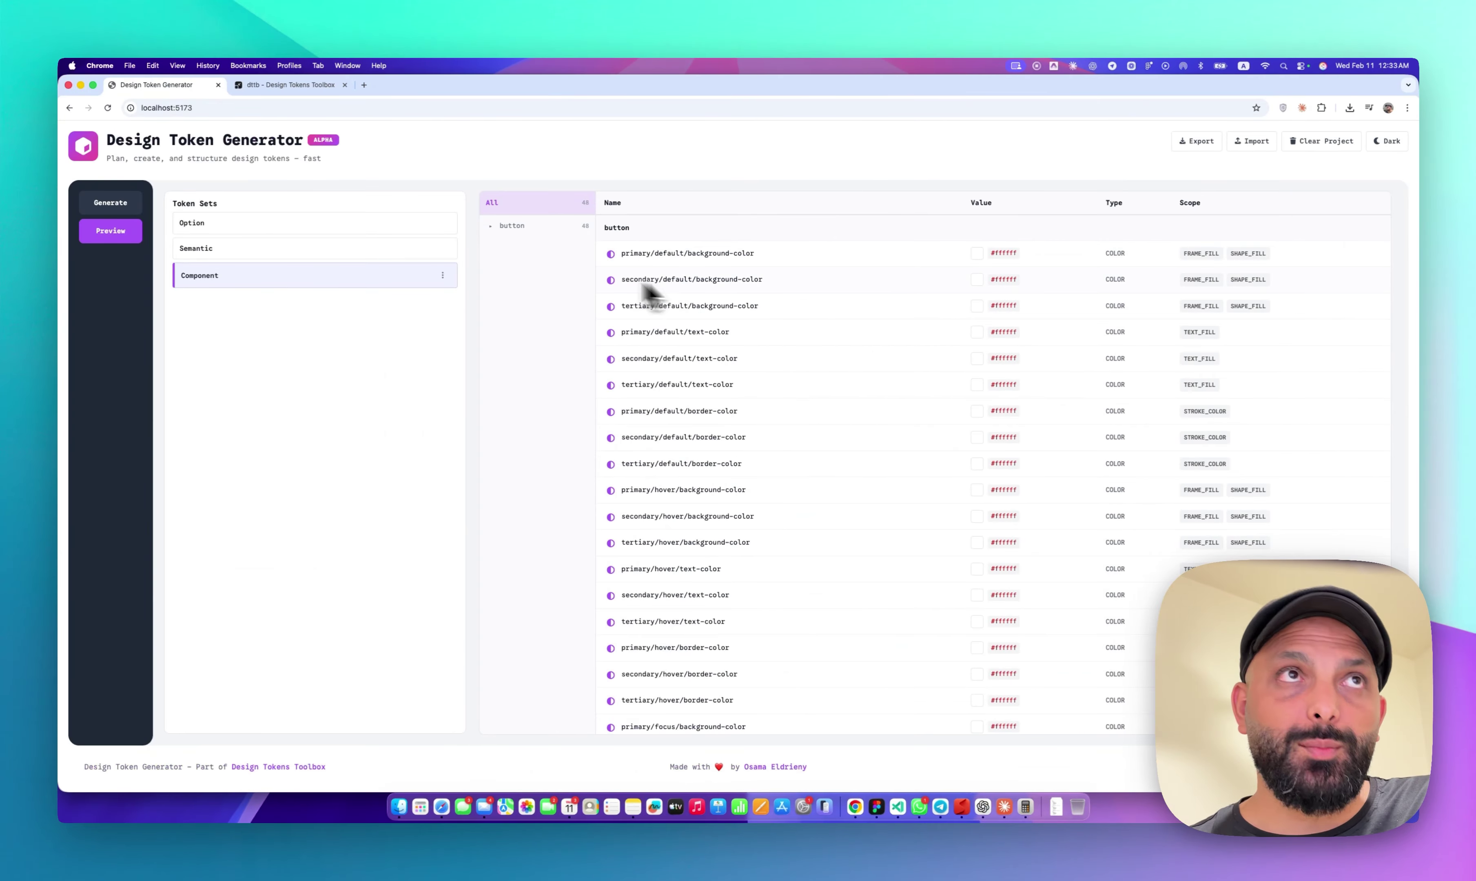
pyautogui.click(110, 203)
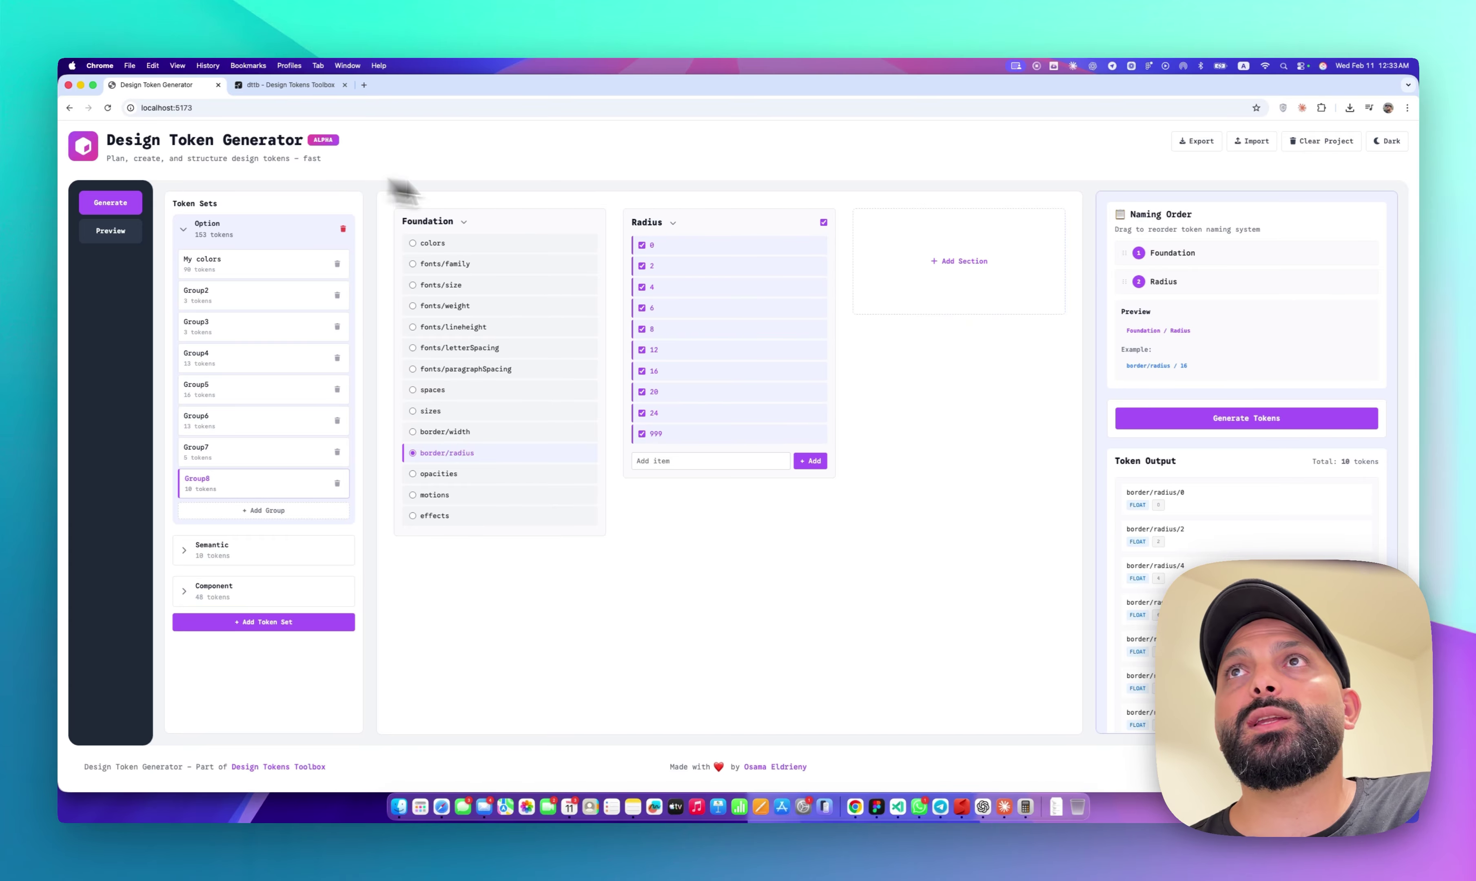
pyautogui.click(1196, 144)
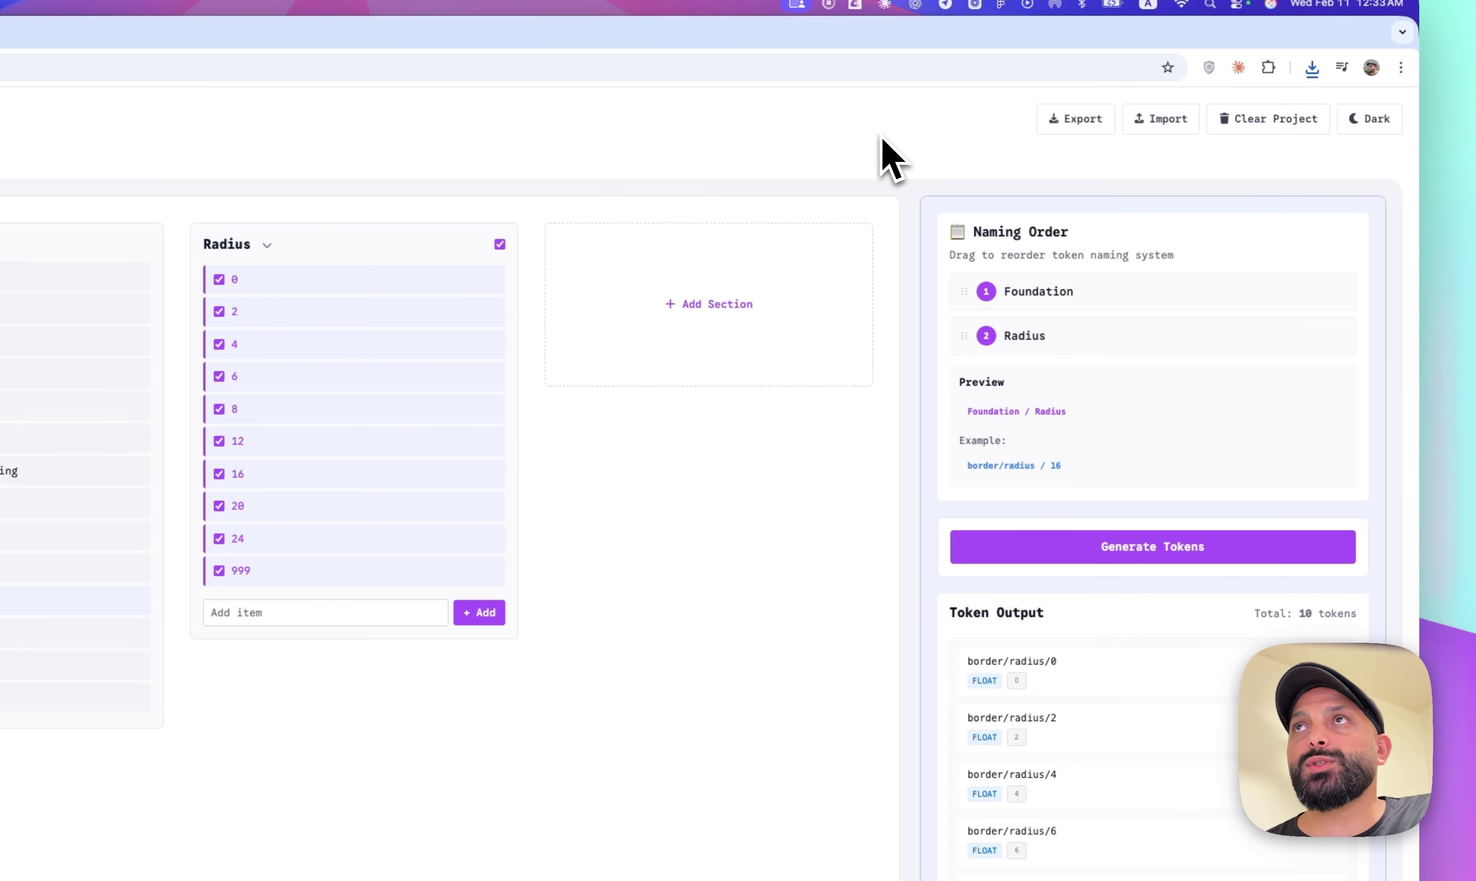
# - Clear all project data and restore the project by importing design-tokens-export (4).json from Downloads
pyautogui.click(1252, 123)
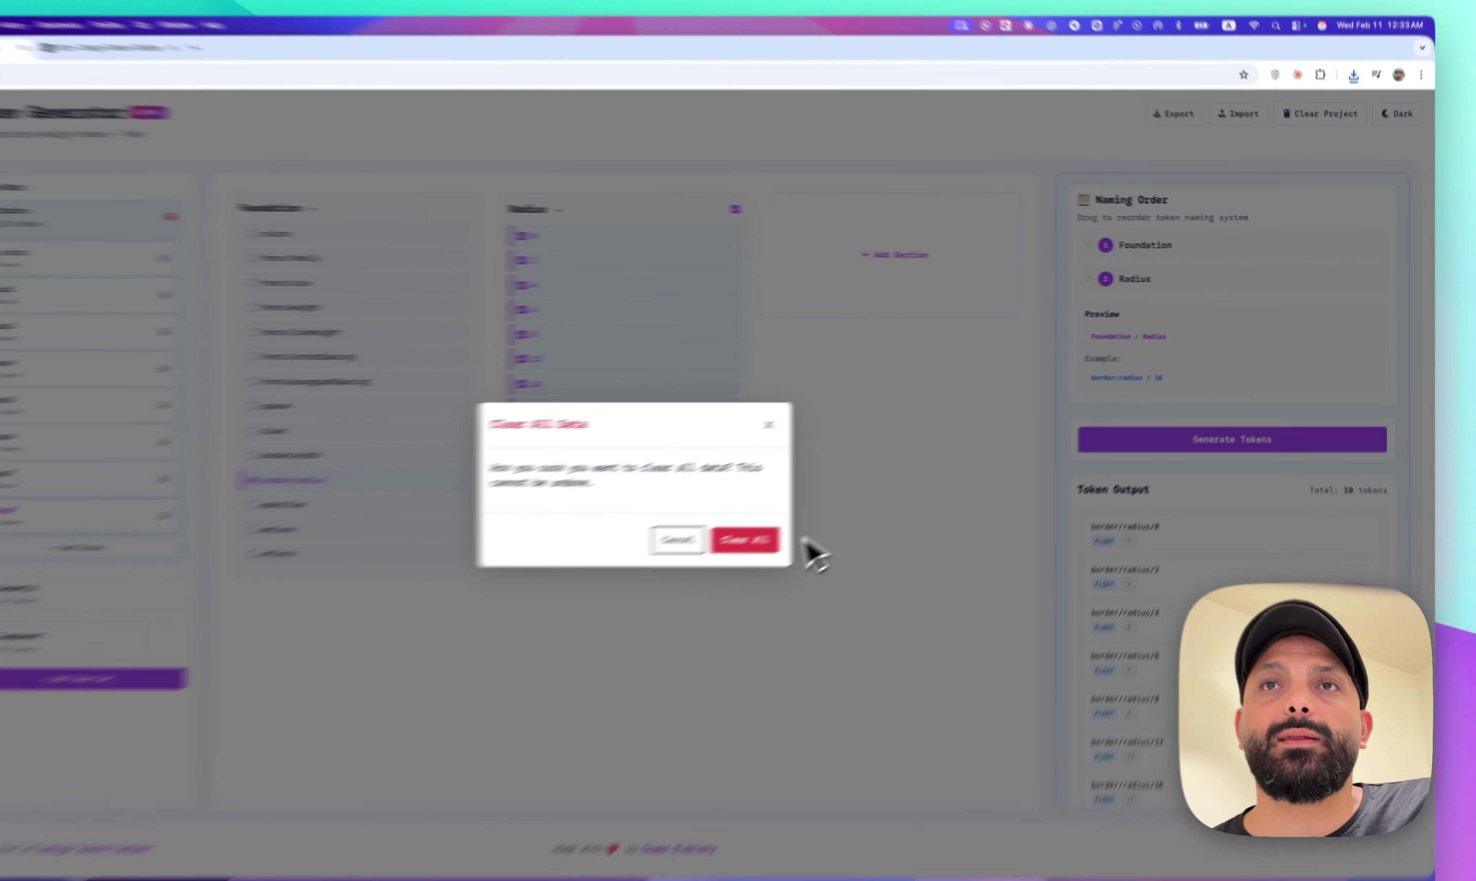
pyautogui.click(746, 540)
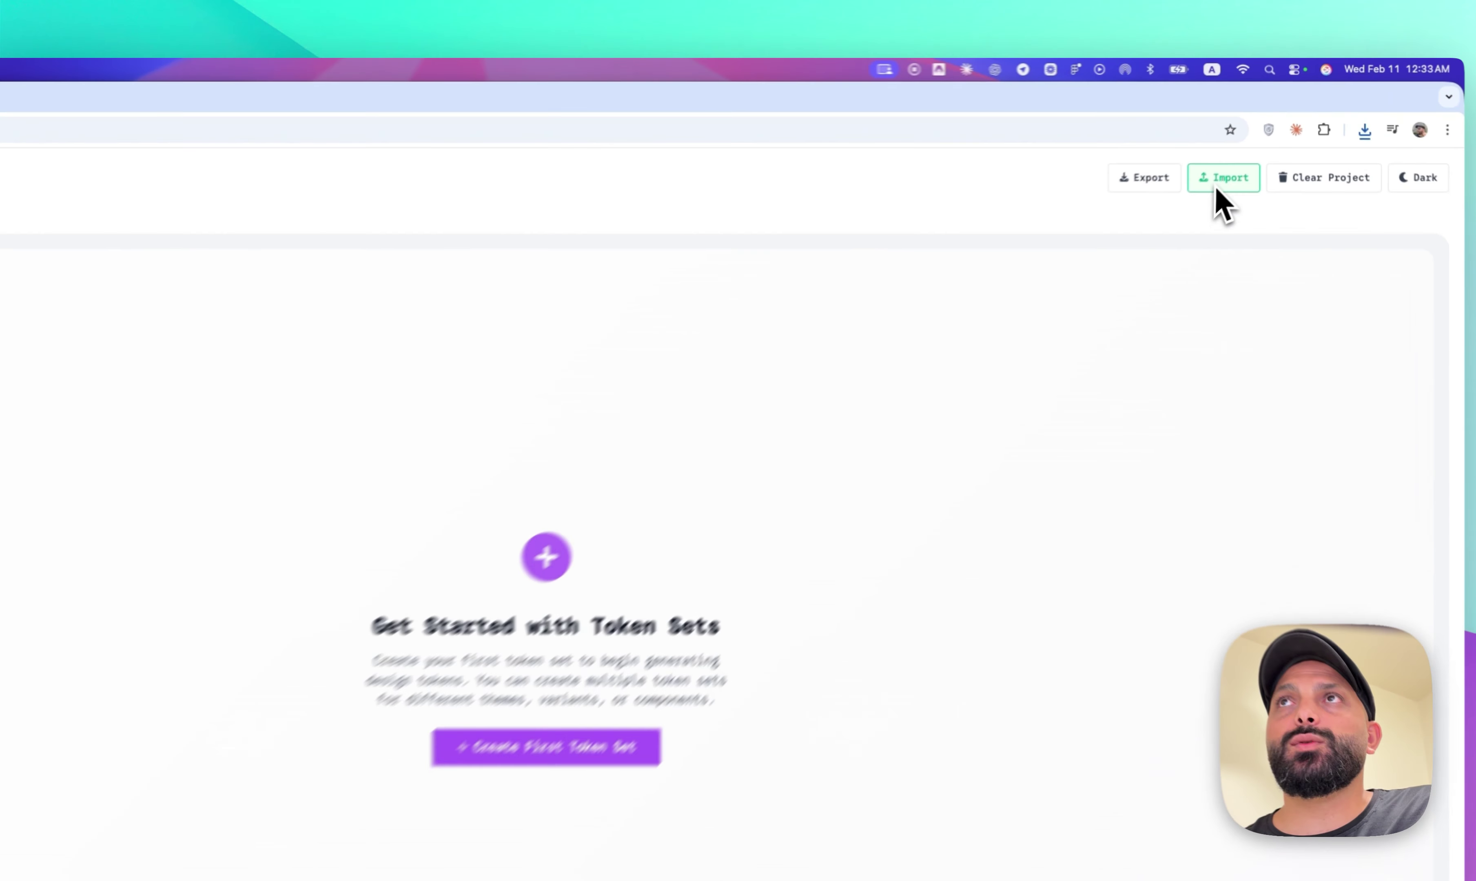
pyautogui.click(1251, 141)
pyautogui.click(289, 526)
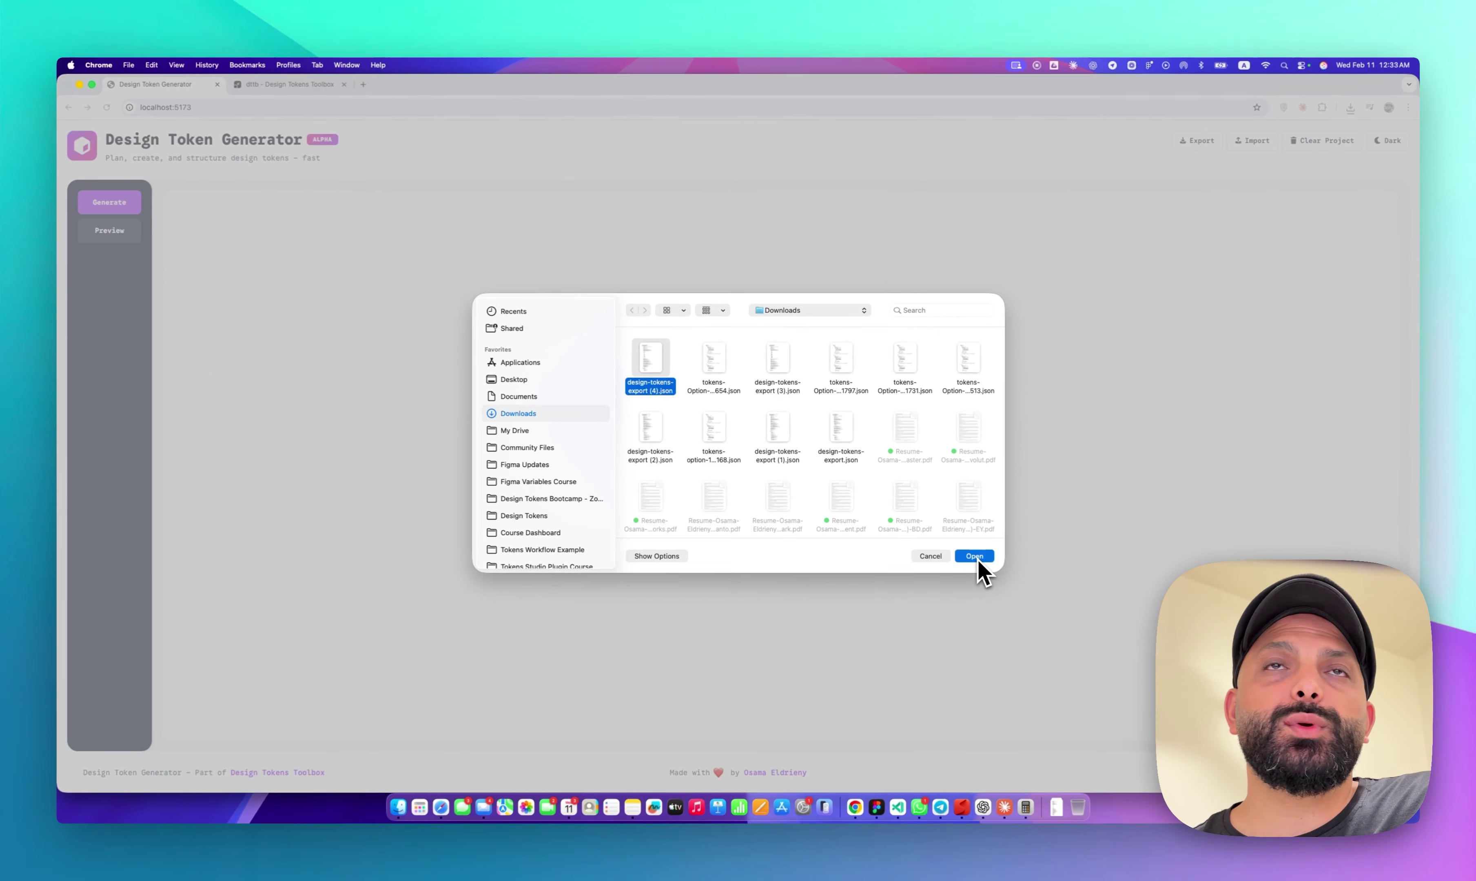
pyautogui.click(975, 557)
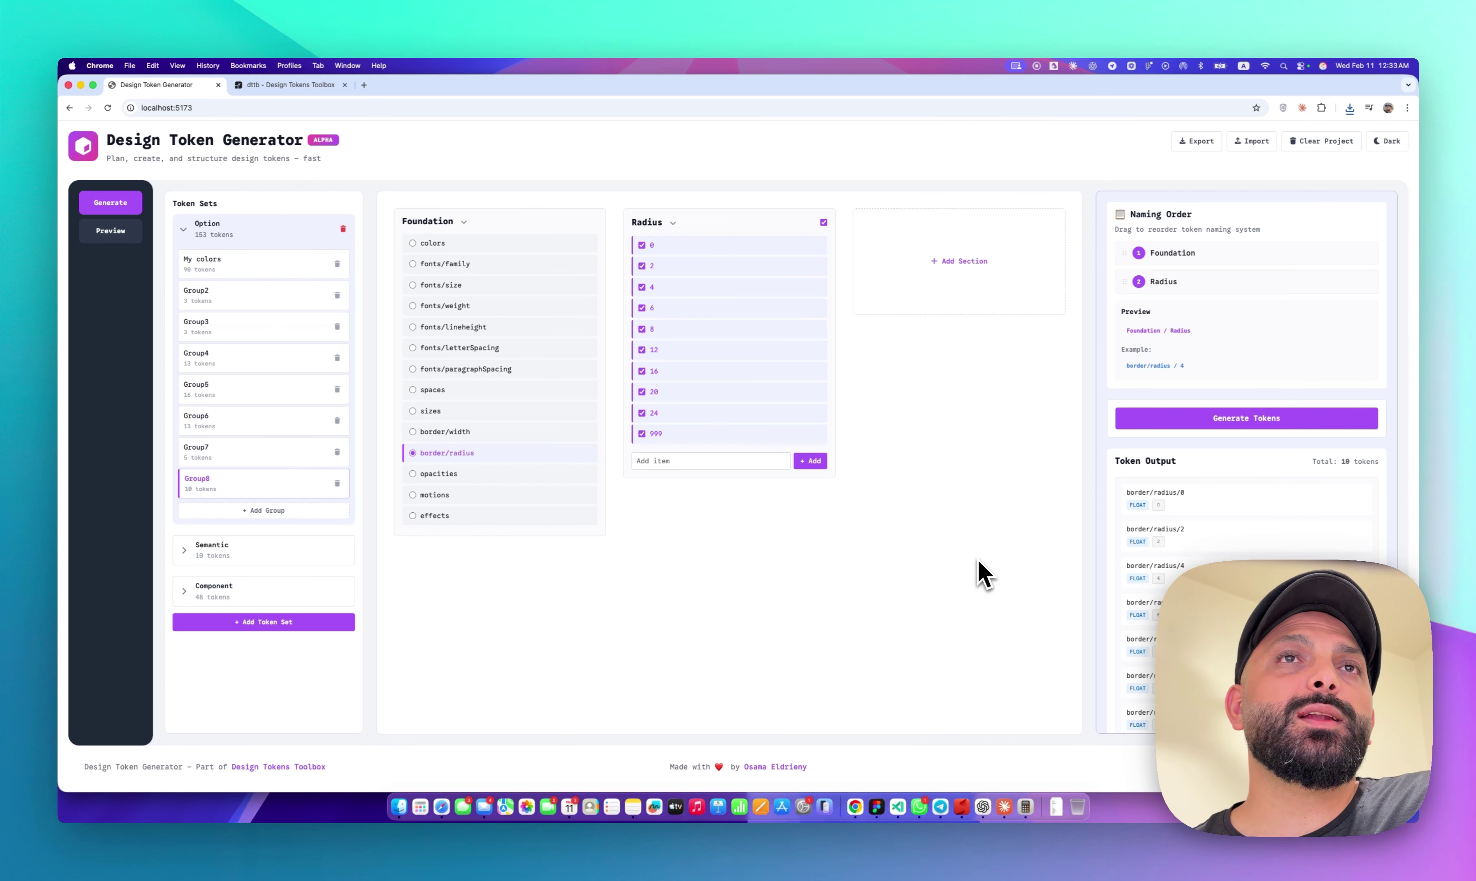
# - Check the imported groups of the Option token set from Group2 through Group8
pyautogui.click(236, 279)
pyautogui.click(240, 294)
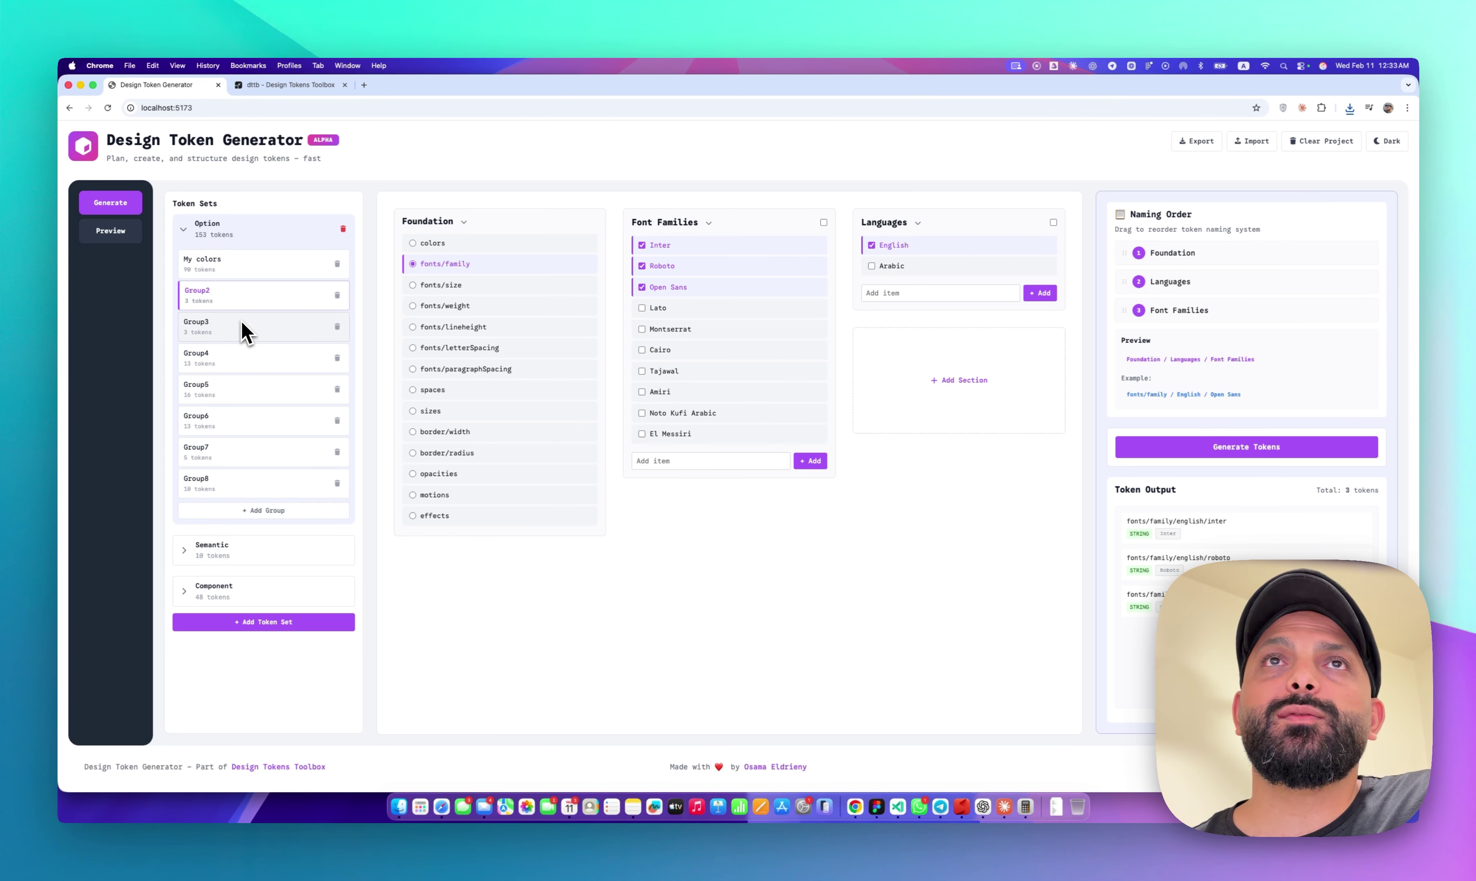
pyautogui.click(243, 325)
pyautogui.click(247, 362)
pyautogui.click(257, 388)
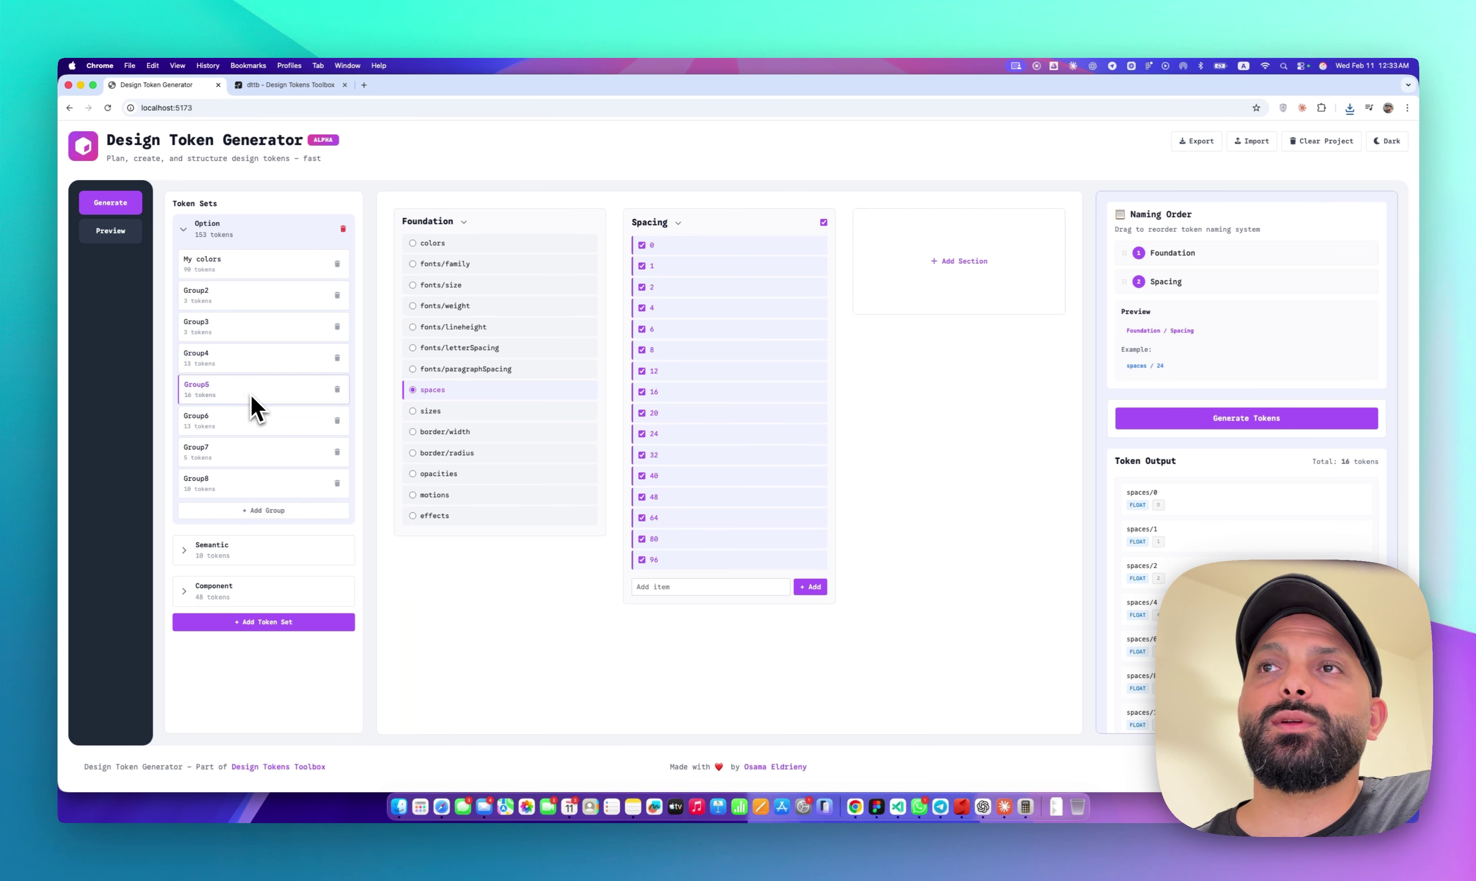
pyautogui.click(258, 424)
pyautogui.click(265, 455)
pyautogui.click(272, 482)
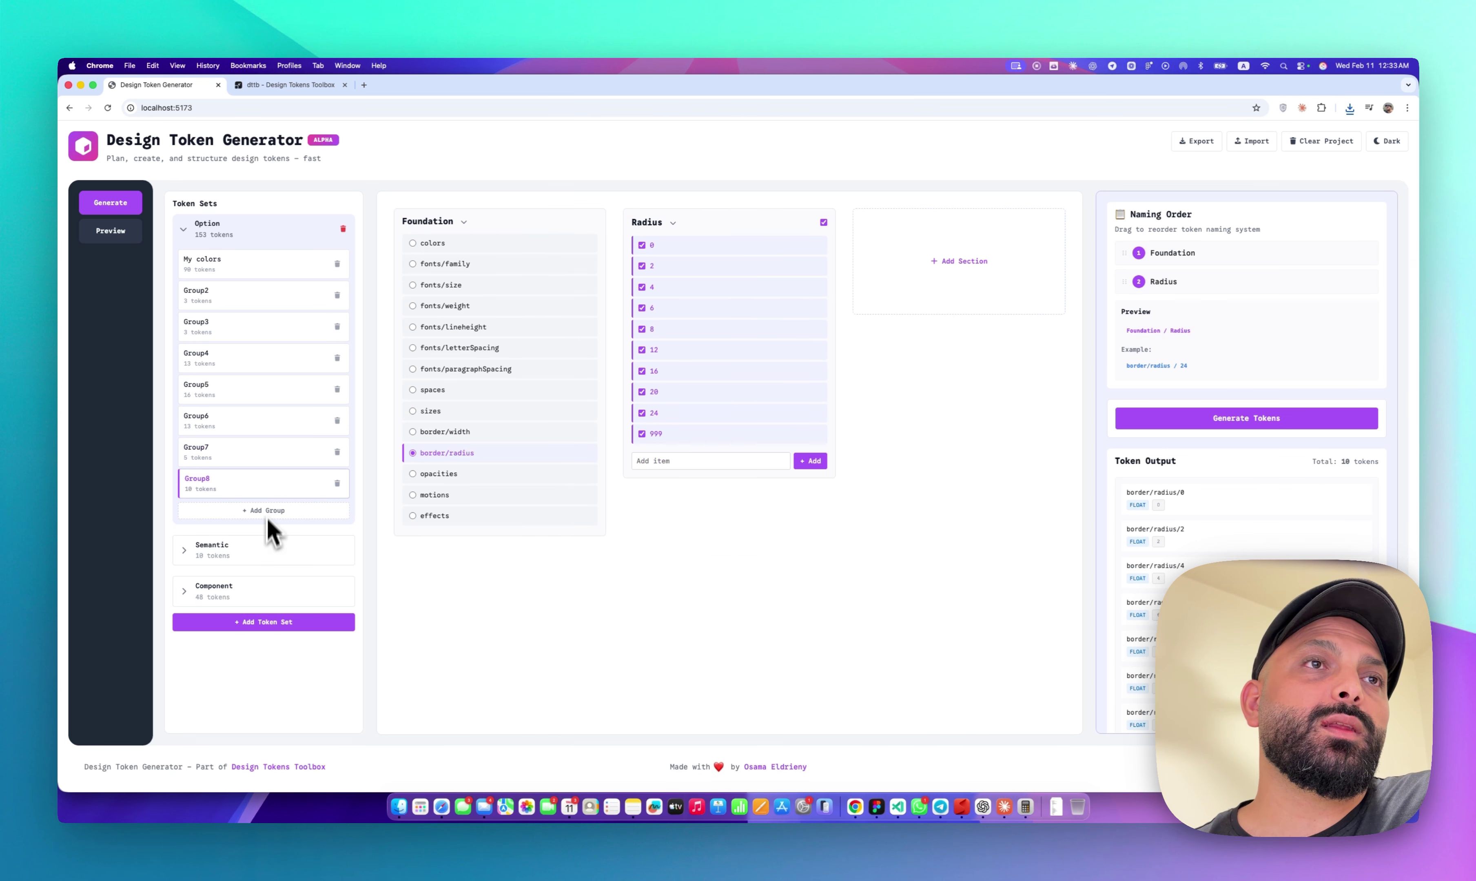
# - Check the imported groups of the Semantic and Component token sets
pyautogui.click(267, 546)
pyautogui.click(239, 341)
pyautogui.click(243, 373)
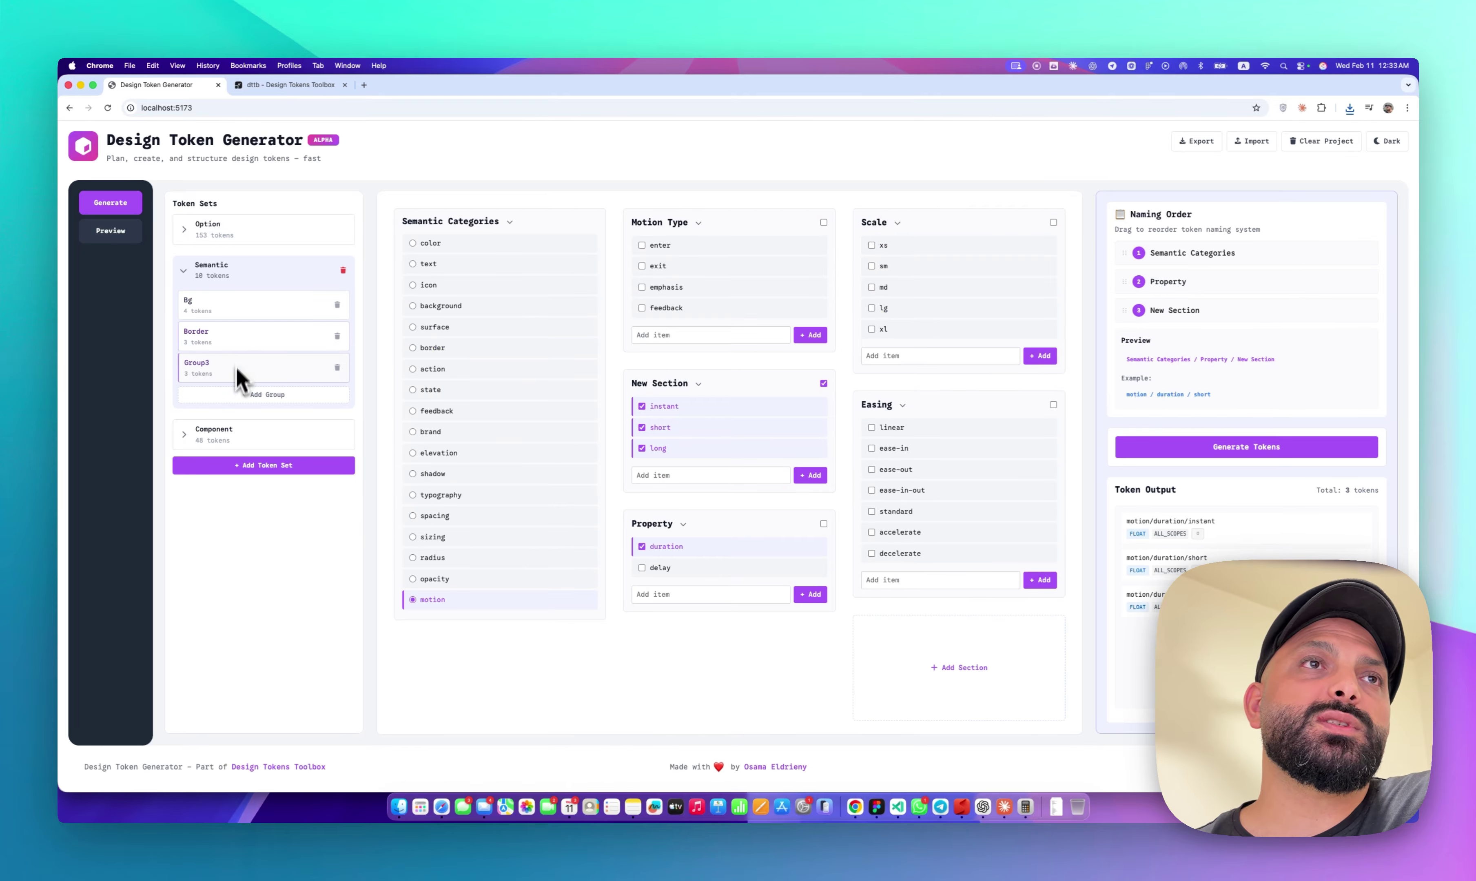
pyautogui.click(233, 443)
pyautogui.click(243, 378)
pyautogui.click(242, 350)
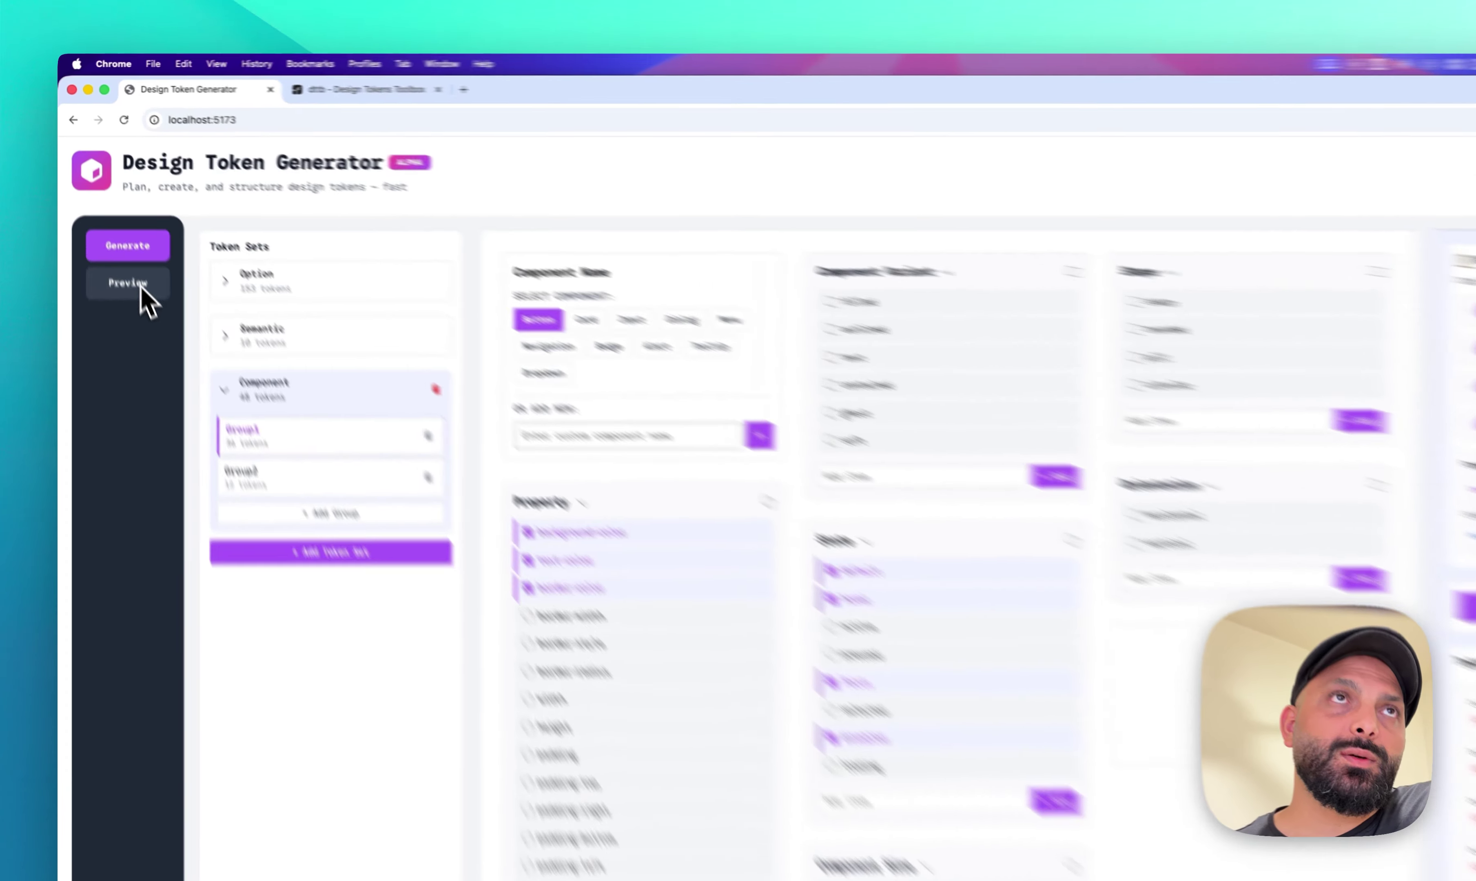
# - Preview the Option, Semantic and Component token sets and return to the Generate view
pyautogui.click(110, 231)
pyautogui.click(214, 226)
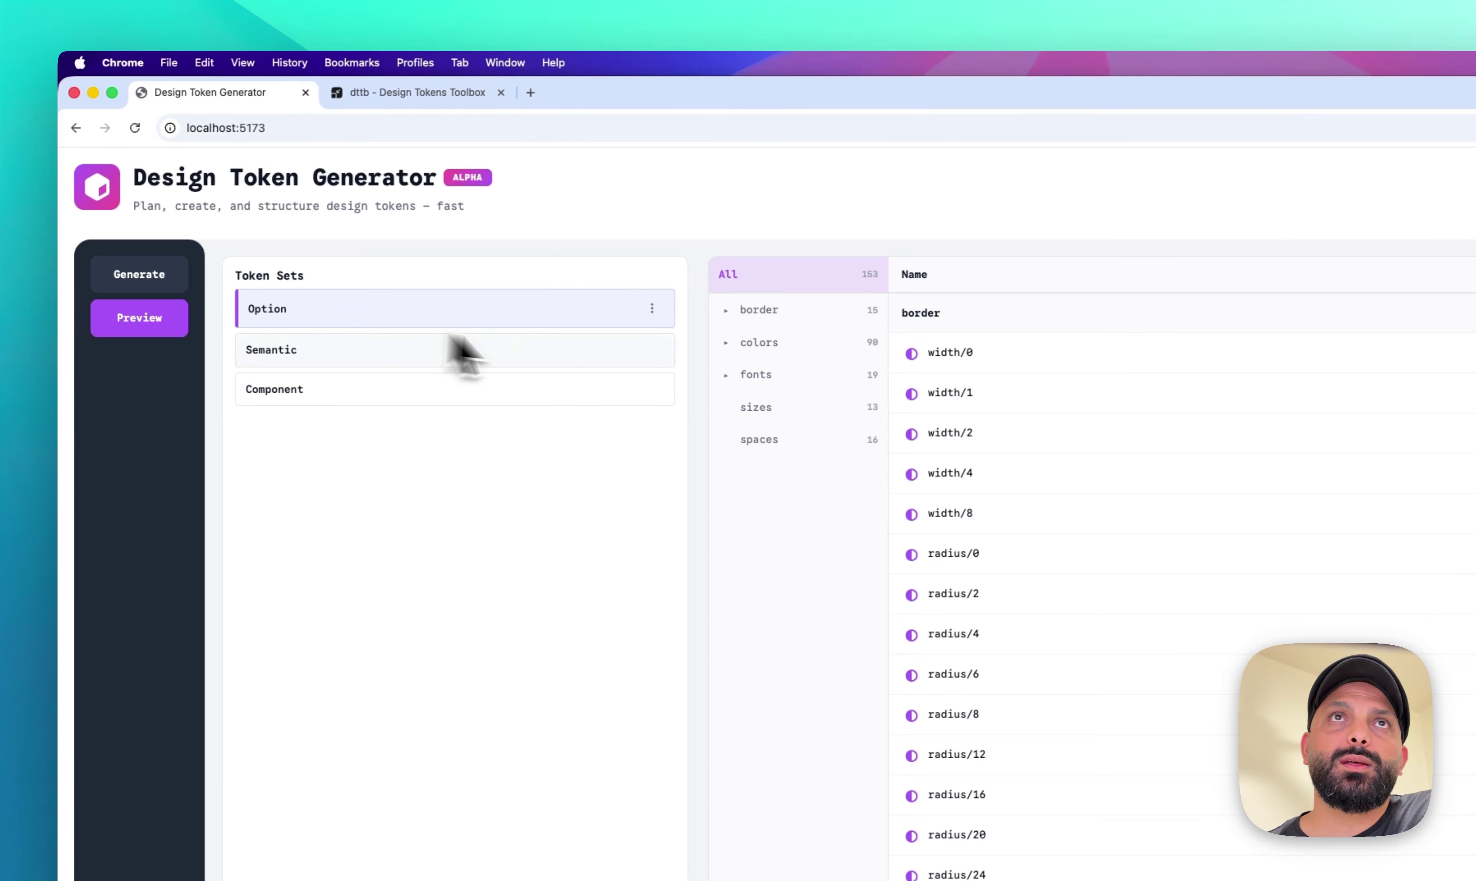
pyautogui.click(605, 359)
pyautogui.click(585, 386)
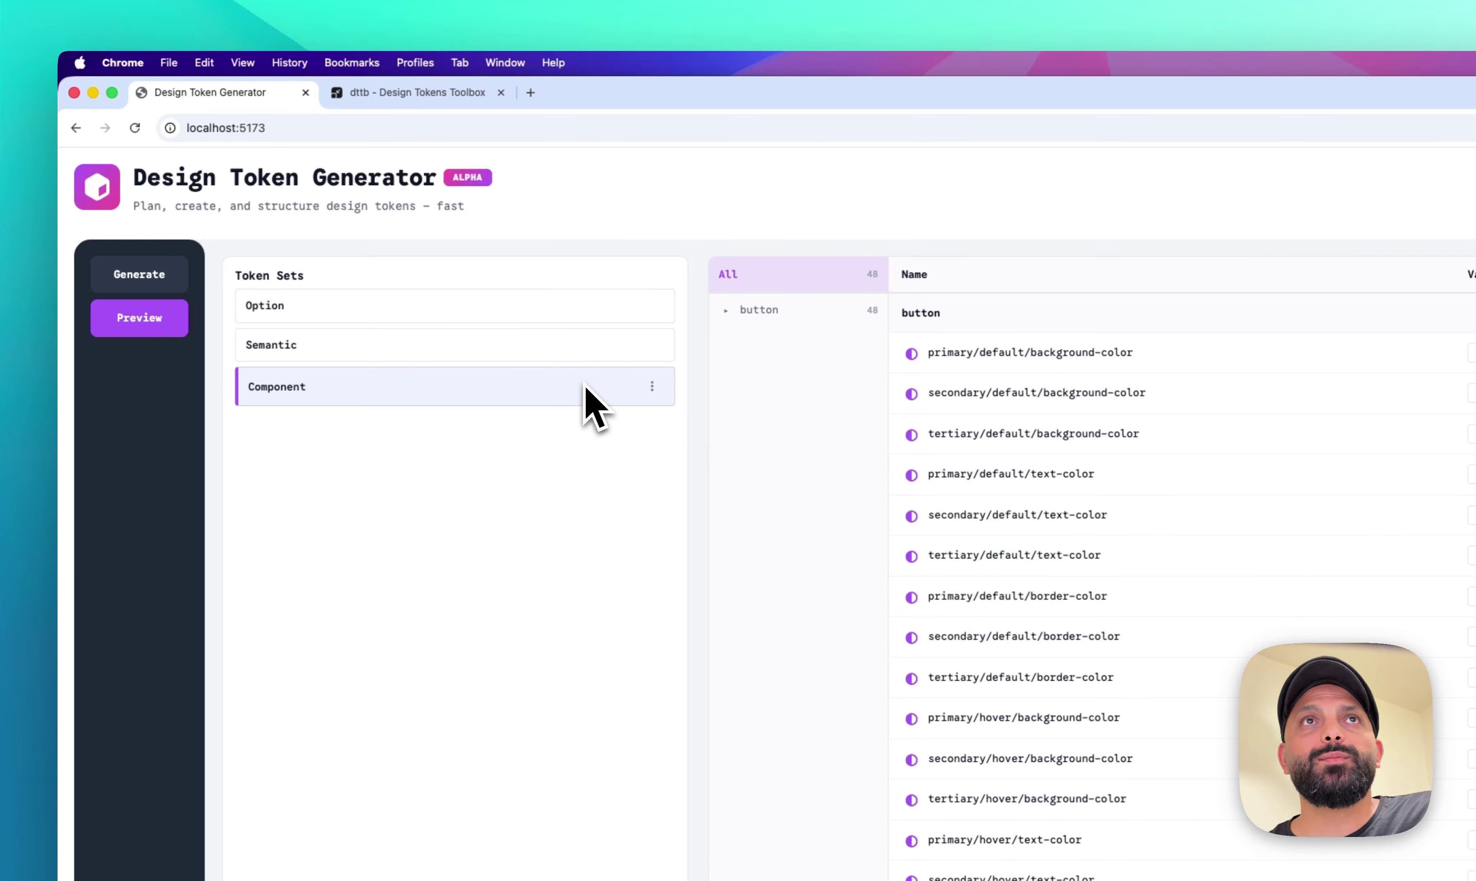
pyautogui.click(251, 305)
pyautogui.click(139, 274)
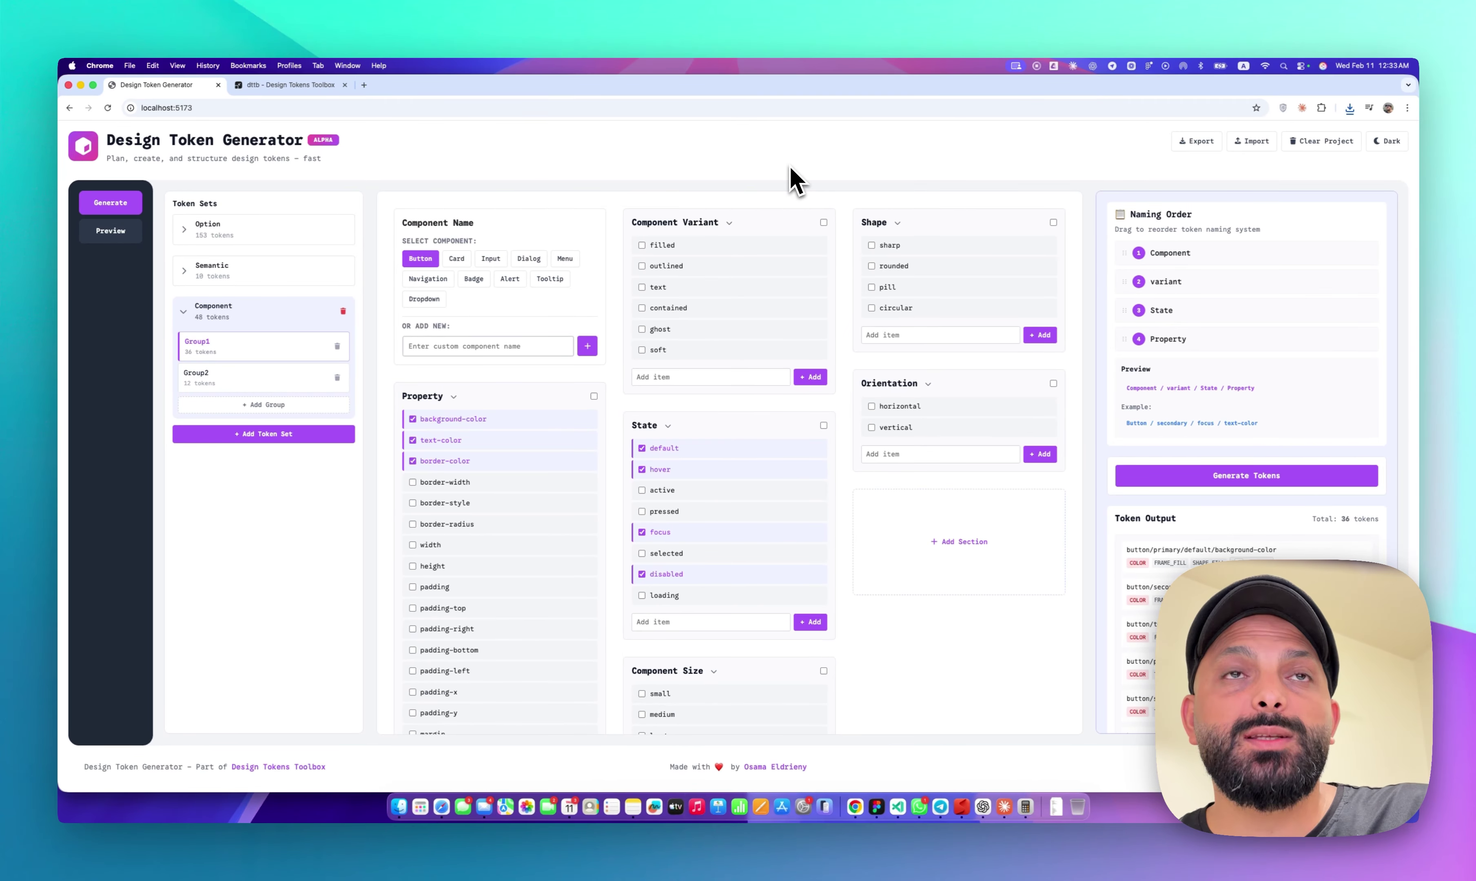
# - Open the Design Tokens Toolbox website and read its Theme Manager, Tokens Generator and Variables to JSON sections
pyautogui.click(299, 769)
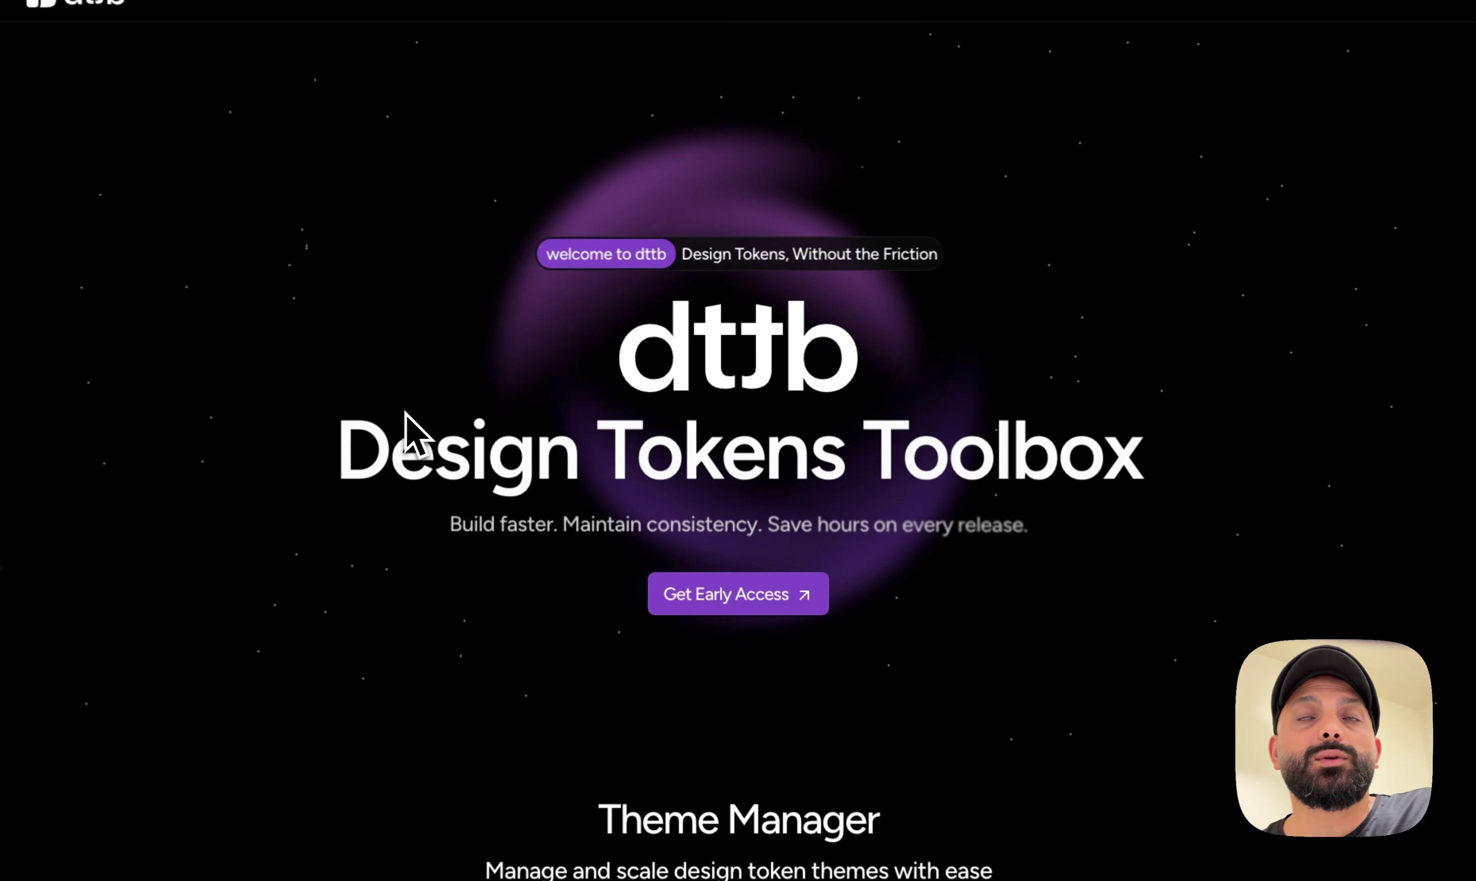
pyautogui.scroll(-2, 513, 435)
pyautogui.scroll(-10, 402, 413)
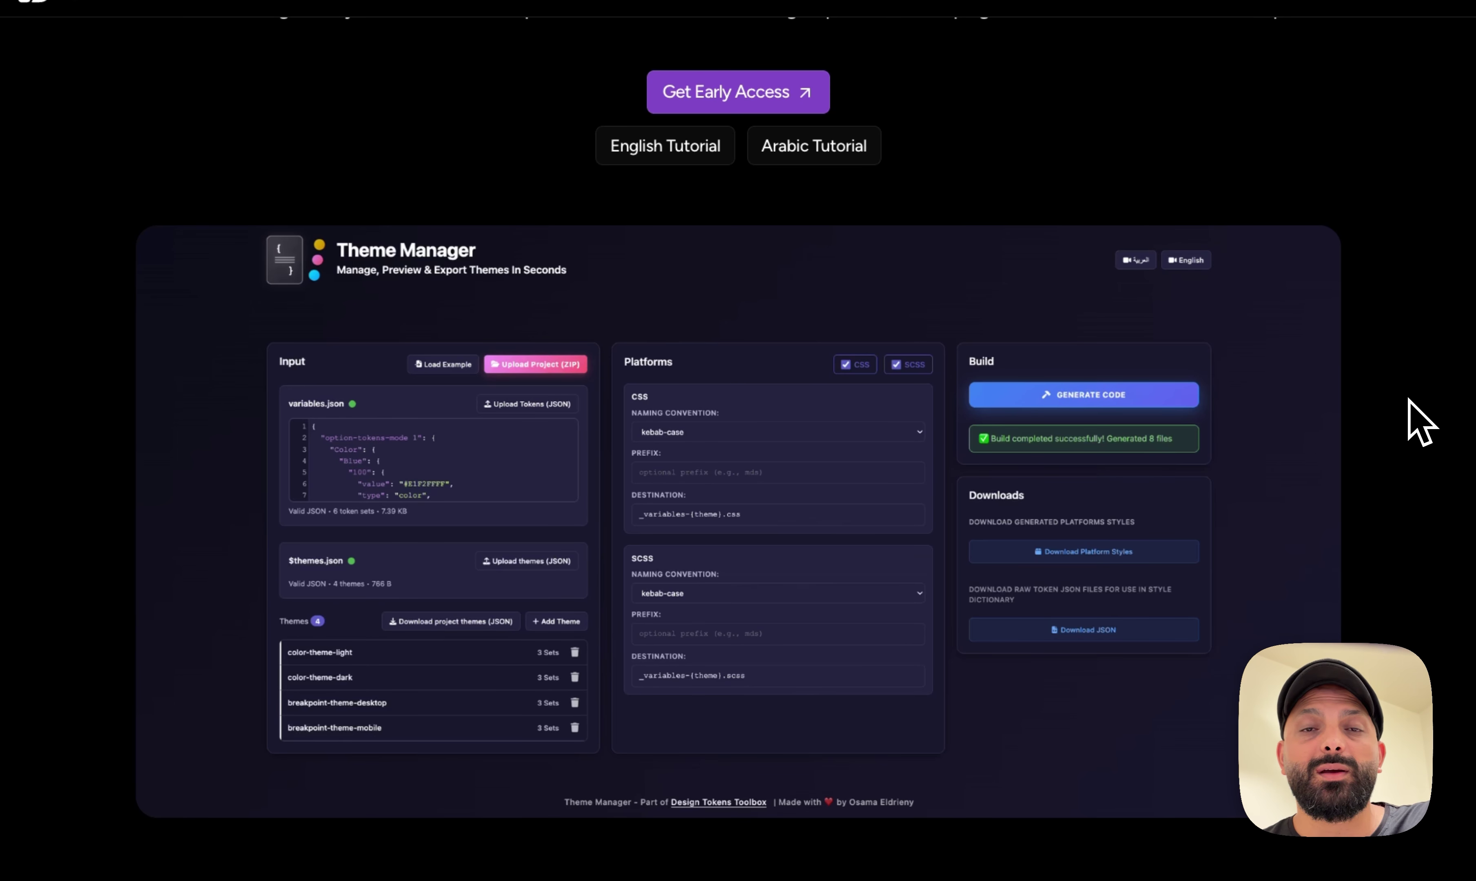
pyautogui.scroll(-20, 912, 401)
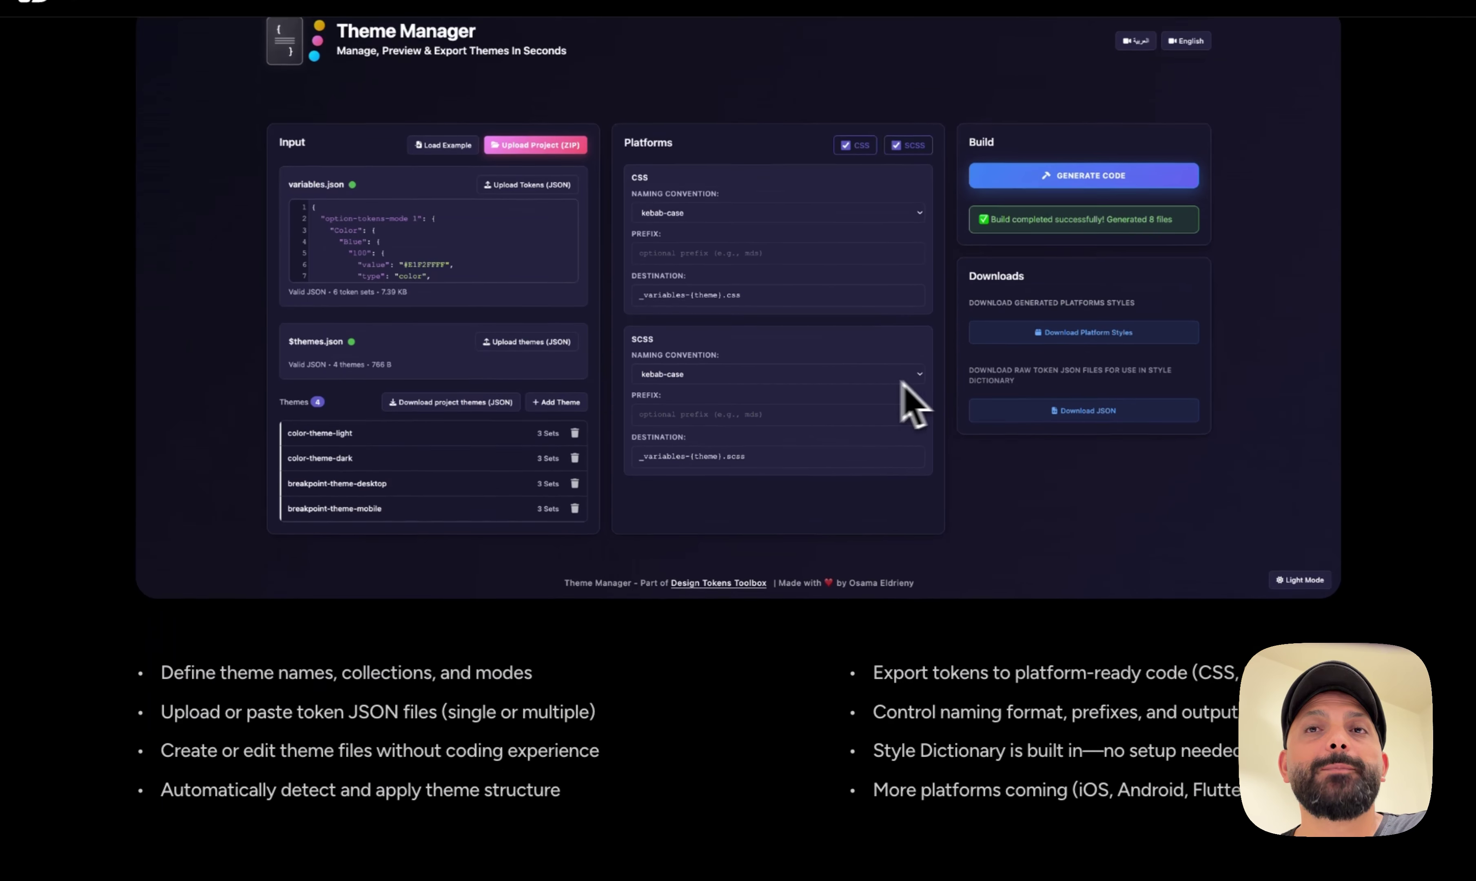
pyautogui.scroll(-1, 880, 382)
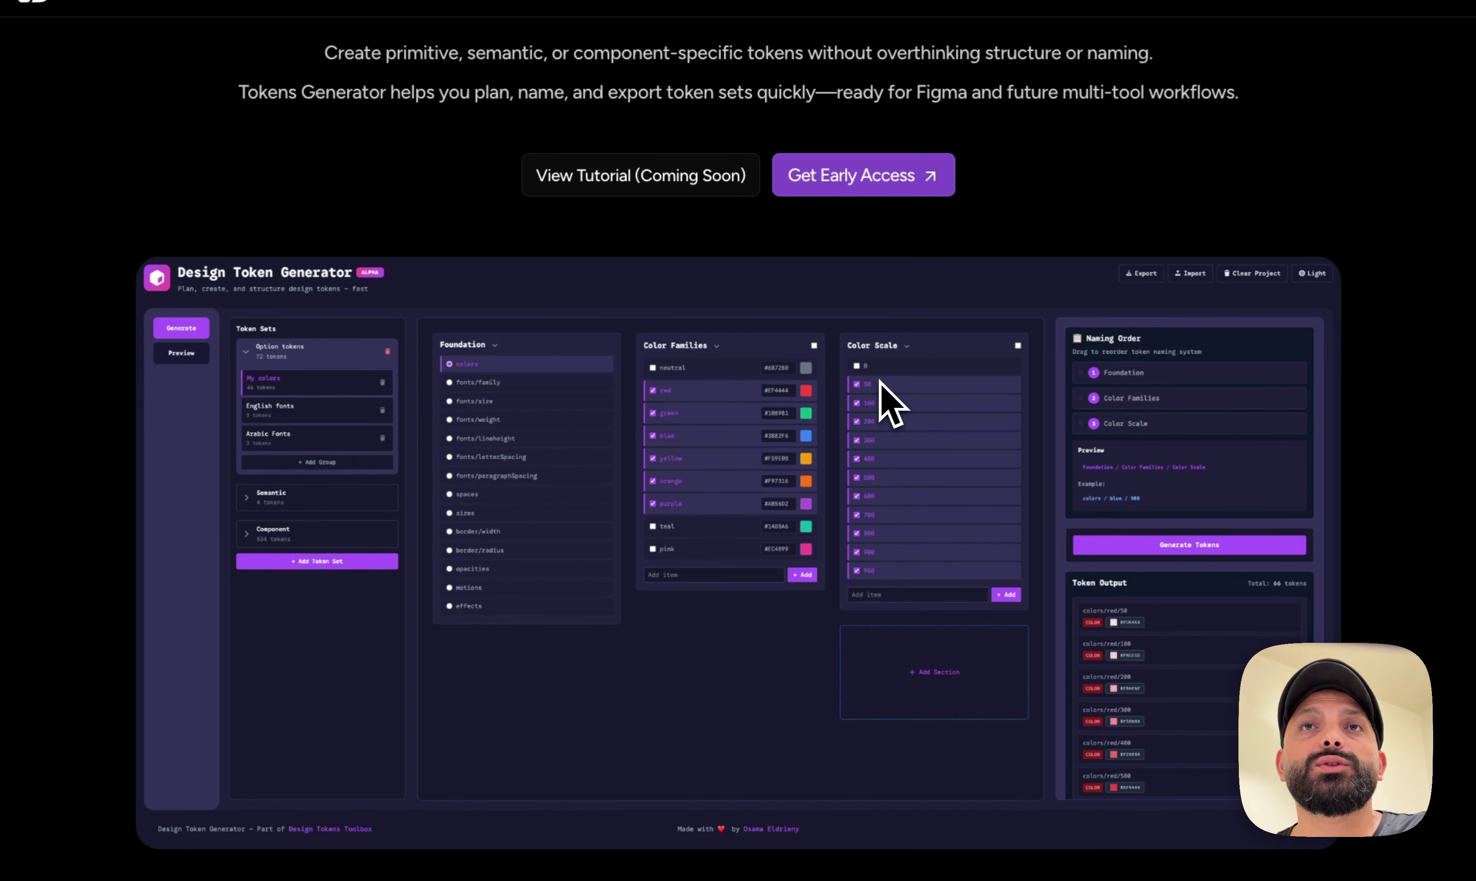
pyautogui.scroll(-18, 880, 381)
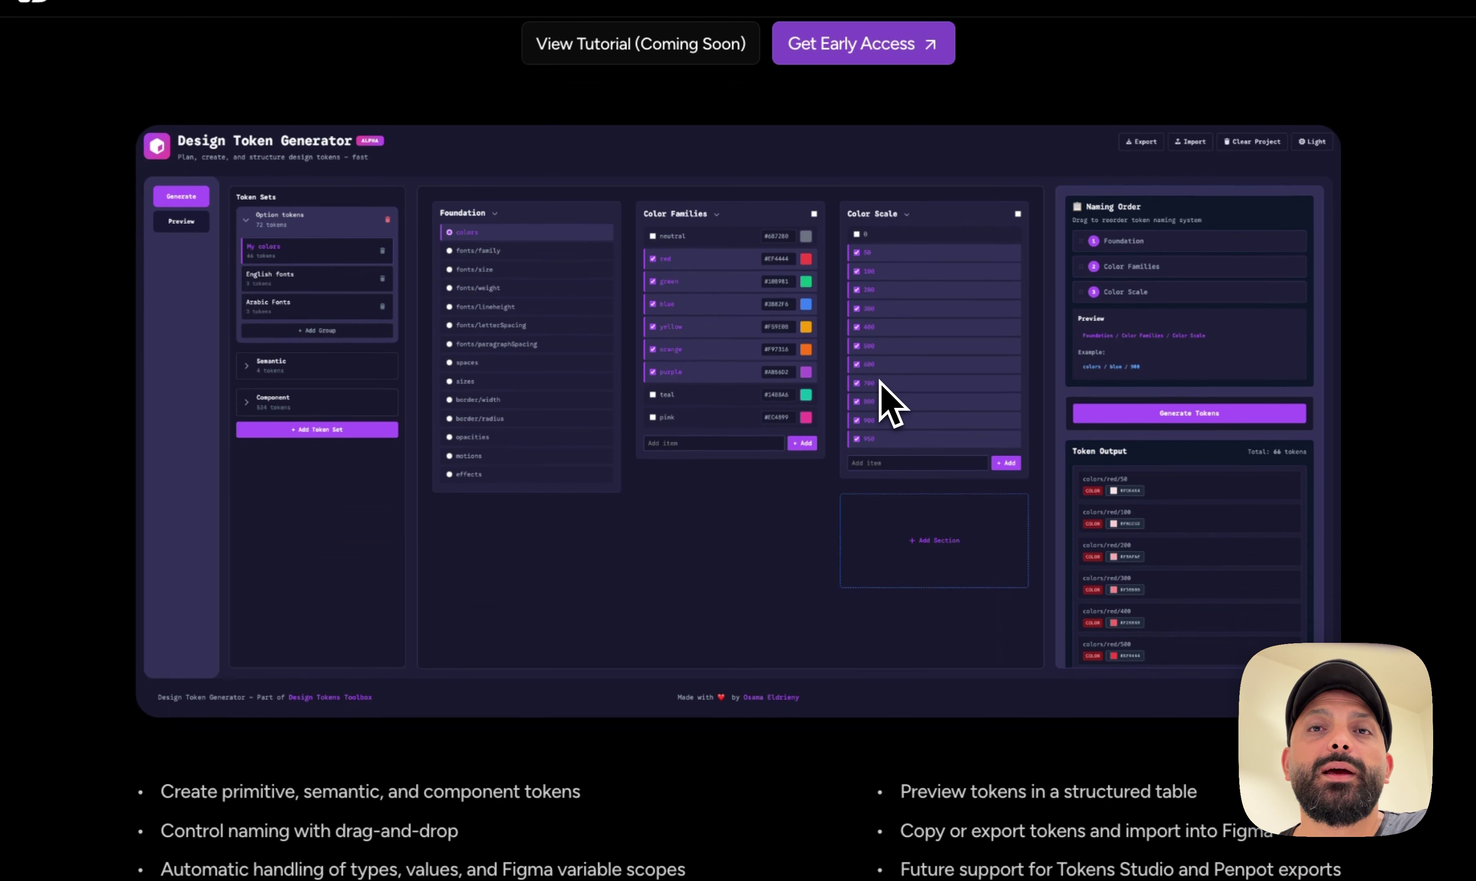
pyautogui.scroll(-2, 880, 382)
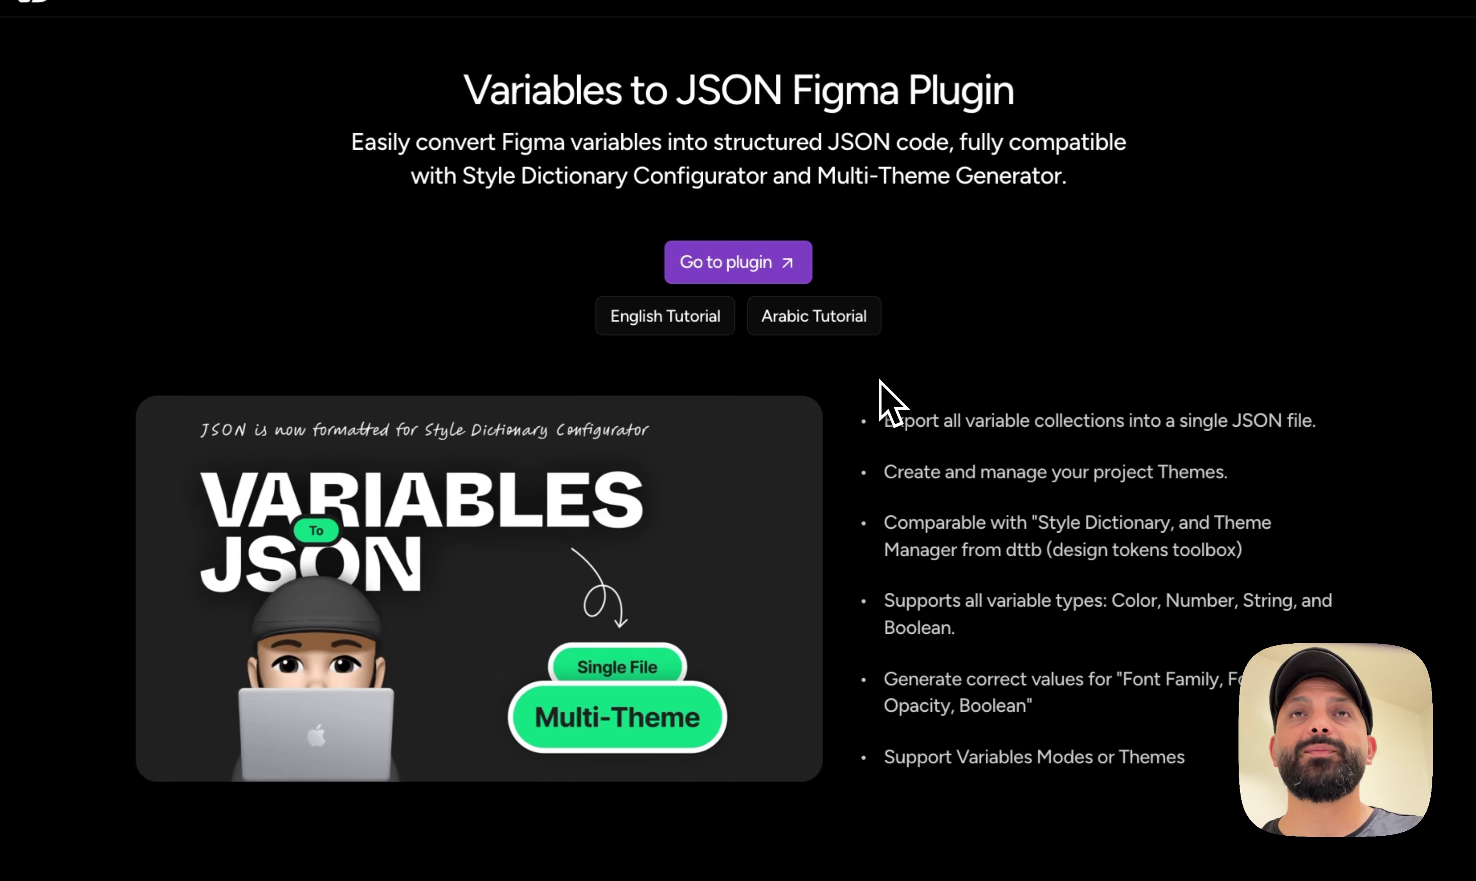
pyautogui.scroll(20, 883, 394)
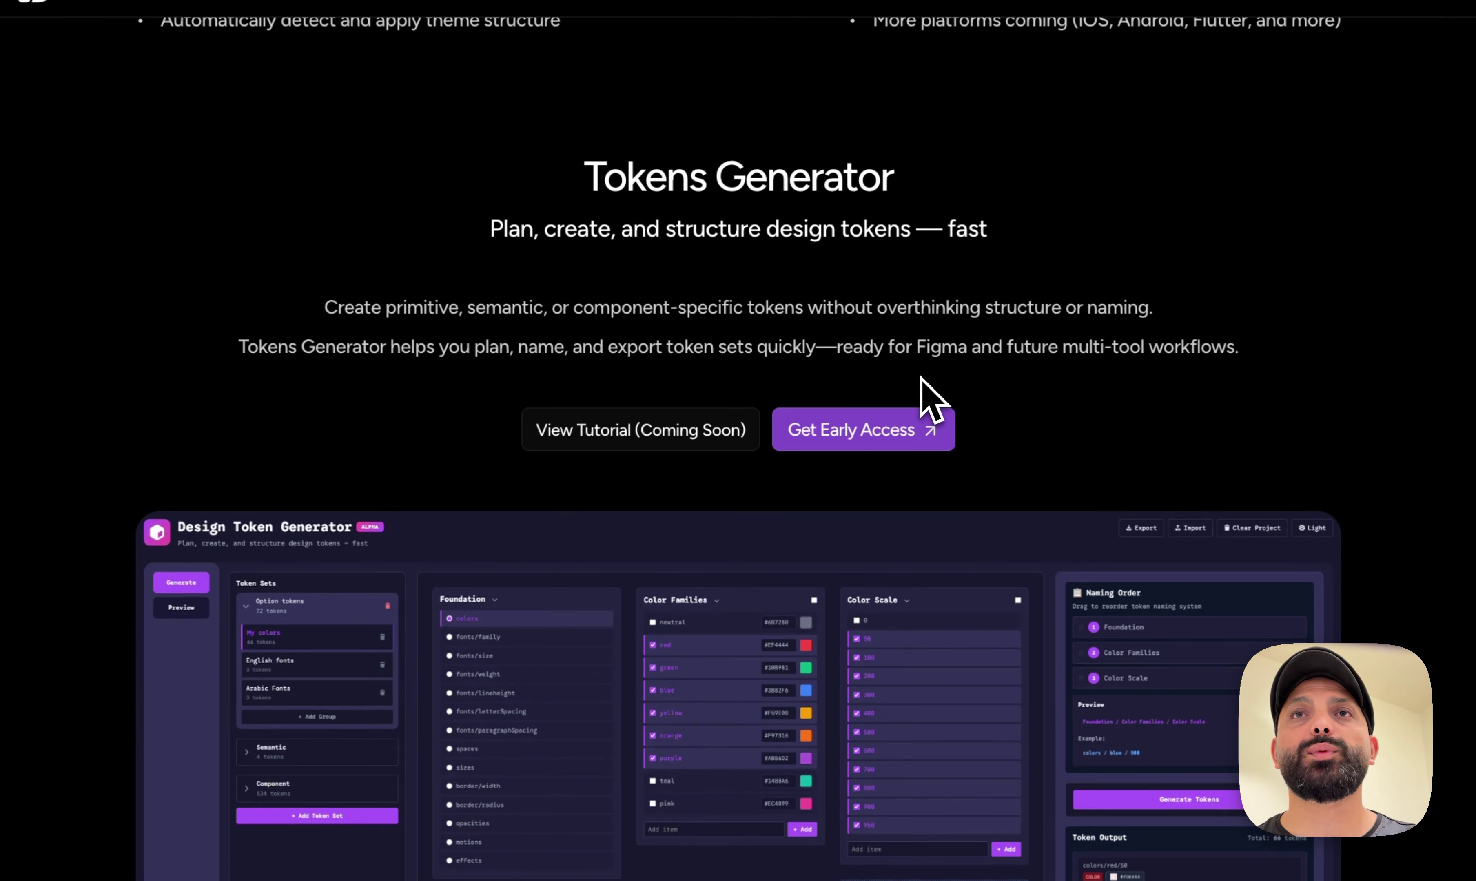